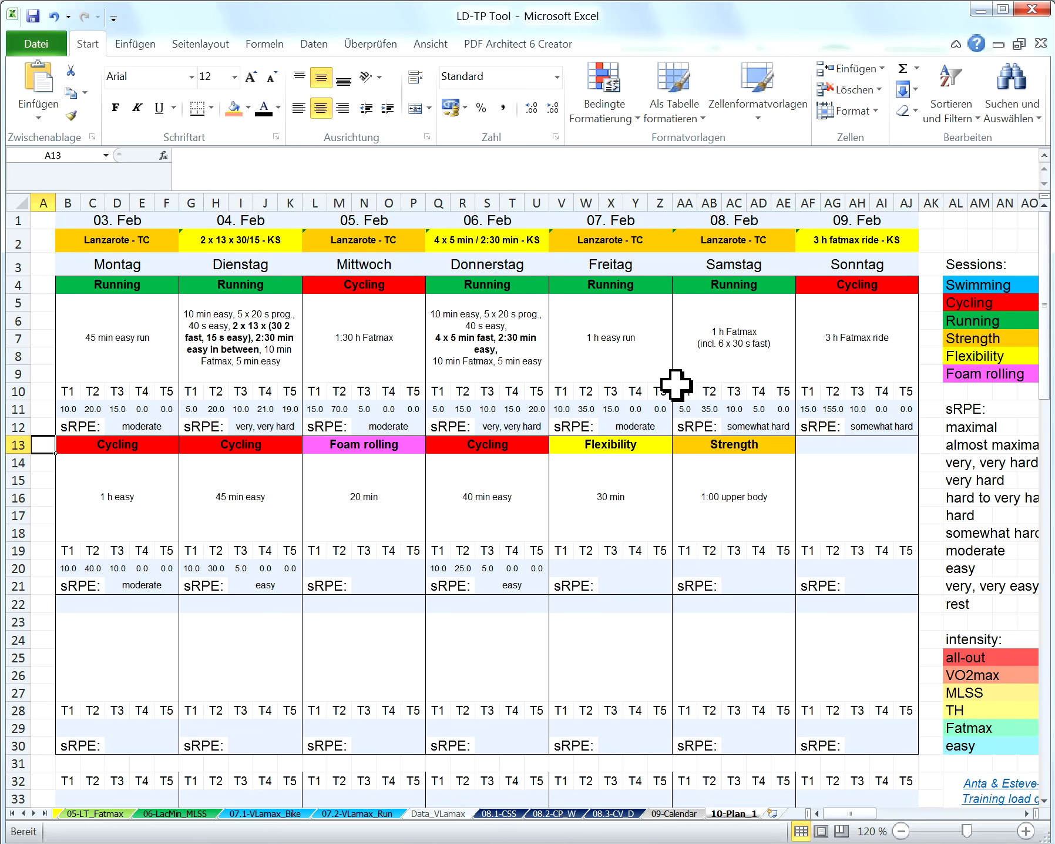
- Inspect the session-title lookup formula and the T1–T5 minutes and sRPE of Monday's cycling
left_click_drag(158, 245, 837, 237)
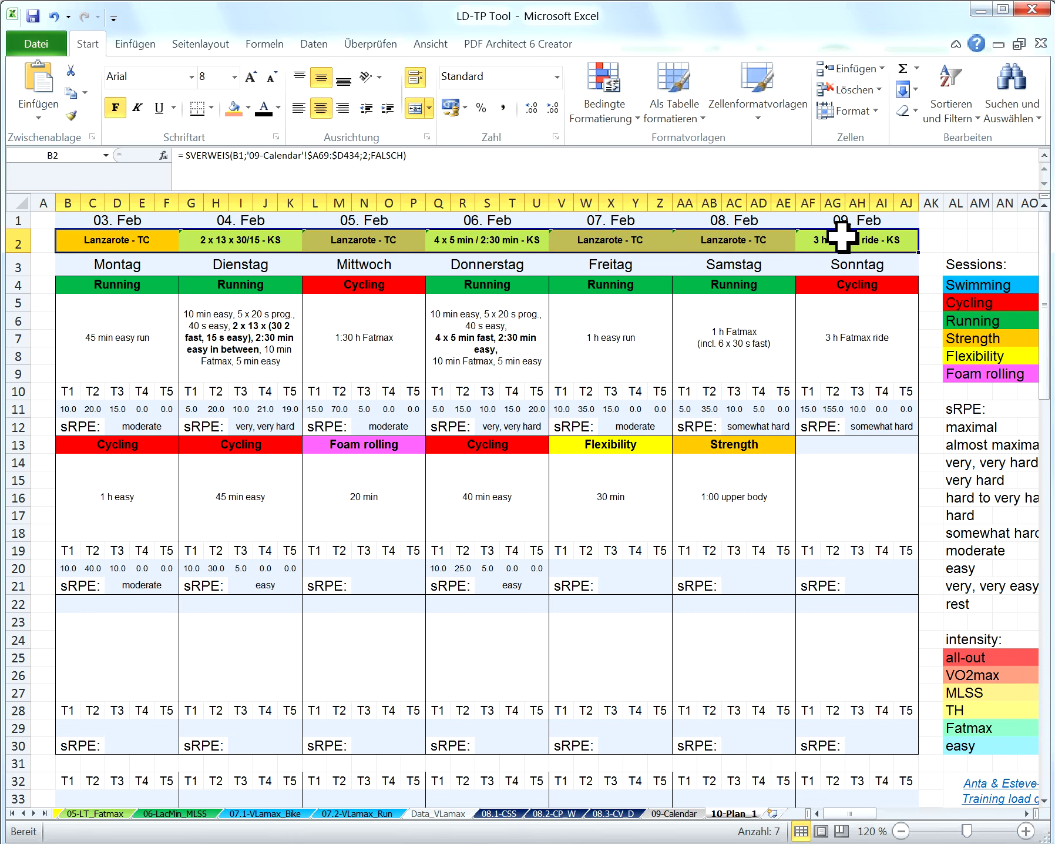
left_click(406, 244)
left_click(287, 327)
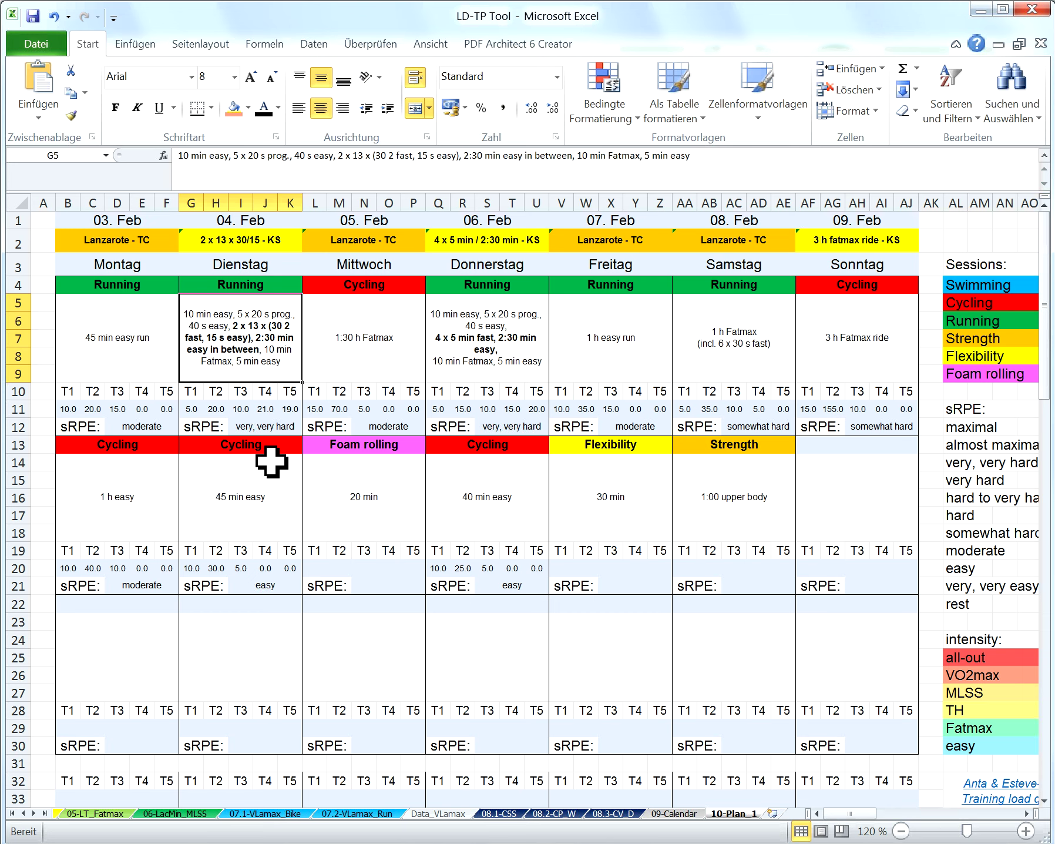
left_click_drag(71, 568, 170, 568)
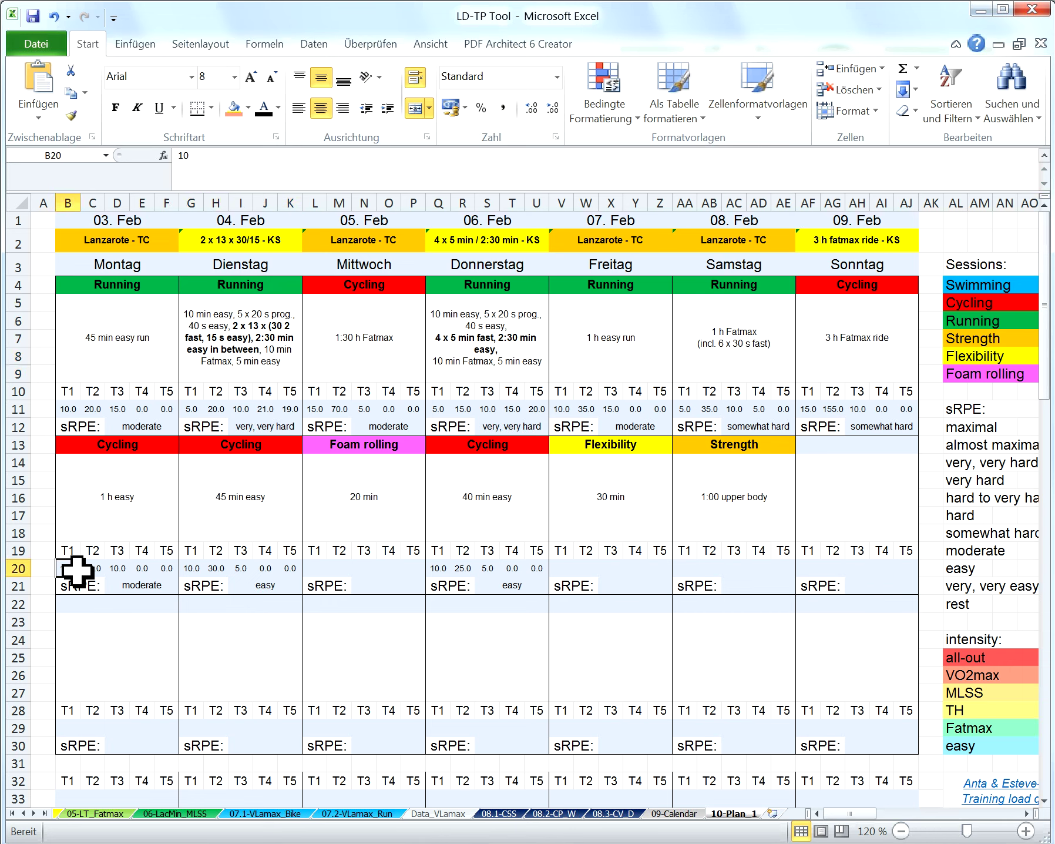
left_click(170, 571)
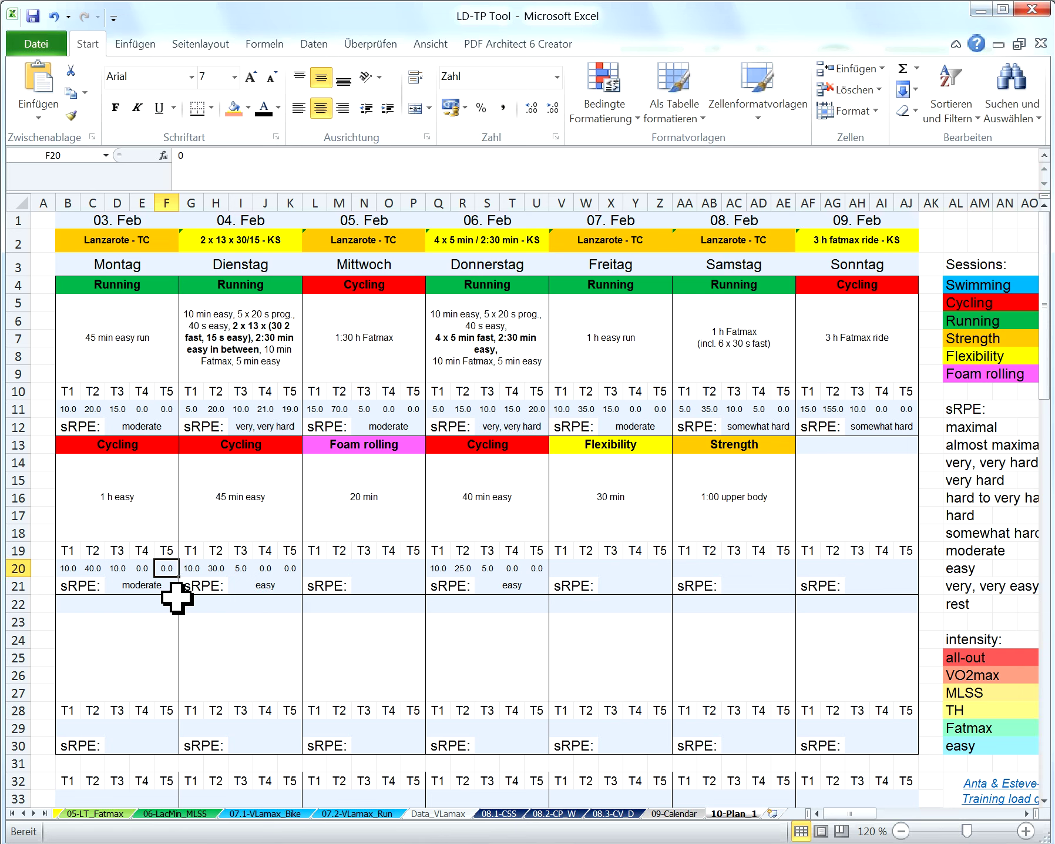
left_click(174, 586)
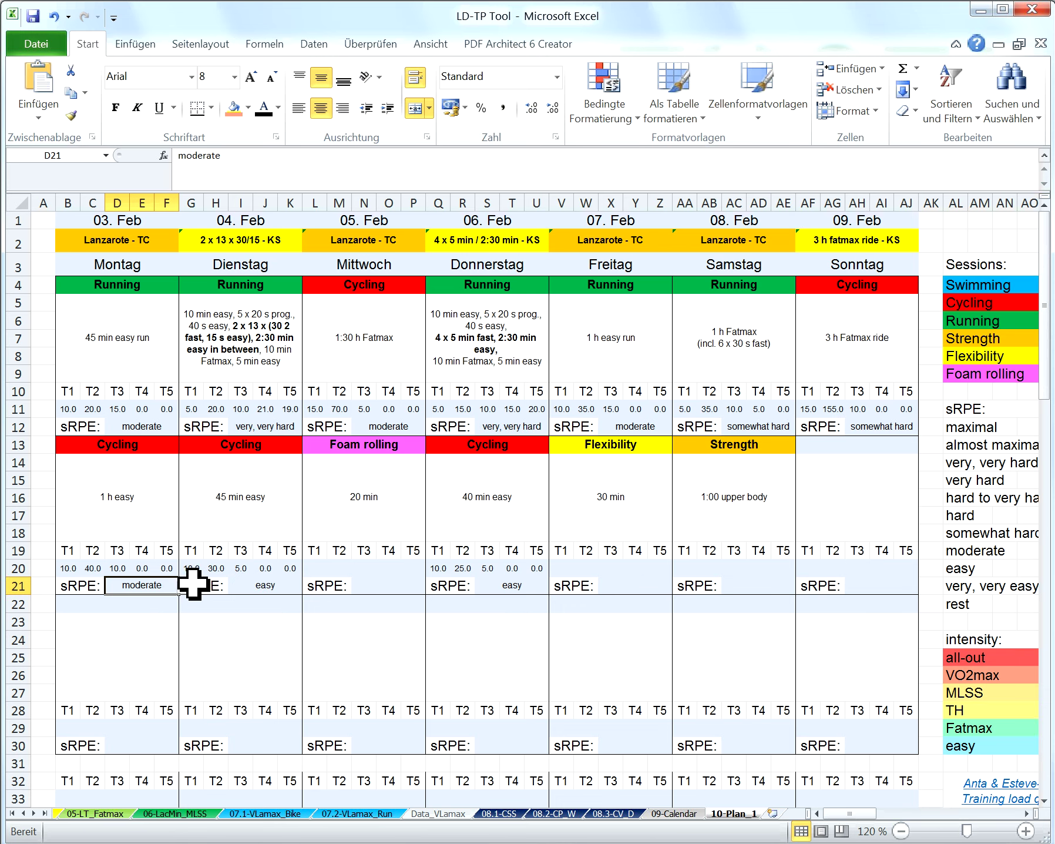
- Review Monday's session blocks and locate the T1 summary cell B33
scroll(196, 582, "down", 1)
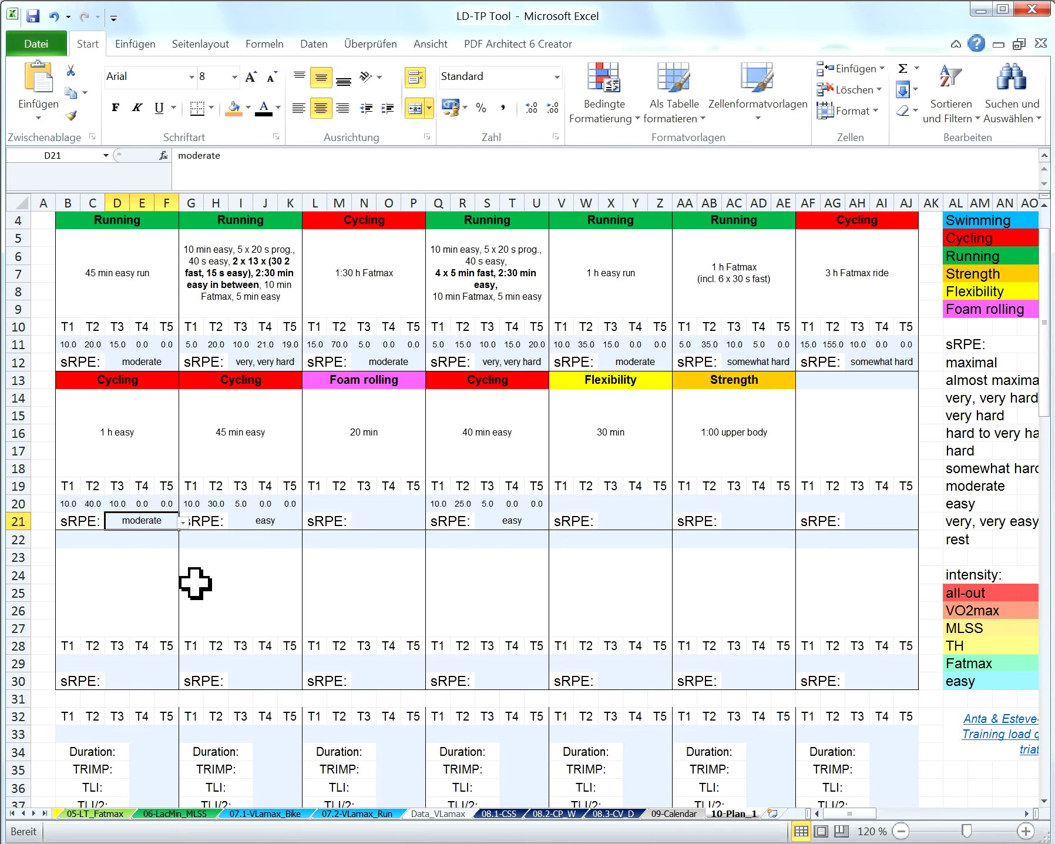
scroll(196, 581, "down", 2)
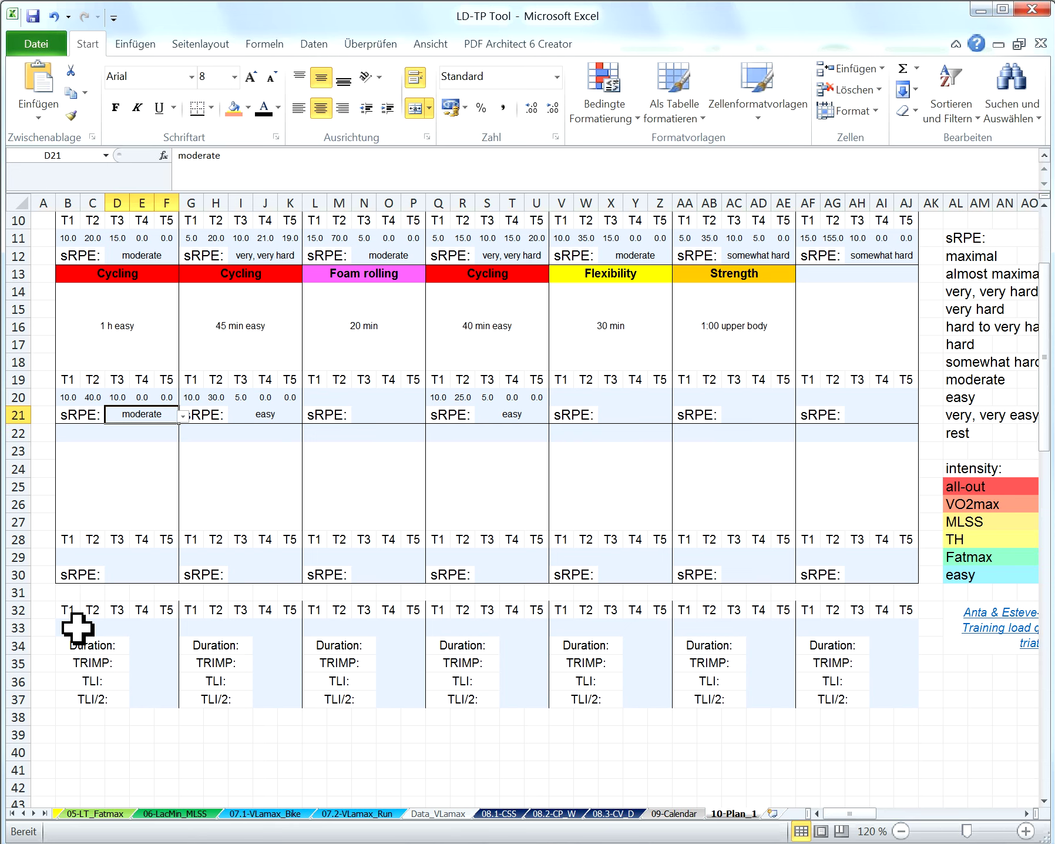
left_click(77, 627)
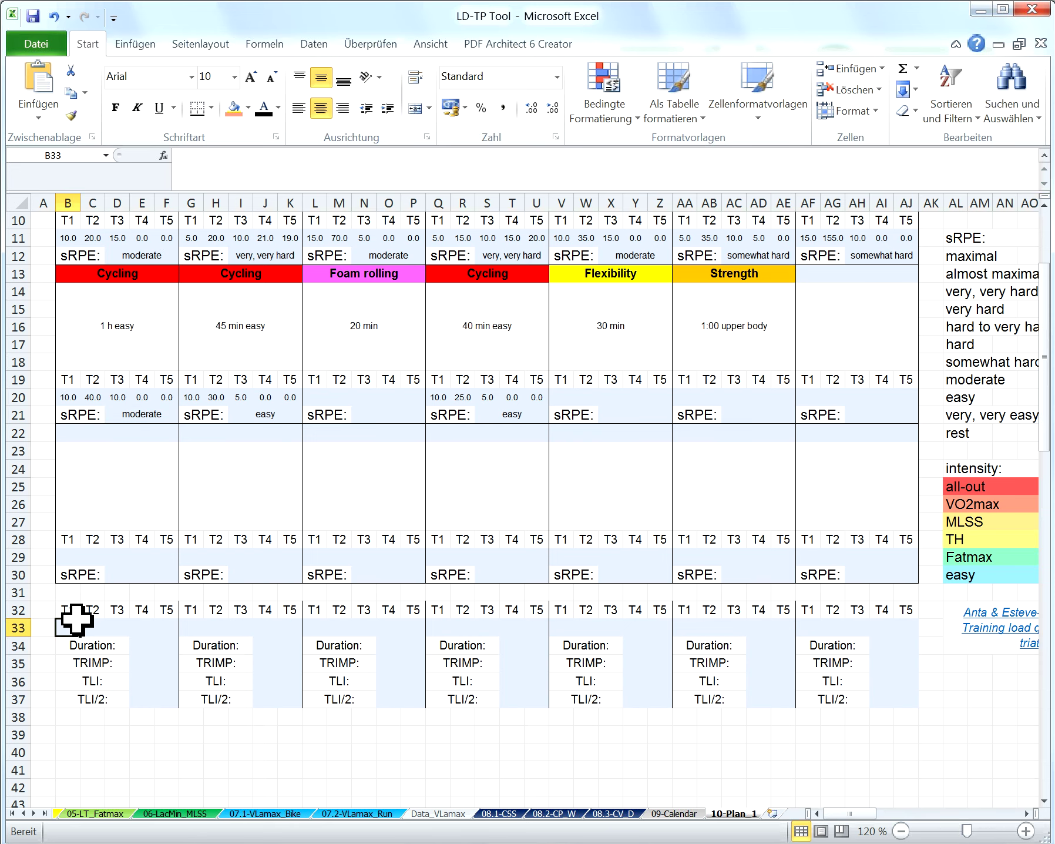
scroll(115, 517, "up", 2)
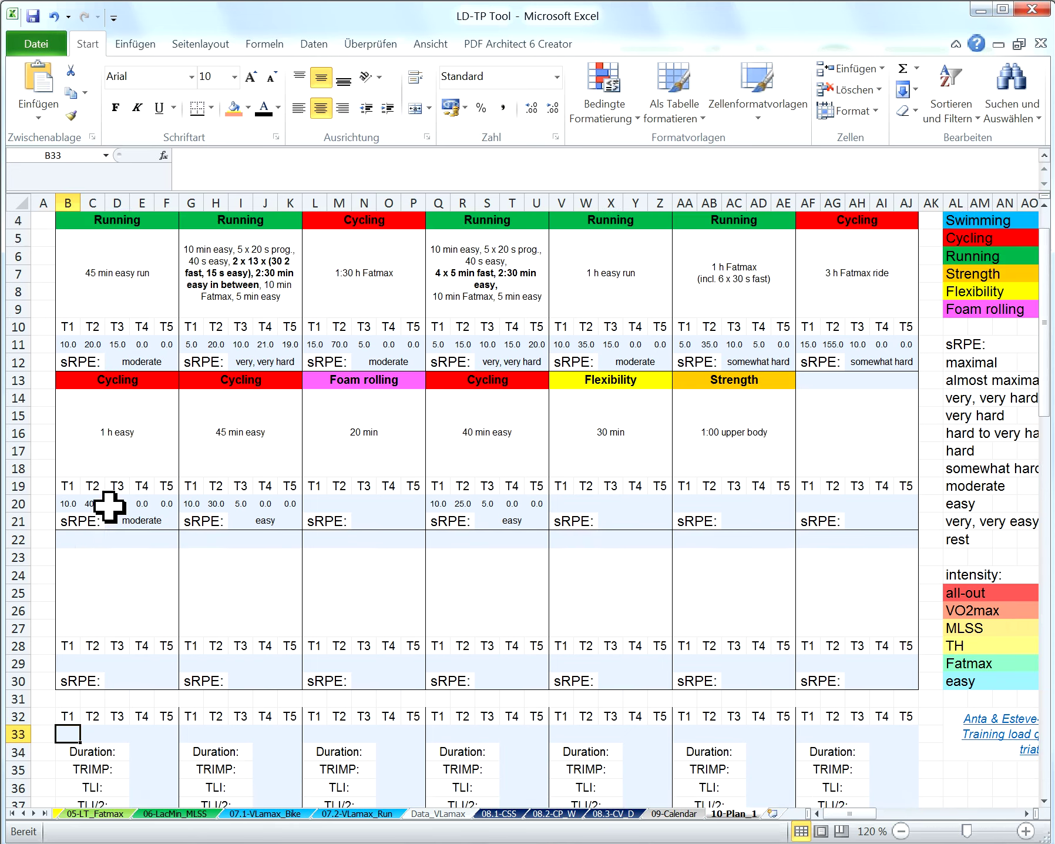
scroll(118, 447, "up", 1)
left_click(125, 371)
left_click(104, 477)
left_click(118, 641)
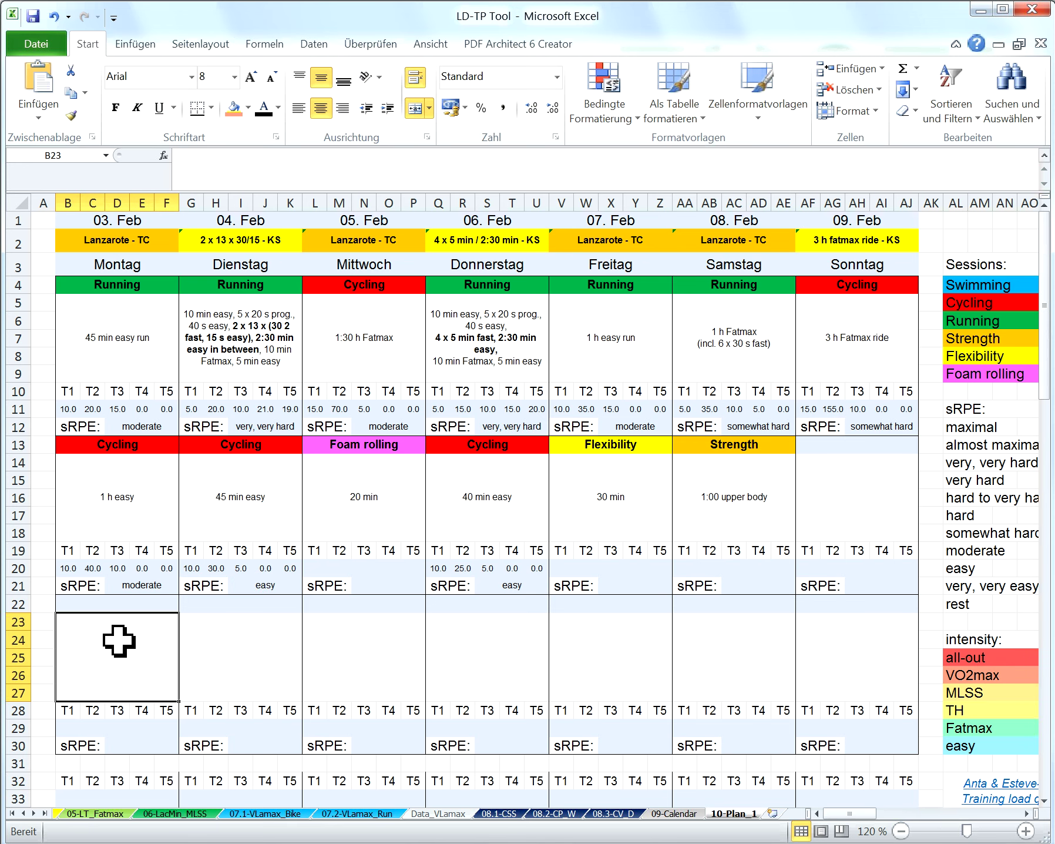
scroll(118, 640, "down", 3)
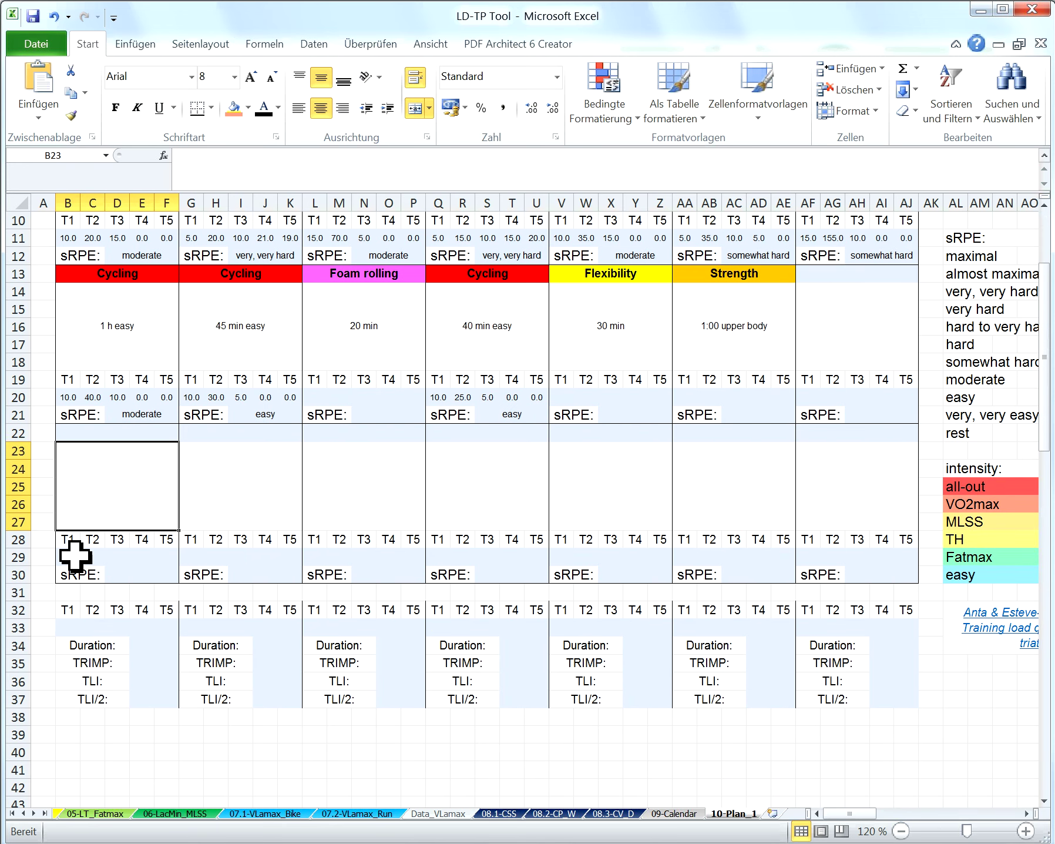
- Enter =SUMME(B11;B20;B29) in B33, totalling Monday's T1 minutes as 20.0
left_click(69, 626)
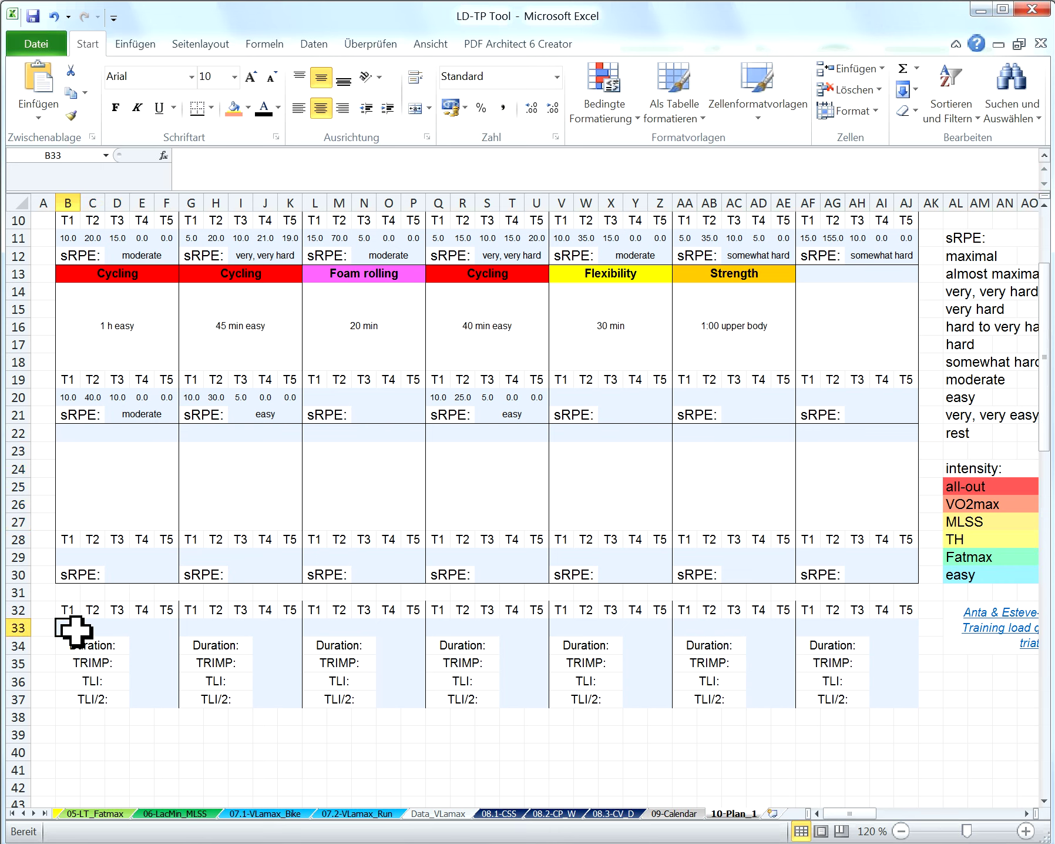
type("= summe")
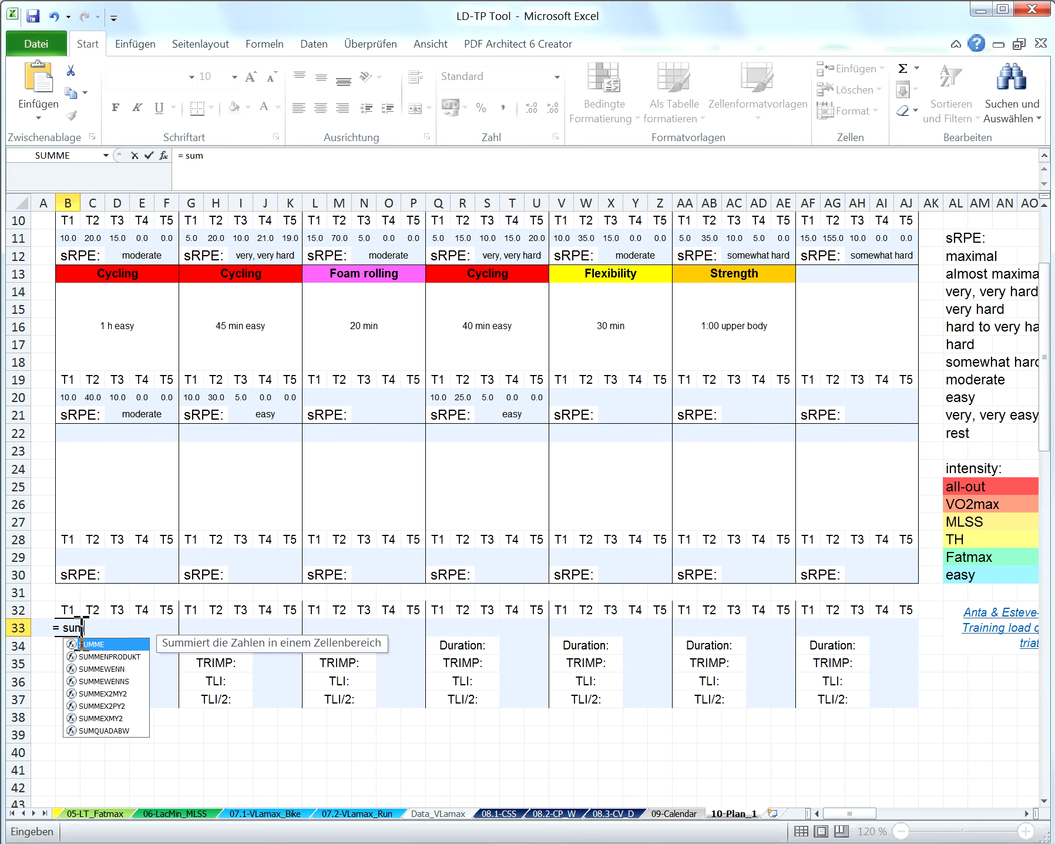
double_click(85, 644)
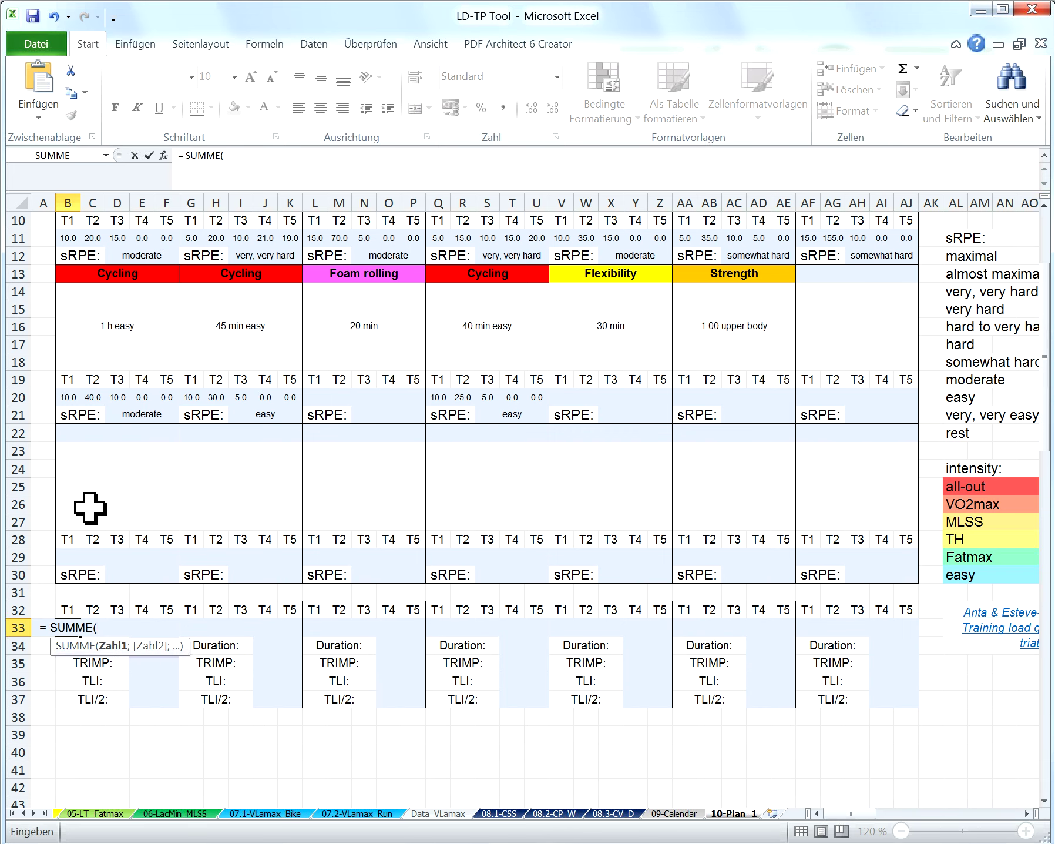
scroll(87, 507, "up", 3)
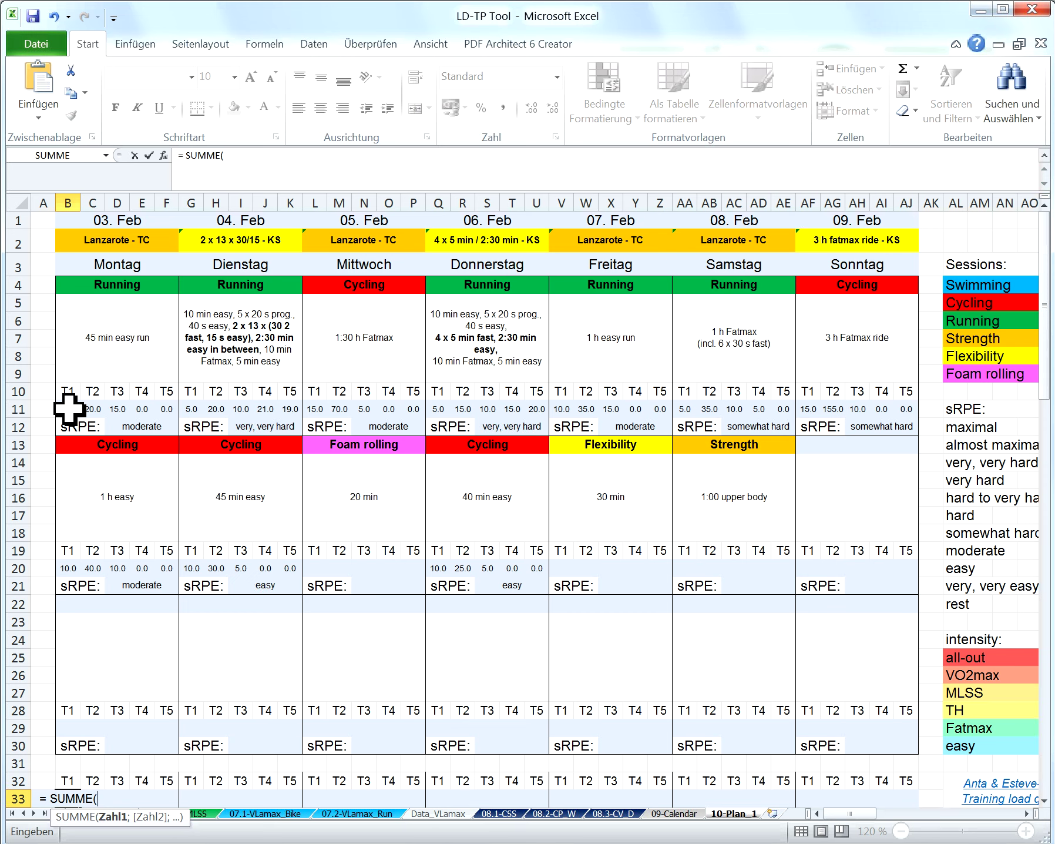
left_click(69, 408)
left_click(71, 569, "ctrl")
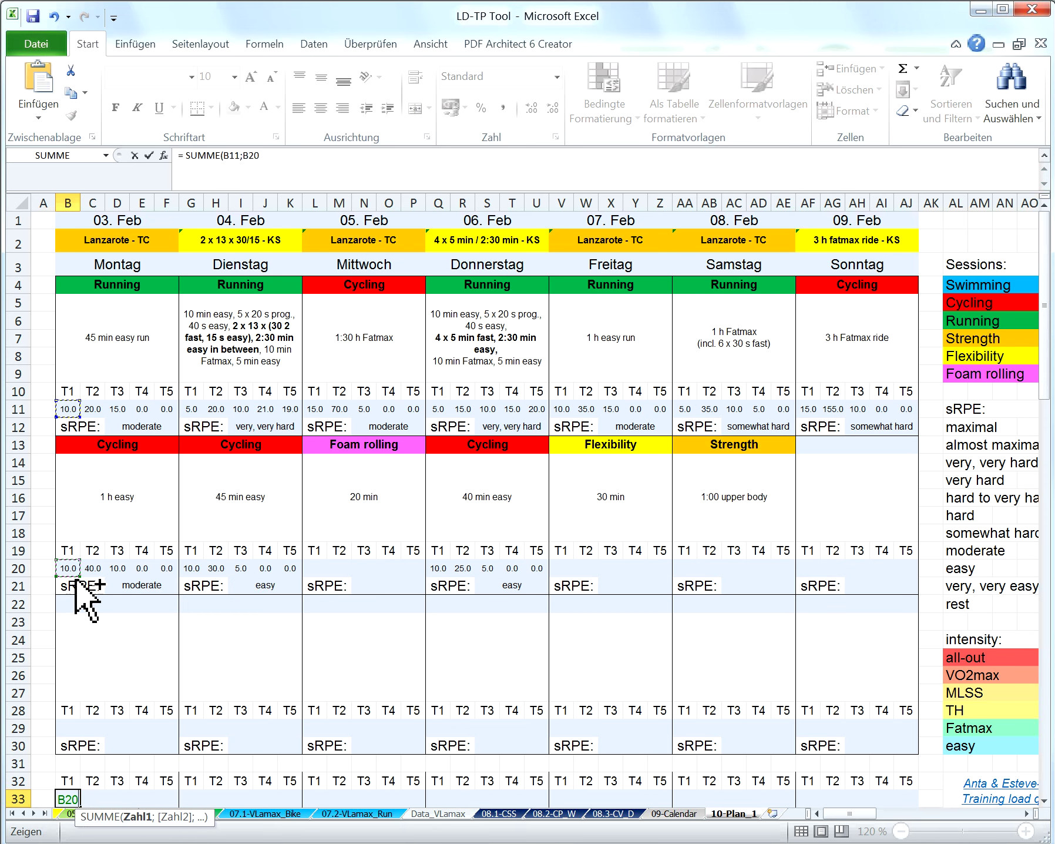
left_click(74, 728, "ctrl")
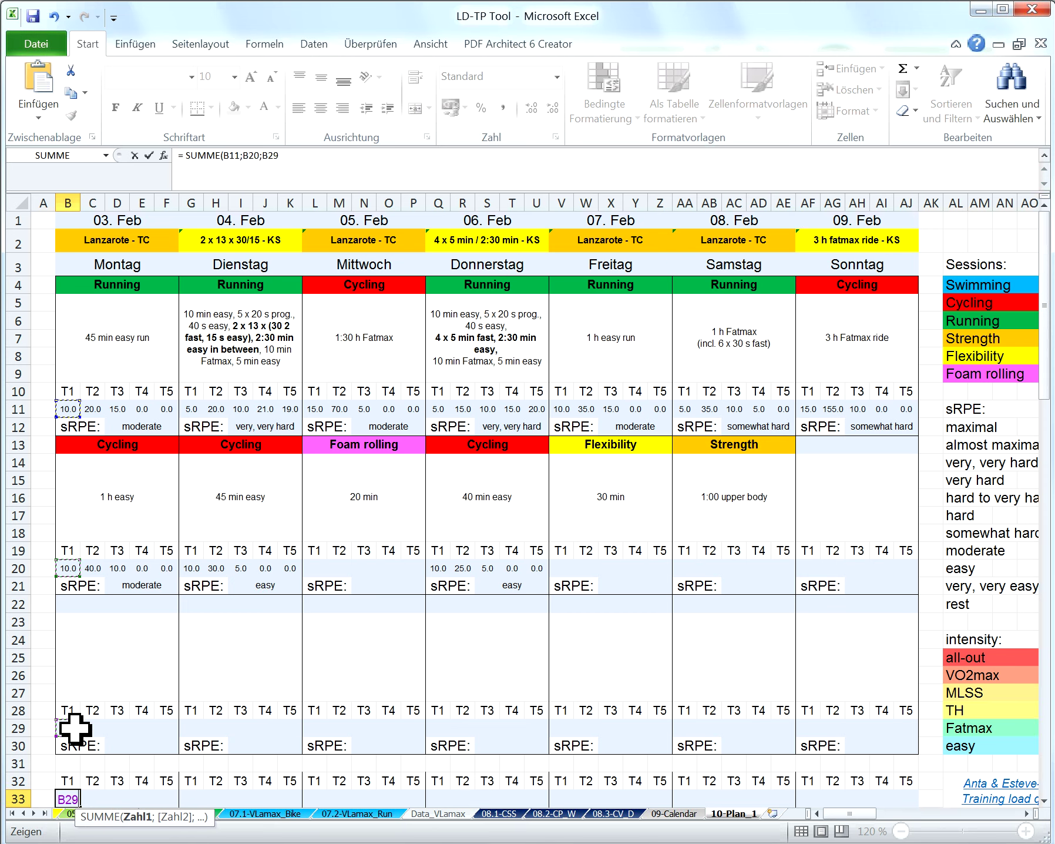
left_click(295, 160)
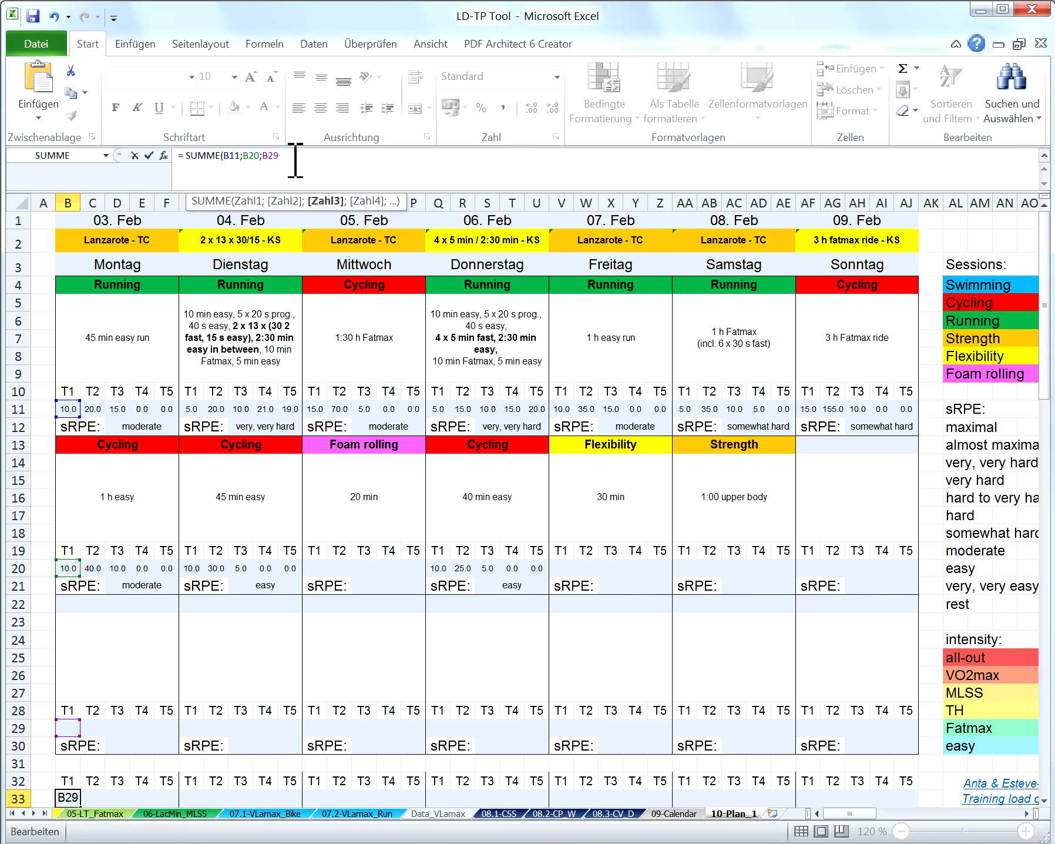
type(")")
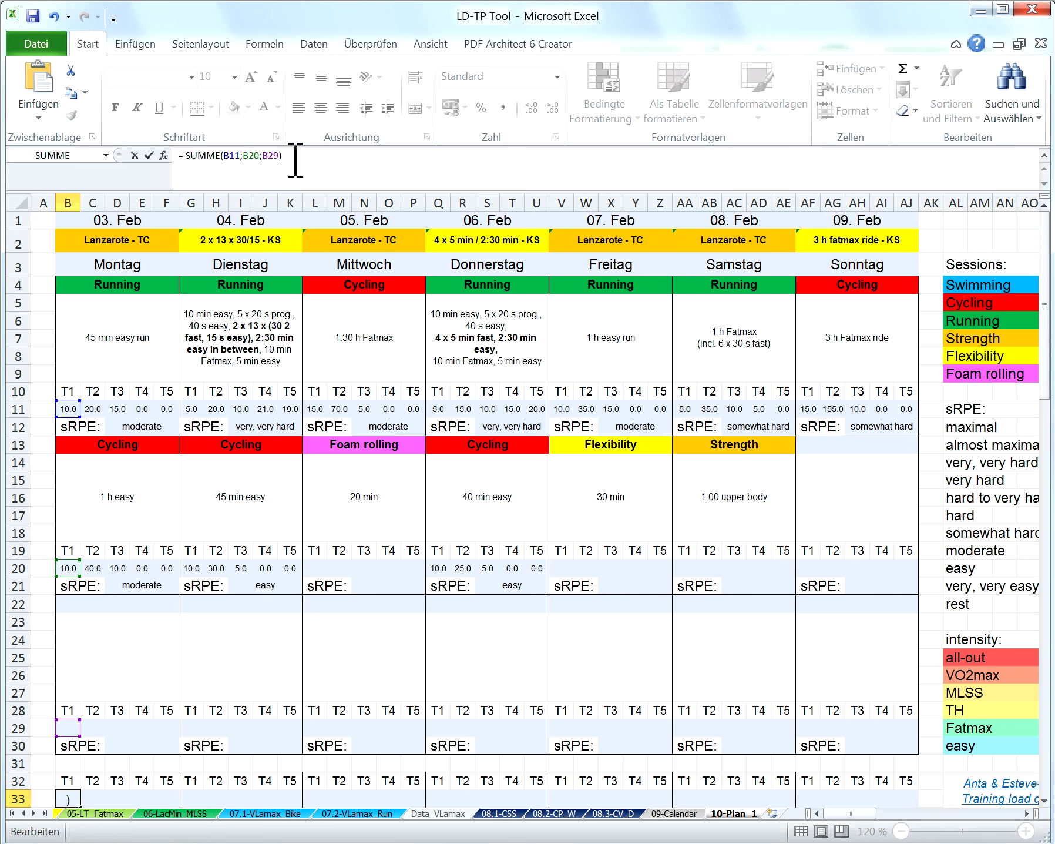
key("Return")
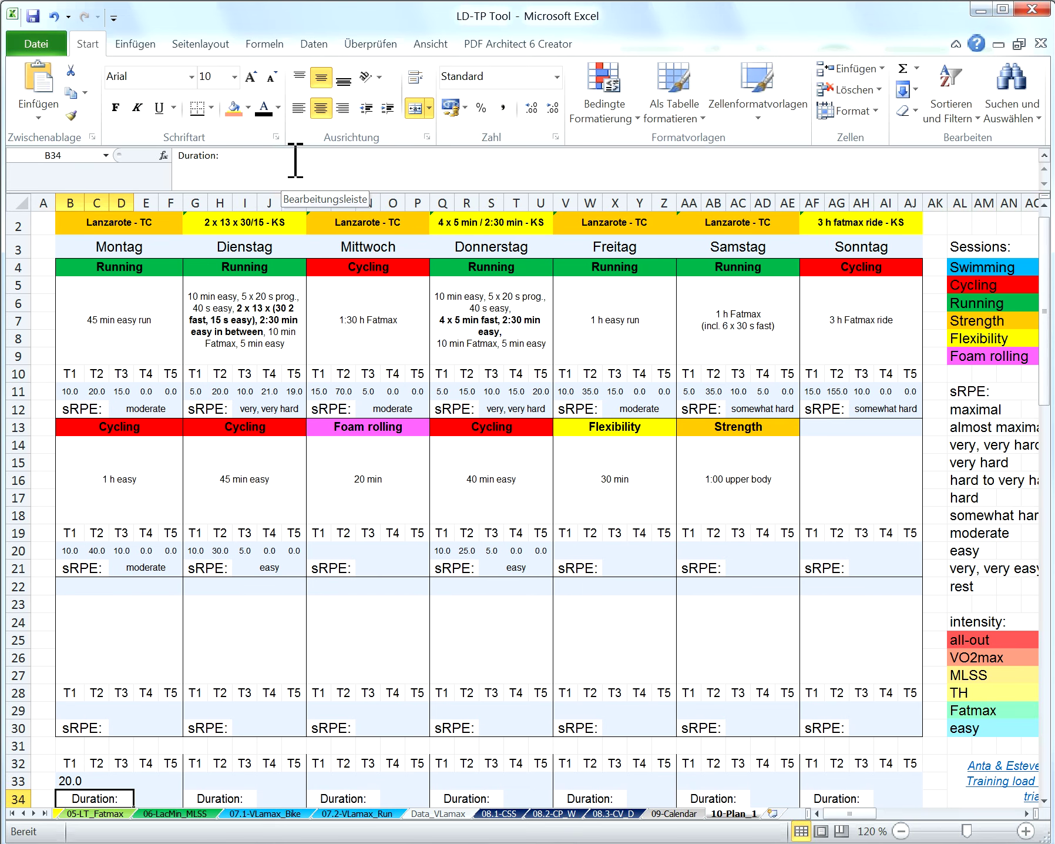
- Check Monday's session T1 values against the sum formula in B33
left_click(73, 389)
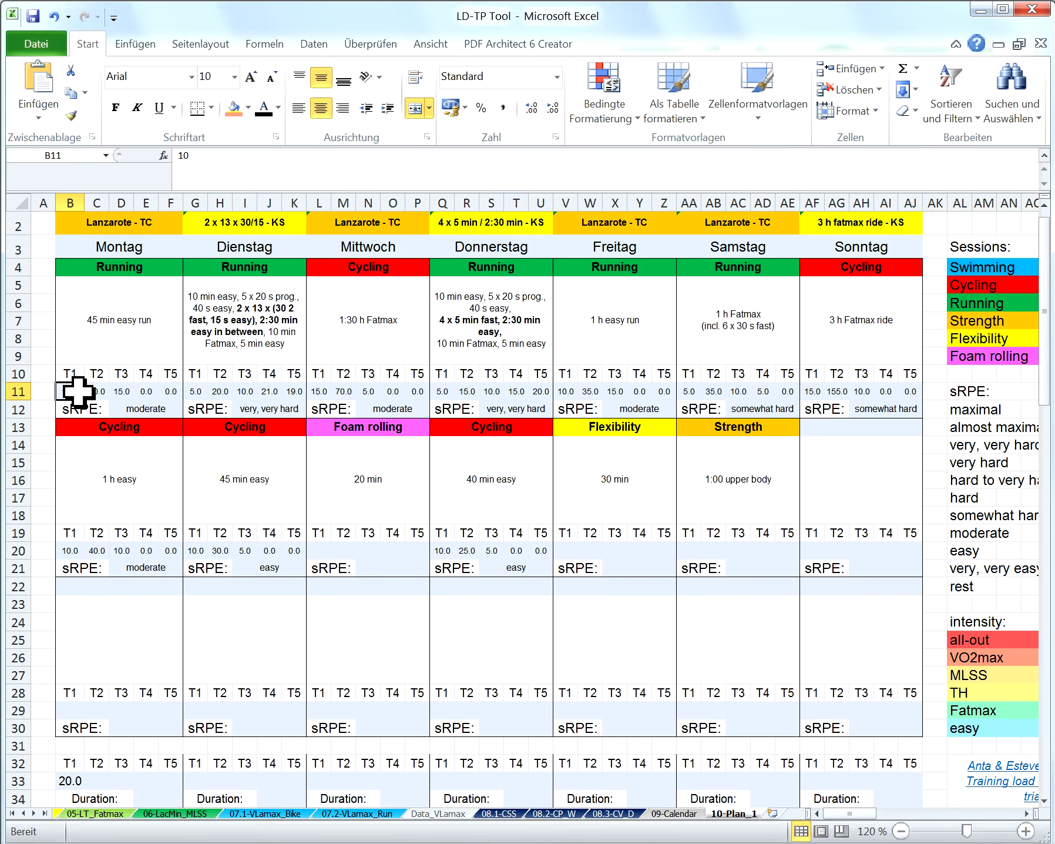
left_click(72, 550)
scroll(85, 535, "down", 2)
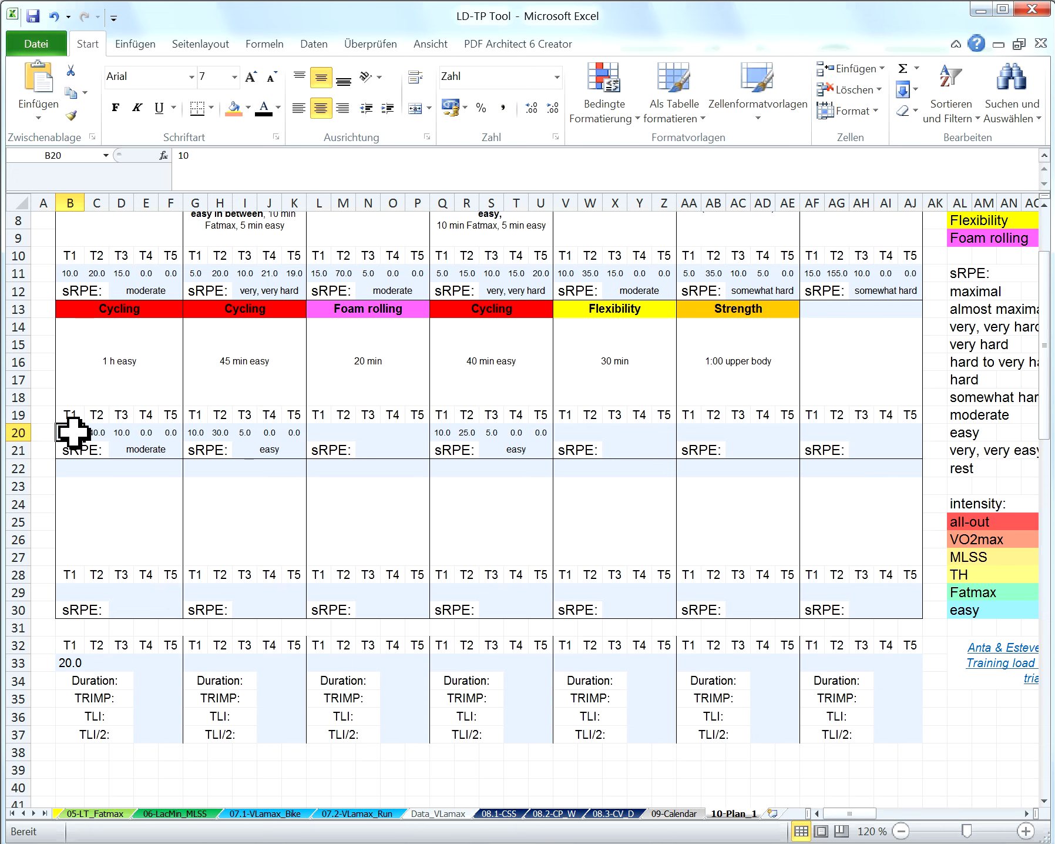
left_click(76, 663)
- Copy the B20:F20 zone-minutes formatting onto B33:F33 with the Format Painter
left_click_drag(70, 432, 170, 432)
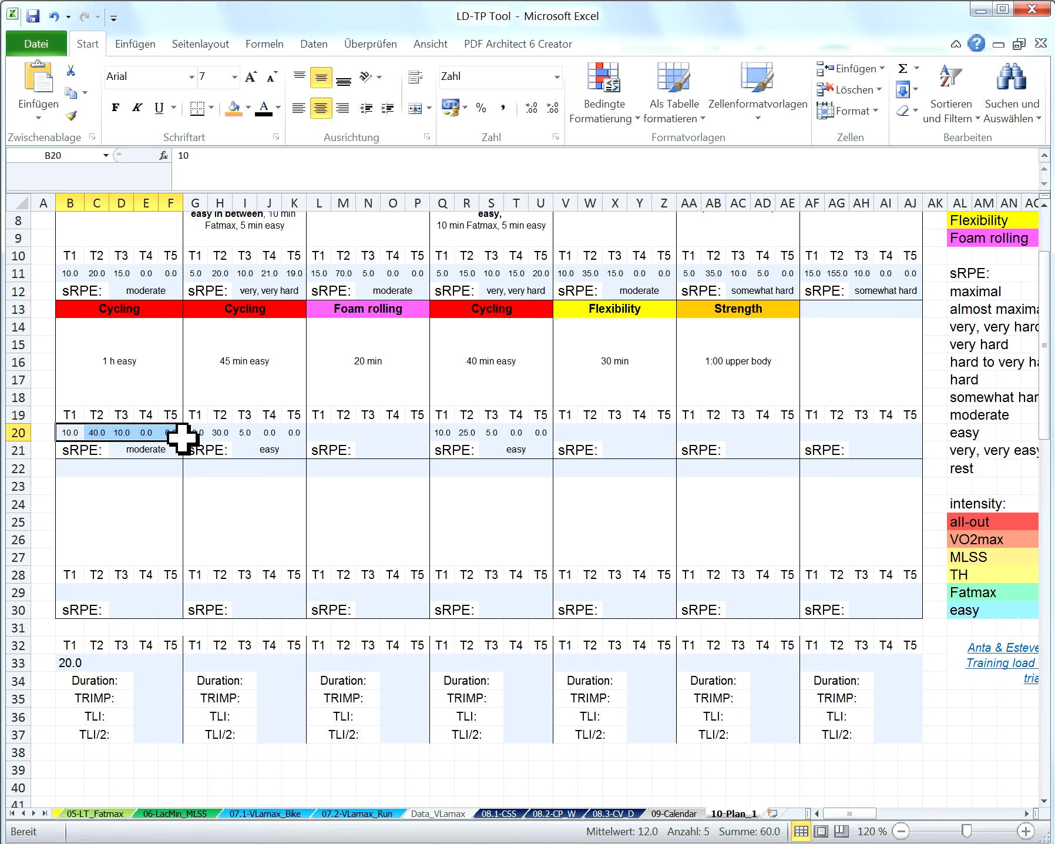
left_click_drag(70, 433, 172, 433)
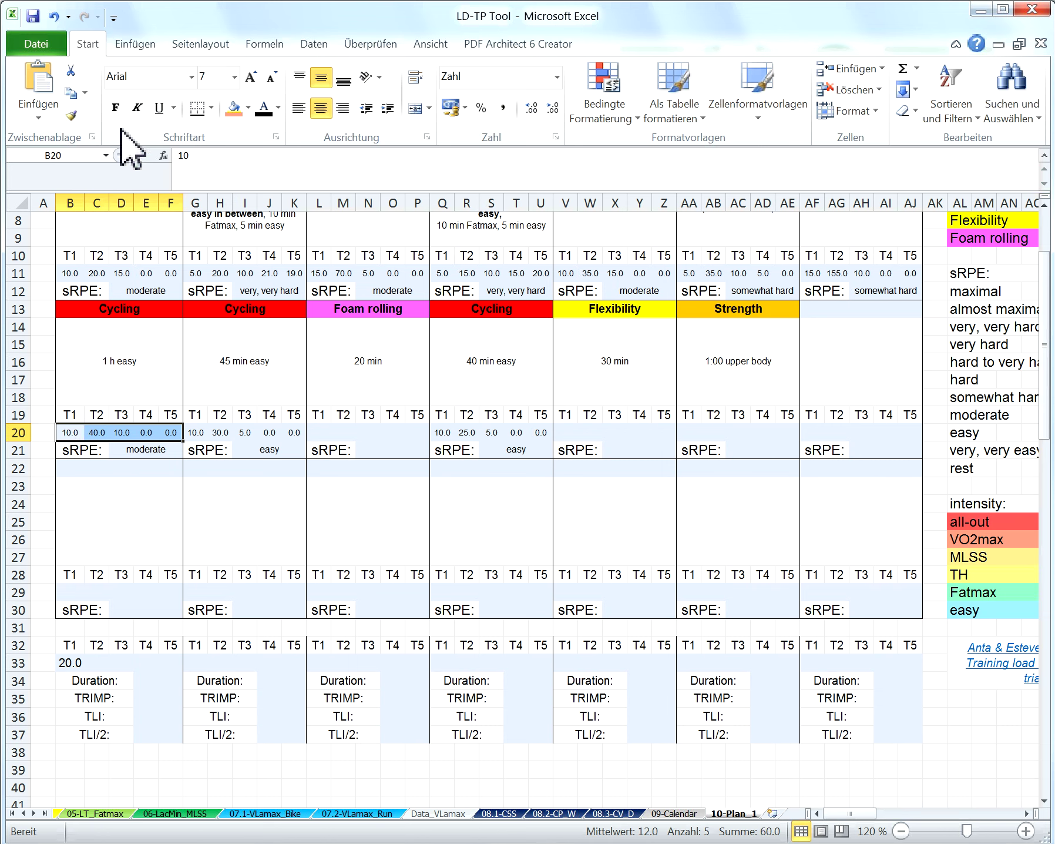
left_click(71, 116)
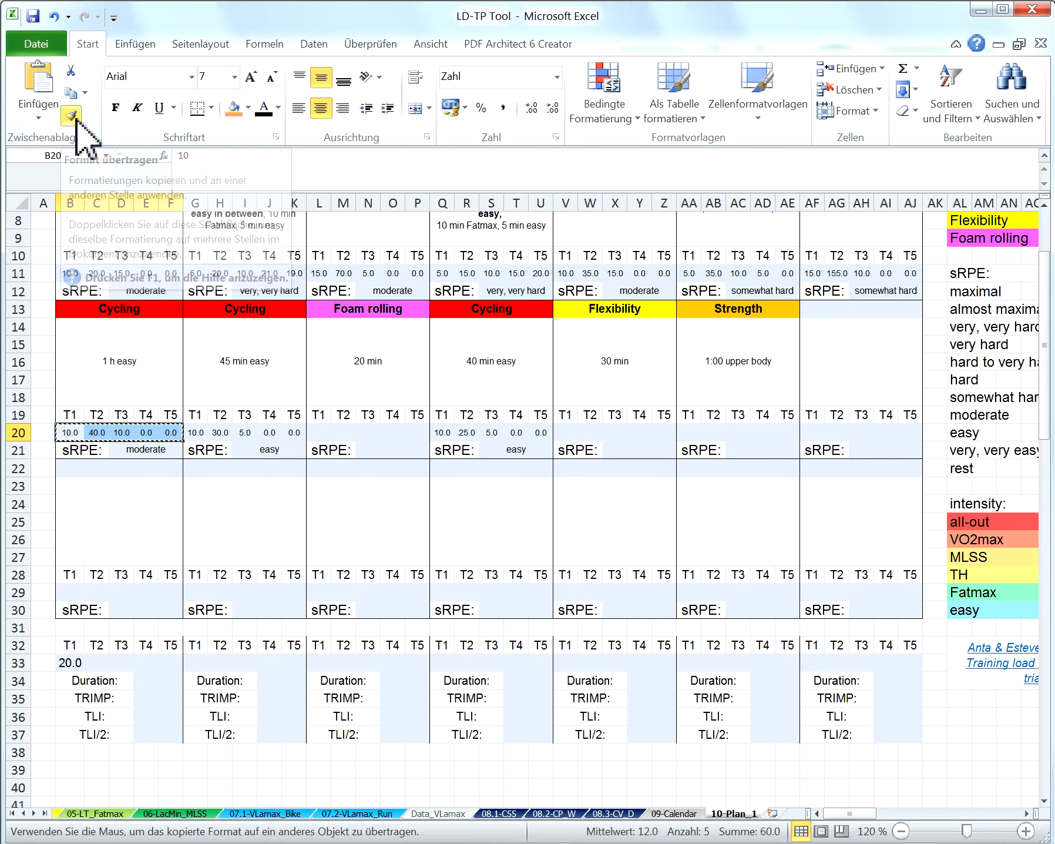
left_click_drag(72, 663, 176, 664)
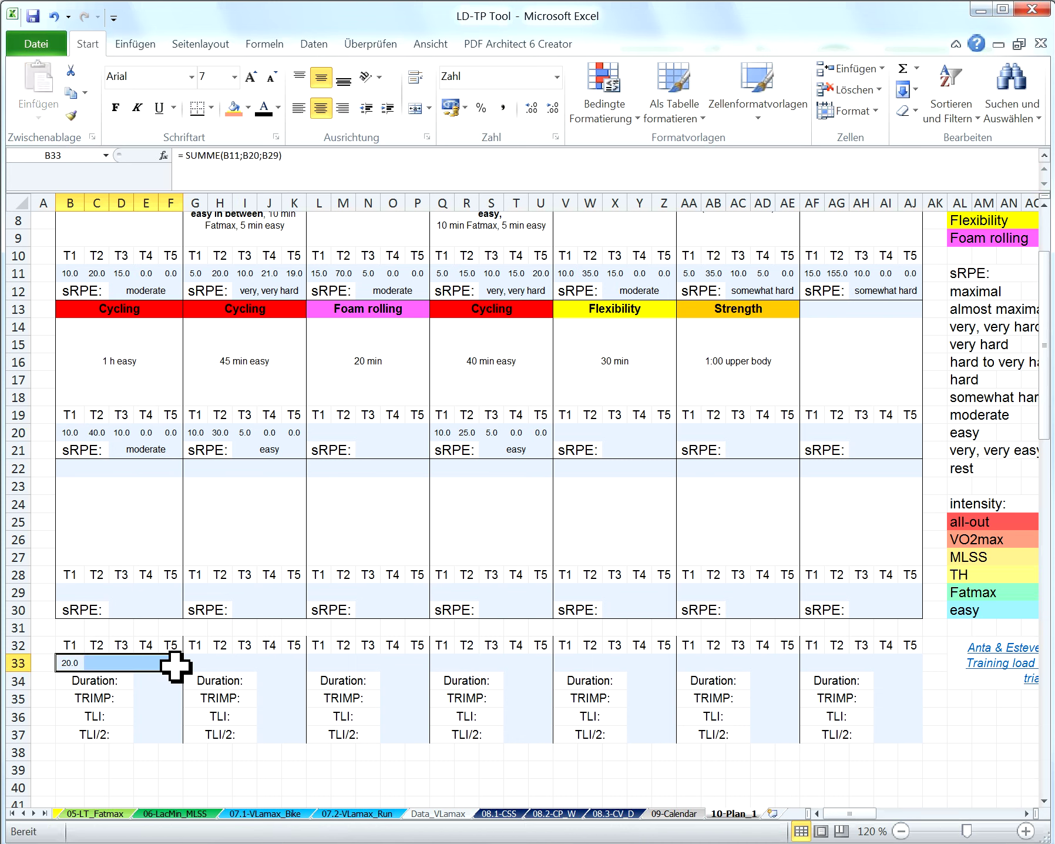
left_click(171, 699)
- Fill the sum across B33:F33 (20.0, 60.0, 25.0, 0.0, 0.0) and reapply the zone-row formatting
left_click(94, 667)
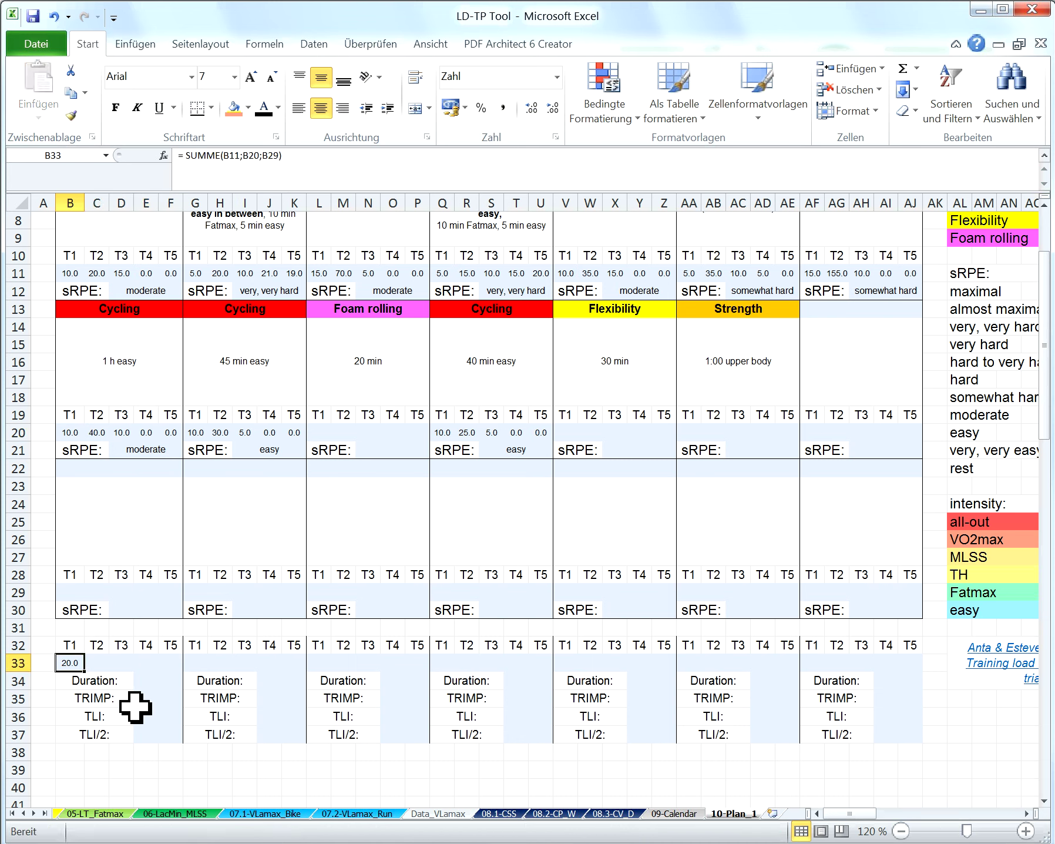
left_click_drag(84, 672, 178, 670)
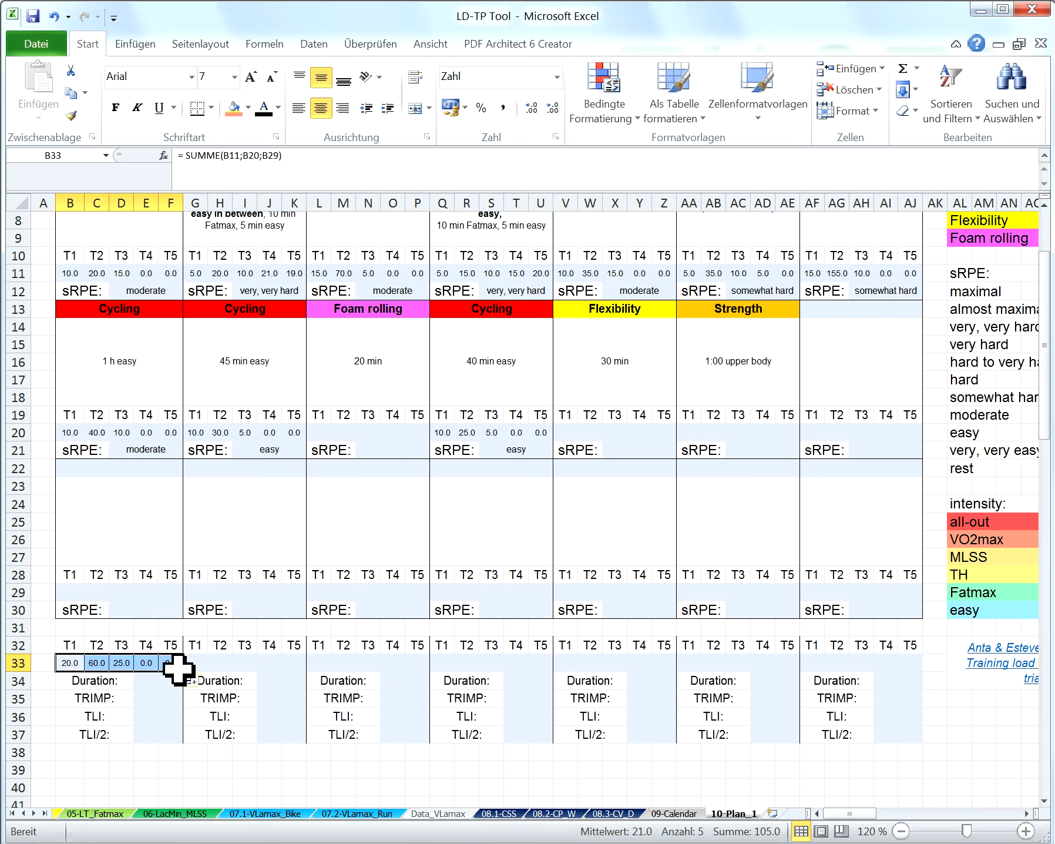
left_click(224, 667)
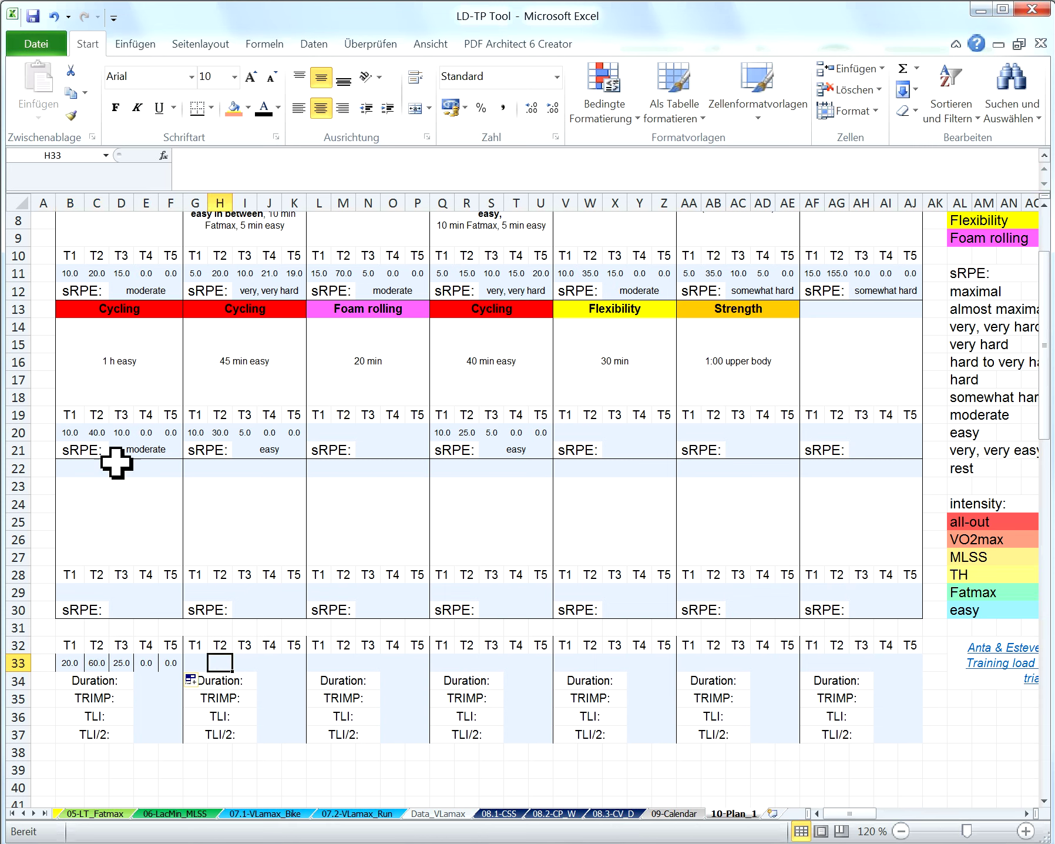
left_click_drag(71, 432, 174, 433)
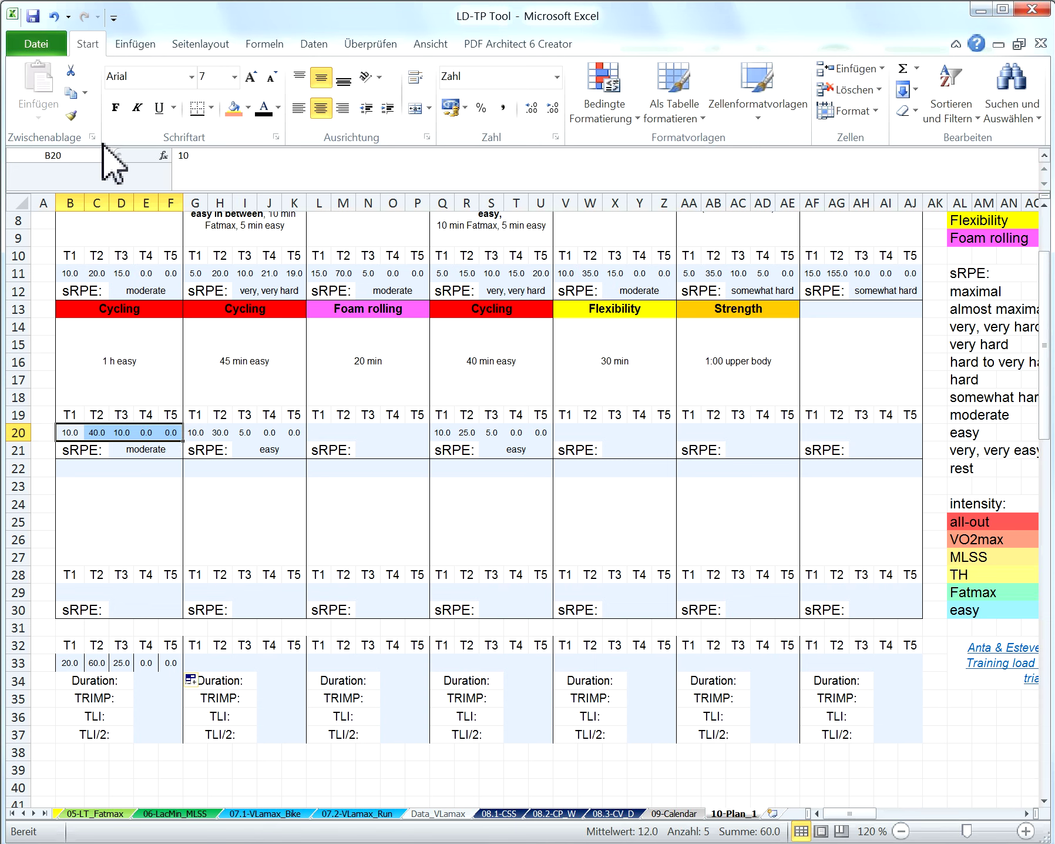
left_click(75, 120)
left_click_drag(69, 663, 173, 662)
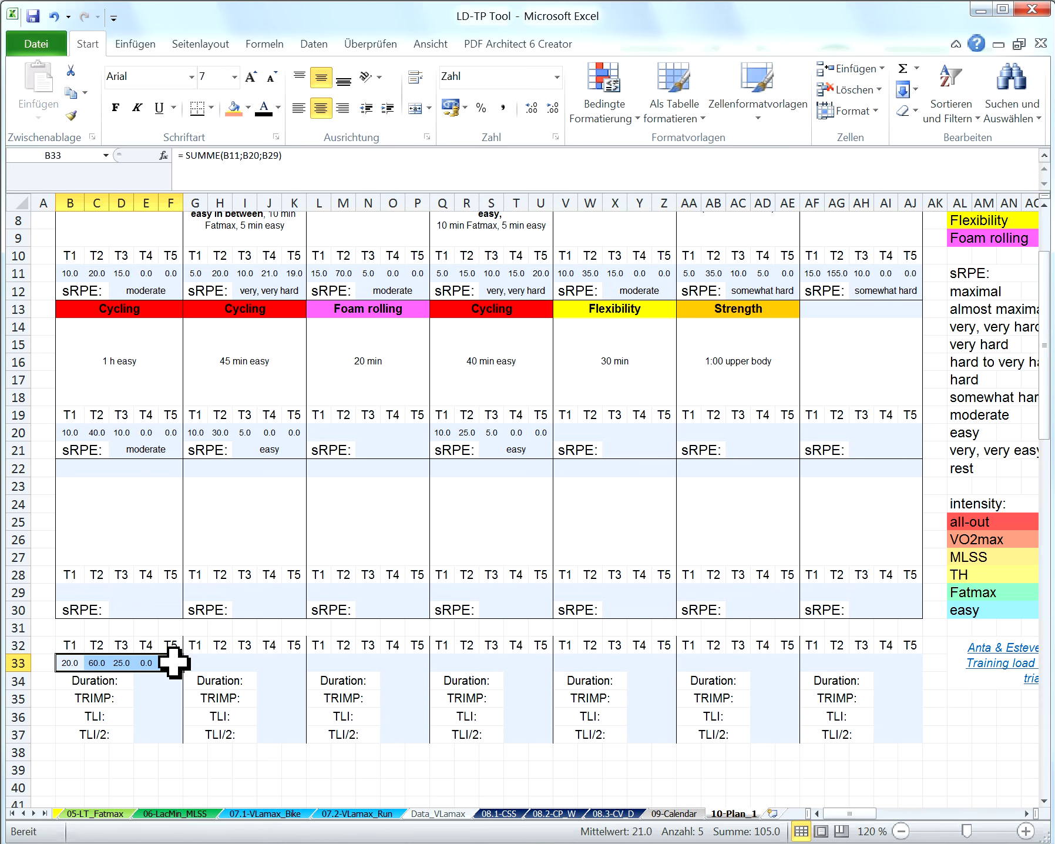
left_click(45, 662)
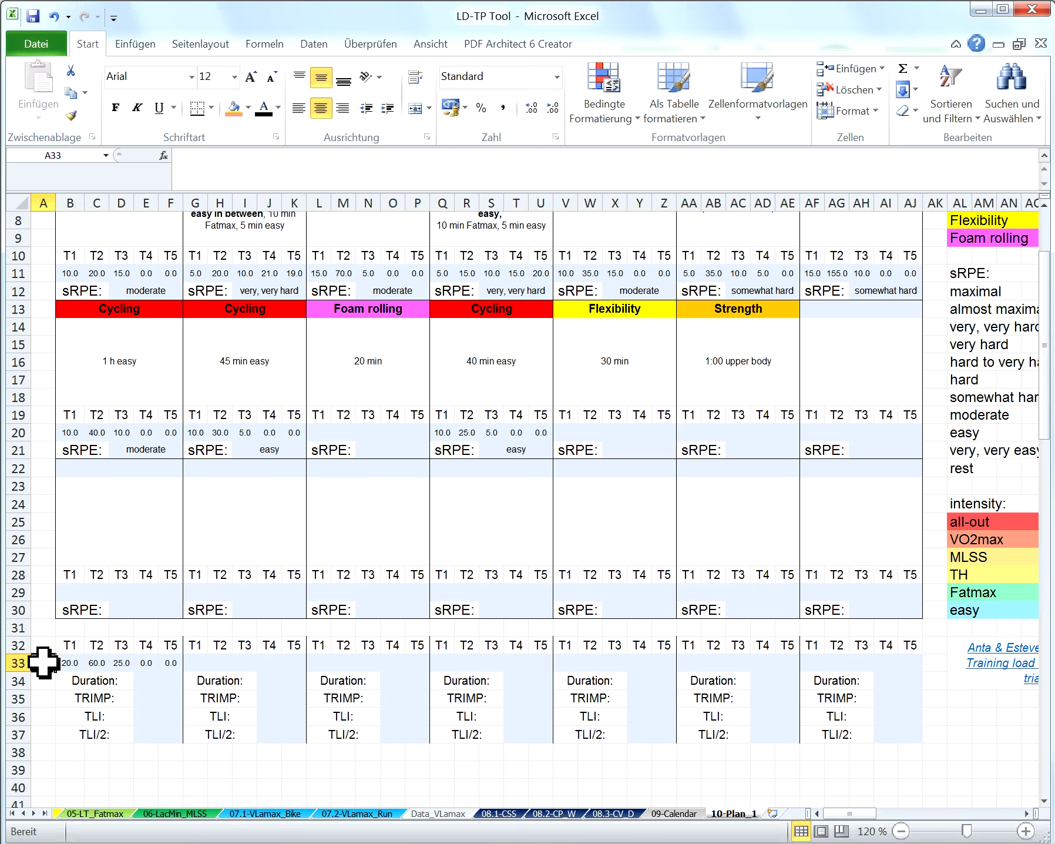
- Apply Kein Rahmen to A33 so it has no borders, then reselect B33:F33 and E34
left_click(211, 108)
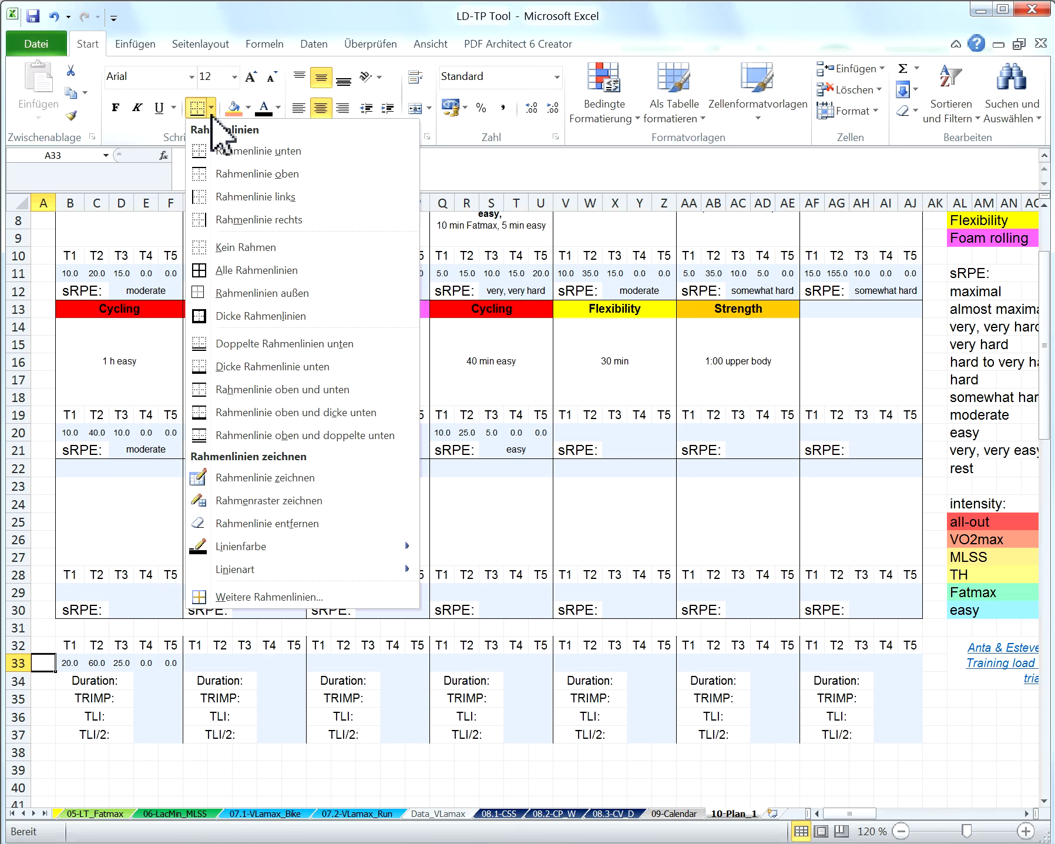
left_click(238, 250)
left_click(44, 682)
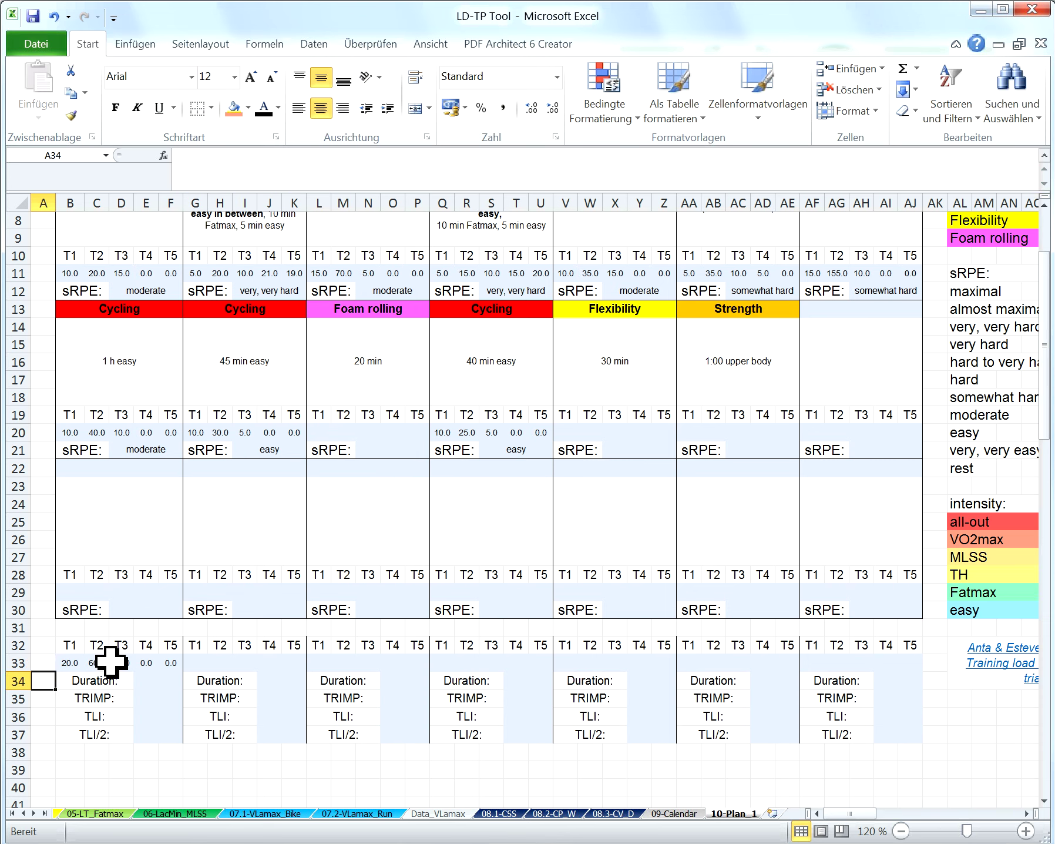
left_click_drag(68, 663, 171, 665)
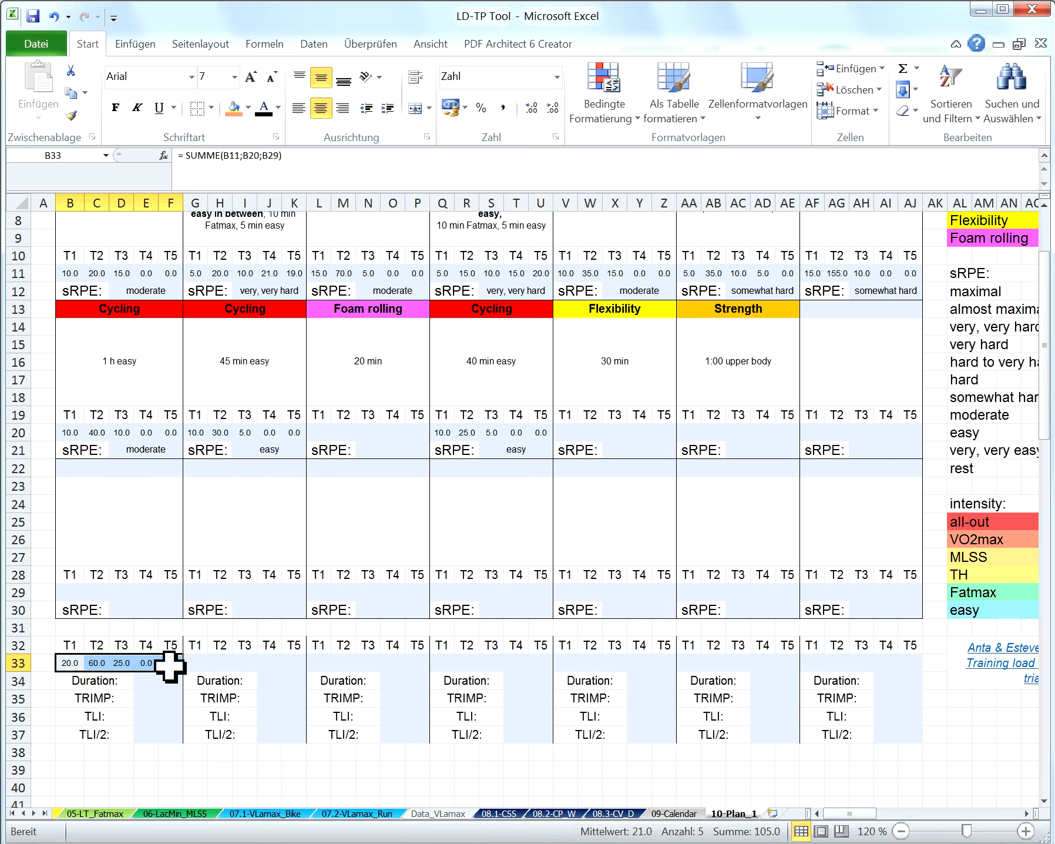
left_click(151, 684)
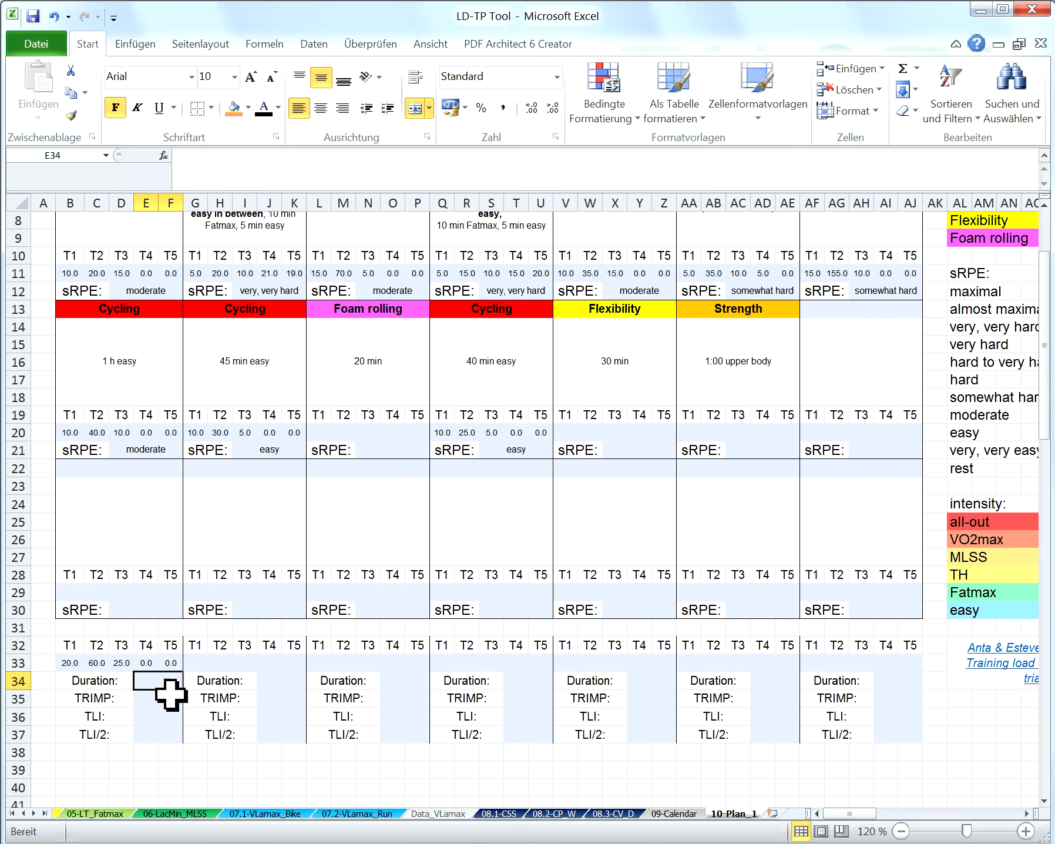
- Put =SUMME(B33:F33)/60/24 in E34 so Monday's duration shows 0.07292
type("=")
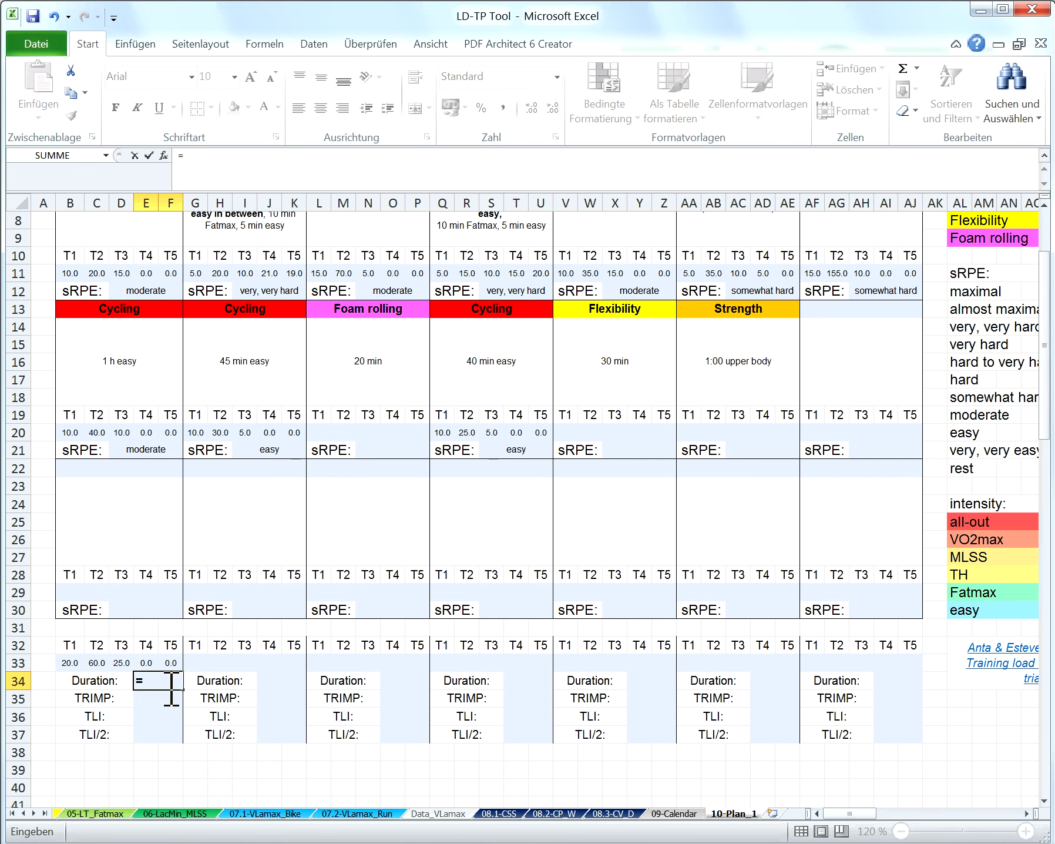
type(" summe")
double_click(177, 697)
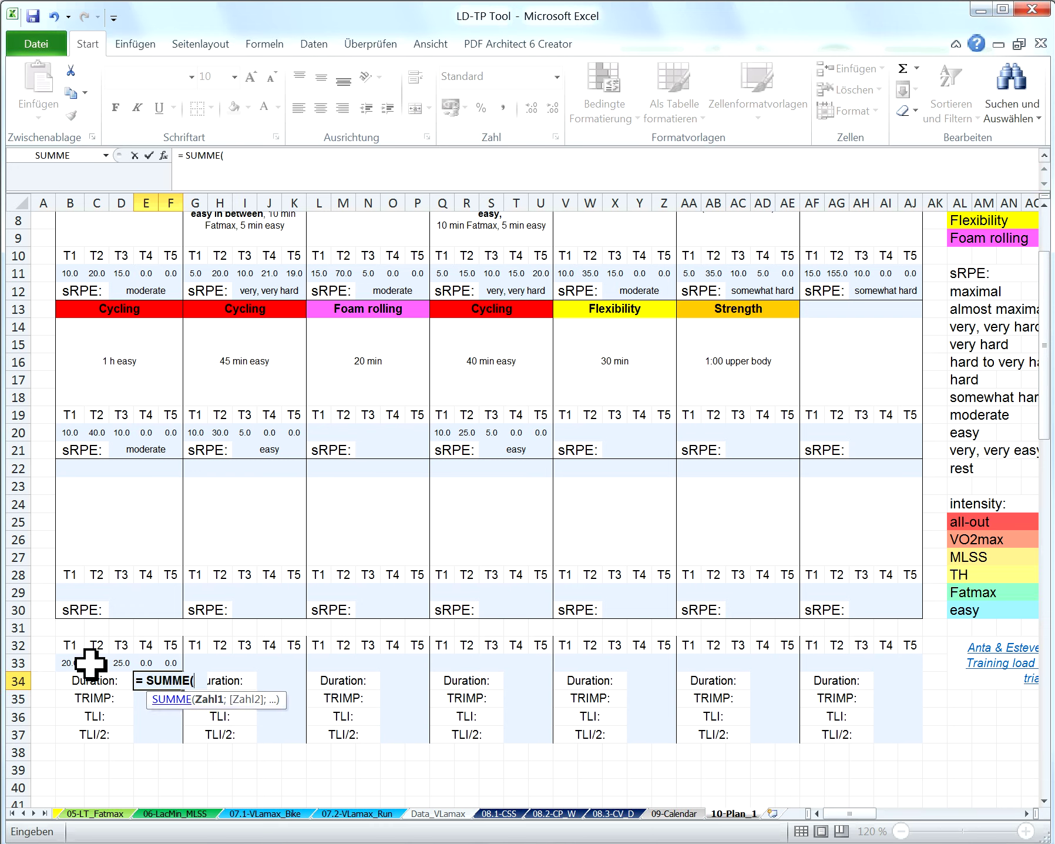
left_click(67, 663)
left_click_drag(67, 663, 172, 662)
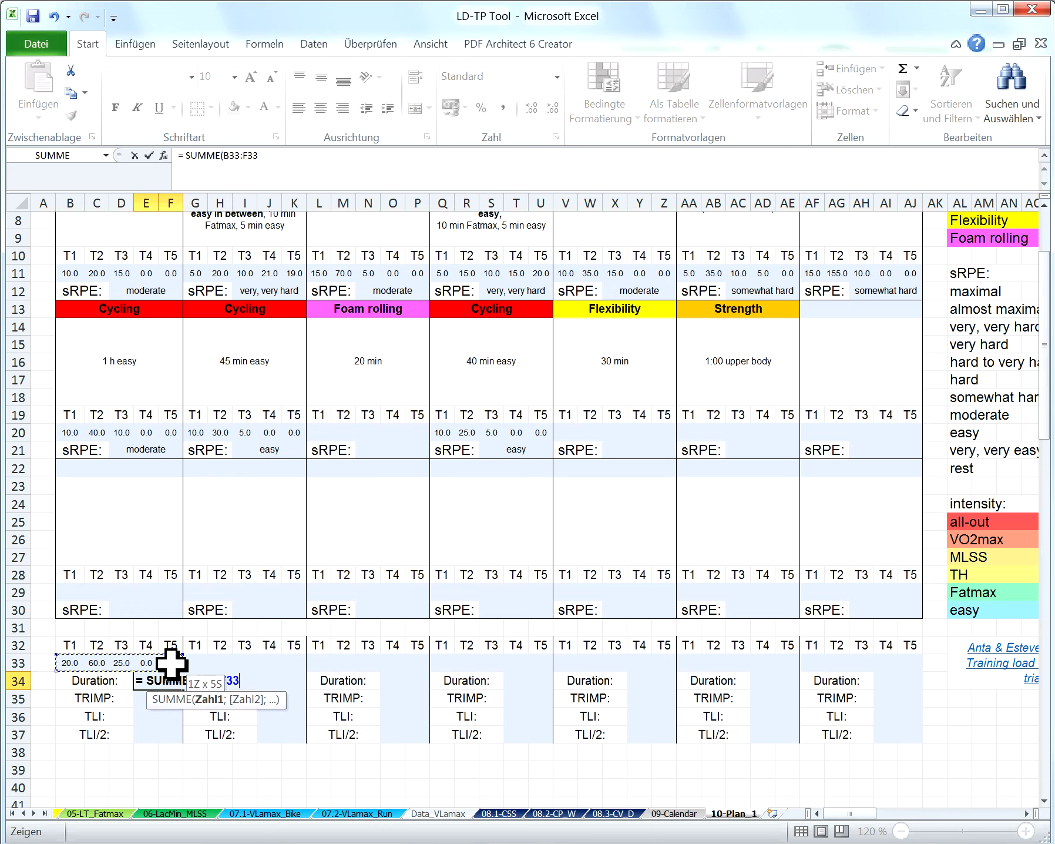
type(")")
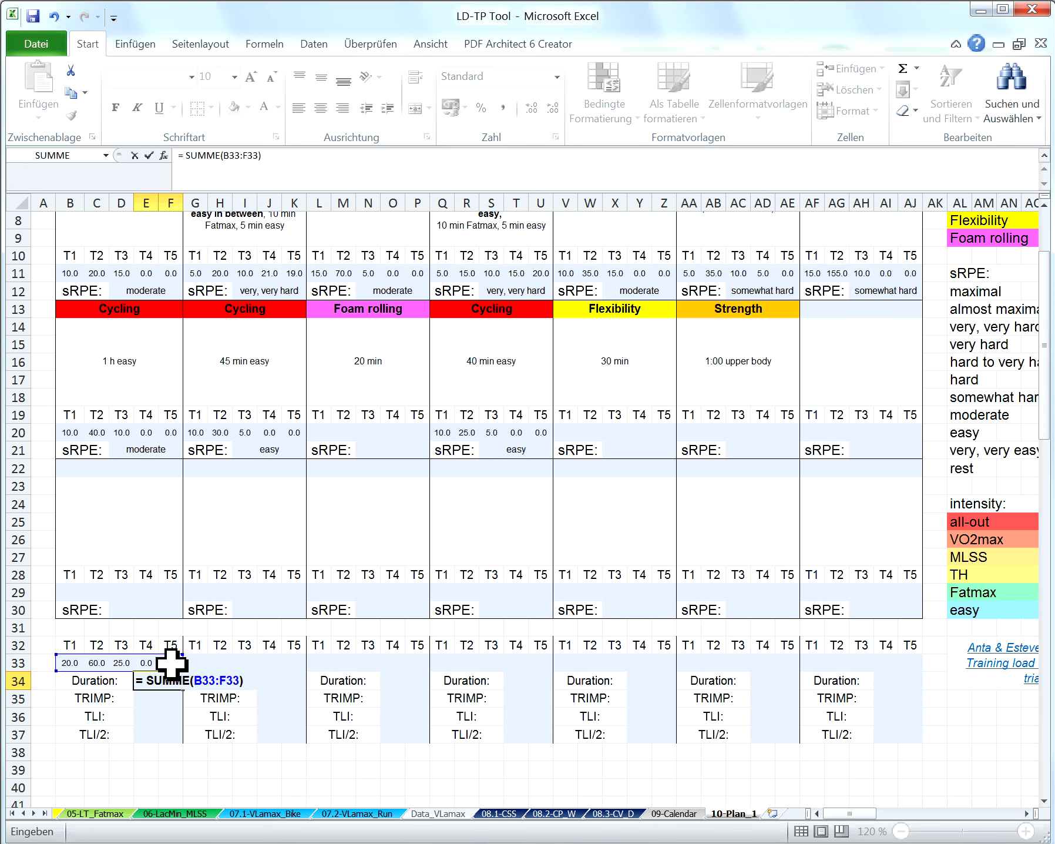
type("/60")
type("/24")
key("Return")
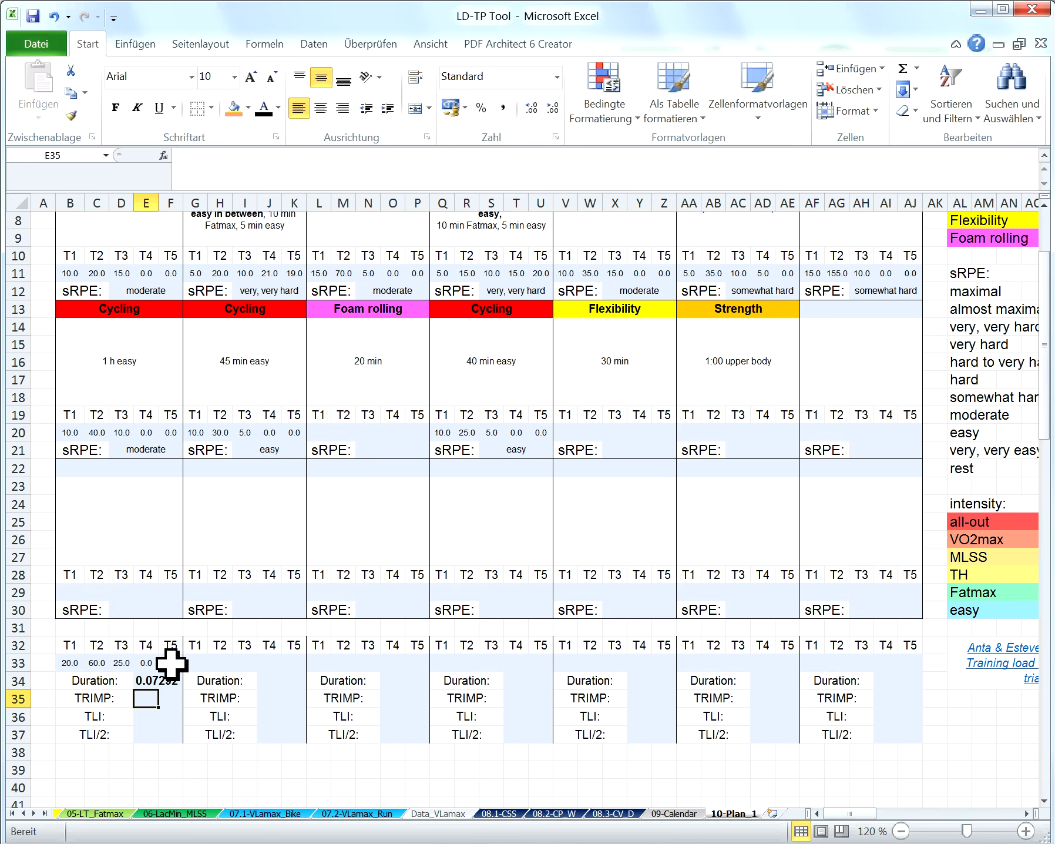
left_click(158, 681)
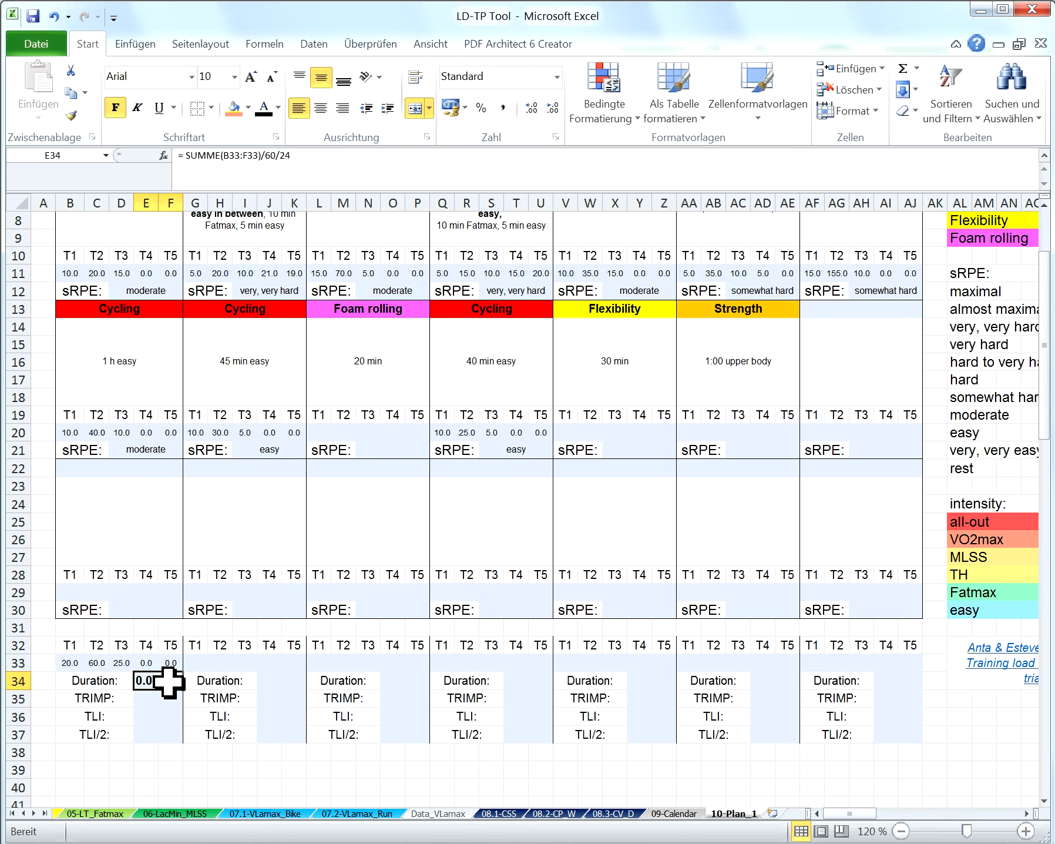
left_click(557, 76)
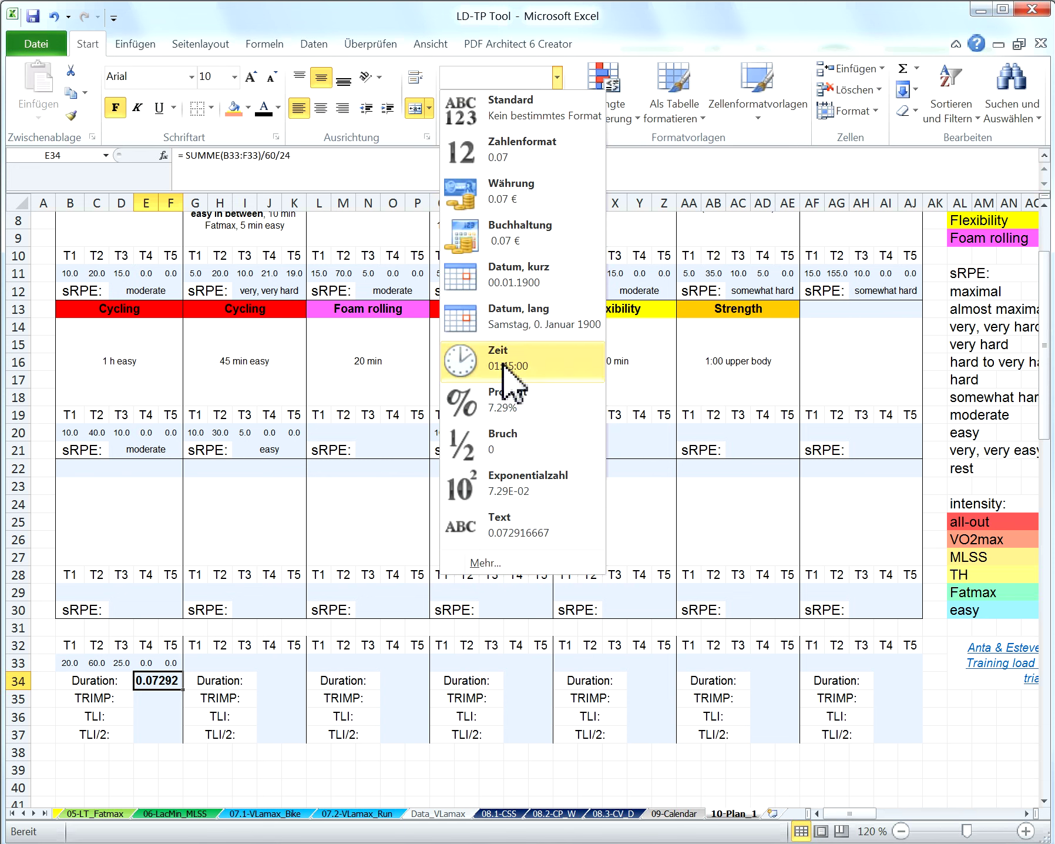
- Give E34 the custom number format hh:mm so the duration reads 01:45
left_click(481, 561)
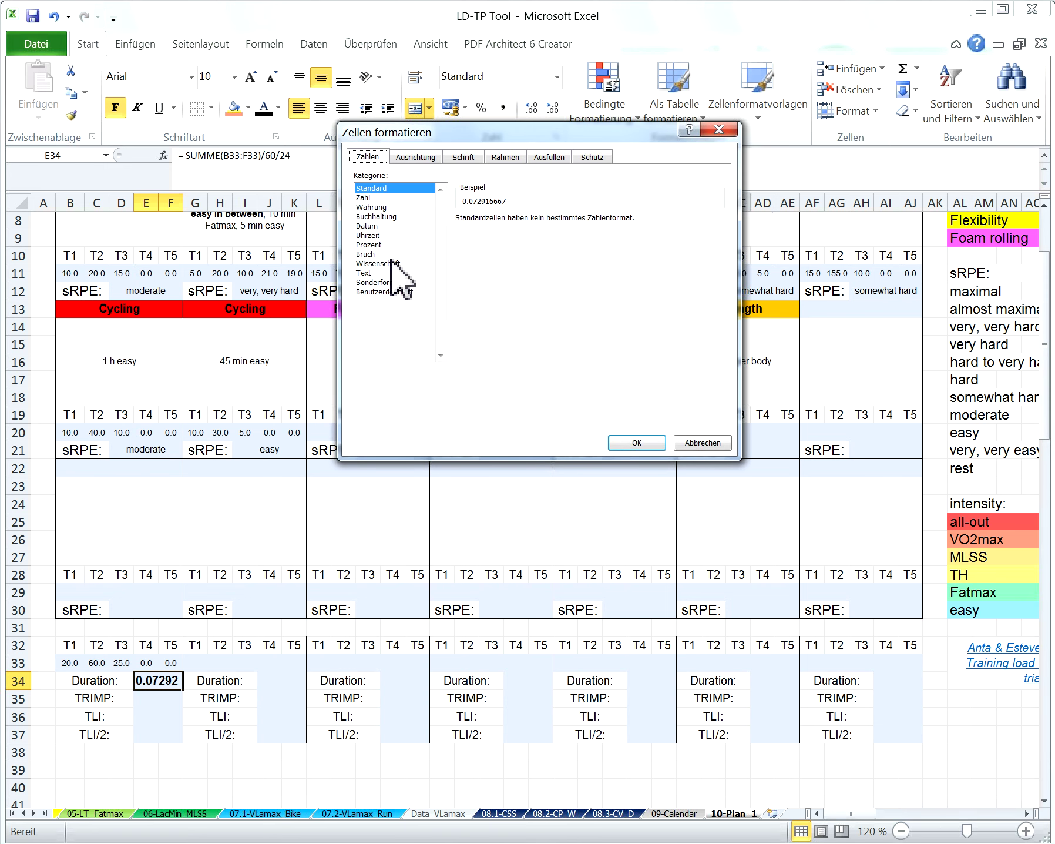
left_click(387, 291)
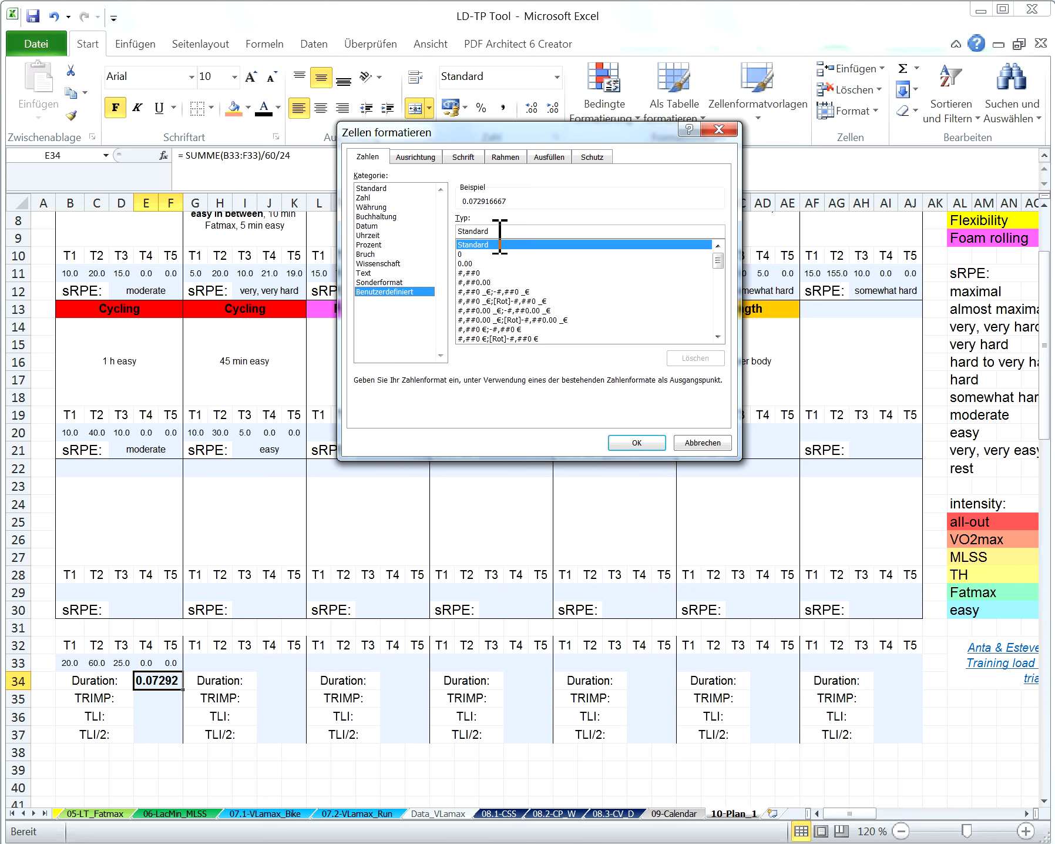
left_click_drag(500, 233, 448, 230)
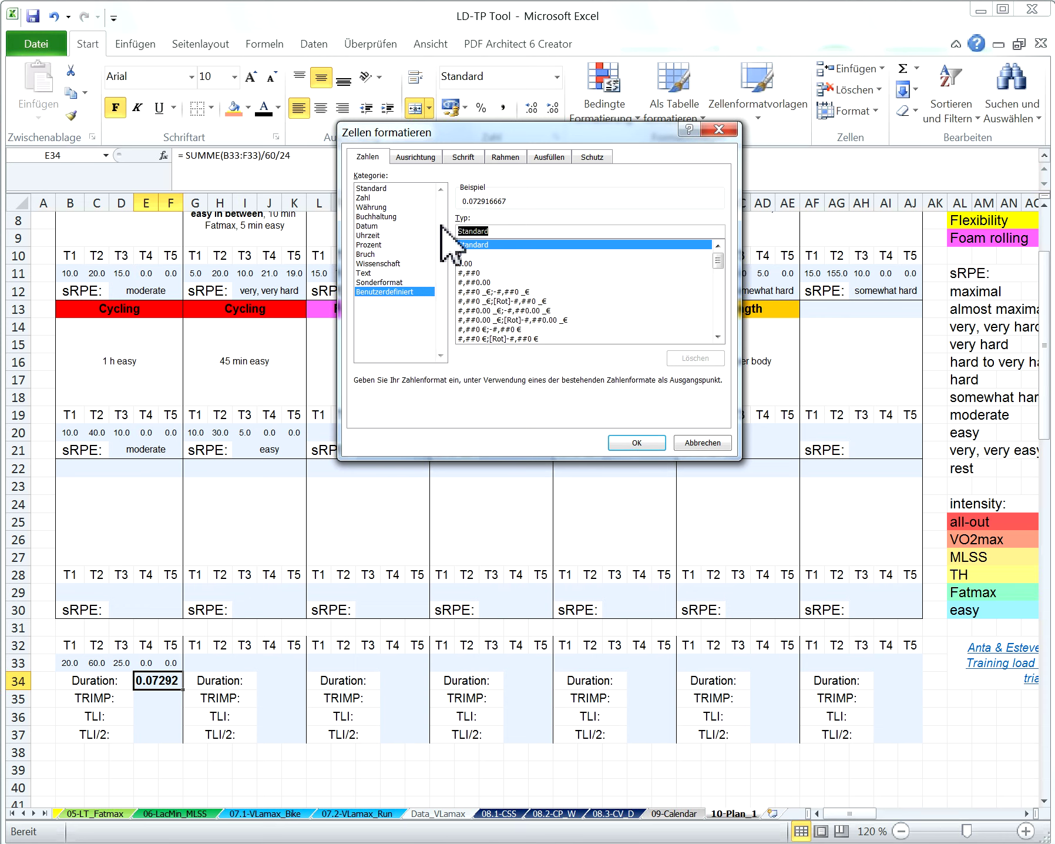
type("hh:mm")
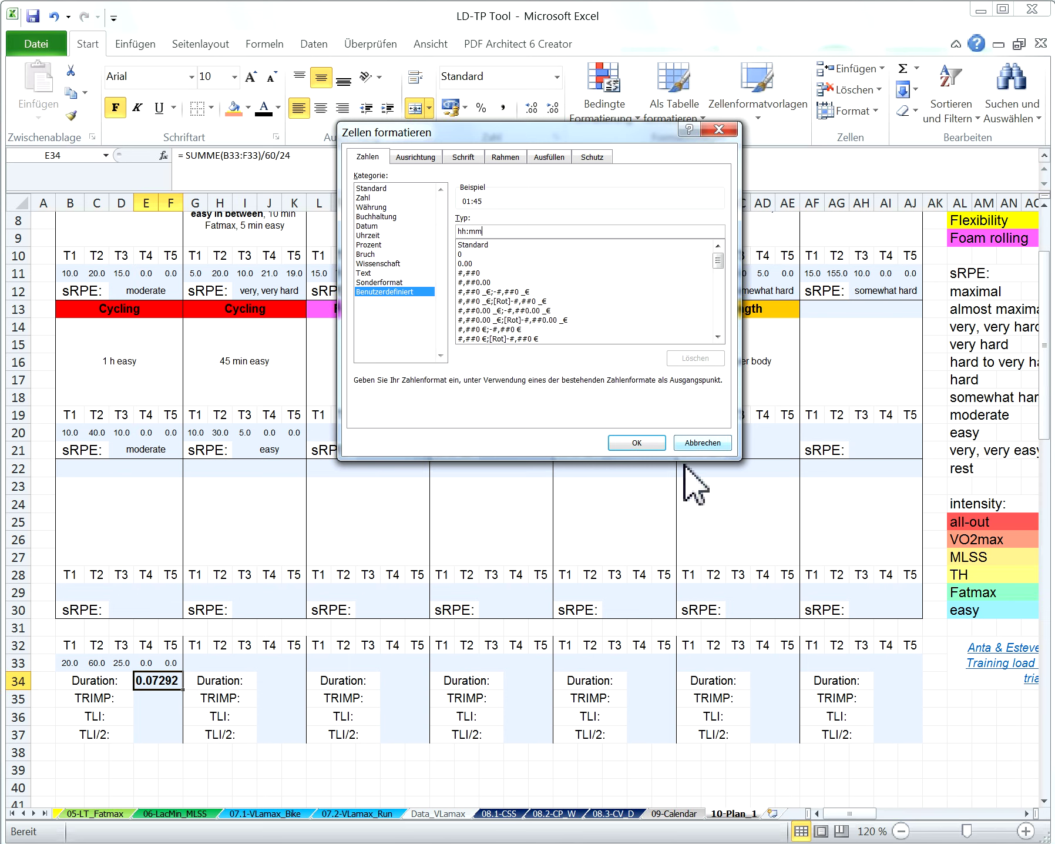
left_click(640, 445)
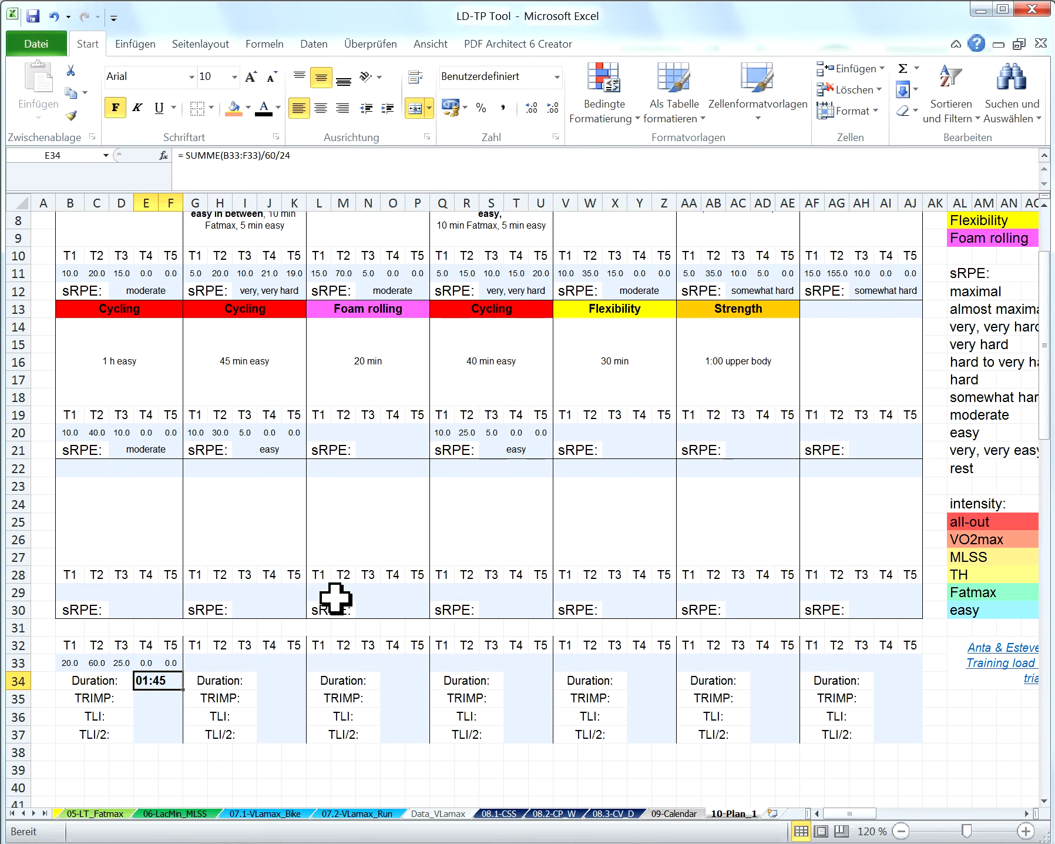
left_click(154, 693)
left_click(155, 683)
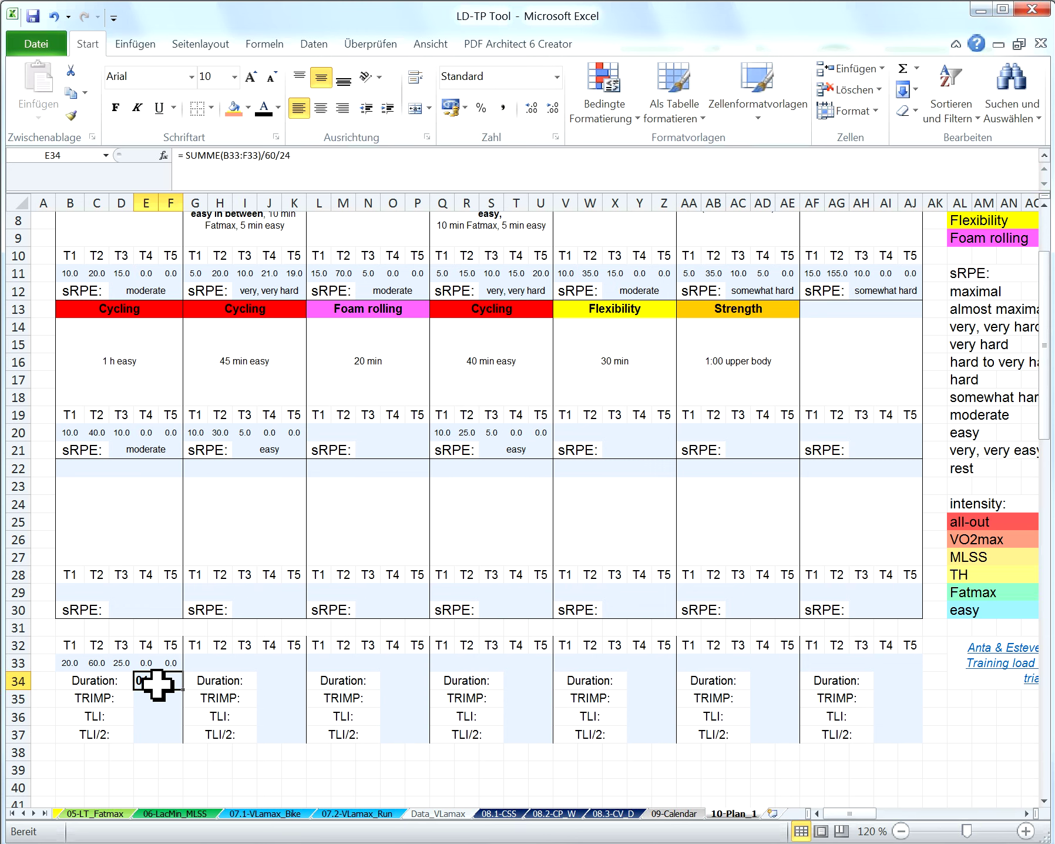
scroll(157, 685, "up", 2)
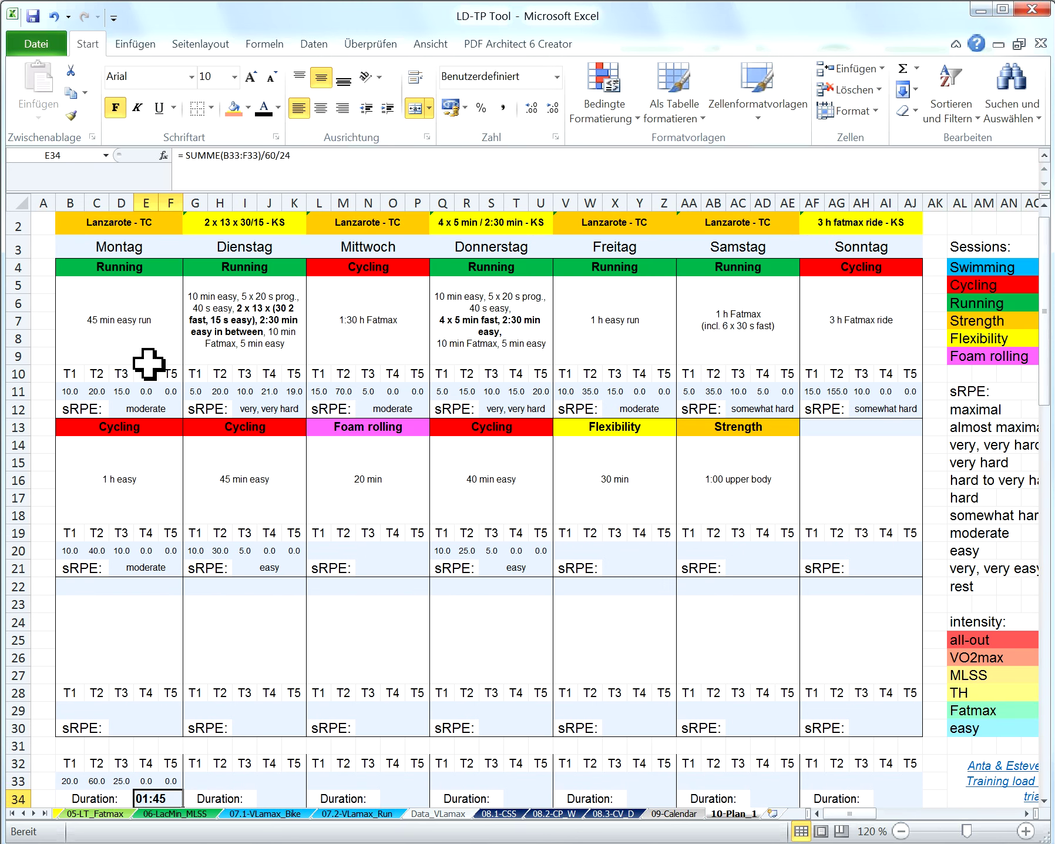
left_click(146, 341)
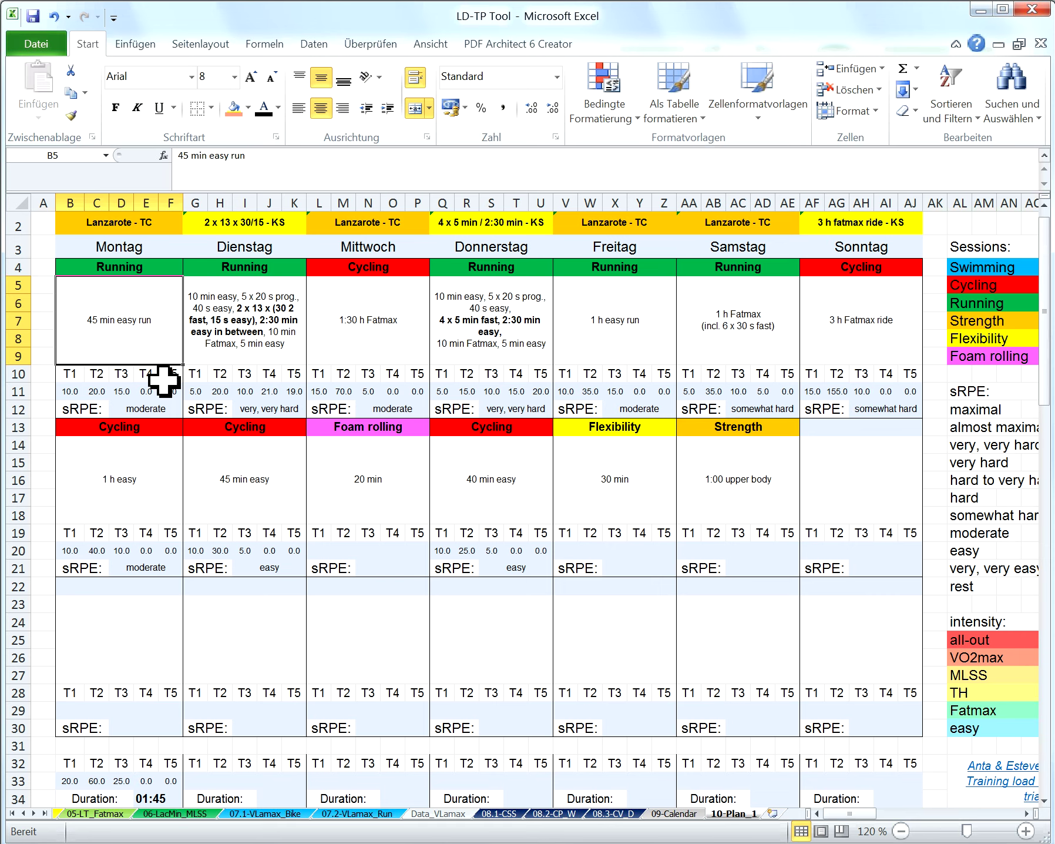
left_click(154, 495)
scroll(151, 495, "down", 1)
scroll(152, 492, "up", 2)
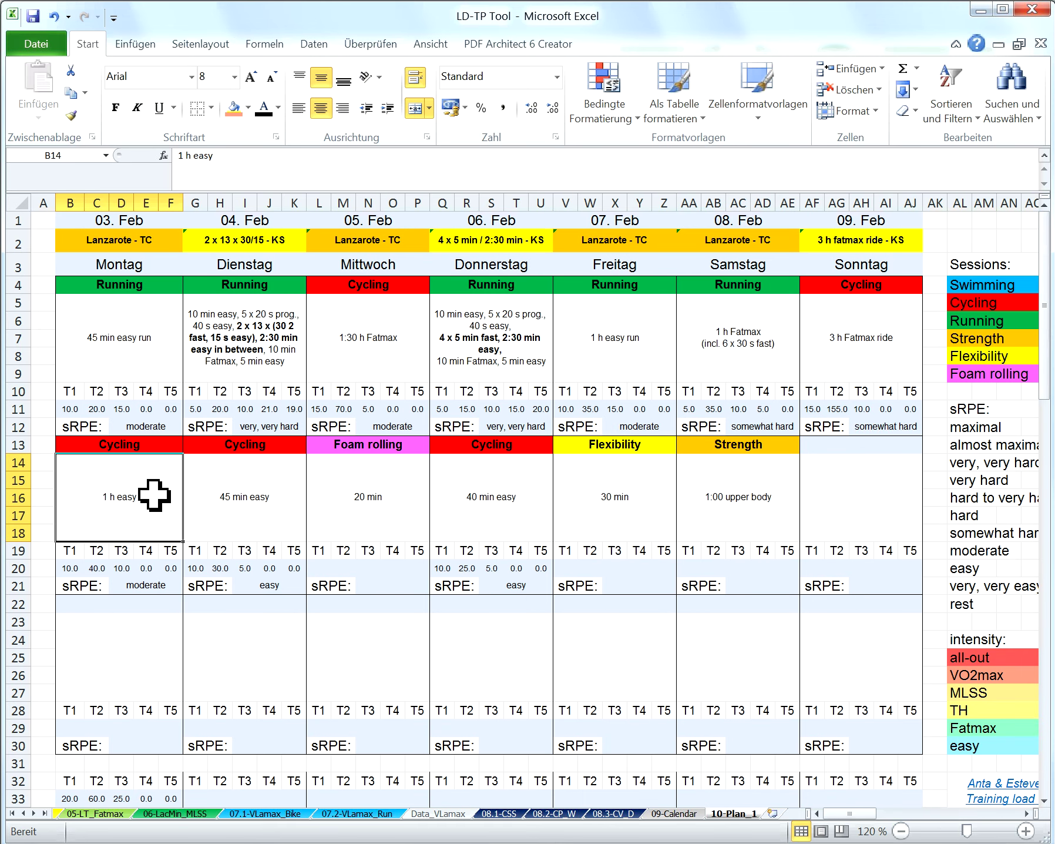
left_click(146, 361)
left_click(151, 486)
scroll(177, 382, "down", 2)
scroll(179, 423, "down", 1)
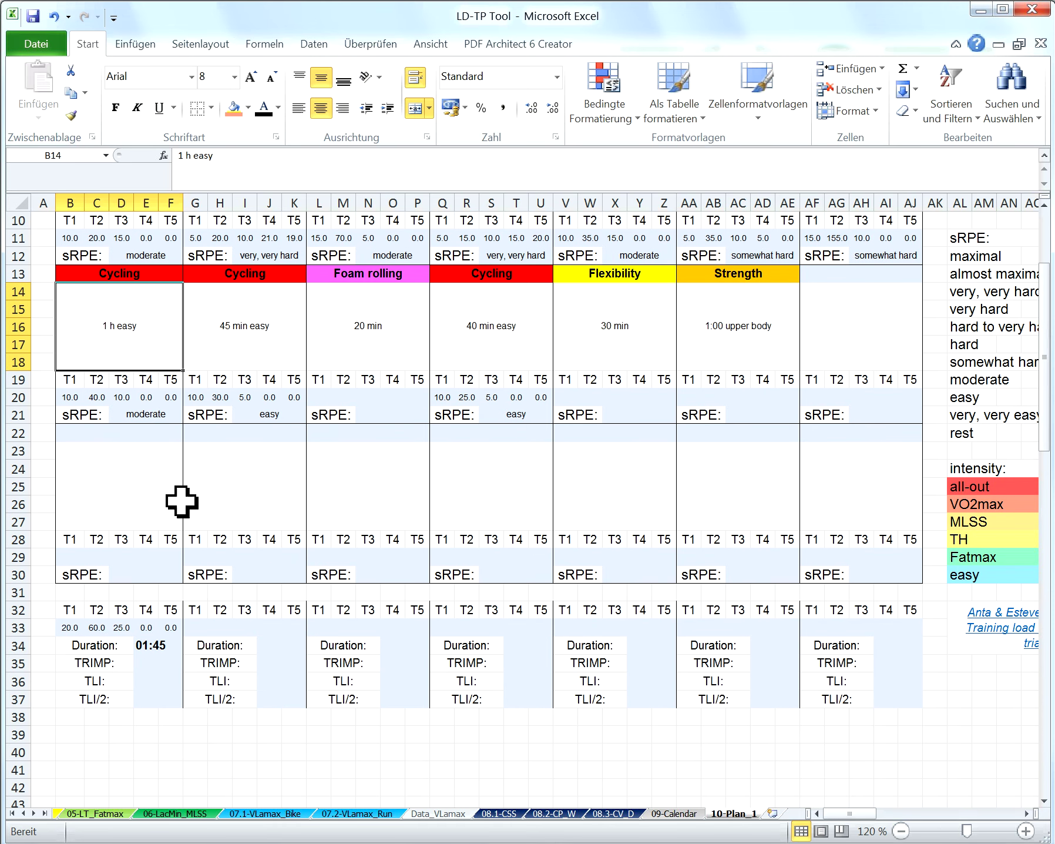
left_click(171, 647)
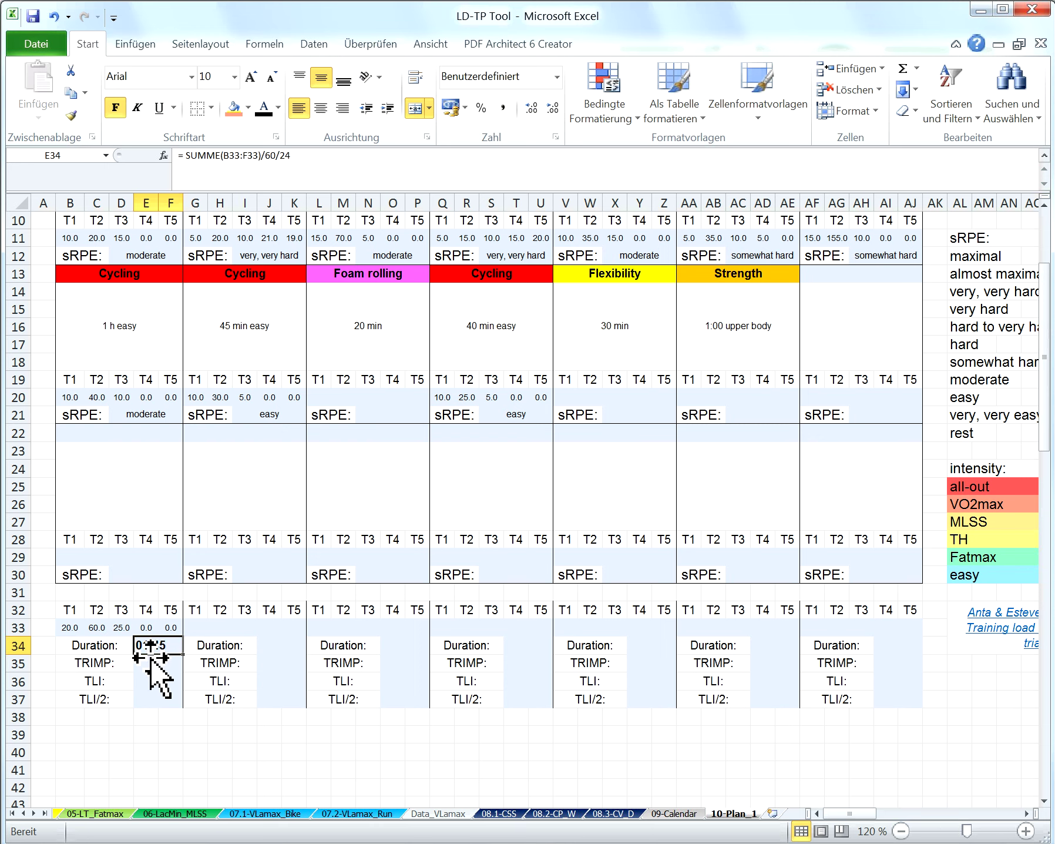
left_click(111, 665)
left_click(116, 685)
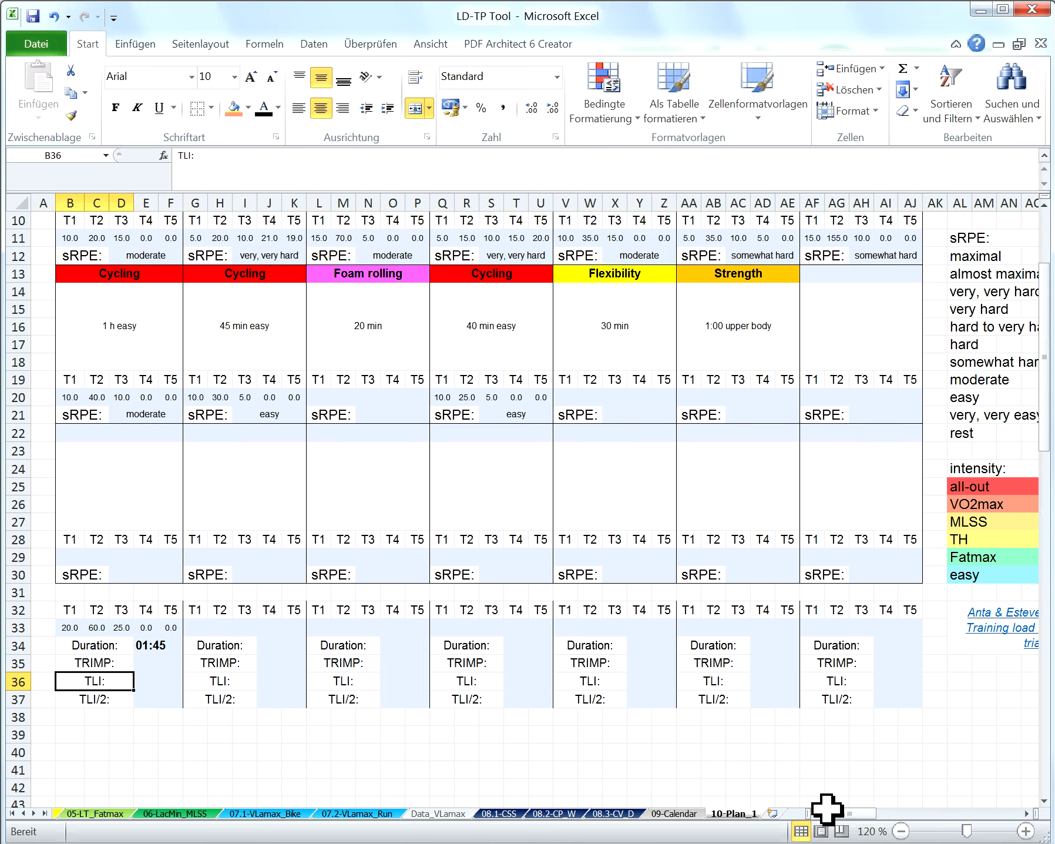
left_click_drag(846, 813, 856, 816)
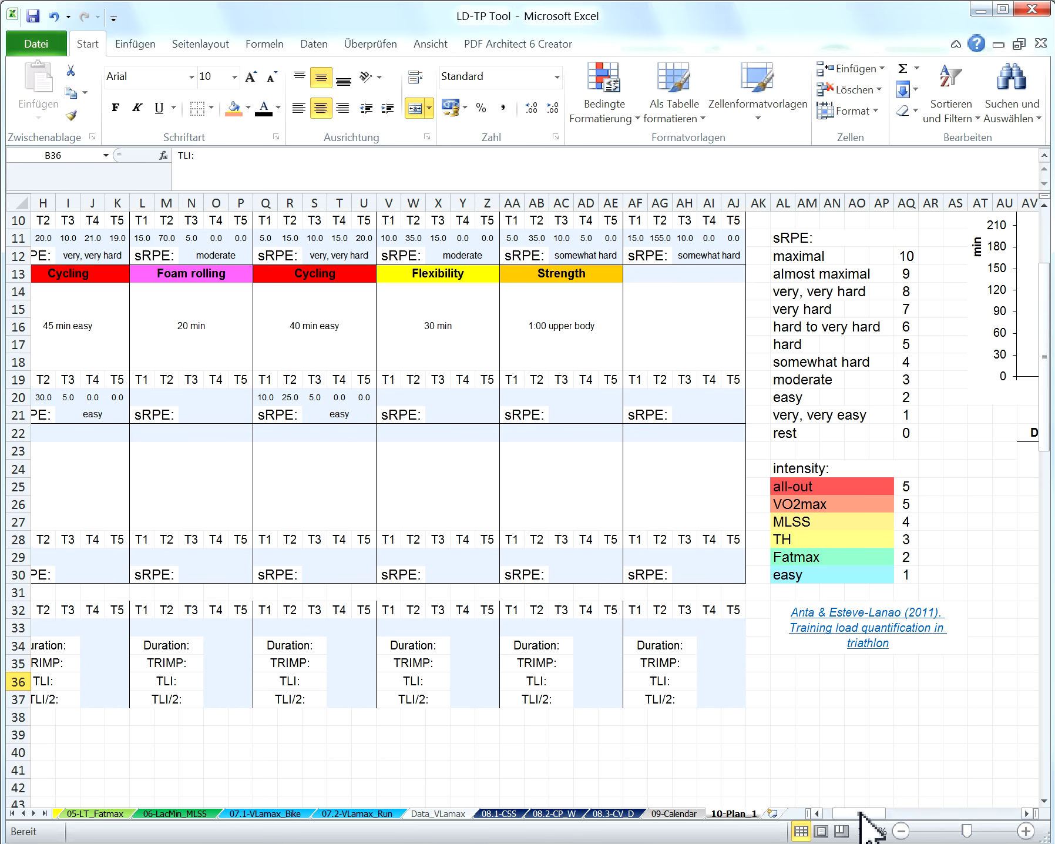
left_click_drag(862, 814, 853, 814)
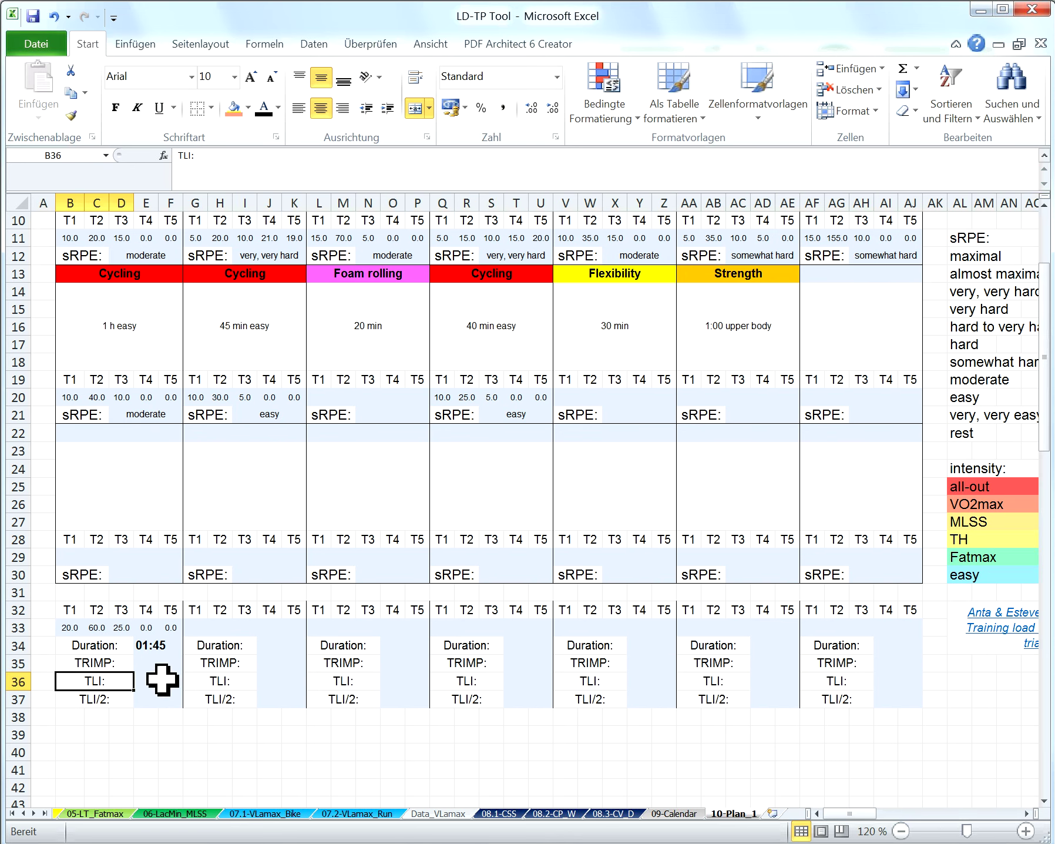
left_click(109, 666)
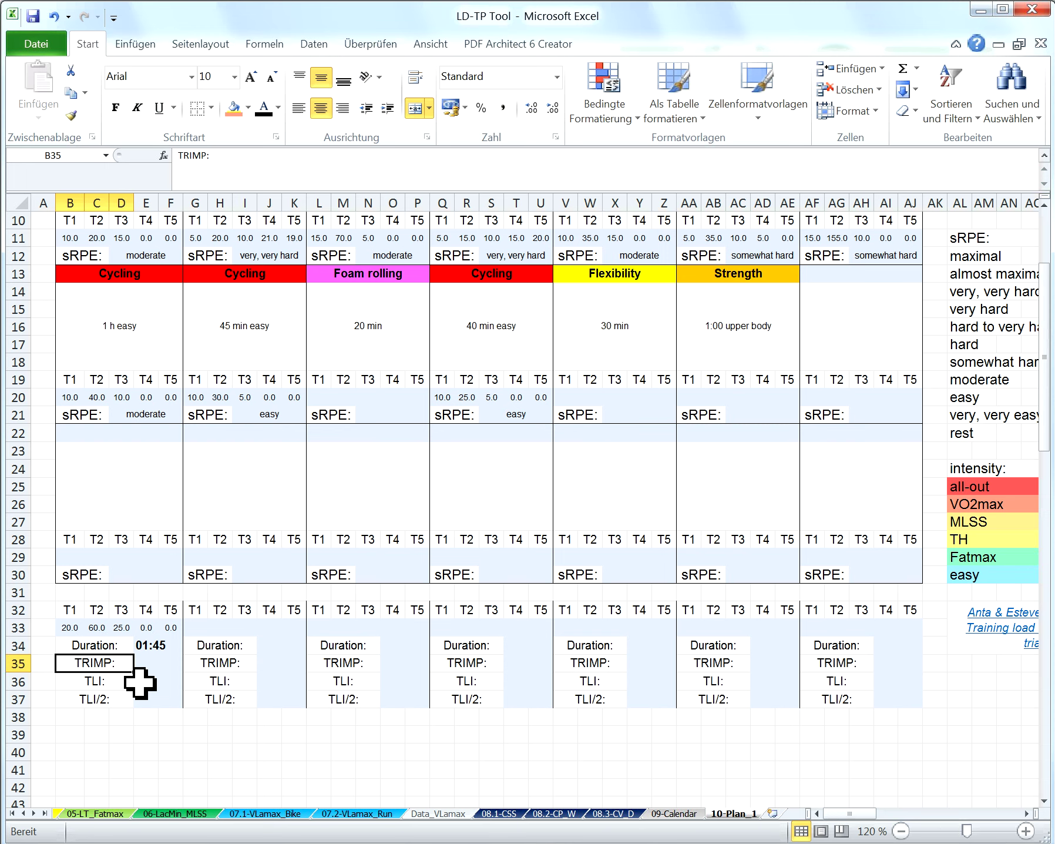
left_click_drag(71, 626, 181, 625)
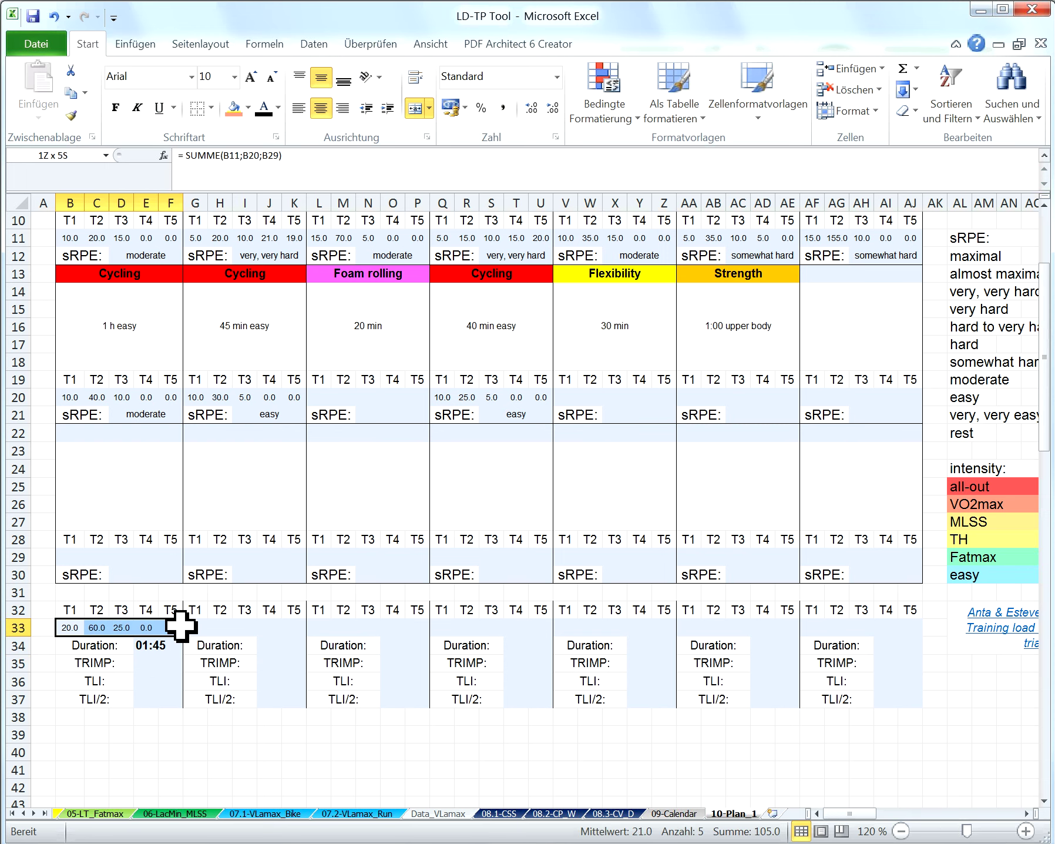
left_click(167, 662)
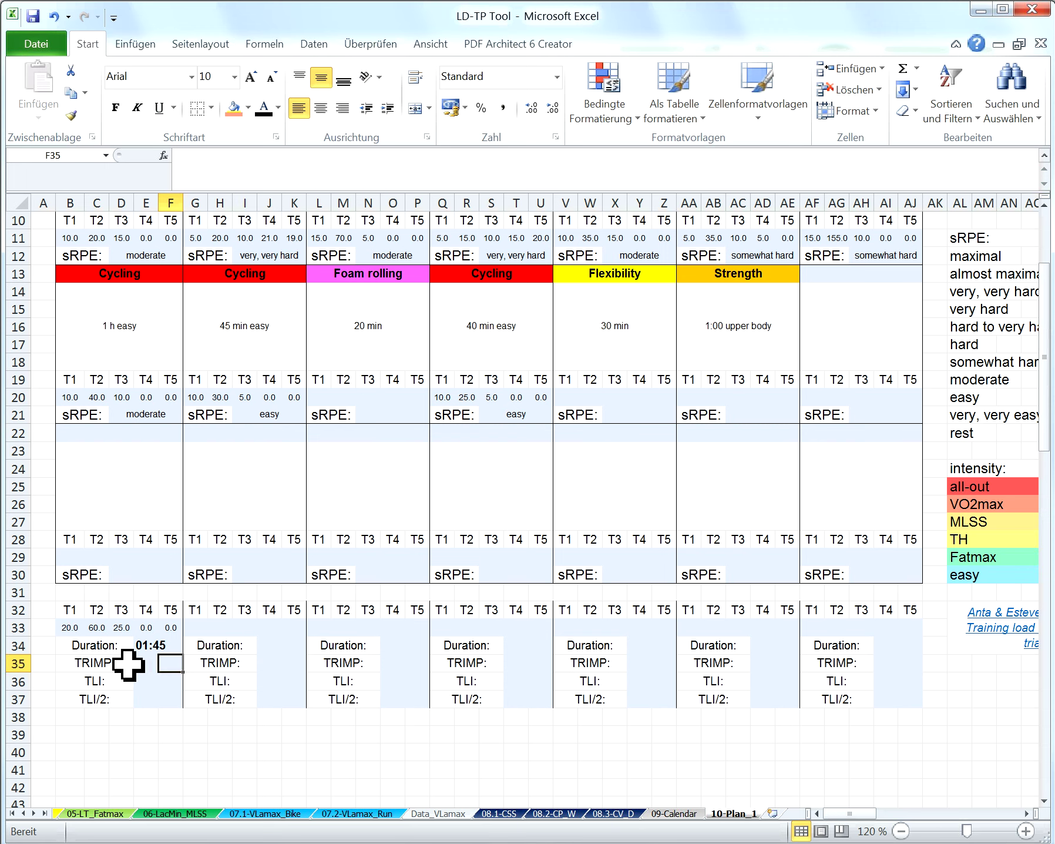
left_click(151, 667)
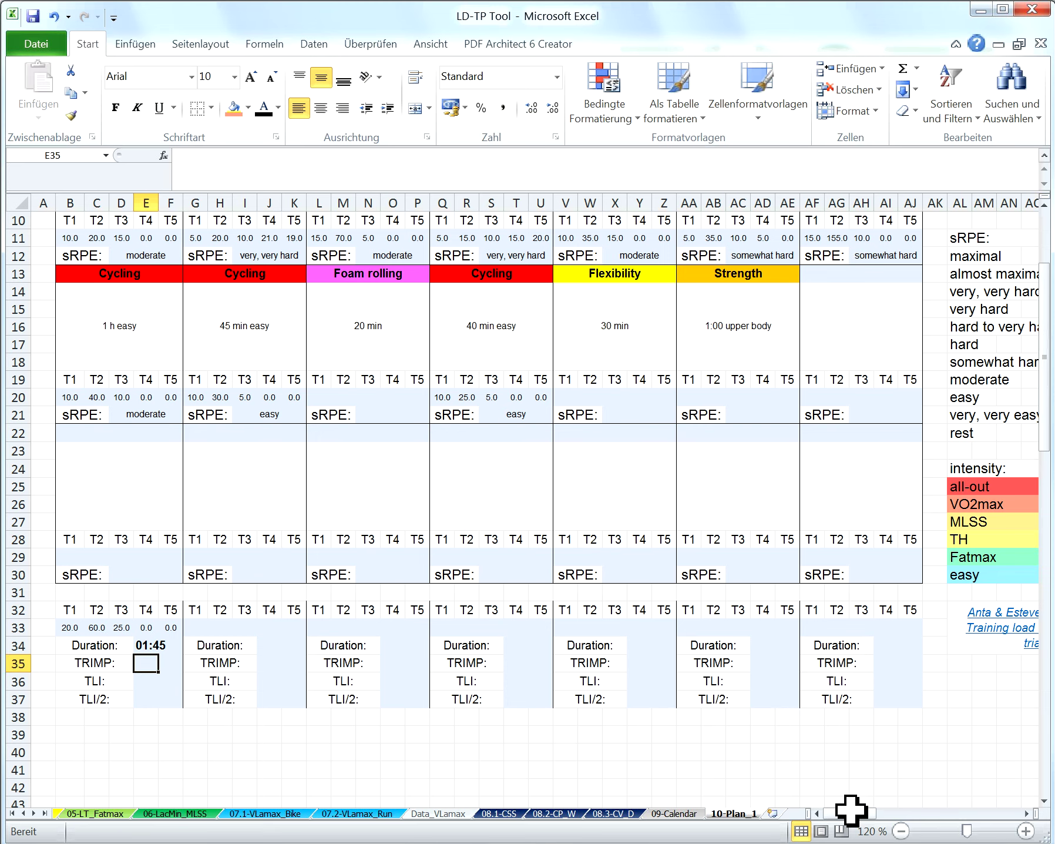
left_click_drag(851, 813, 857, 813)
left_click_drag(814, 469, 857, 573)
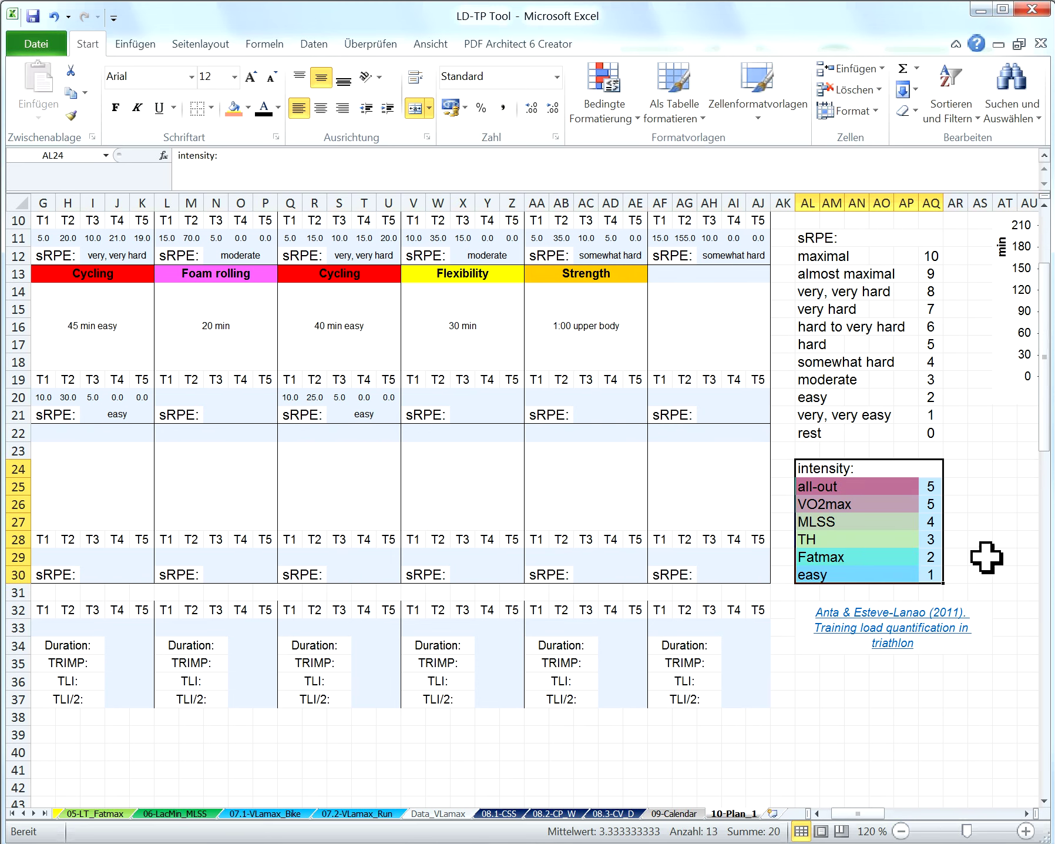
left_click(970, 546)
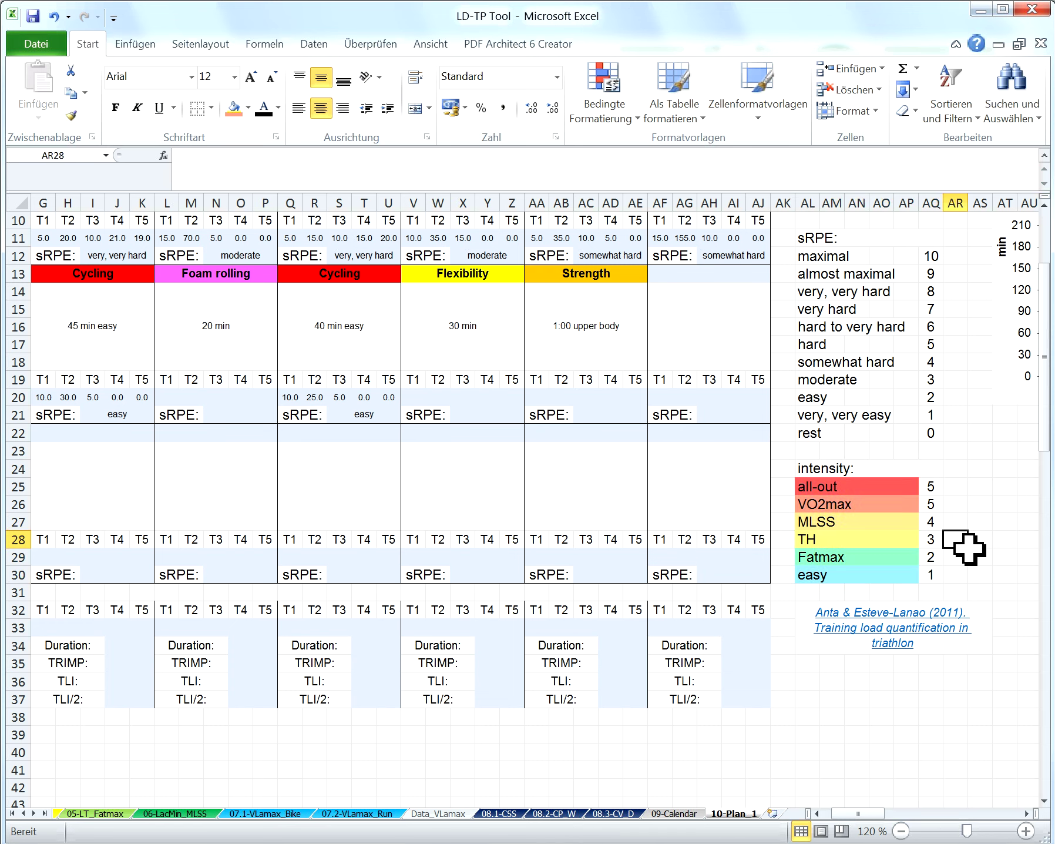
left_click_drag(933, 575, 939, 494)
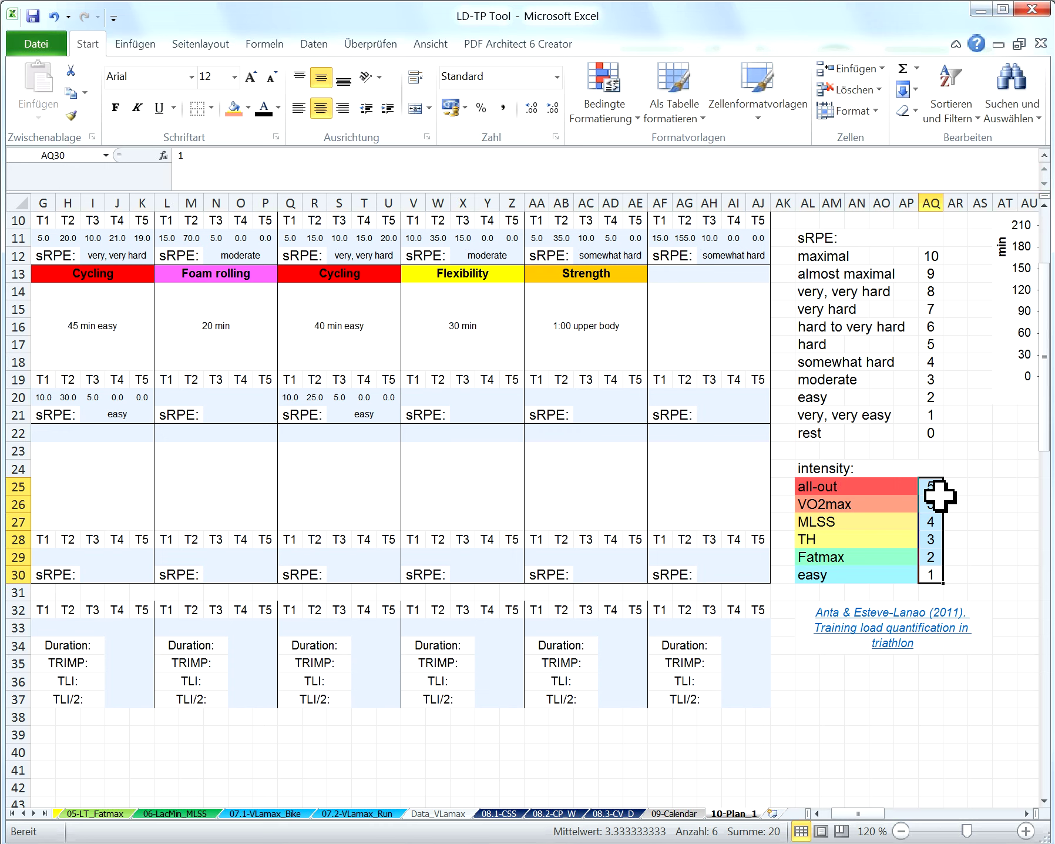
left_click(879, 575)
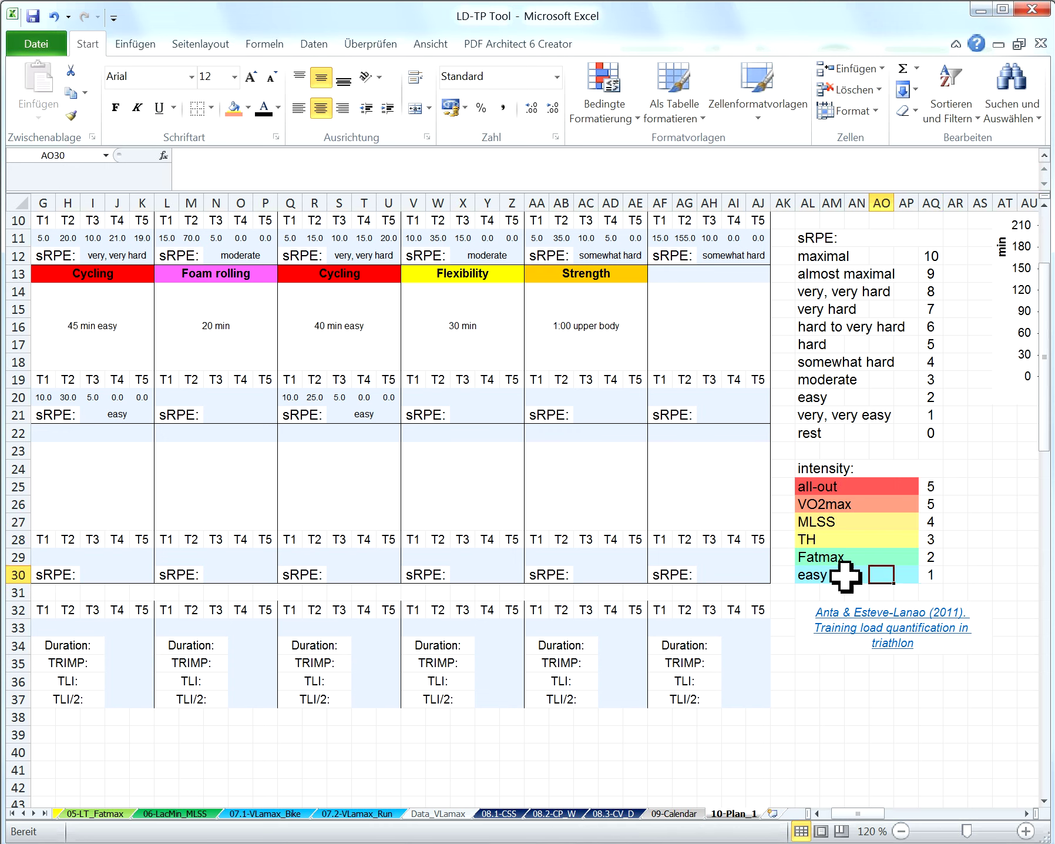
left_click_drag(837, 575, 933, 575)
left_click(816, 591)
left_click(939, 576)
left_click(939, 558)
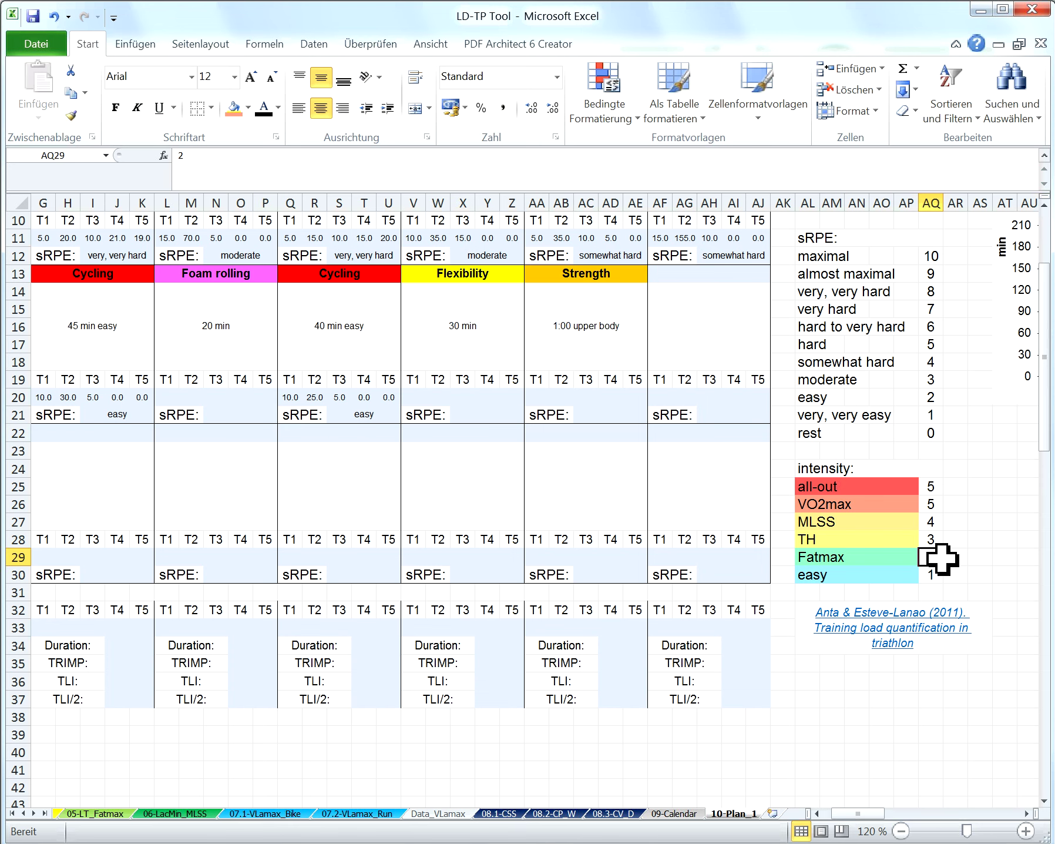
left_click(939, 540)
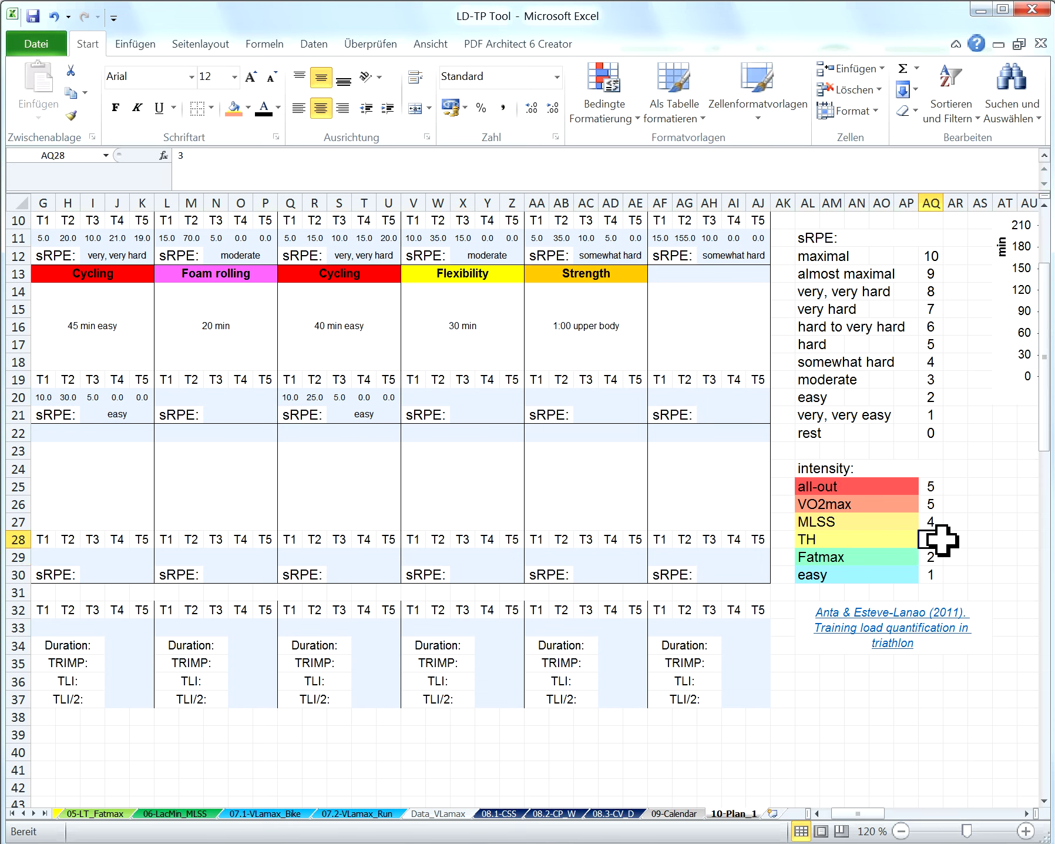
left_click(934, 522)
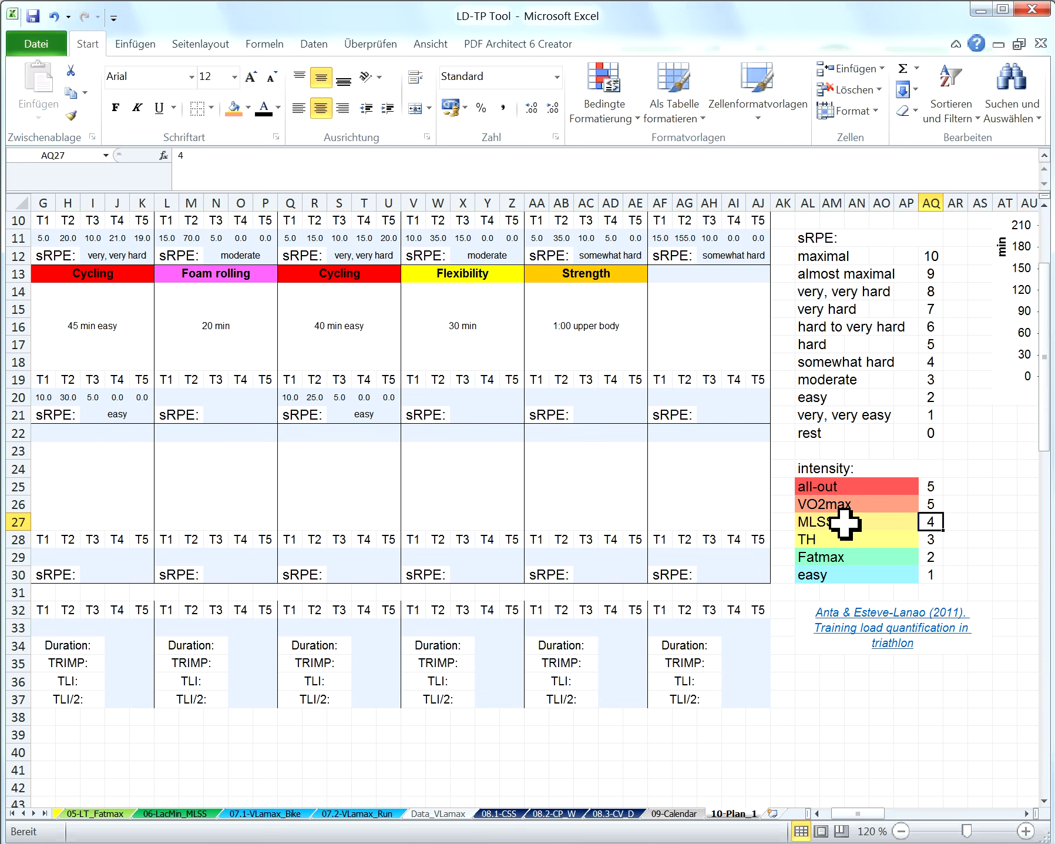
left_click(936, 505)
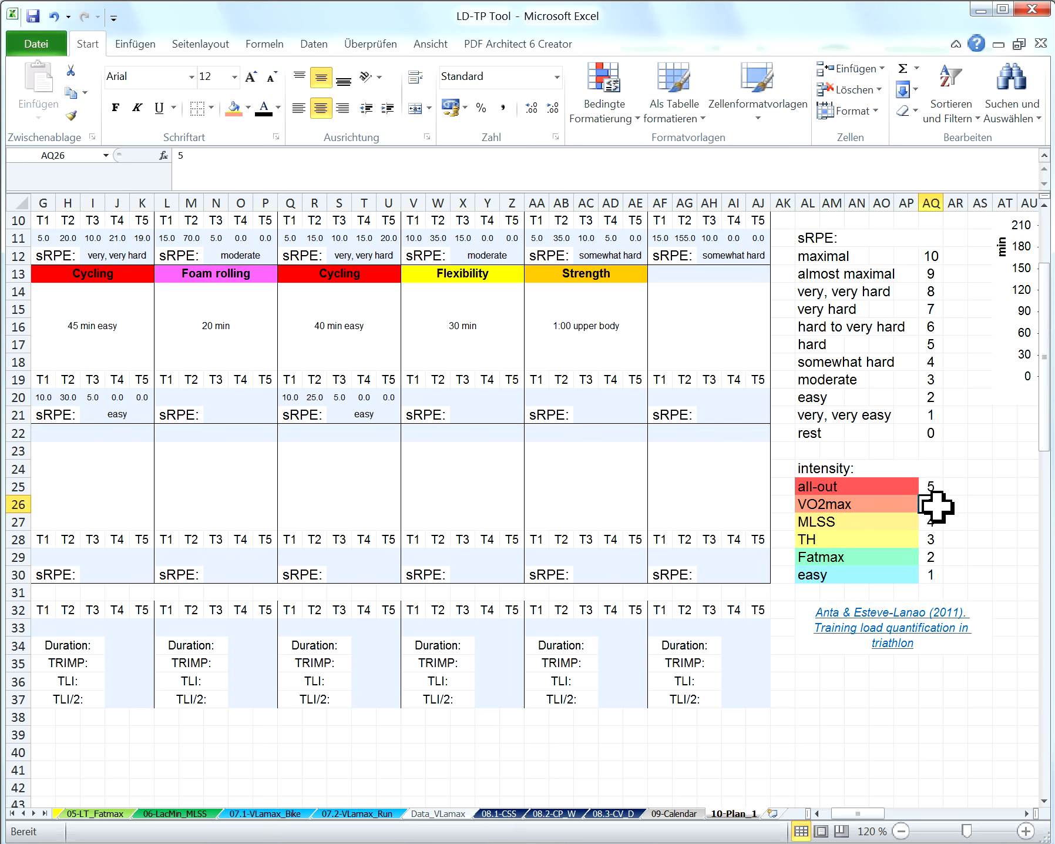
left_click(878, 510)
left_click(934, 507)
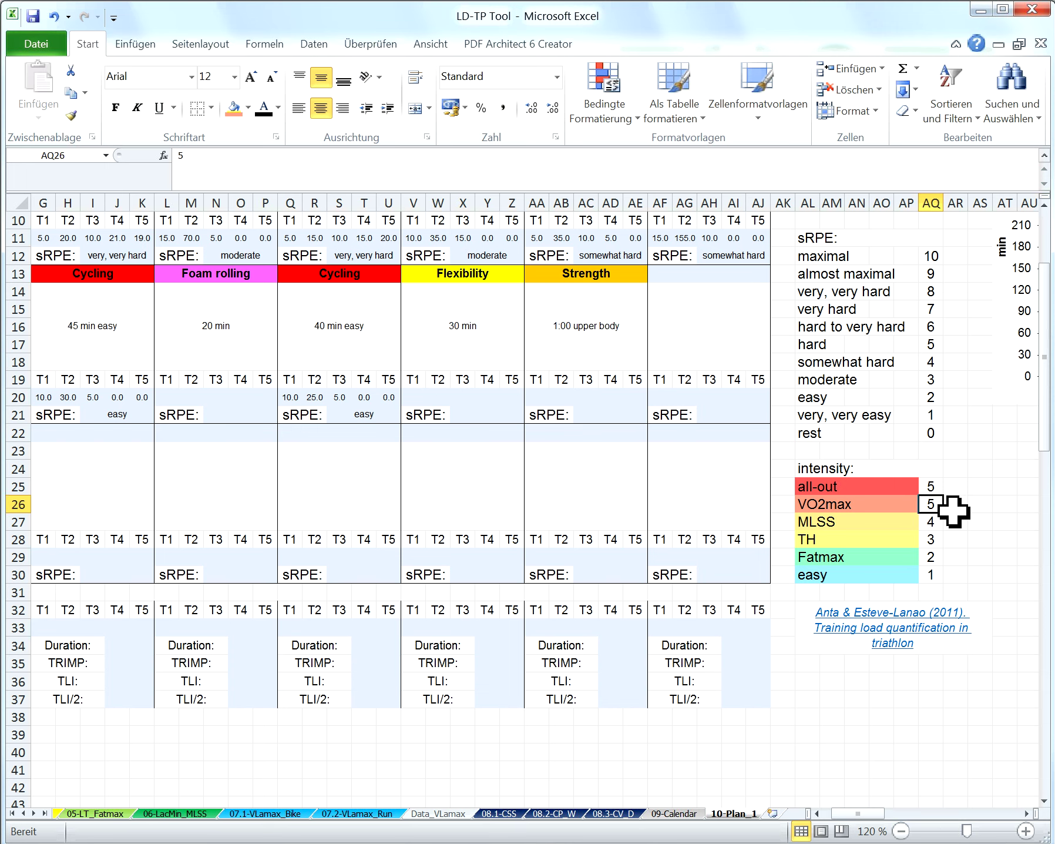
left_click(941, 488)
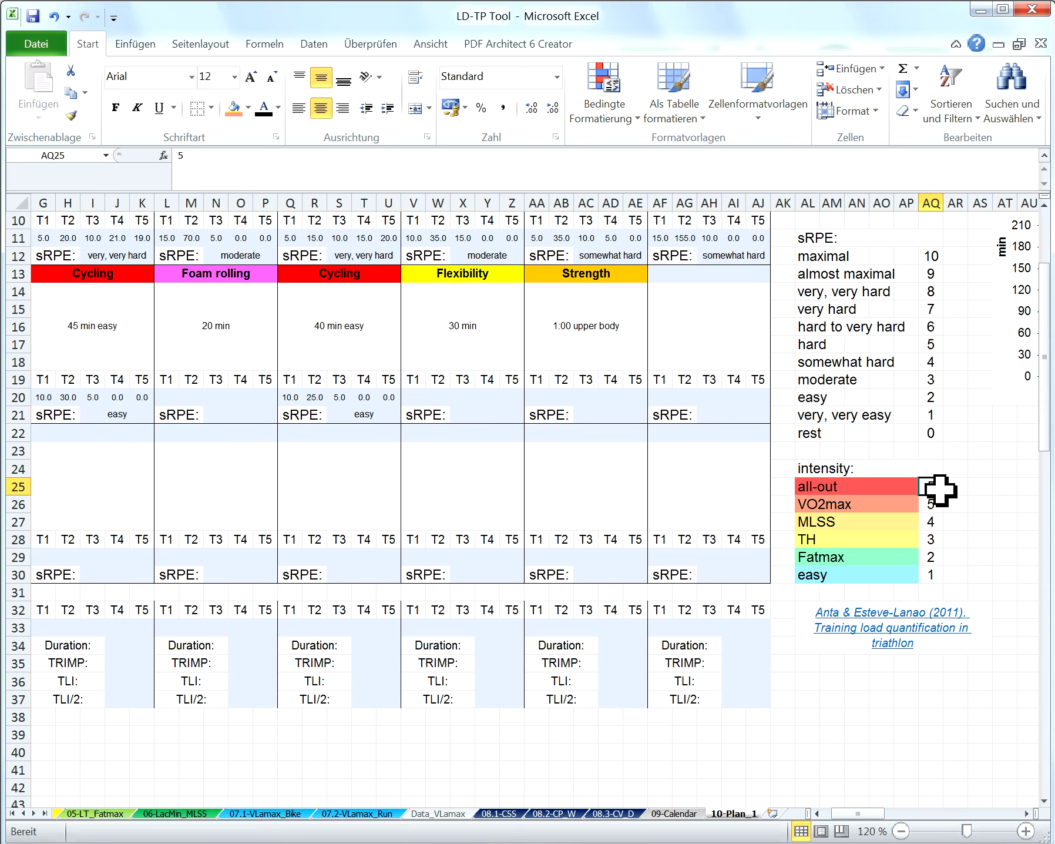
left_click_drag(938, 489, 942, 574)
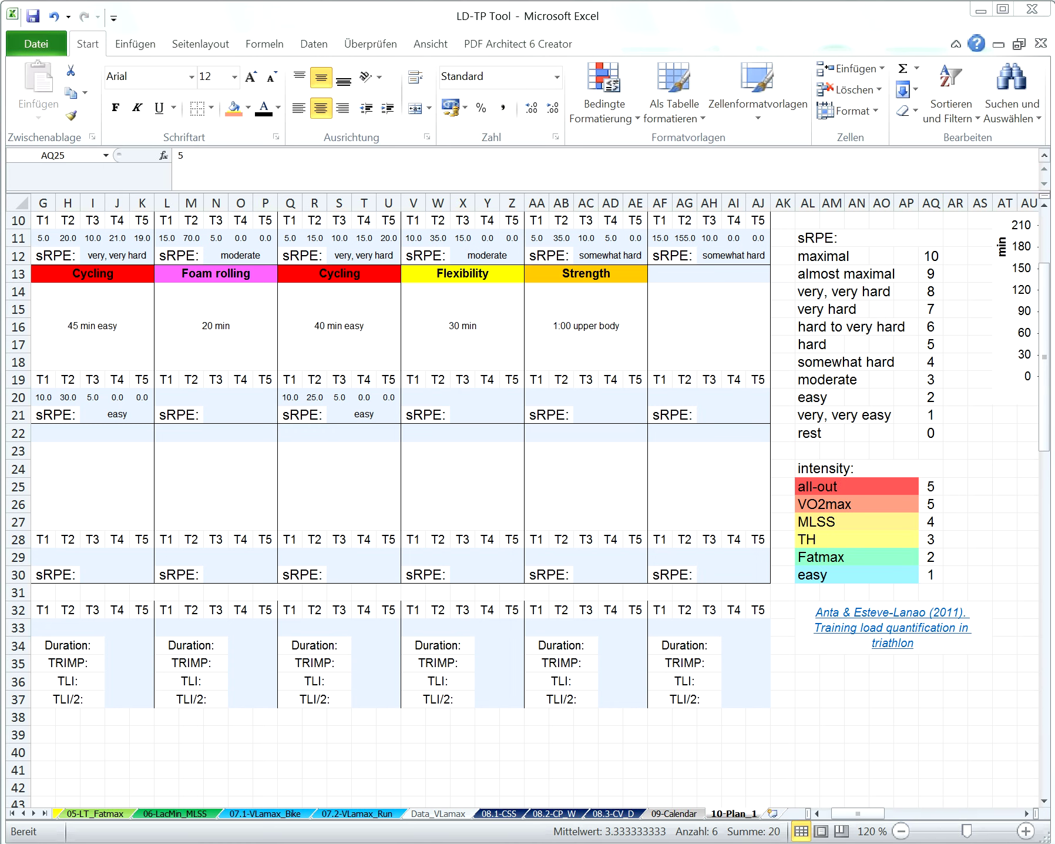
left_click_drag(940, 489, 942, 579)
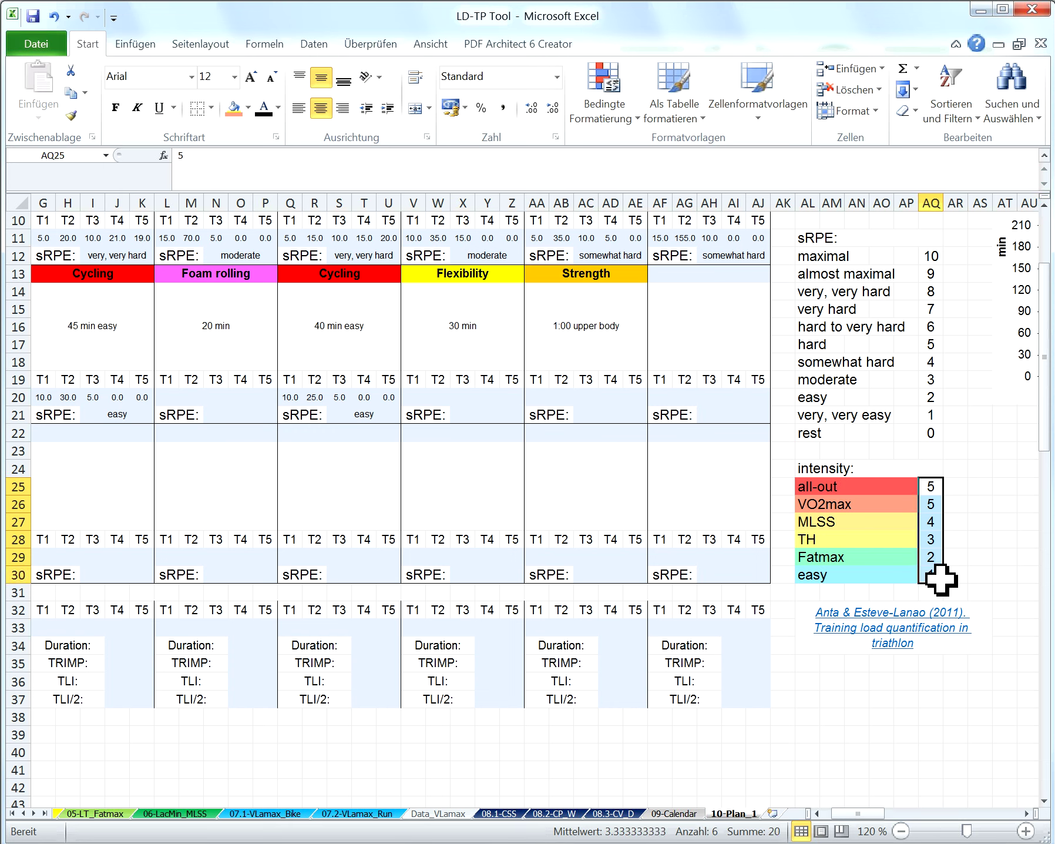
left_click(936, 488)
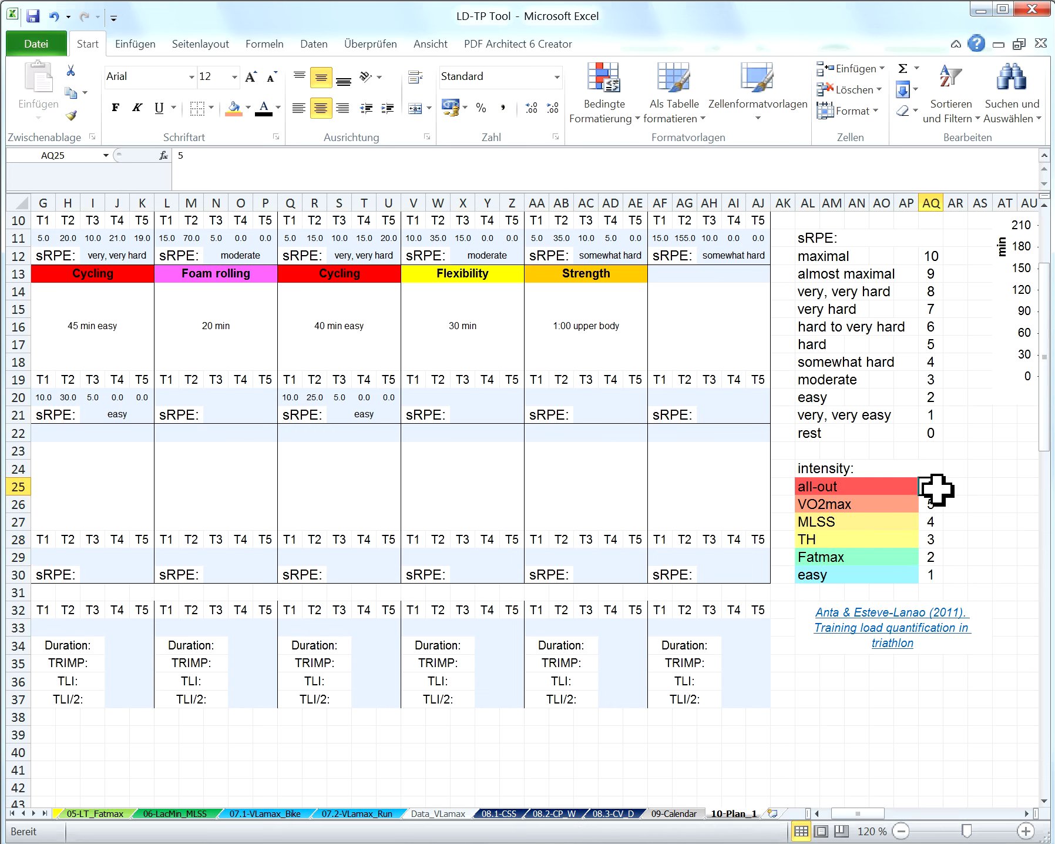
left_click_drag(936, 488, 943, 575)
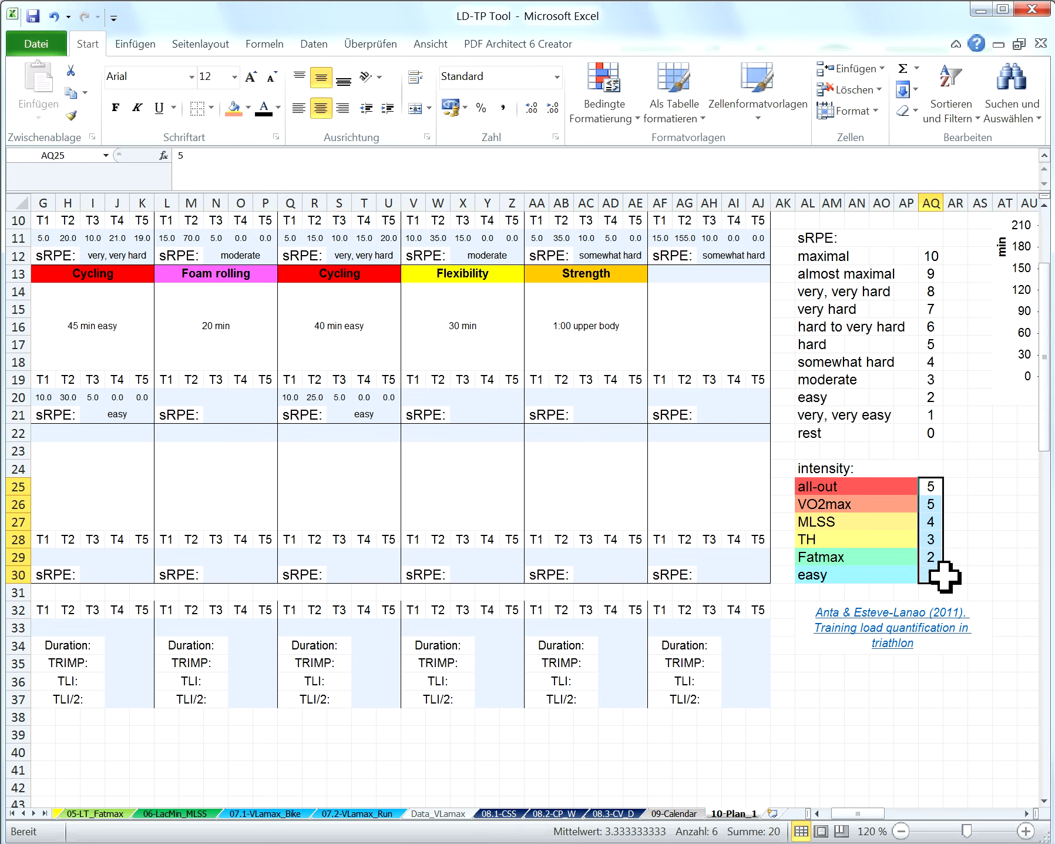
mouse_move(939, 555)
left_mouse_down()
mouse_move(942, 582)
mouse_move(930, 507)
left_mouse_up()
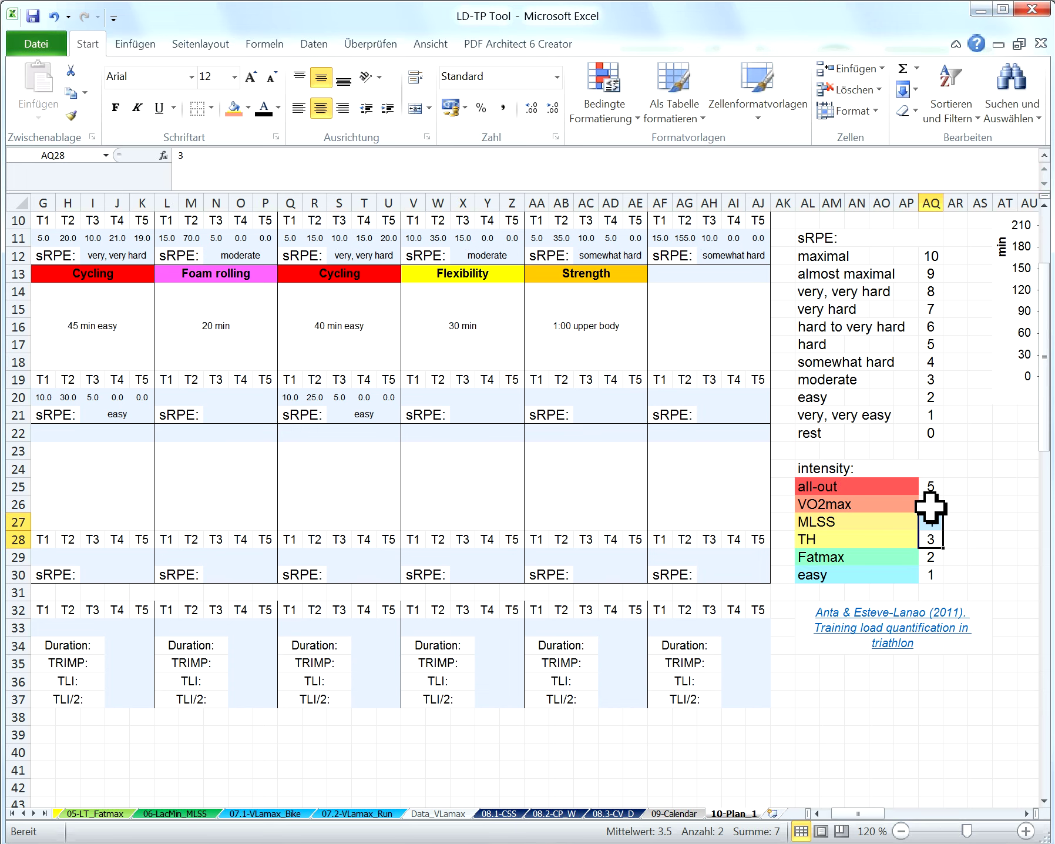
left_click(936, 537)
left_click_drag(935, 522, 938, 485)
left_click(961, 542)
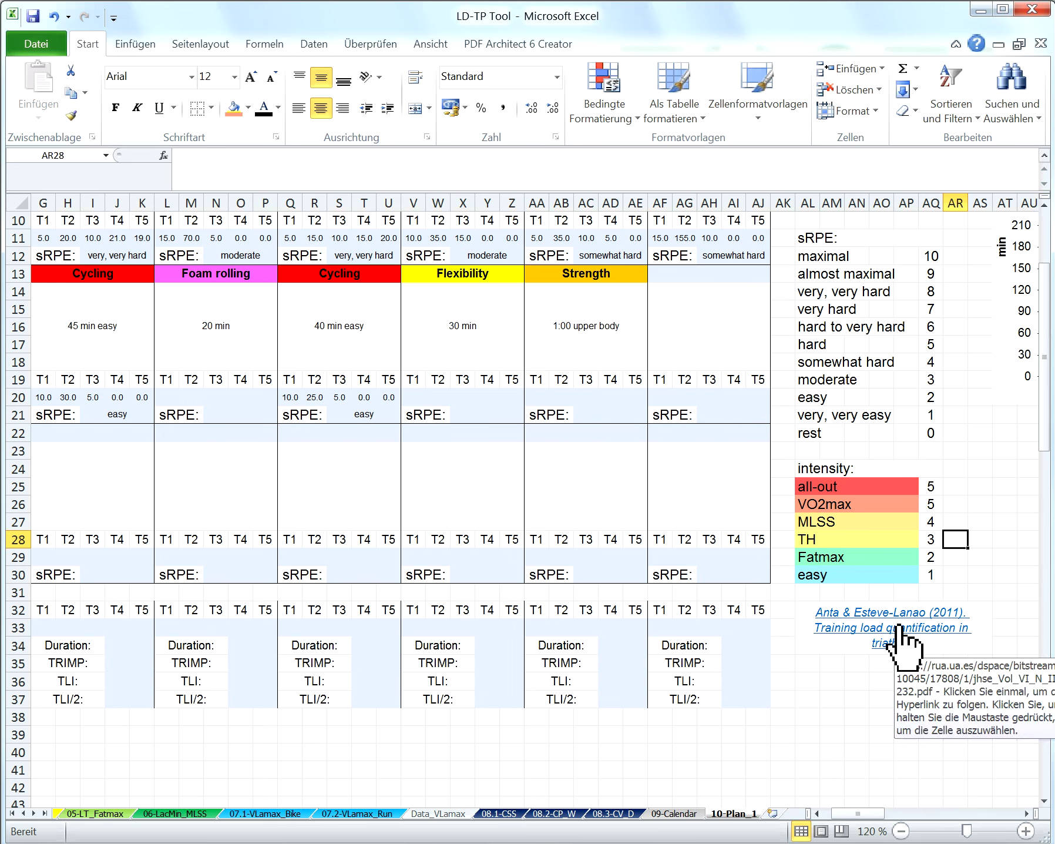
left_click_drag(870, 813, 828, 815)
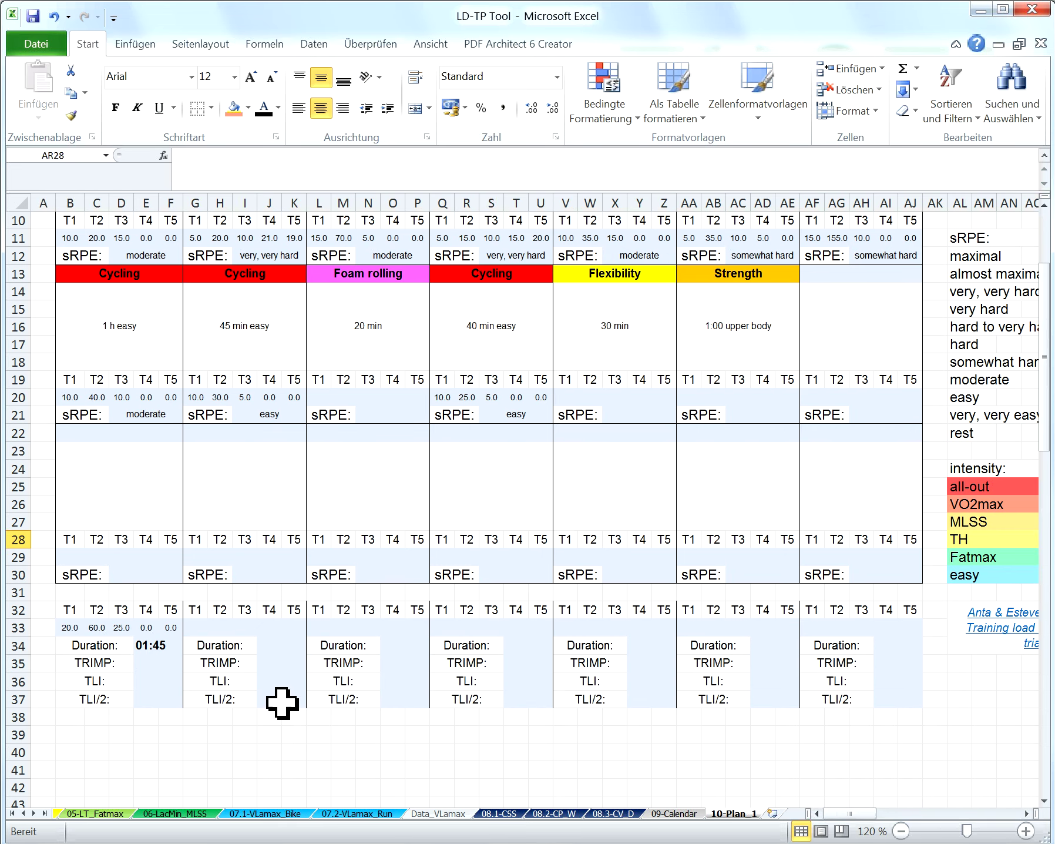
- Start Monday's TRIMP formula in E35 with =B33*$AQ30 for the T1 term
left_click(147, 666)
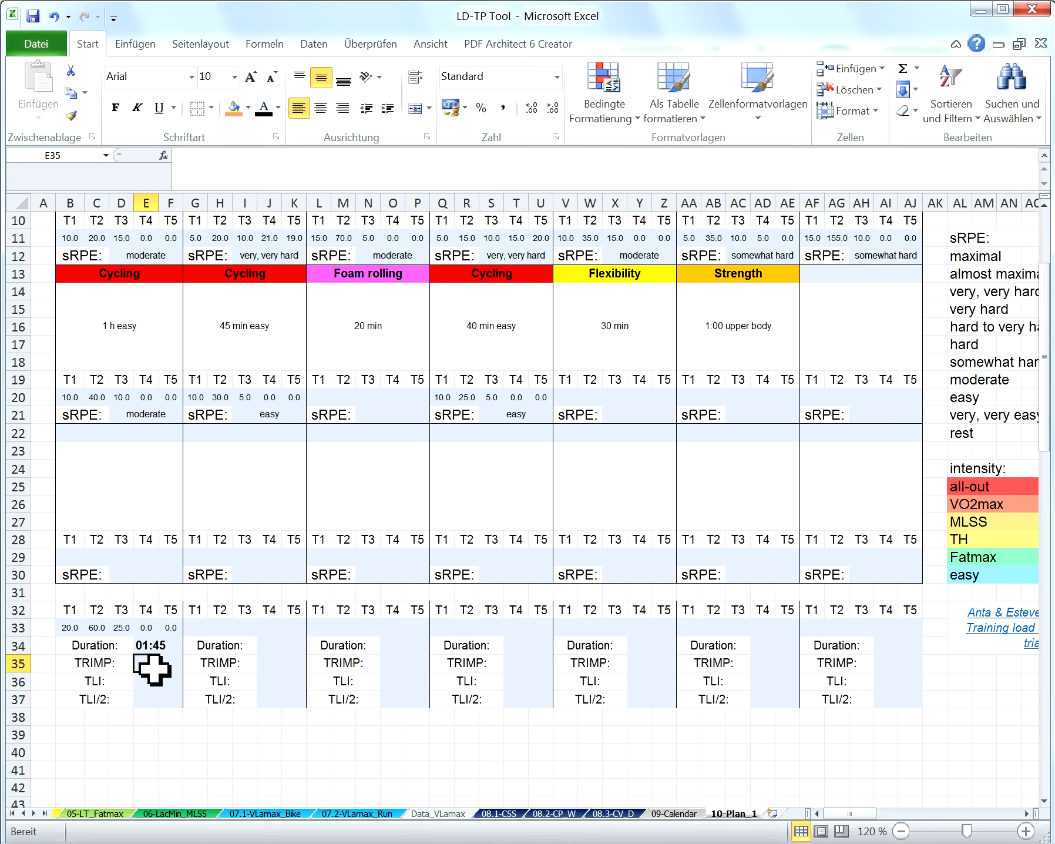
type("=")
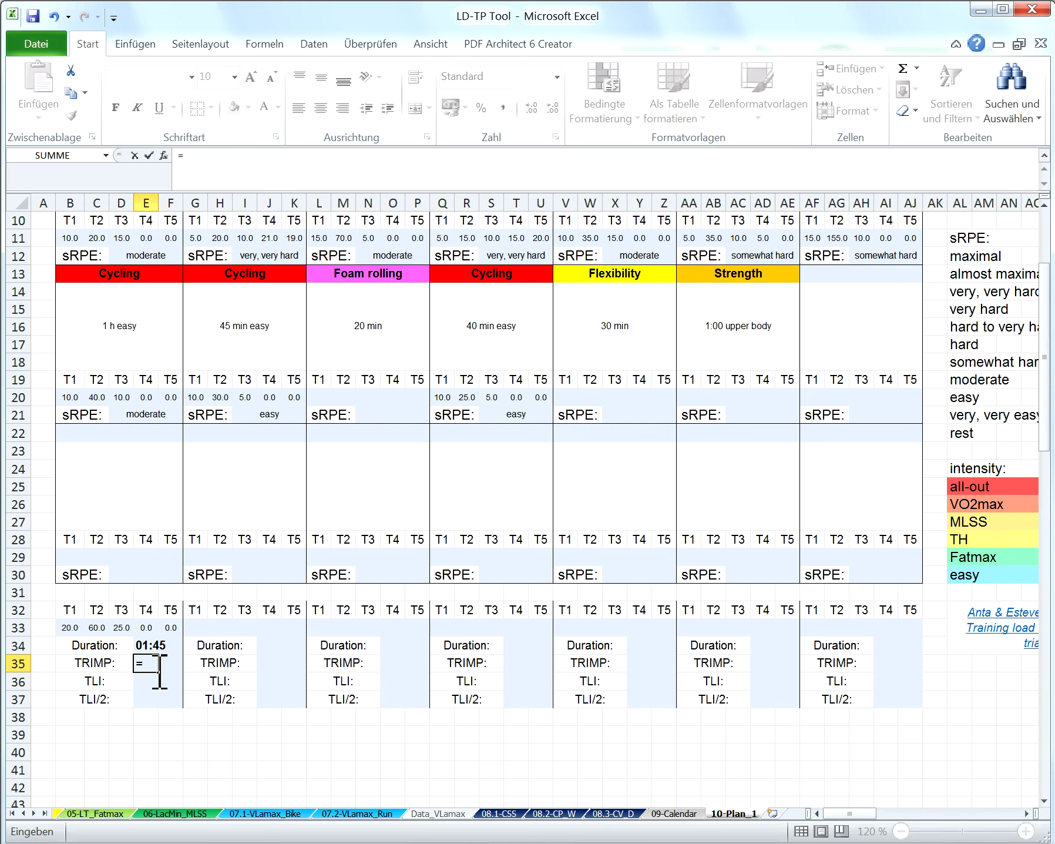
left_click(74, 629)
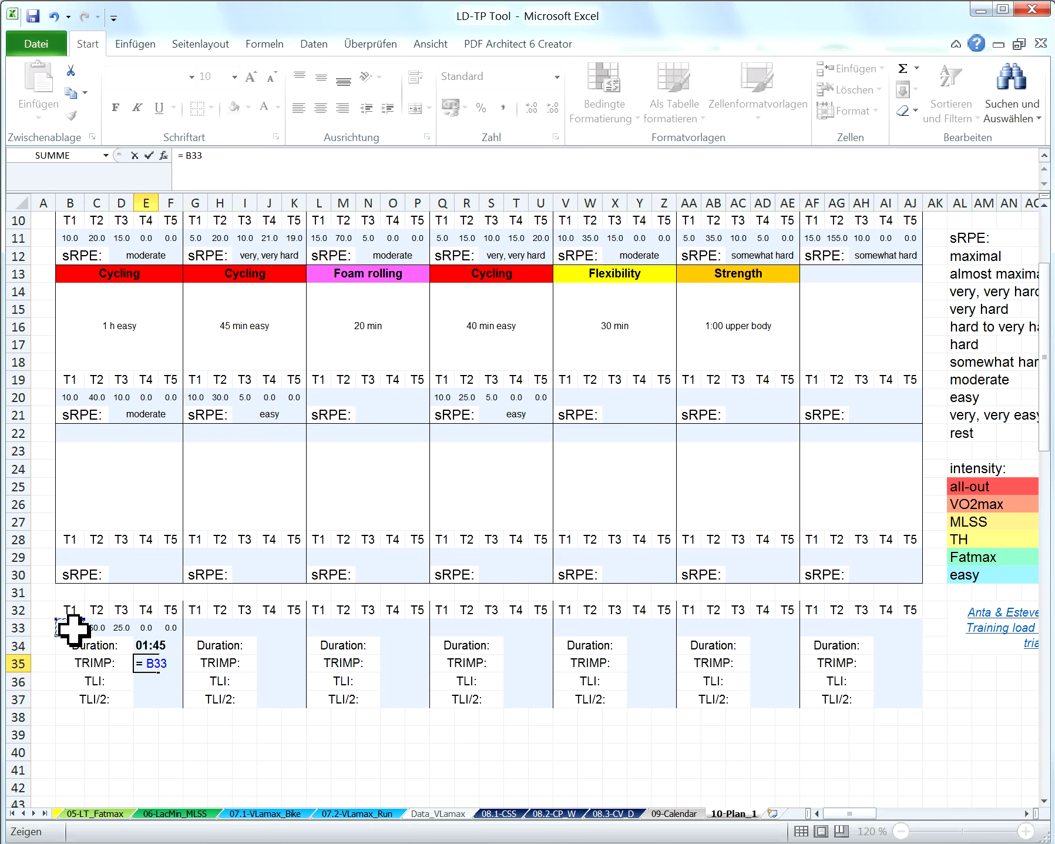
type("*")
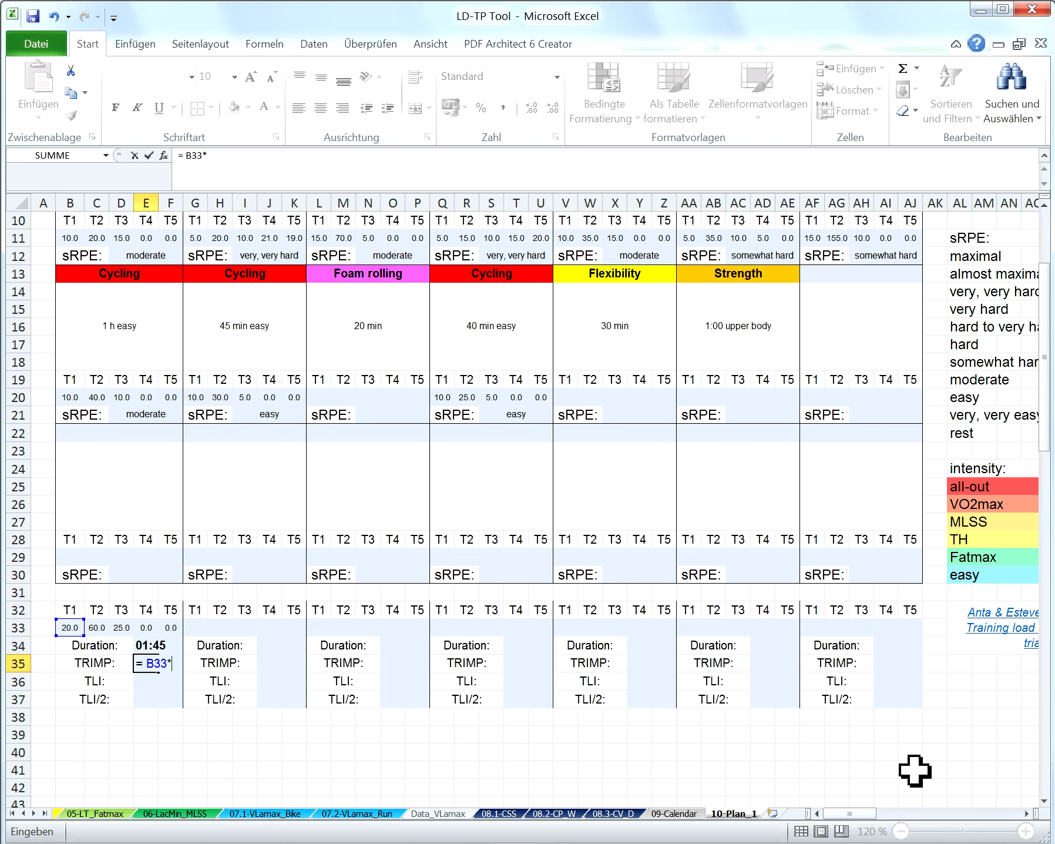
left_click_drag(853, 813, 872, 821)
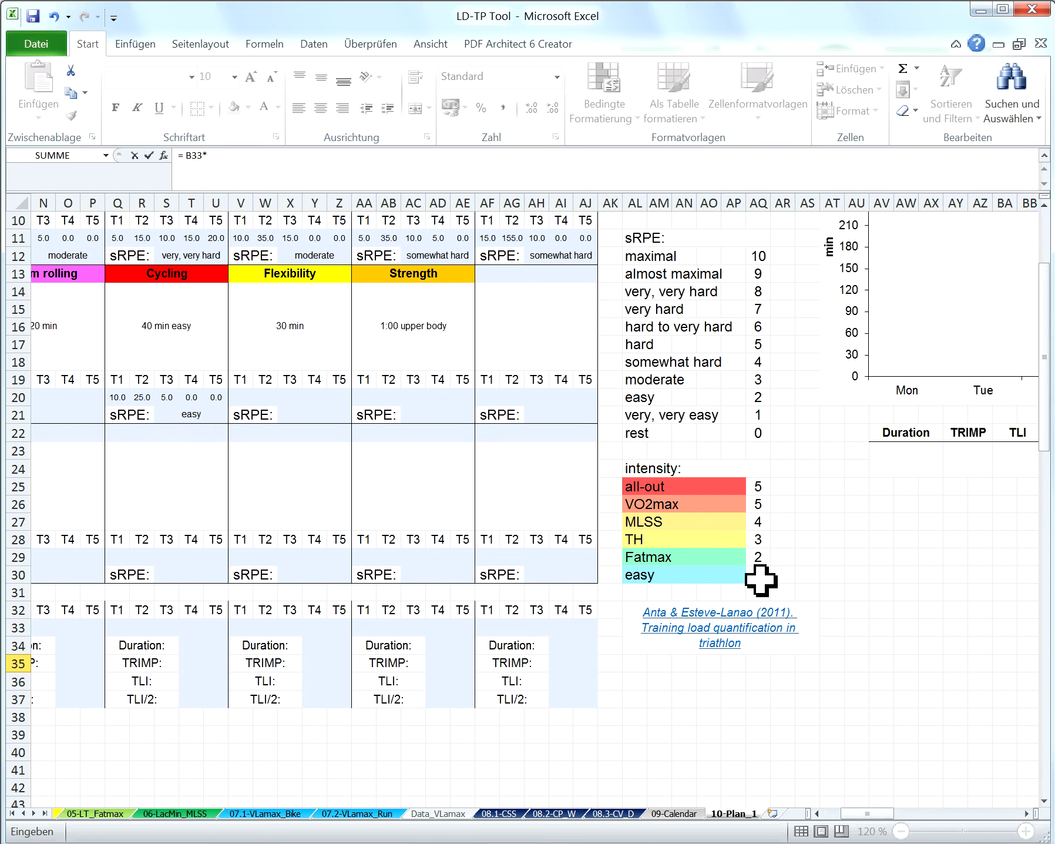
left_click(761, 580)
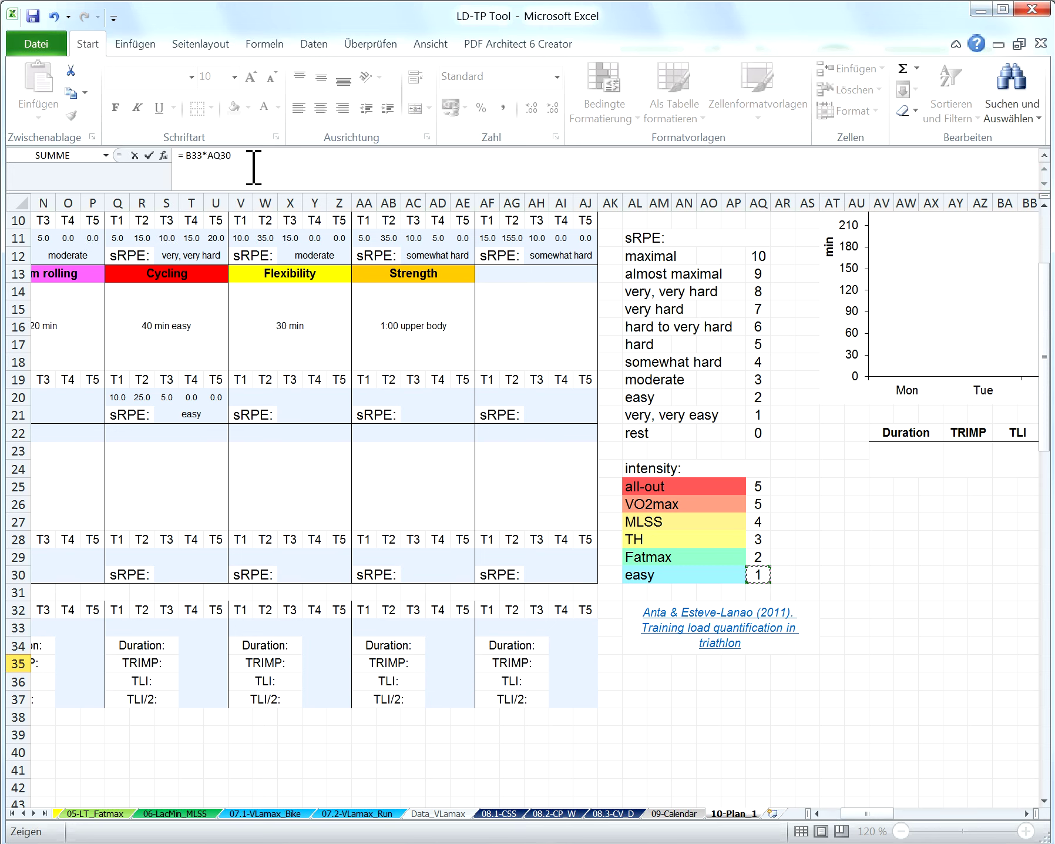
left_click(219, 164)
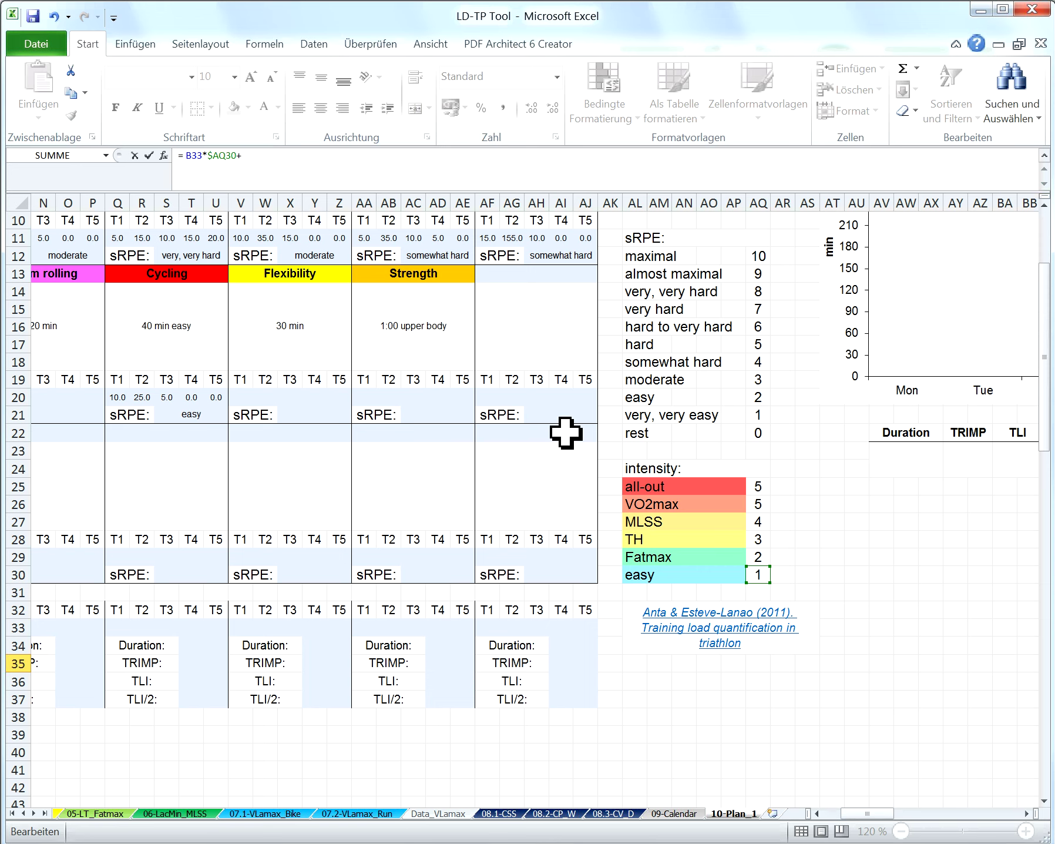
left_click_drag(881, 817, 562, 749)
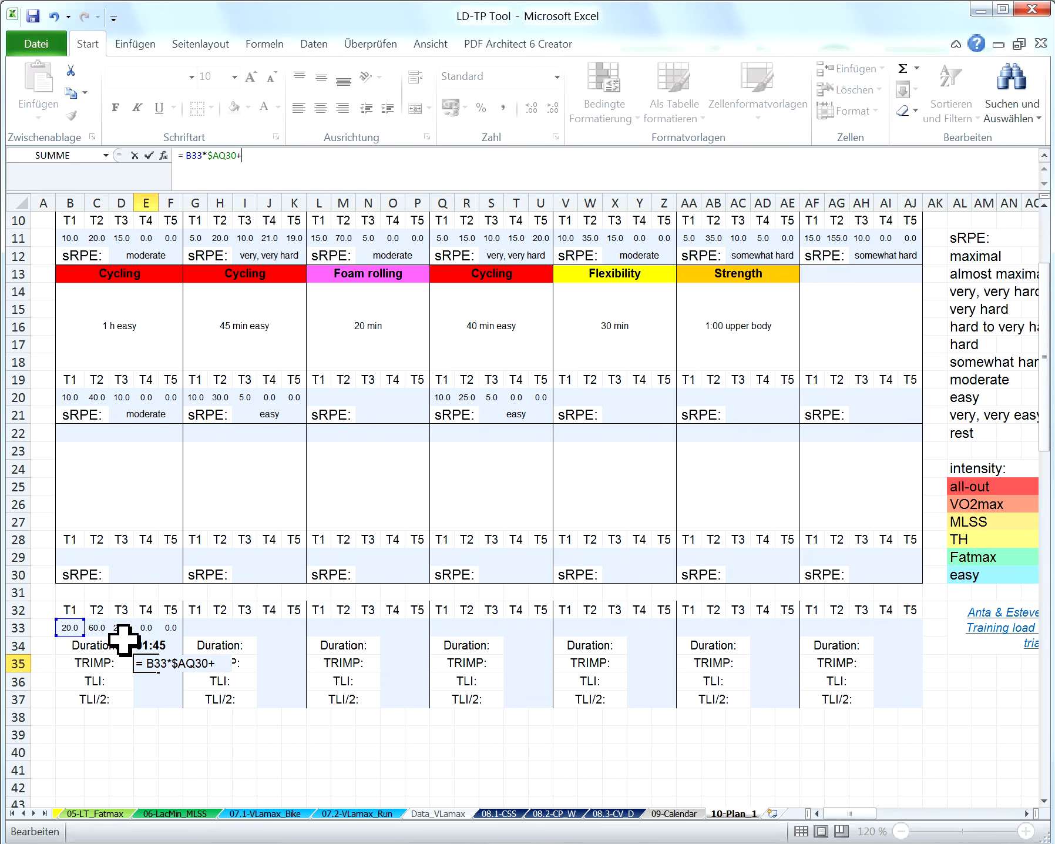
- Add the T2 term C33*$AQ29 using the Fatmax factor
left_click(100, 628)
type("*")
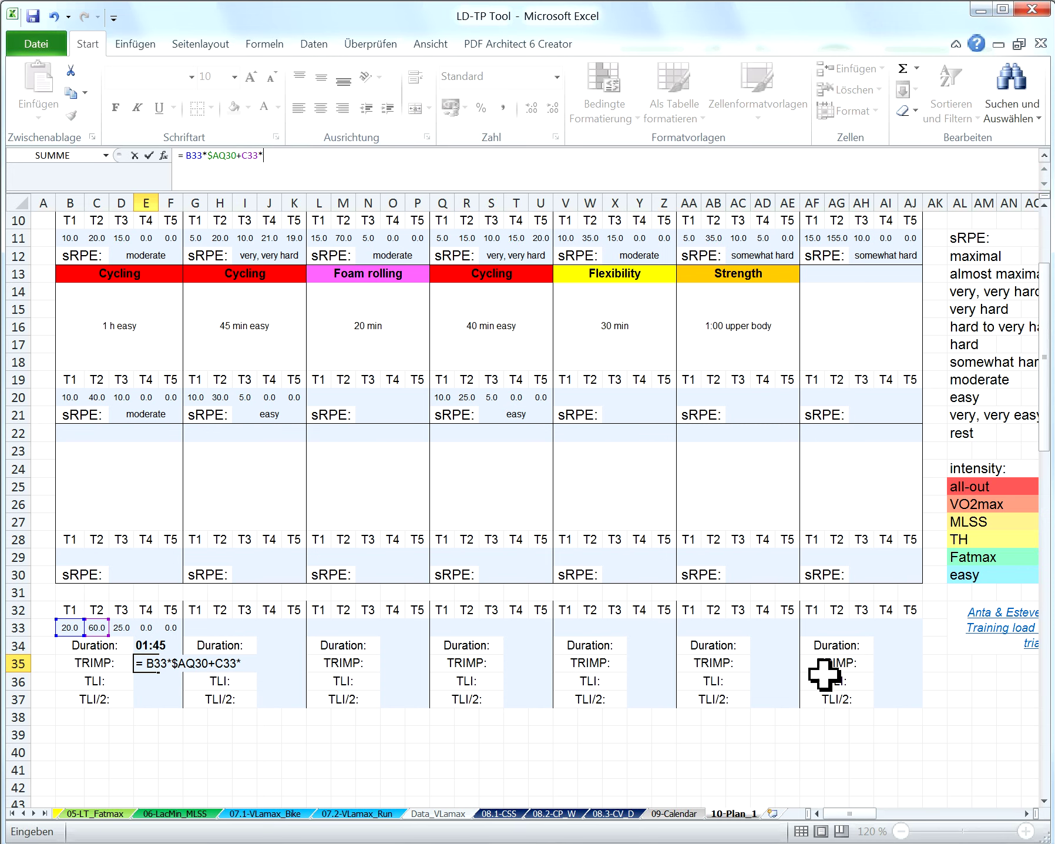
left_click_drag(869, 815, 890, 817)
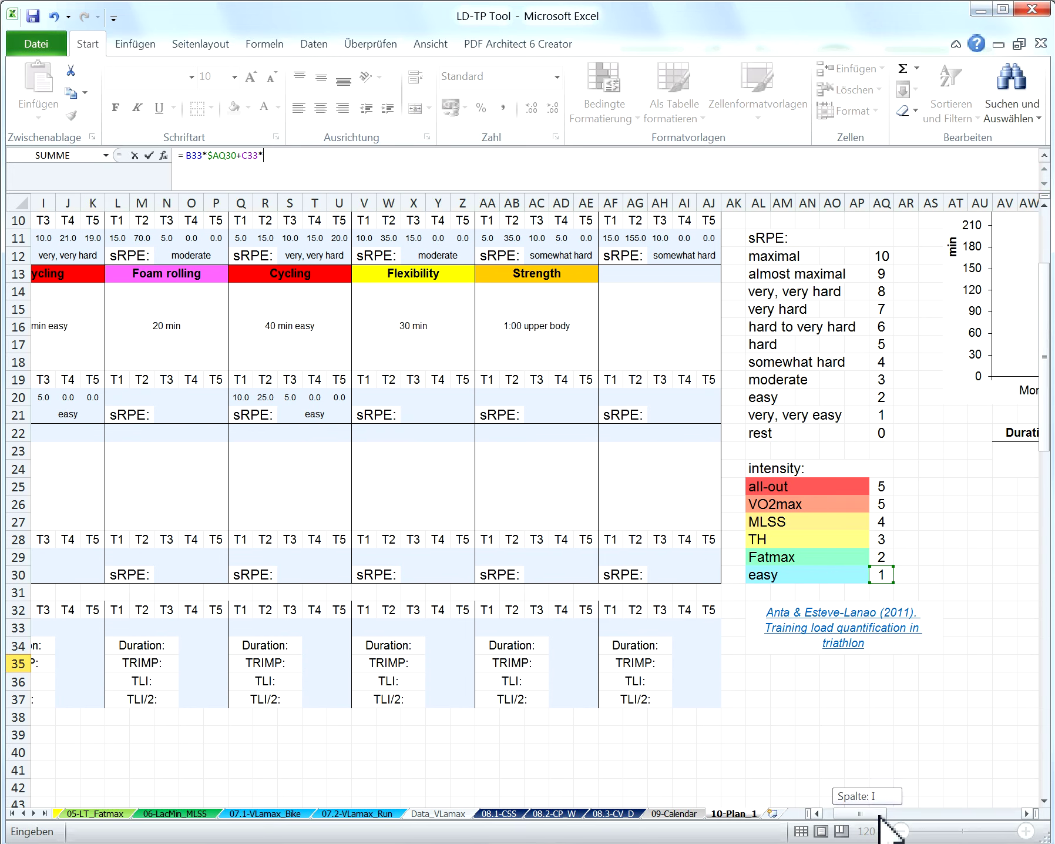
left_click(881, 558)
left_click(272, 160)
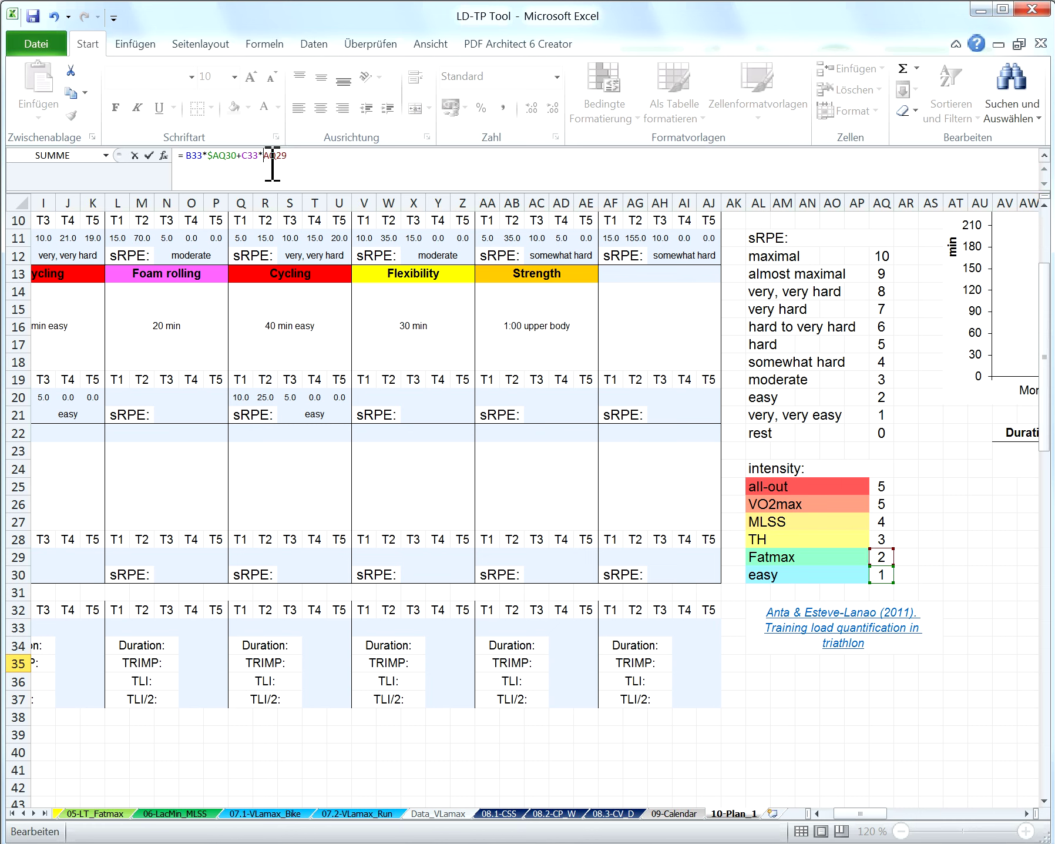
type("$")
- Add the T3 term D33*$AQ28 using the TH factor
left_click_drag(870, 816, 410, 717)
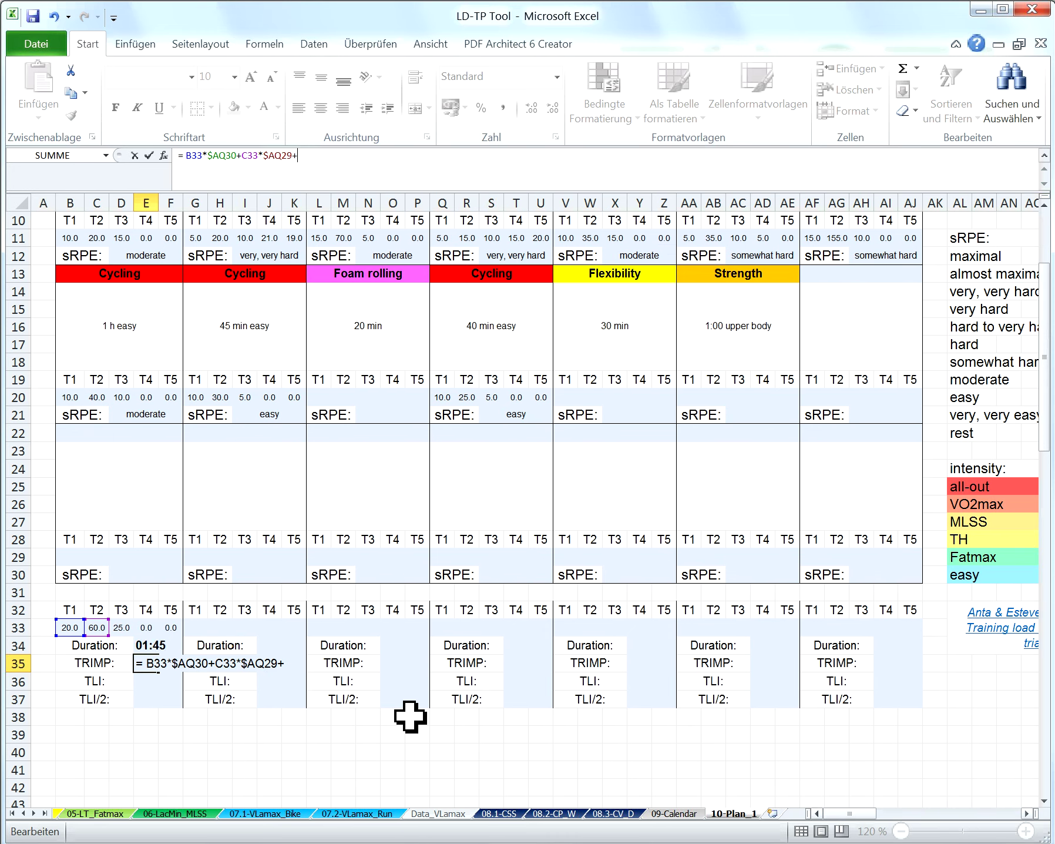
left_click(121, 628)
type("*")
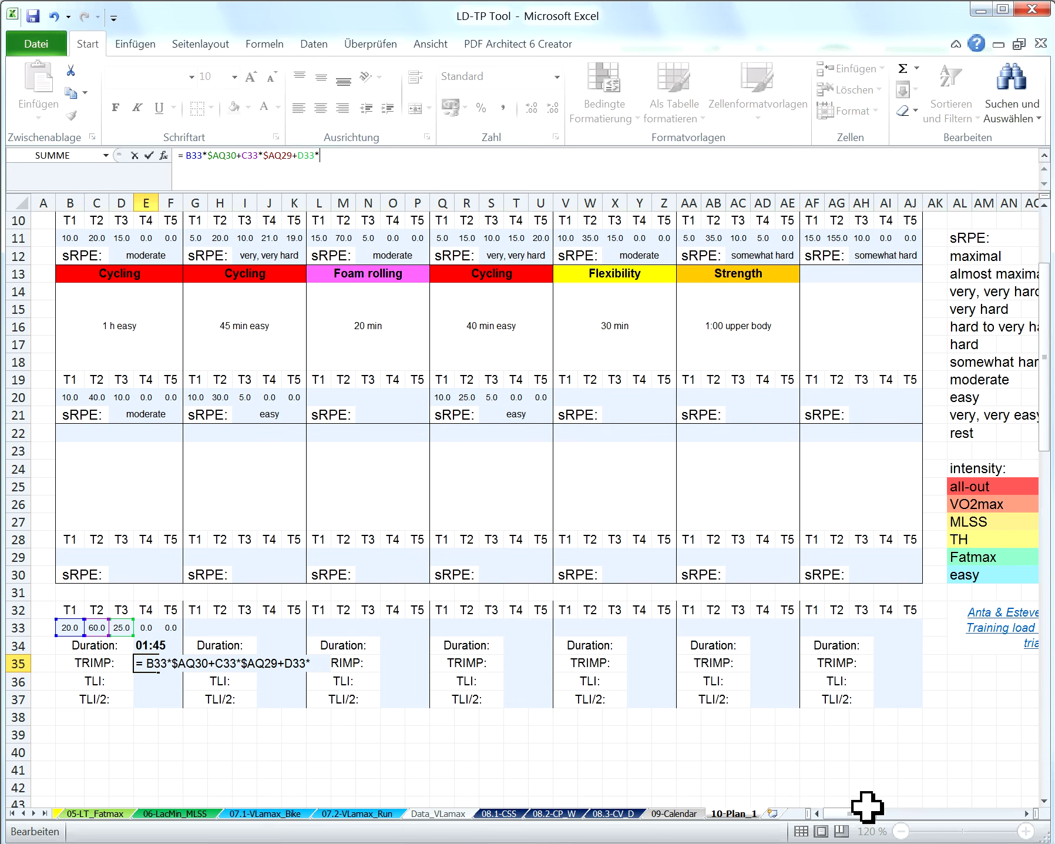
left_click_drag(853, 814, 867, 814)
left_click(840, 540)
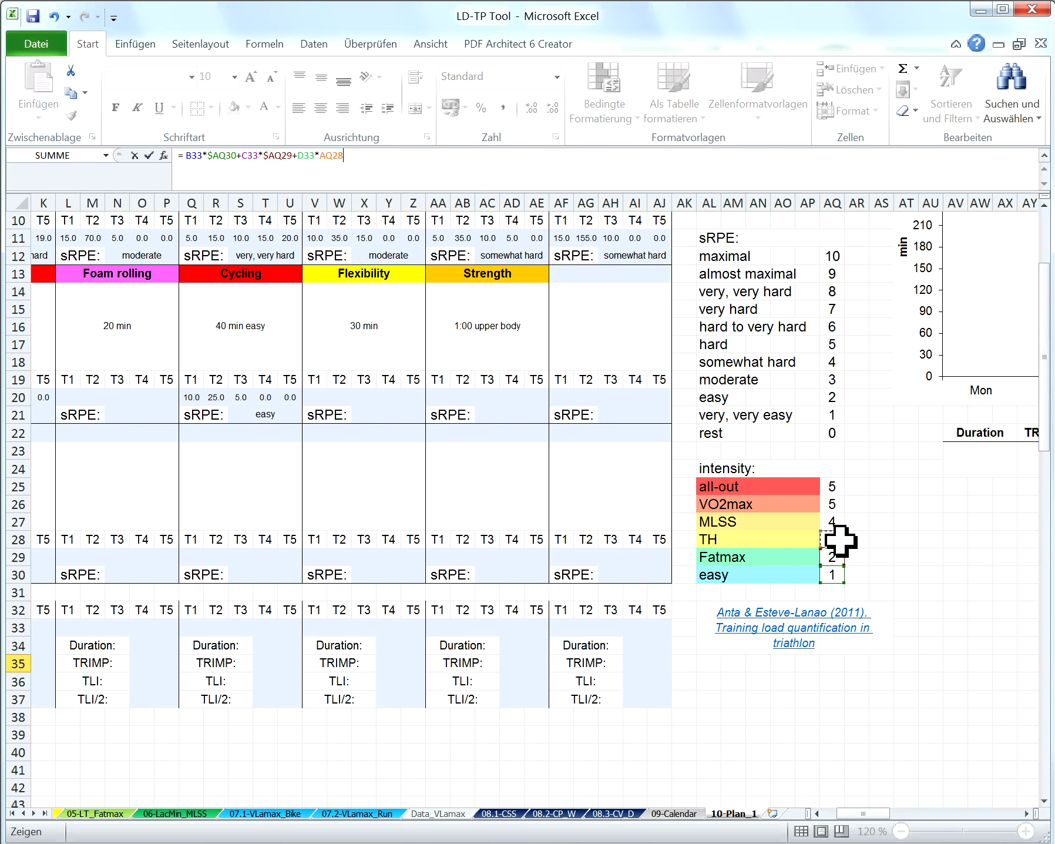
left_click(328, 156)
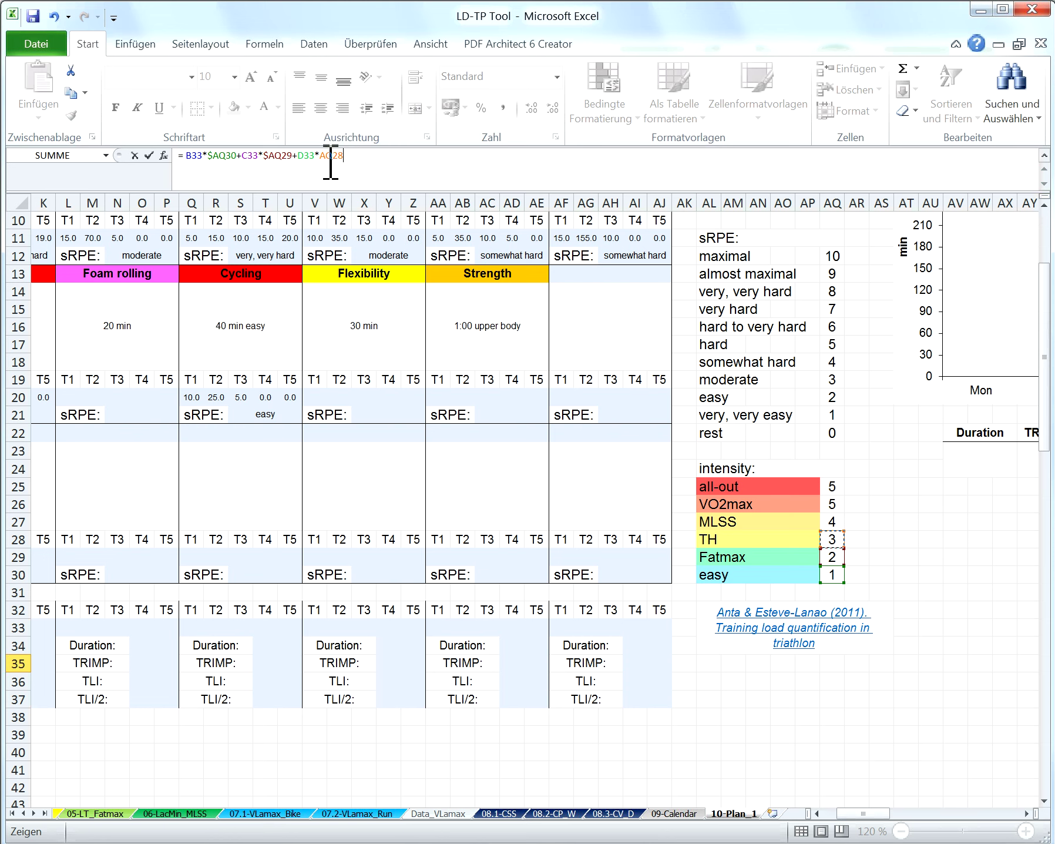
type("$")
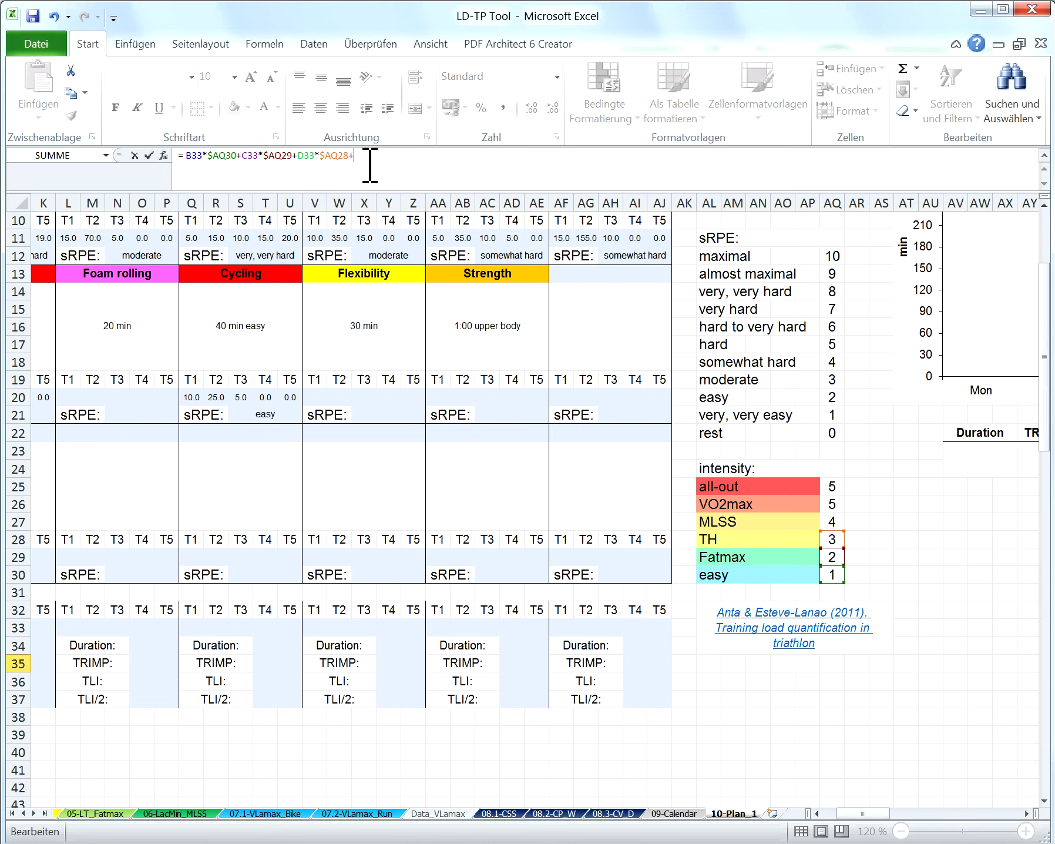
- Add the T4 term E33*AQ27 to the TRIMP formula
left_click_drag(861, 813, 829, 813)
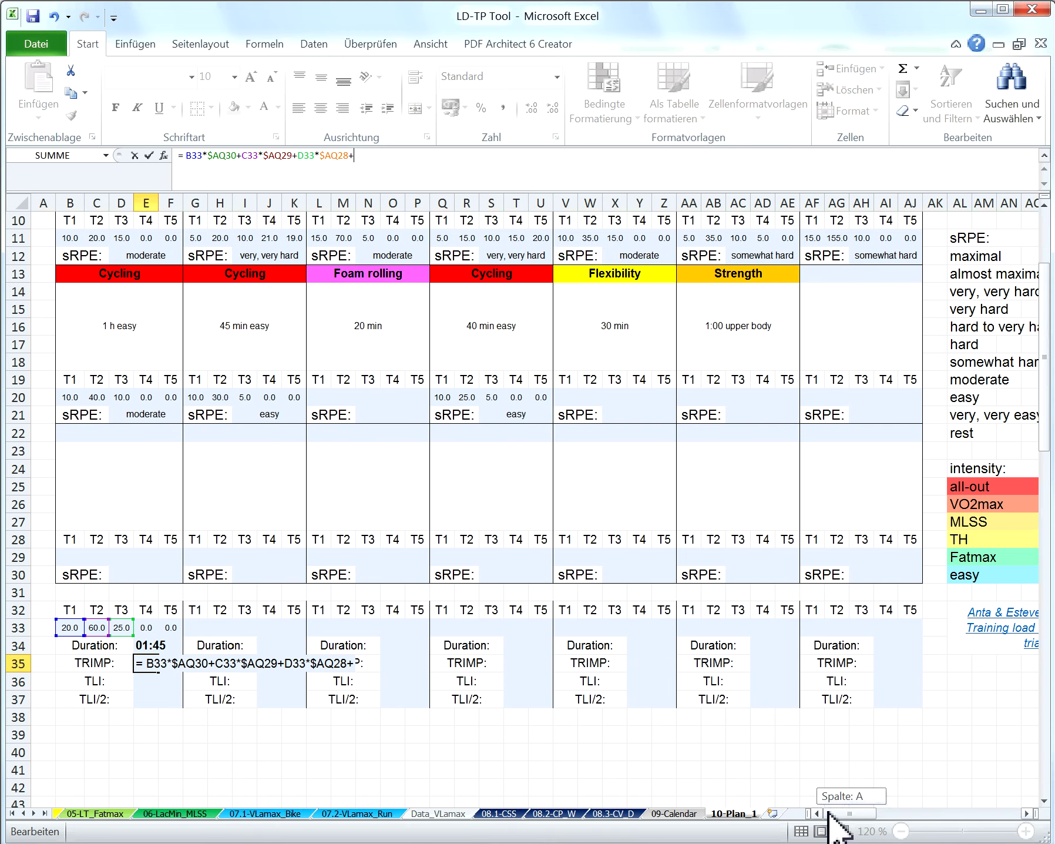
left_click(147, 627)
left_click(383, 164)
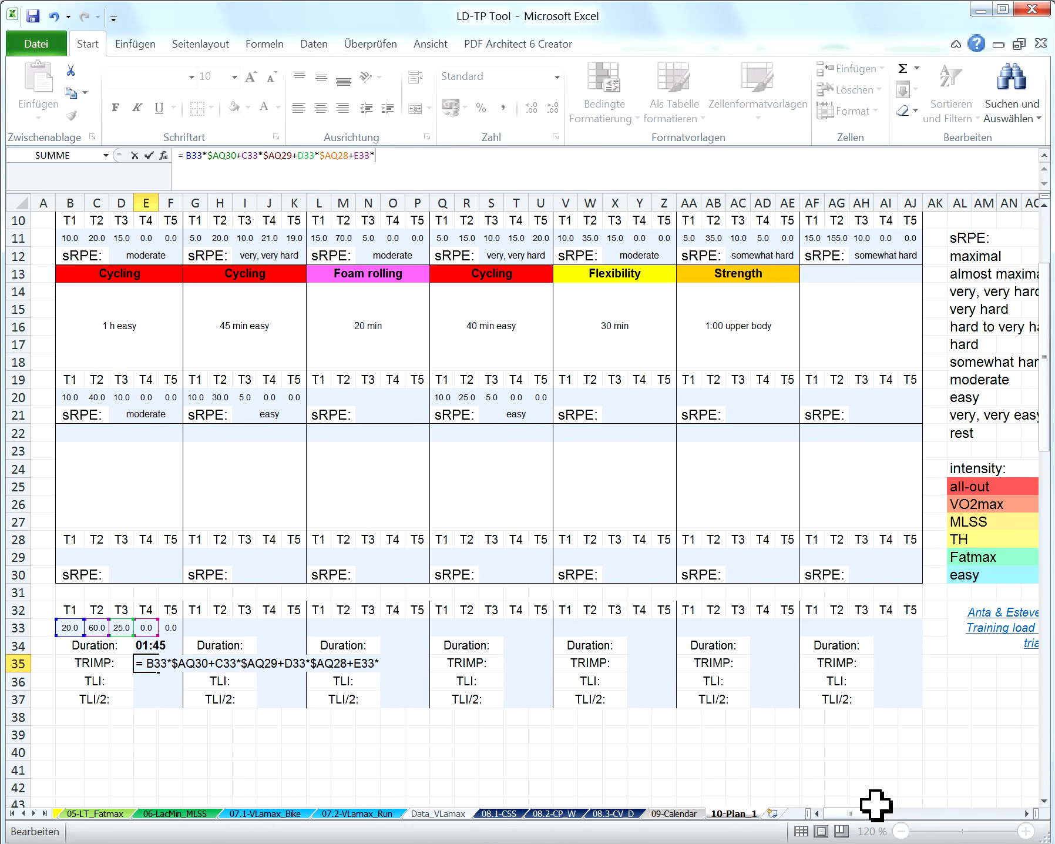
left_click_drag(870, 815, 882, 814)
left_click(861, 524)
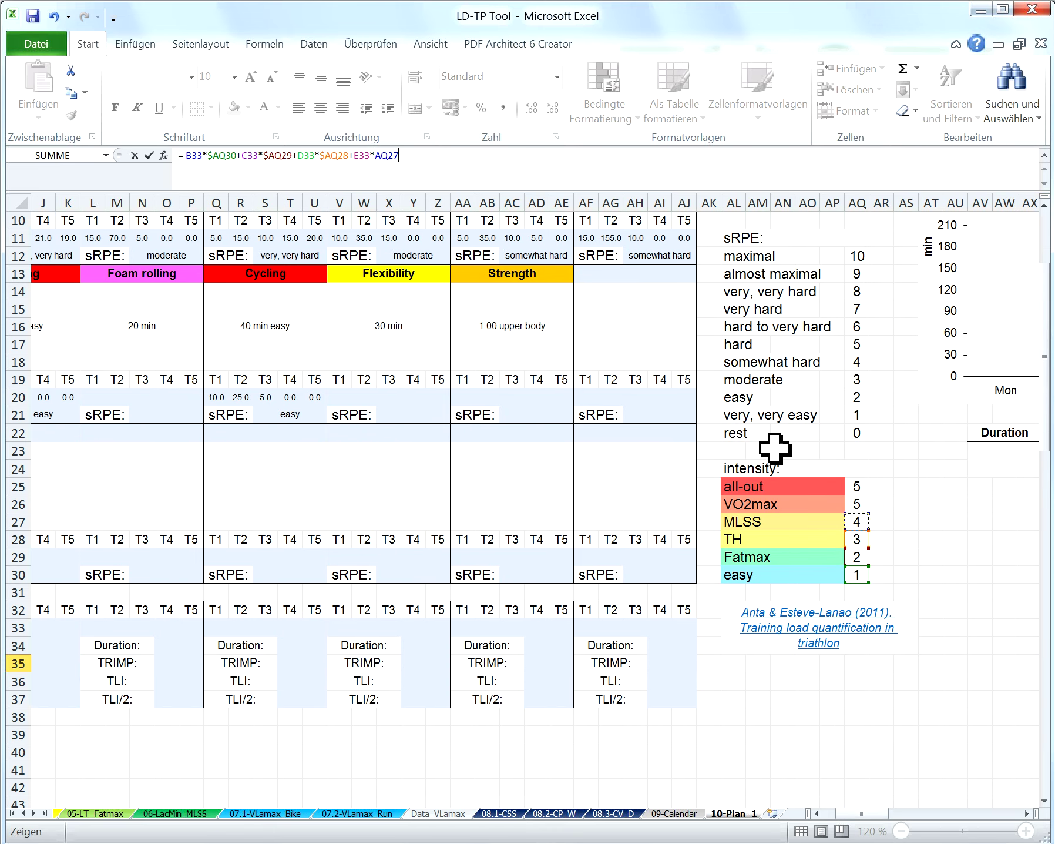
left_click(385, 165)
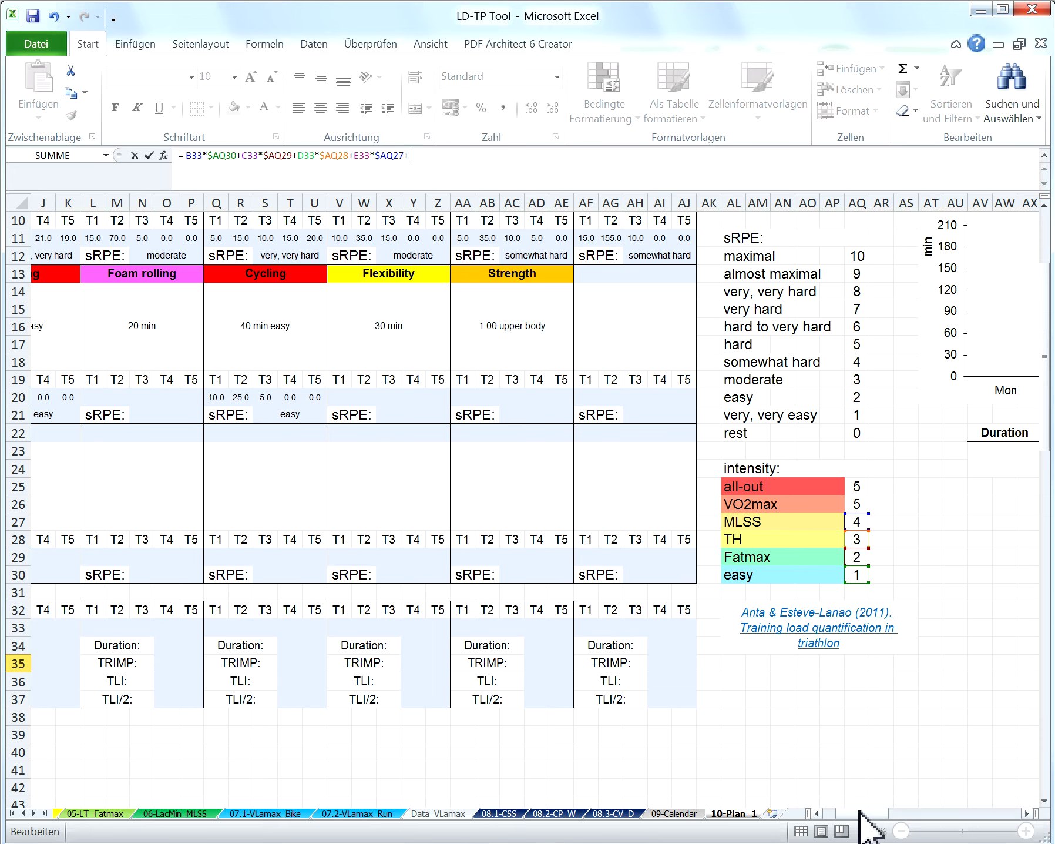
- Add the T5 term F33*$AQ26 to finish the weighted sum
left_click_drag(864, 813, 806, 813)
left_click(174, 629)
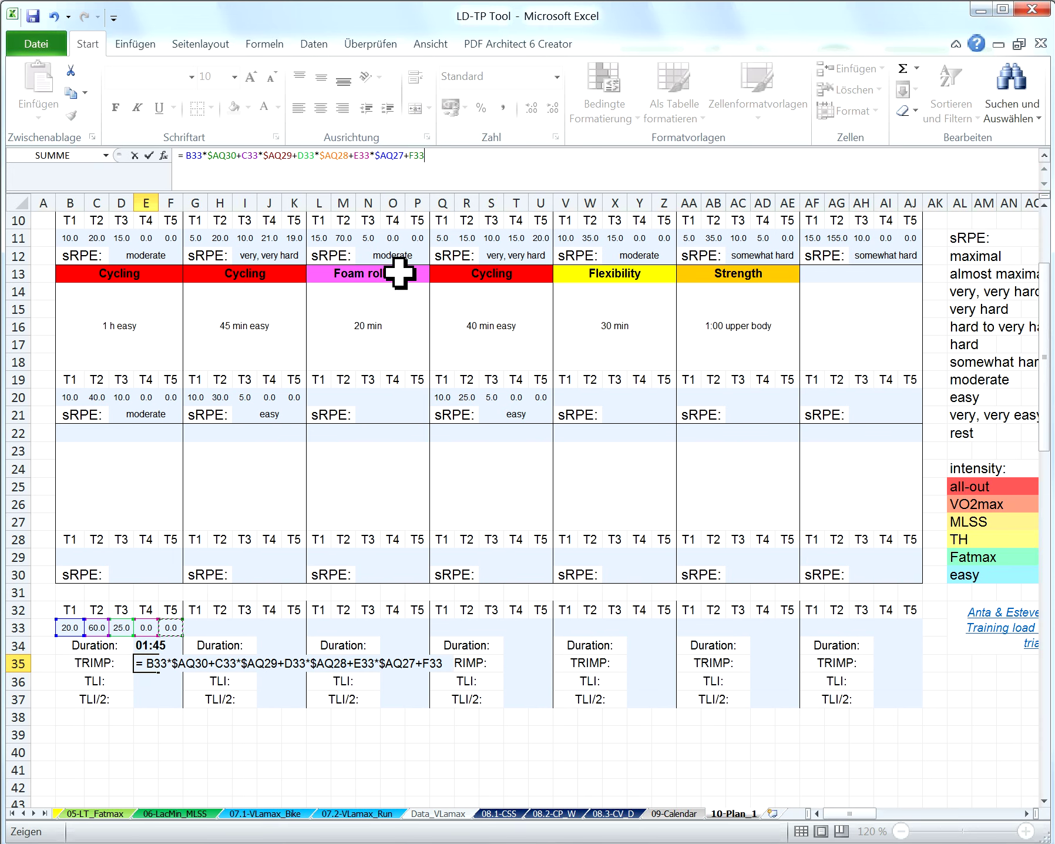
left_click(453, 166)
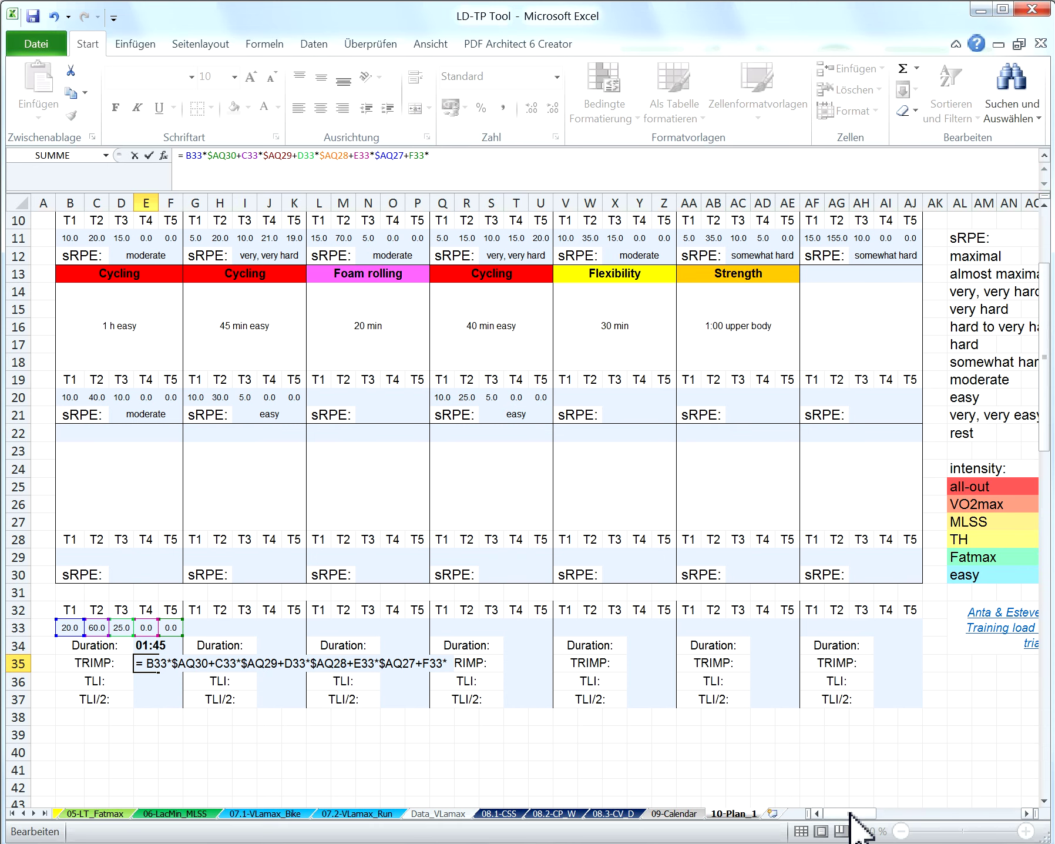
left_click_drag(851, 813, 869, 814)
left_click(811, 505)
left_click(442, 162)
type("$AQ26")
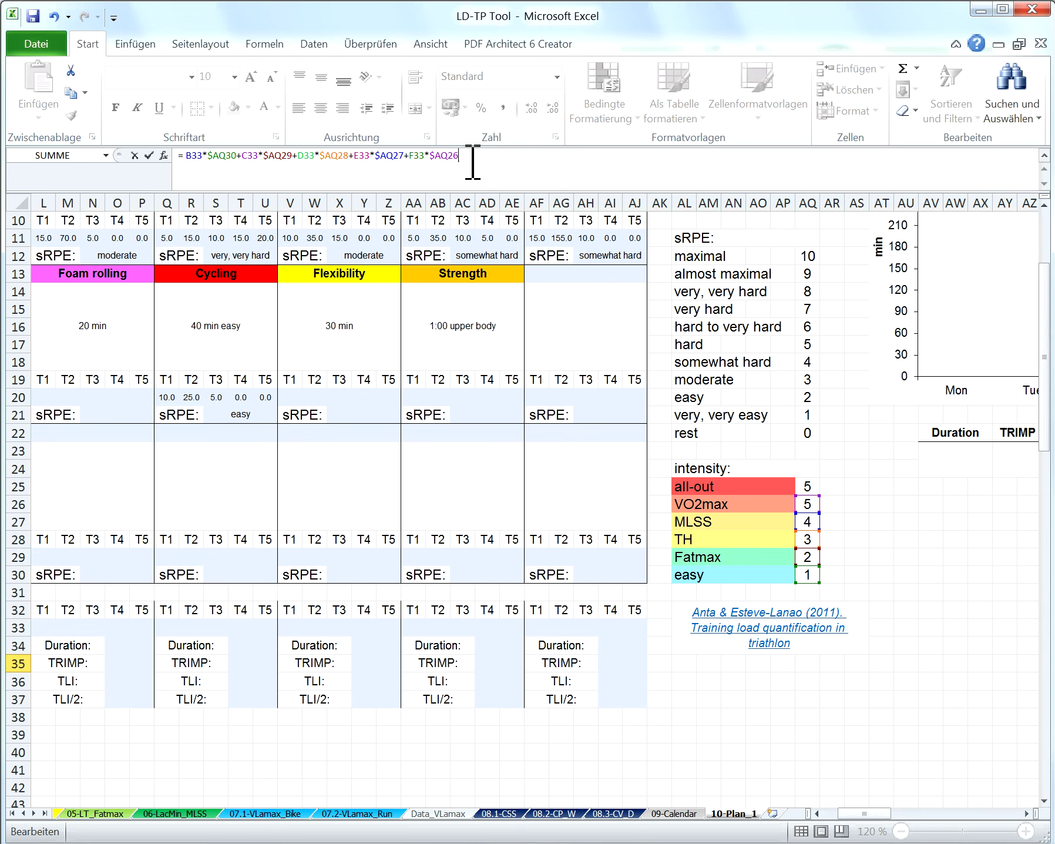
- Commit E35's TRIMP formula showing 215, verify it, and move to the TLI cell E36
key("Return")
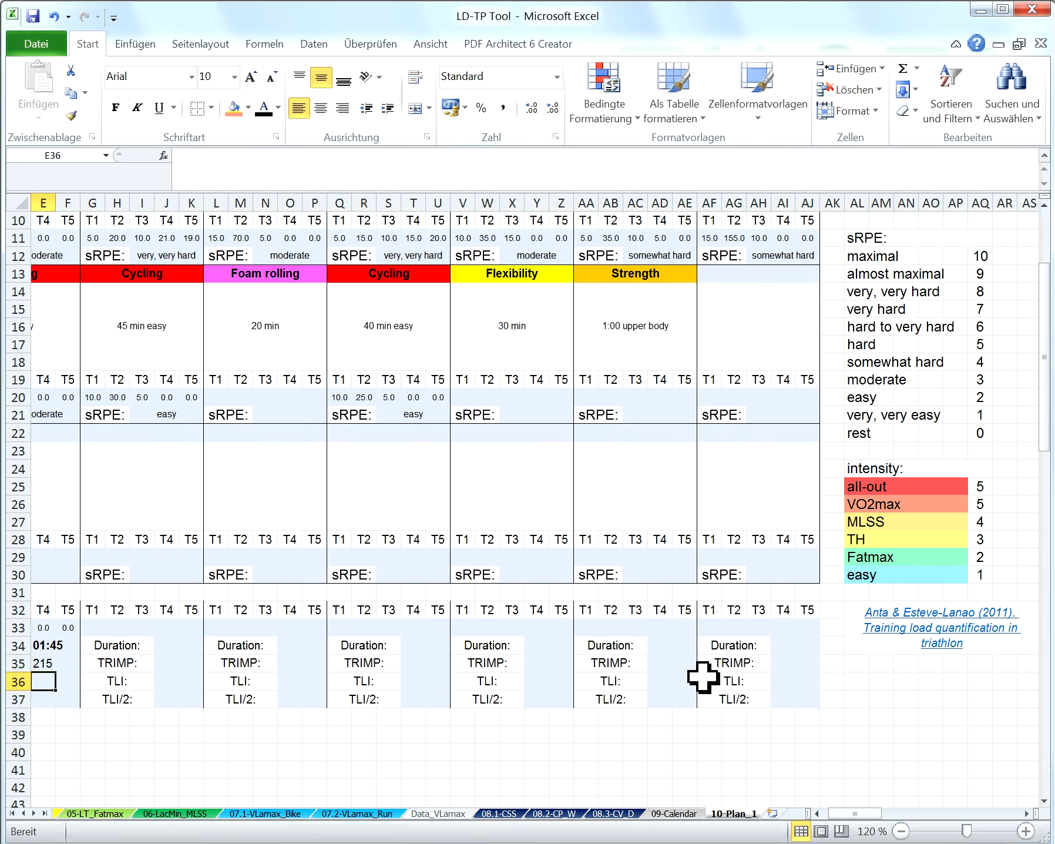
left_click_drag(849, 815, 843, 815)
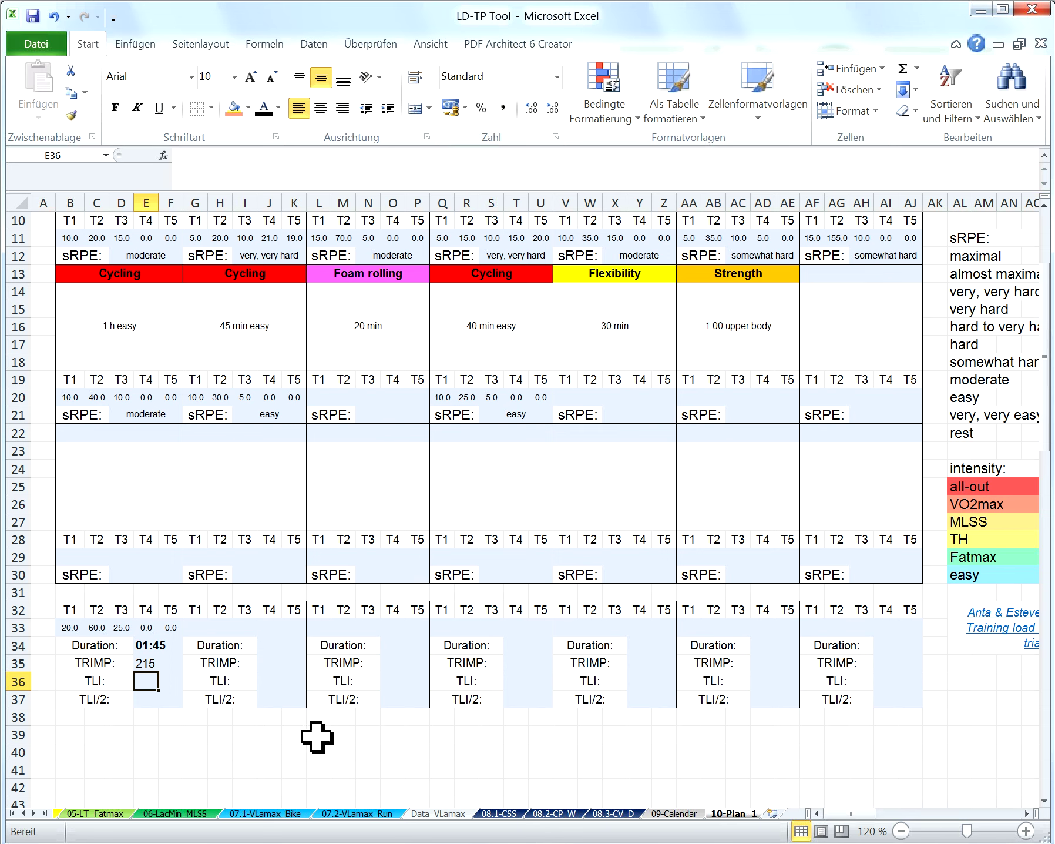
left_click(151, 664)
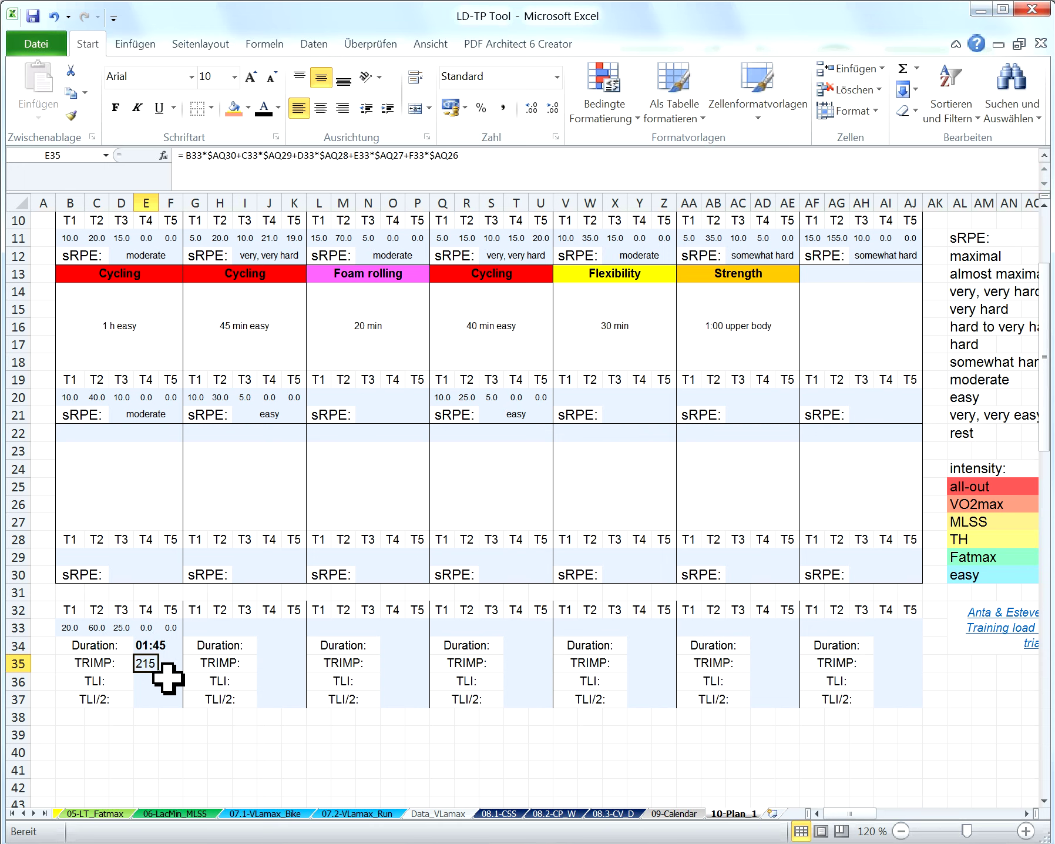
left_click(153, 681)
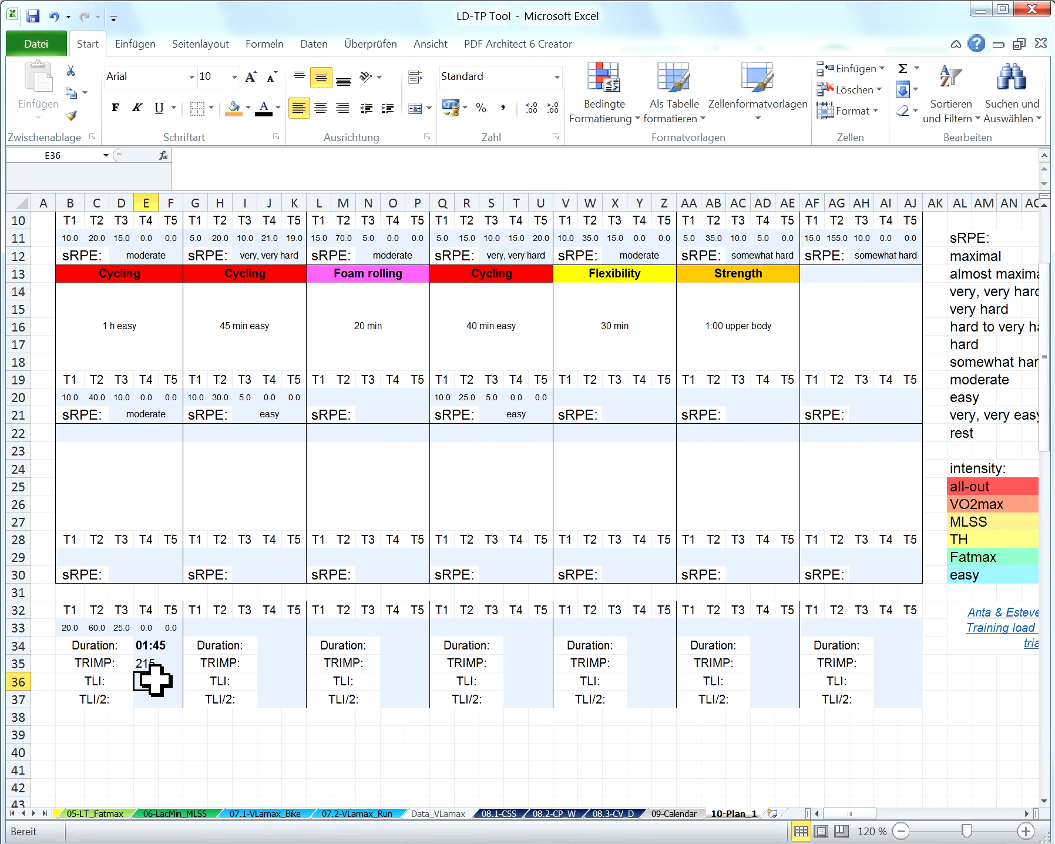
scroll(153, 681, "up", 1)
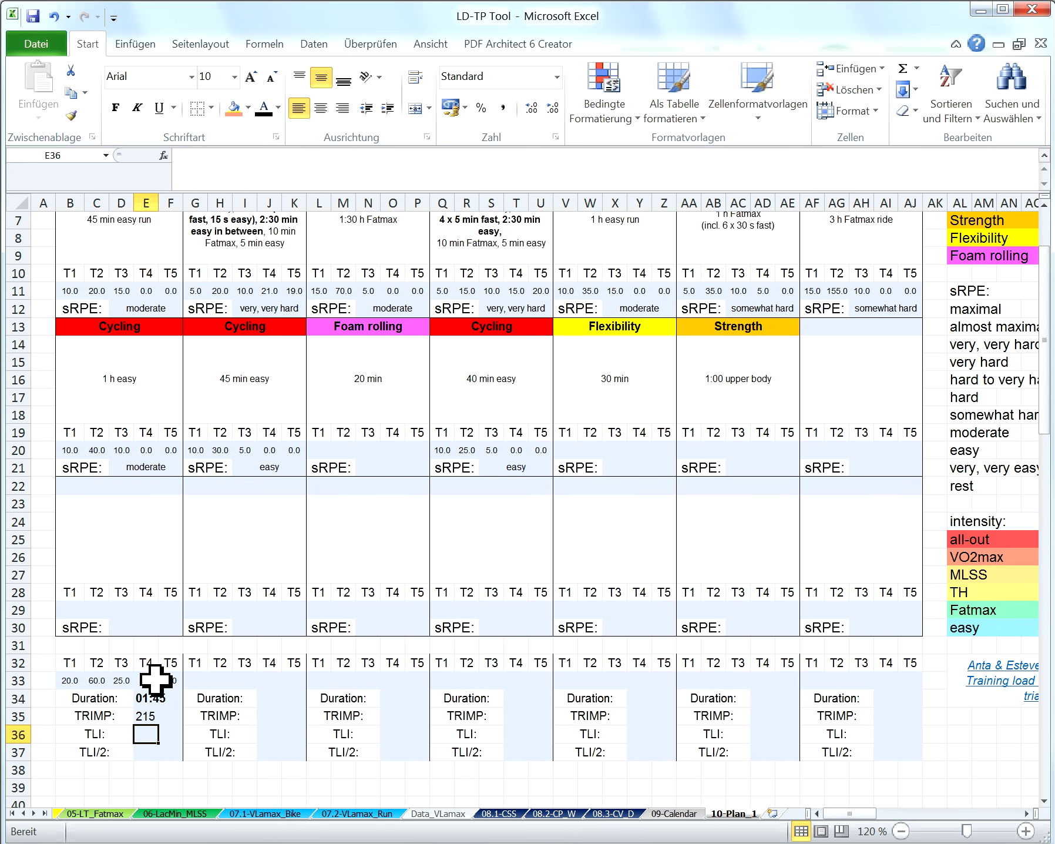
scroll(154, 745, "up", 1)
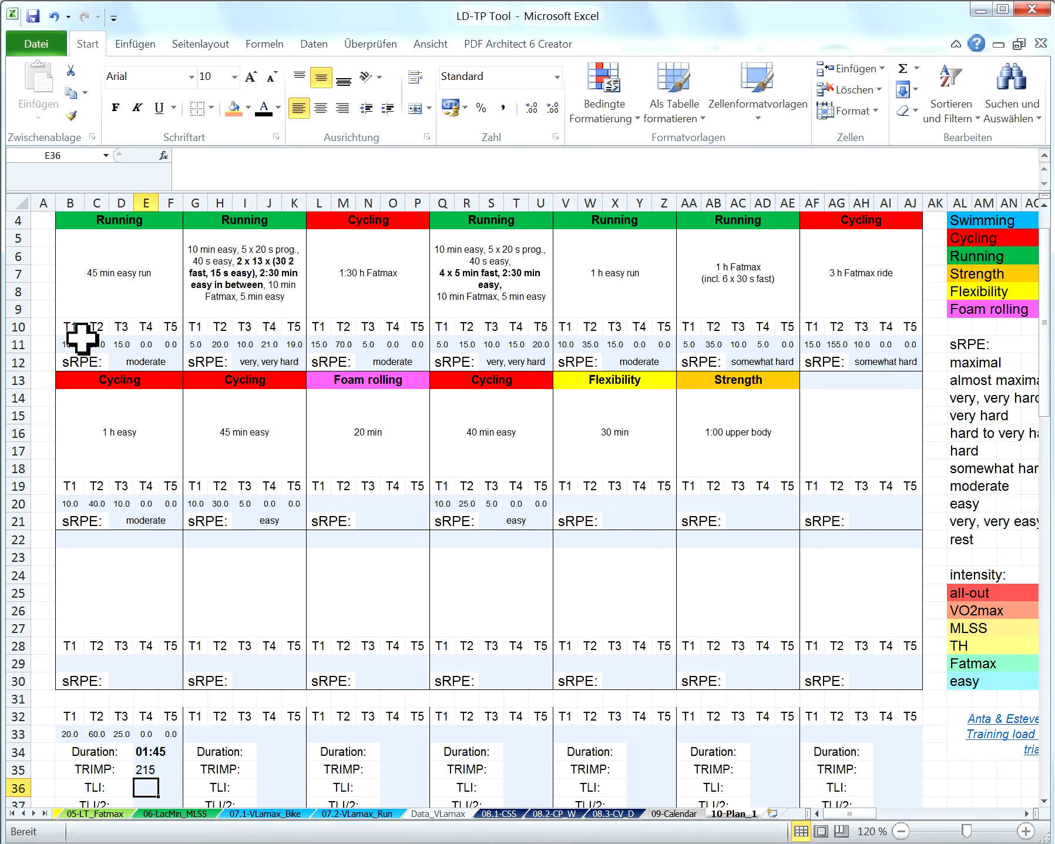
left_click_drag(79, 344, 169, 345)
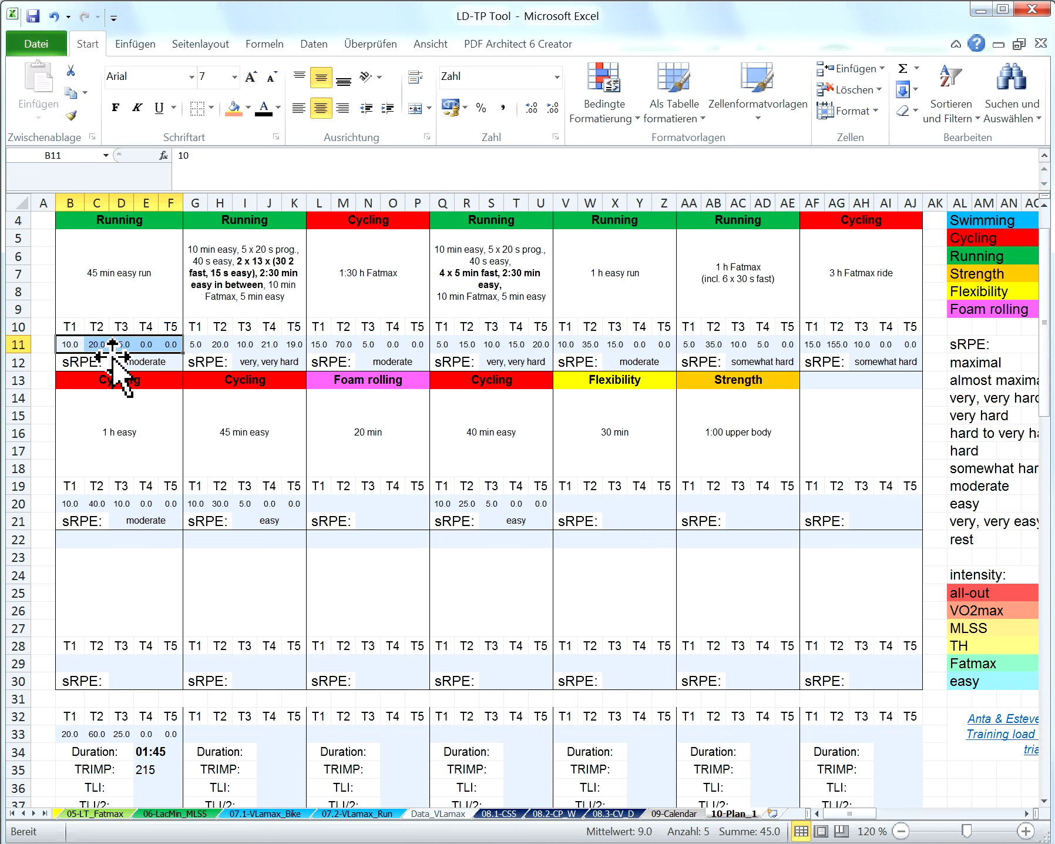
left_click(151, 346)
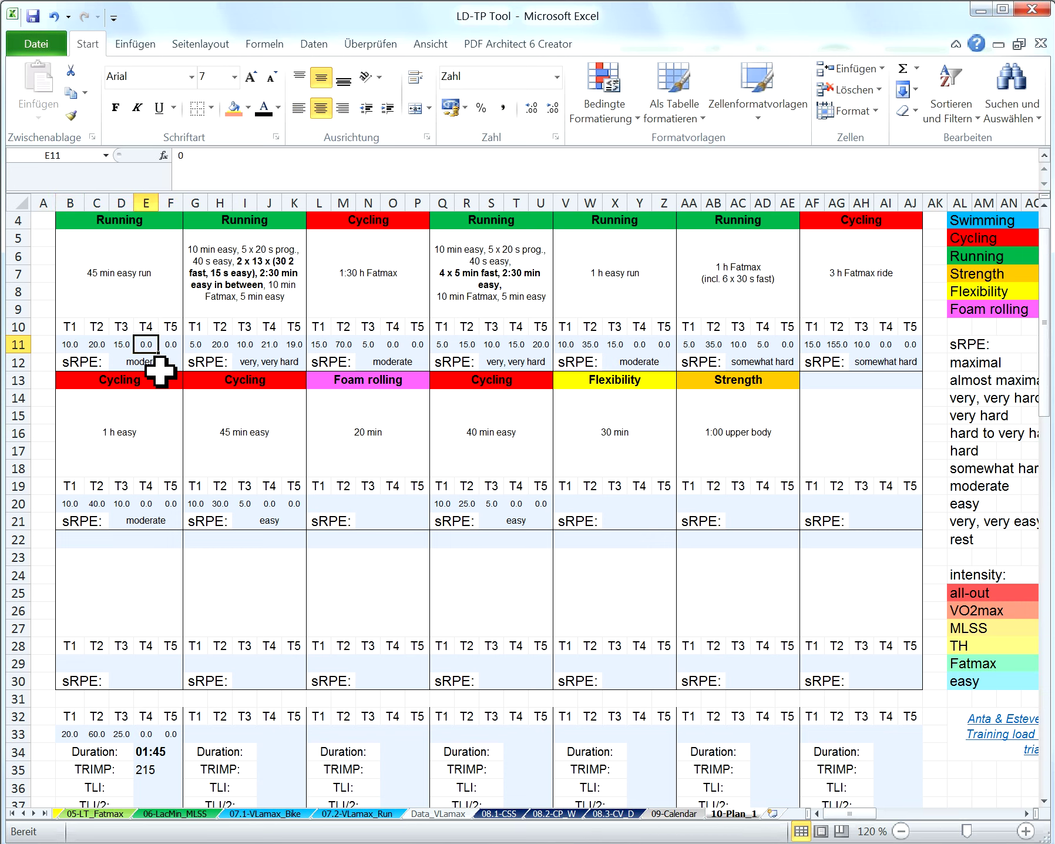
left_click(160, 358)
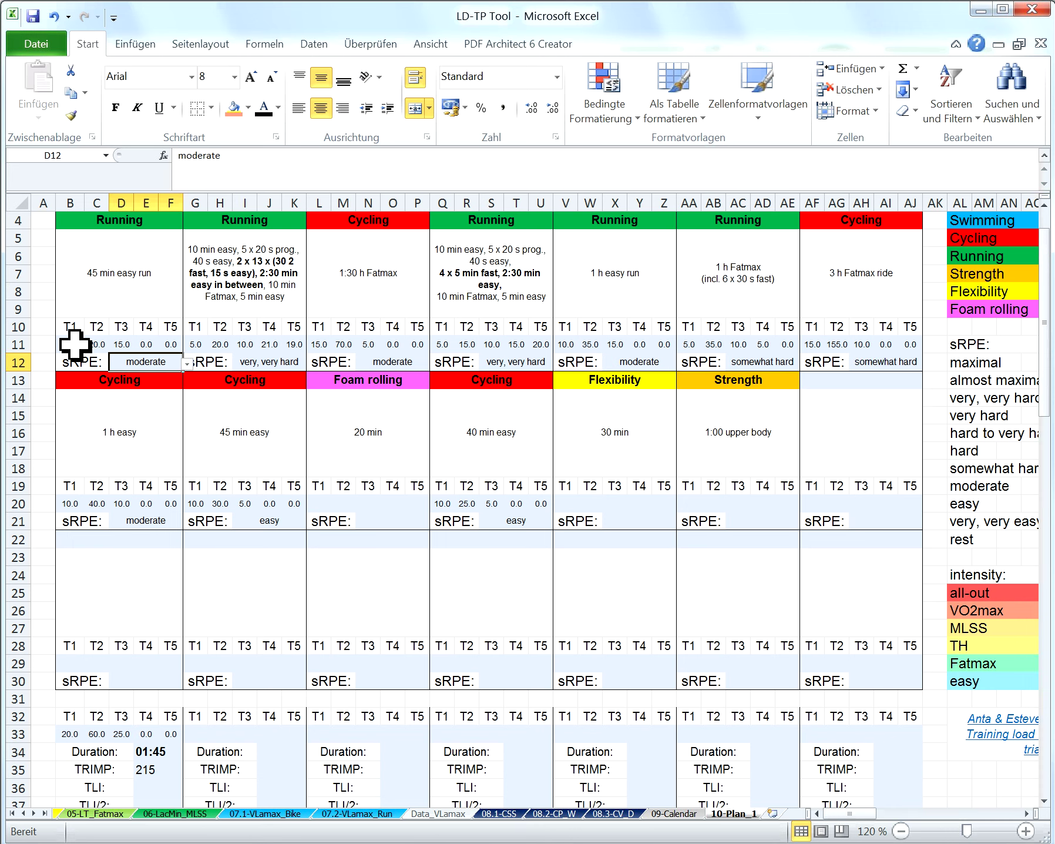
left_click_drag(75, 344, 147, 344)
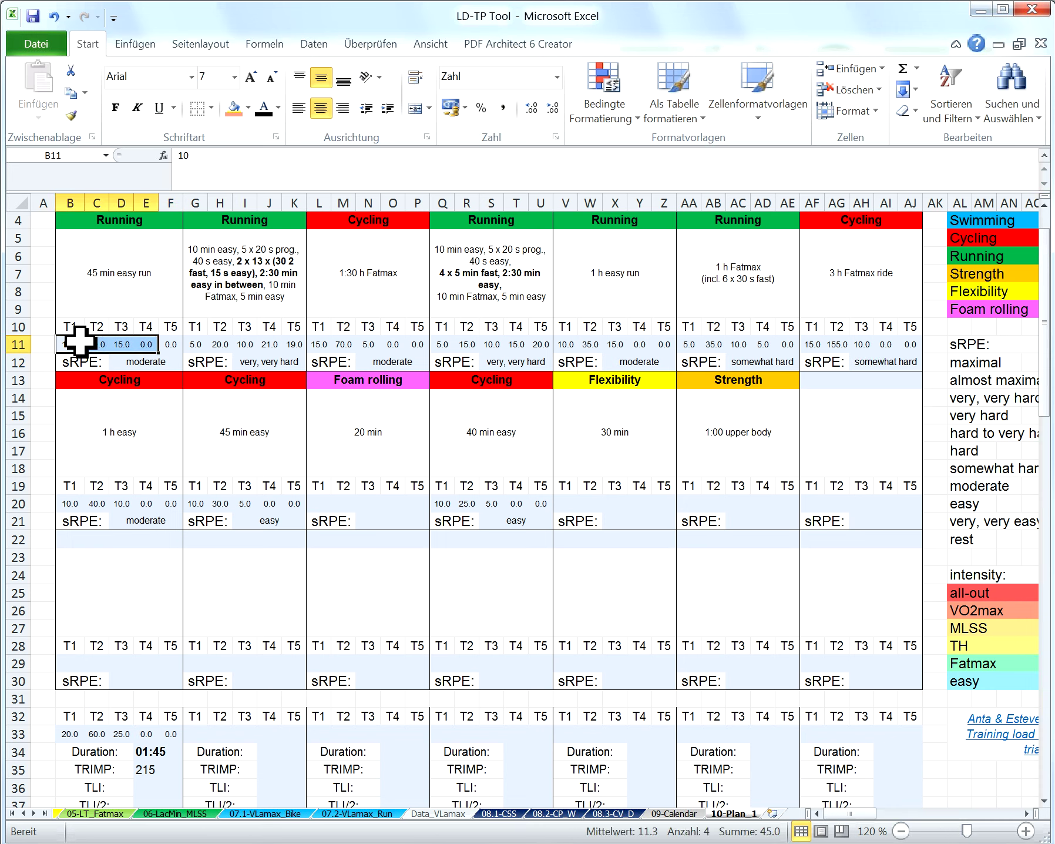
left_click_drag(79, 344, 171, 343)
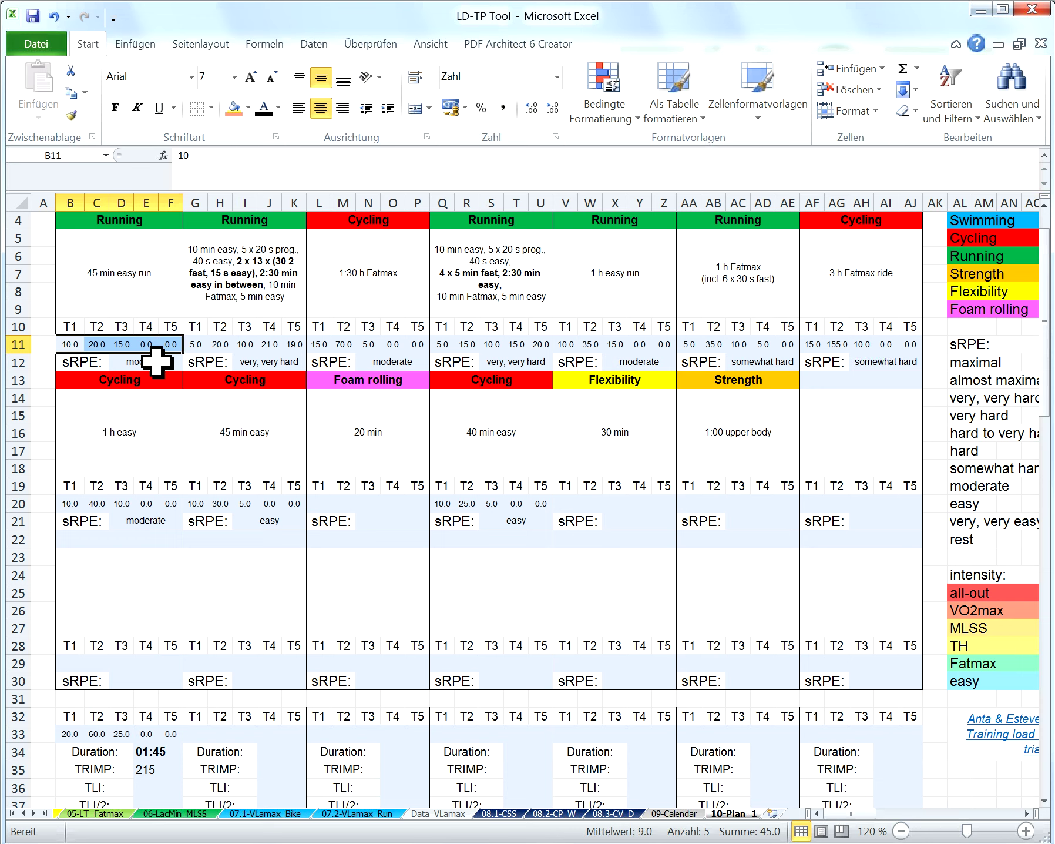
left_click(151, 364)
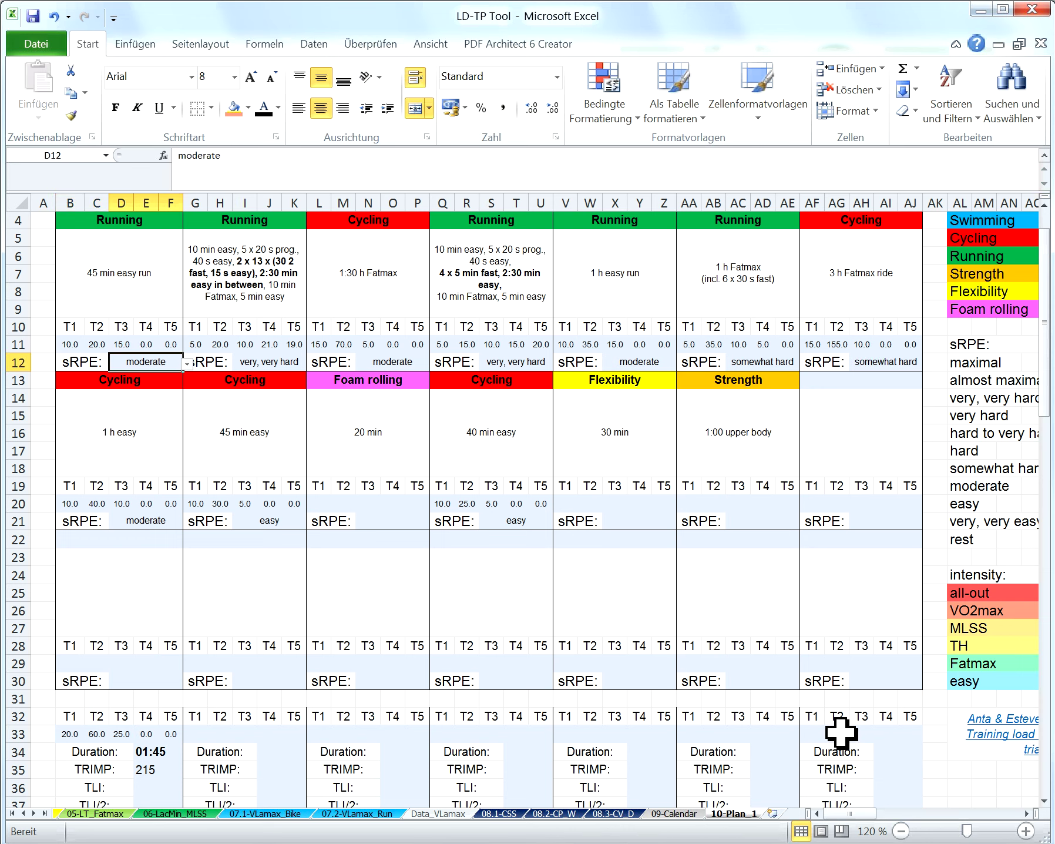
left_click_drag(858, 813, 865, 825)
left_click(804, 362)
left_click(912, 365)
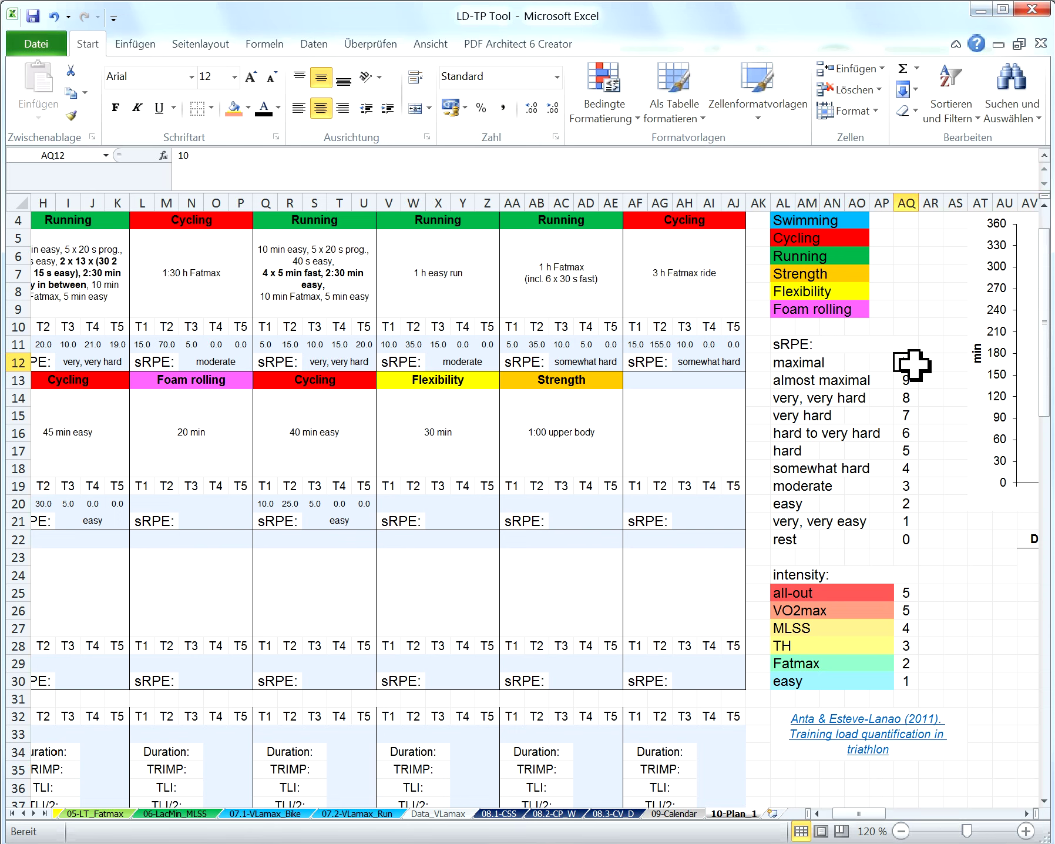
left_click_drag(910, 523, 837, 528)
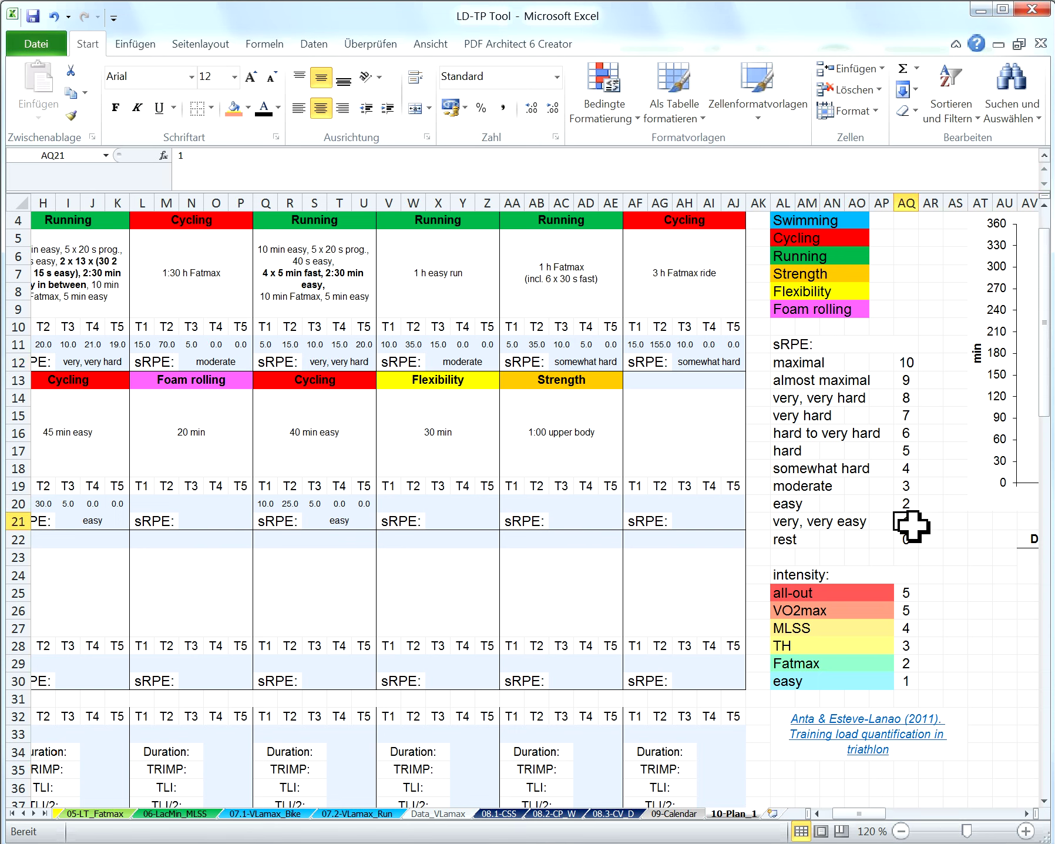
left_click(884, 433)
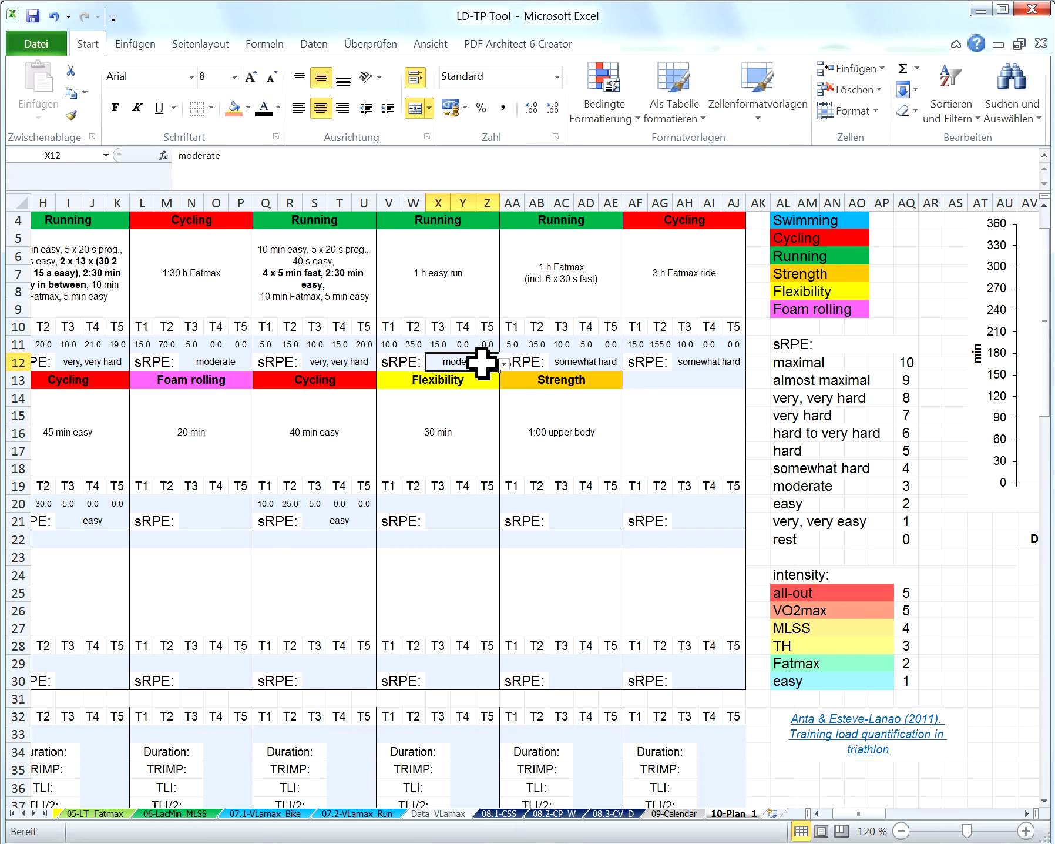
left_click(505, 364)
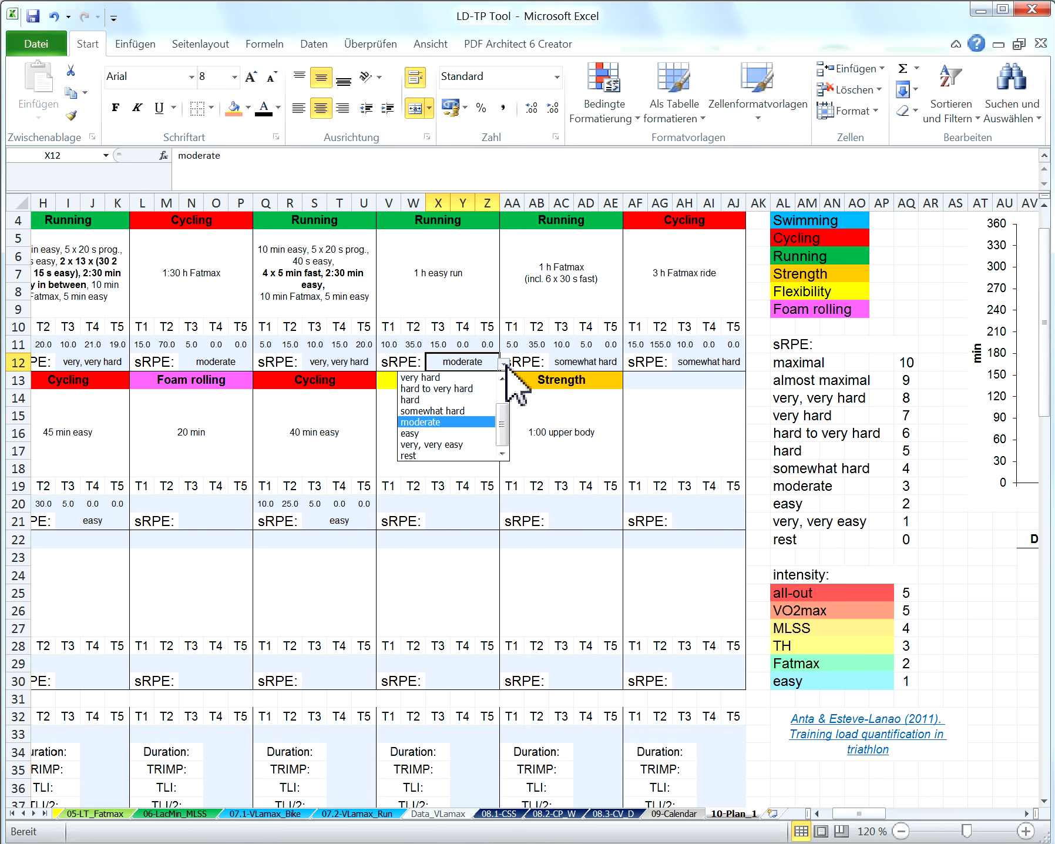
left_click(505, 365)
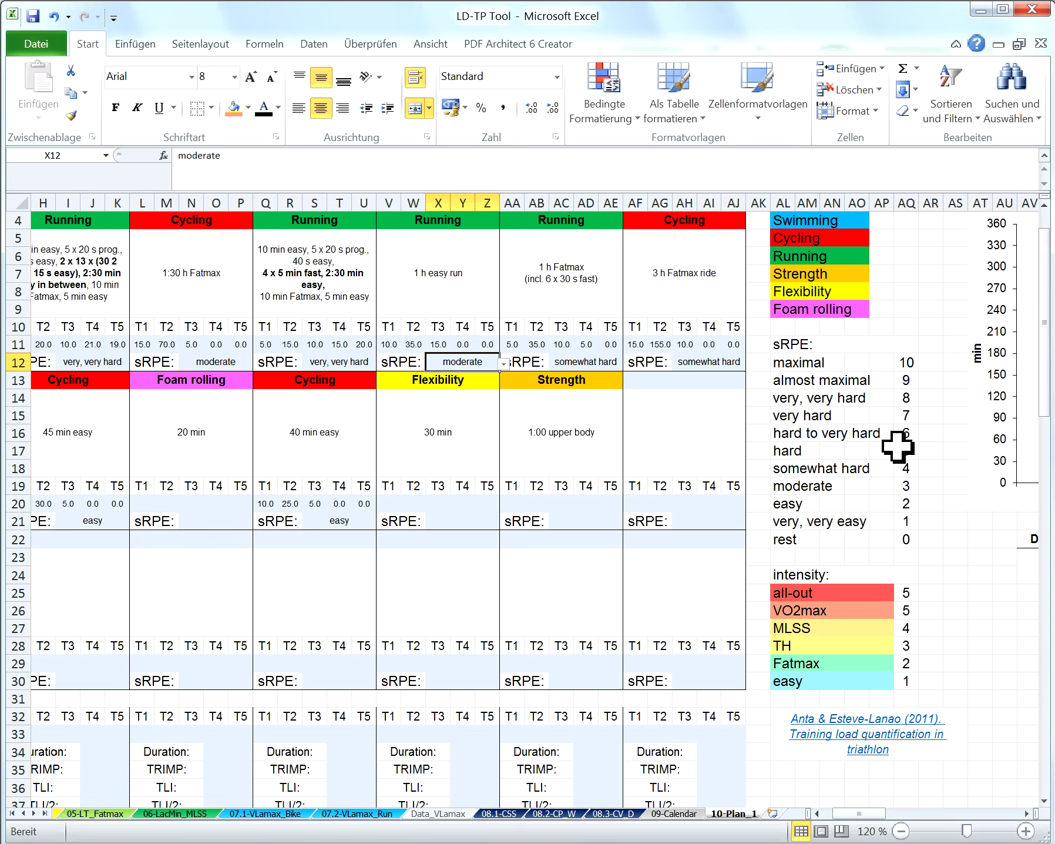
left_click(792, 454)
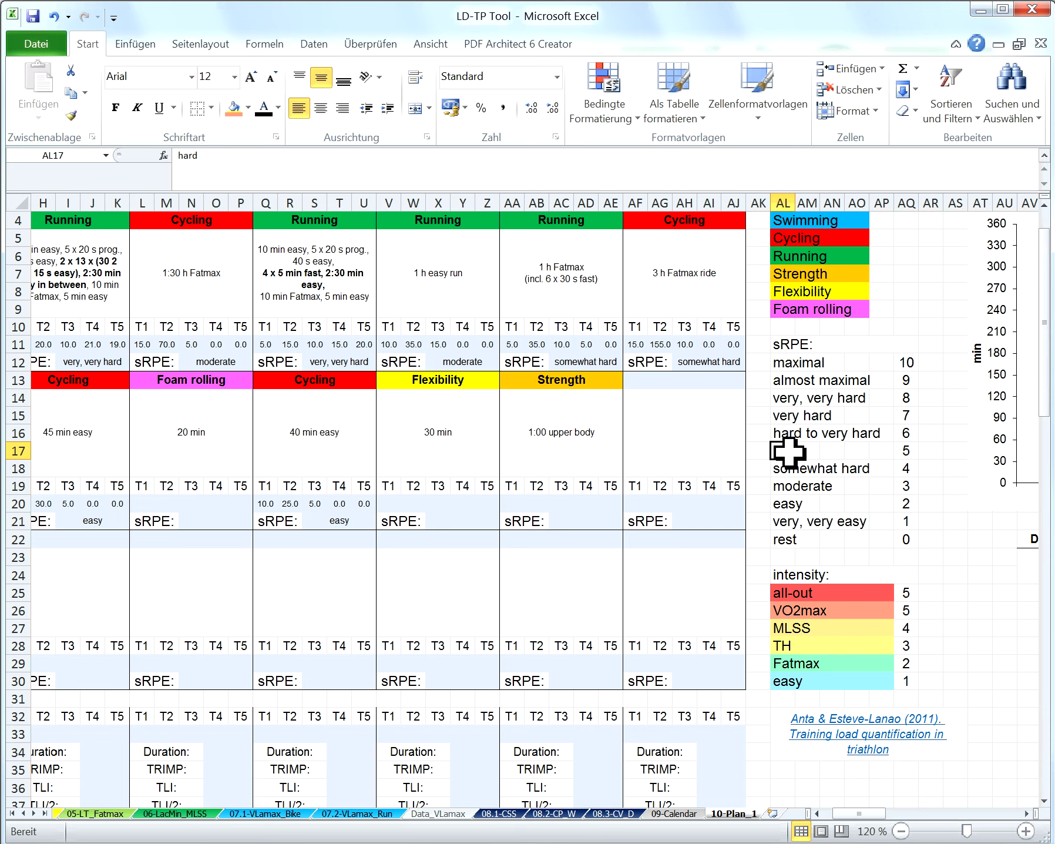
left_click(790, 420)
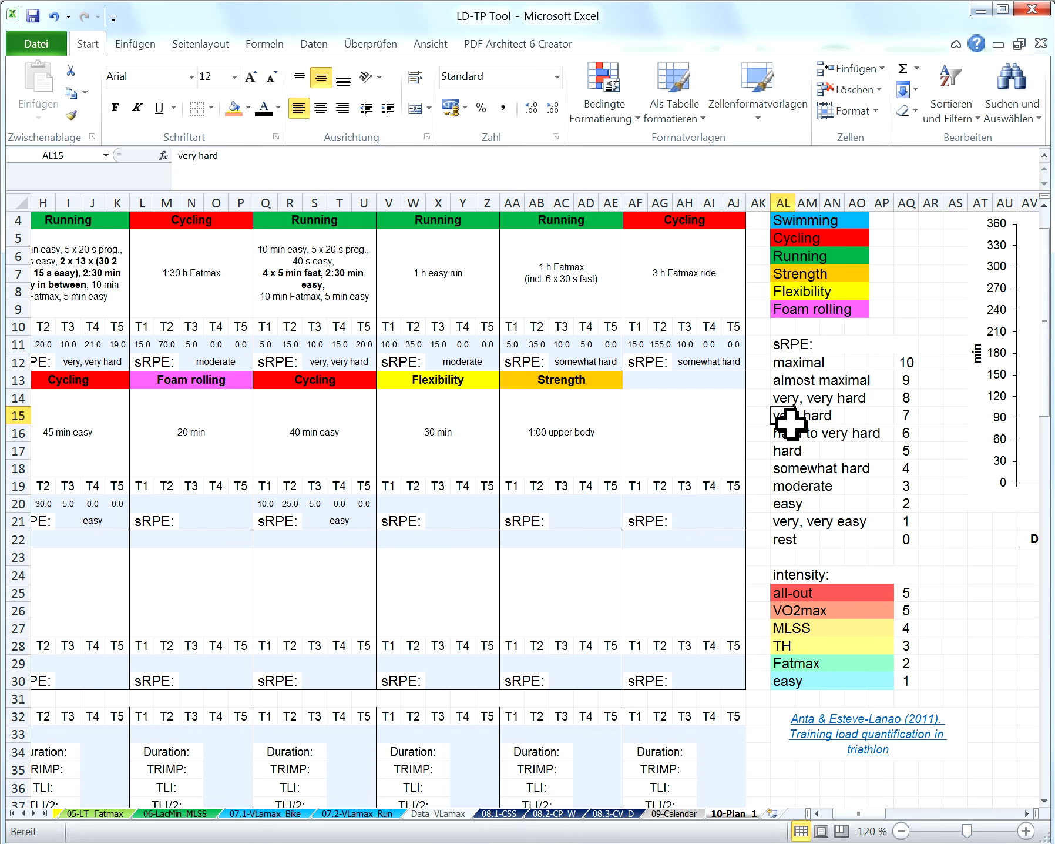
left_click_drag(869, 823, 855, 823)
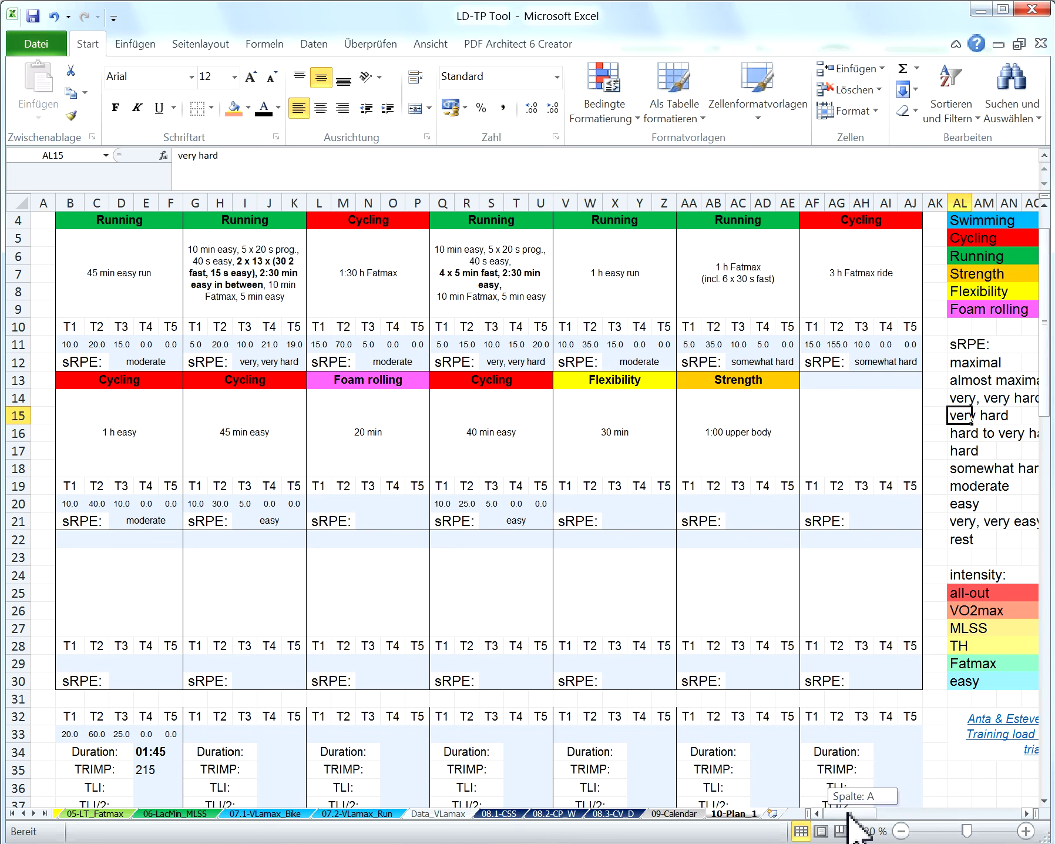
left_click(165, 361)
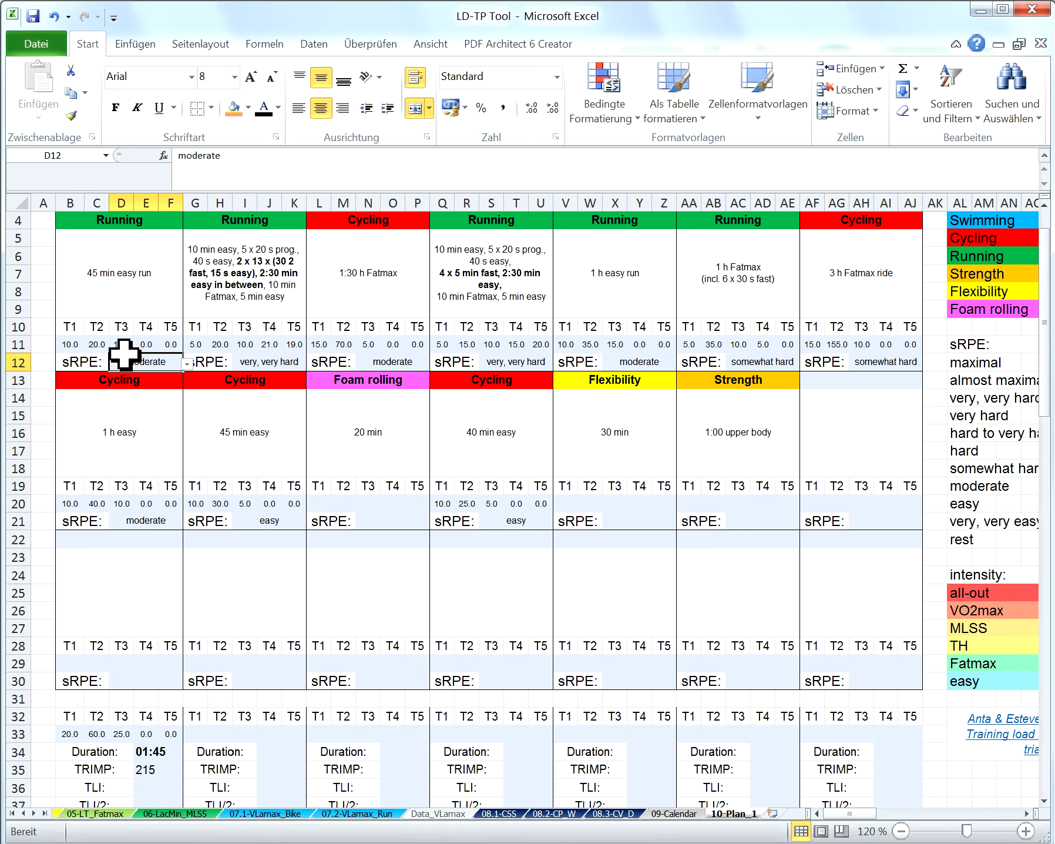
left_click(150, 753)
scroll(152, 750, "down", 1)
left_click(153, 734)
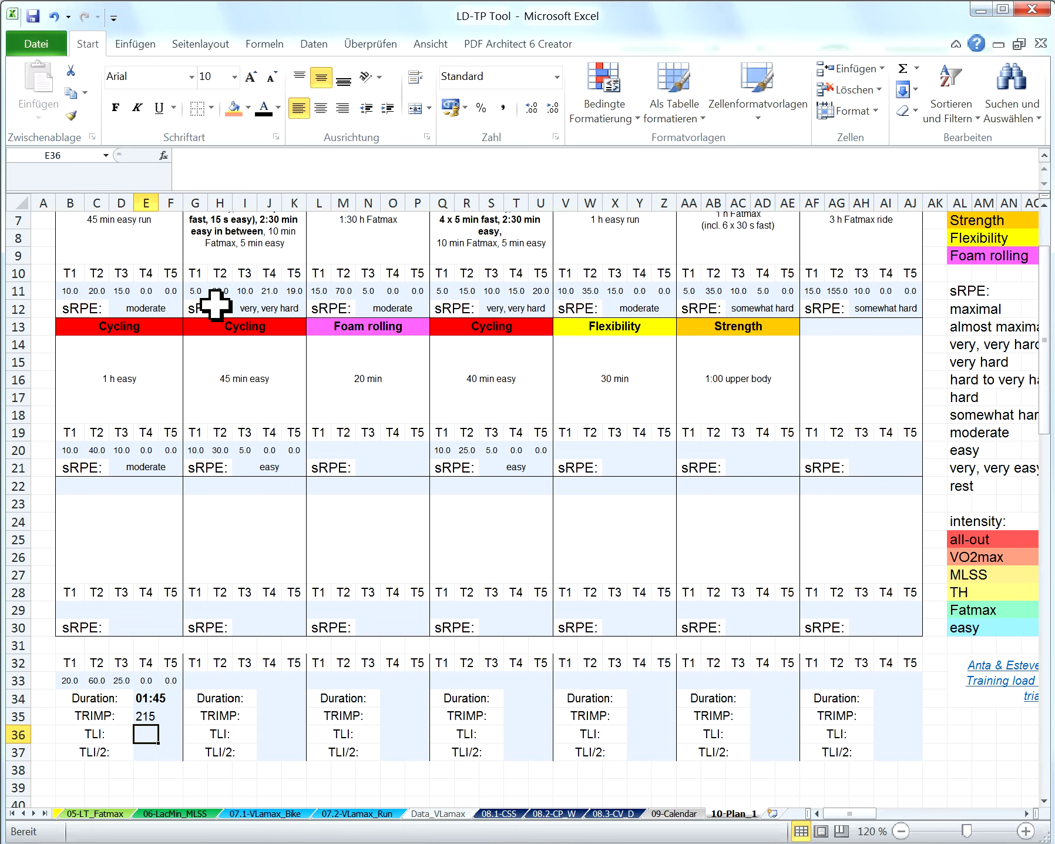
- Start E36's TLI formula as =(WENN(ANZAHL2(B11:F11;D12)>5;SUMME
left_click(212, 166)
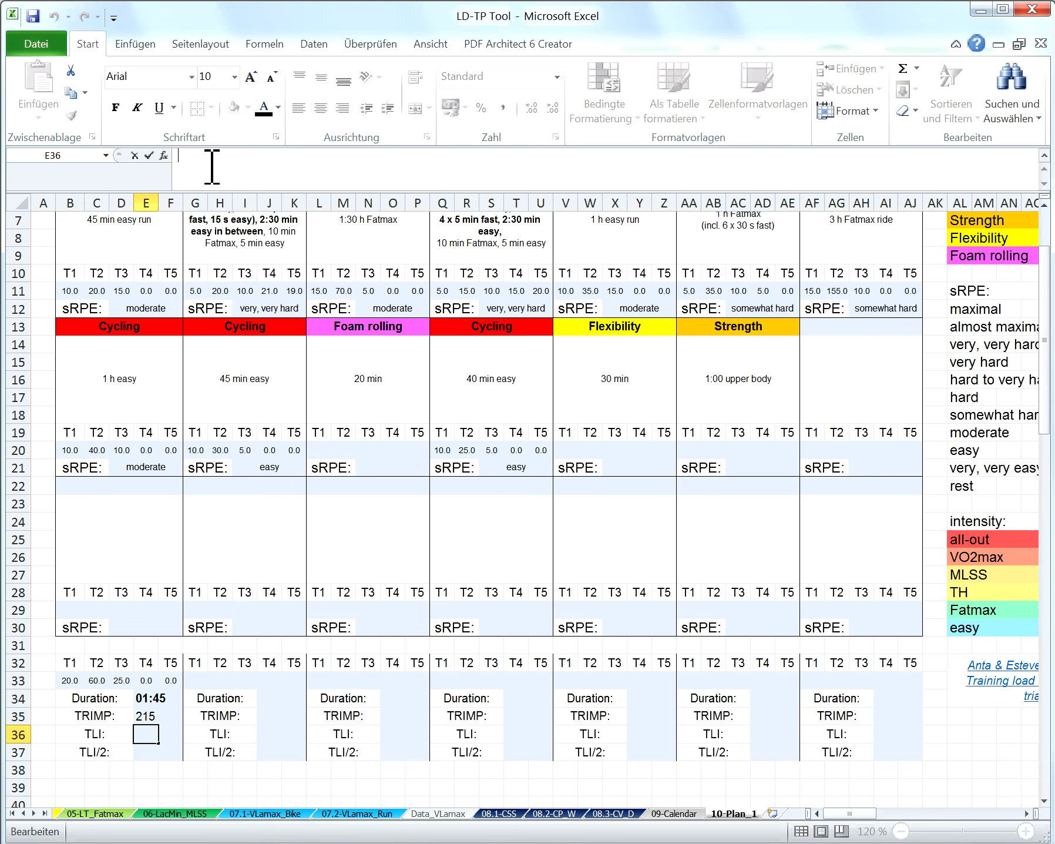
type("=(")
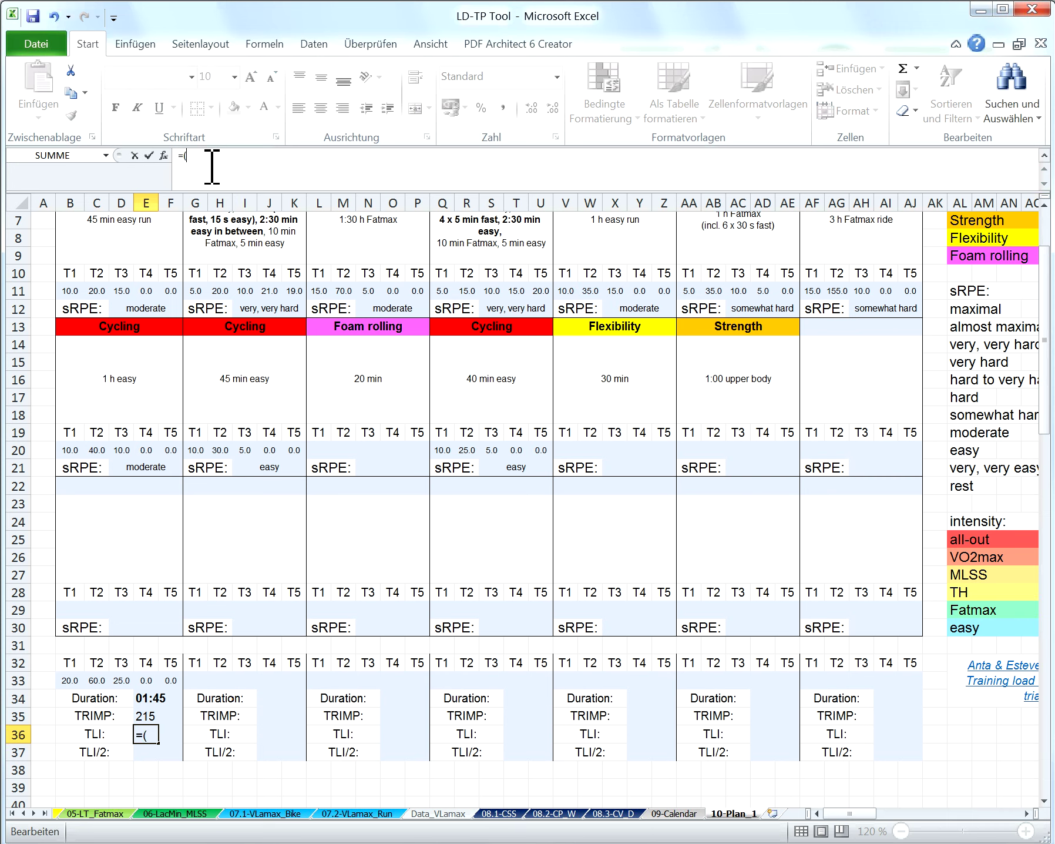
type("Wenn")
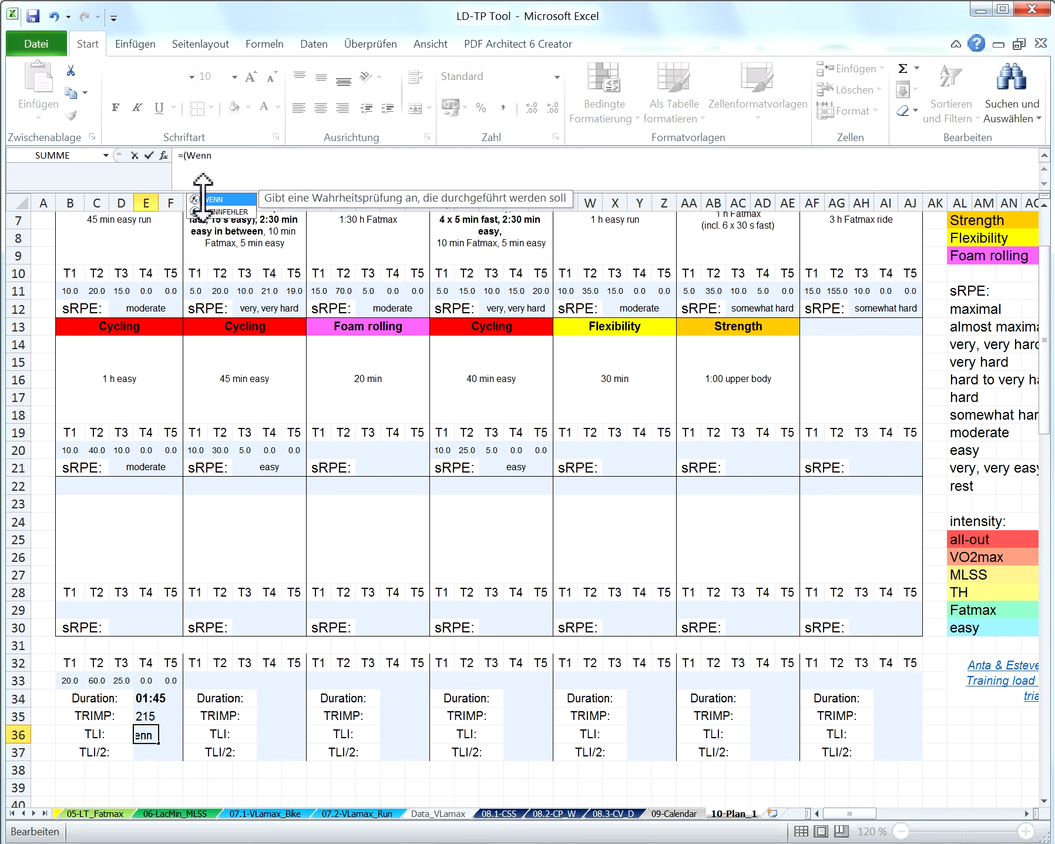
double_click(212, 199)
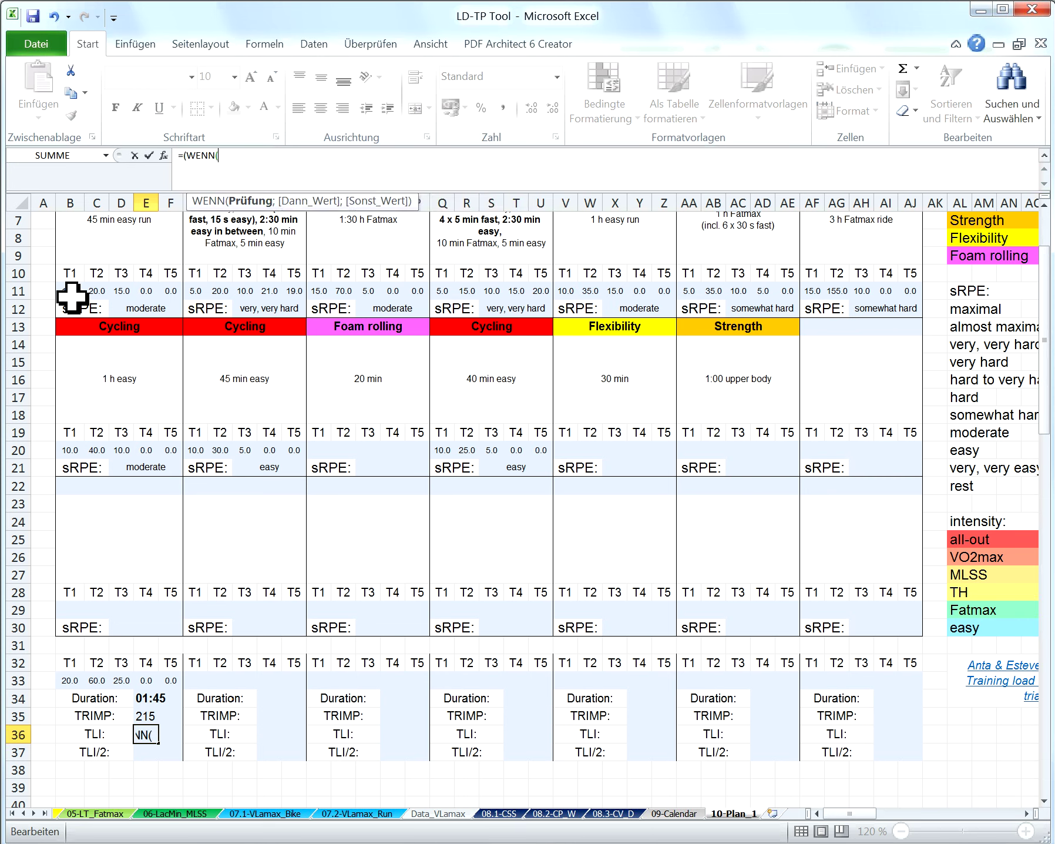
type("anzahl2")
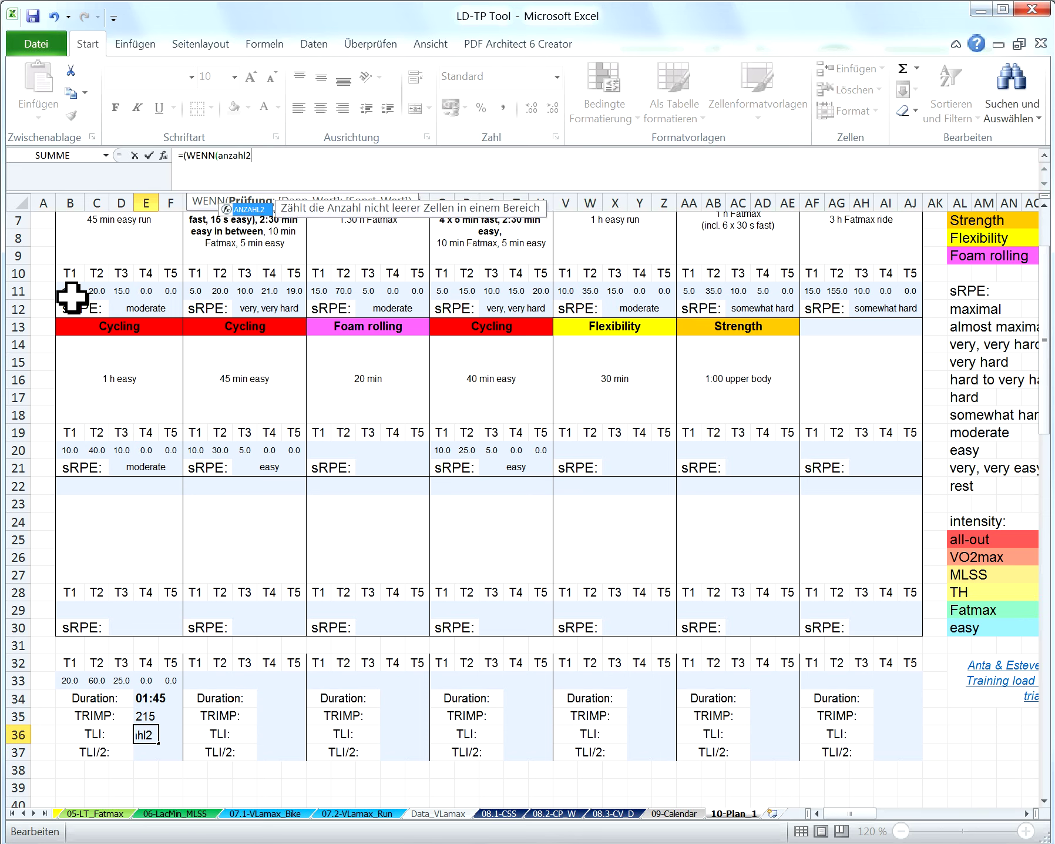
double_click(254, 210)
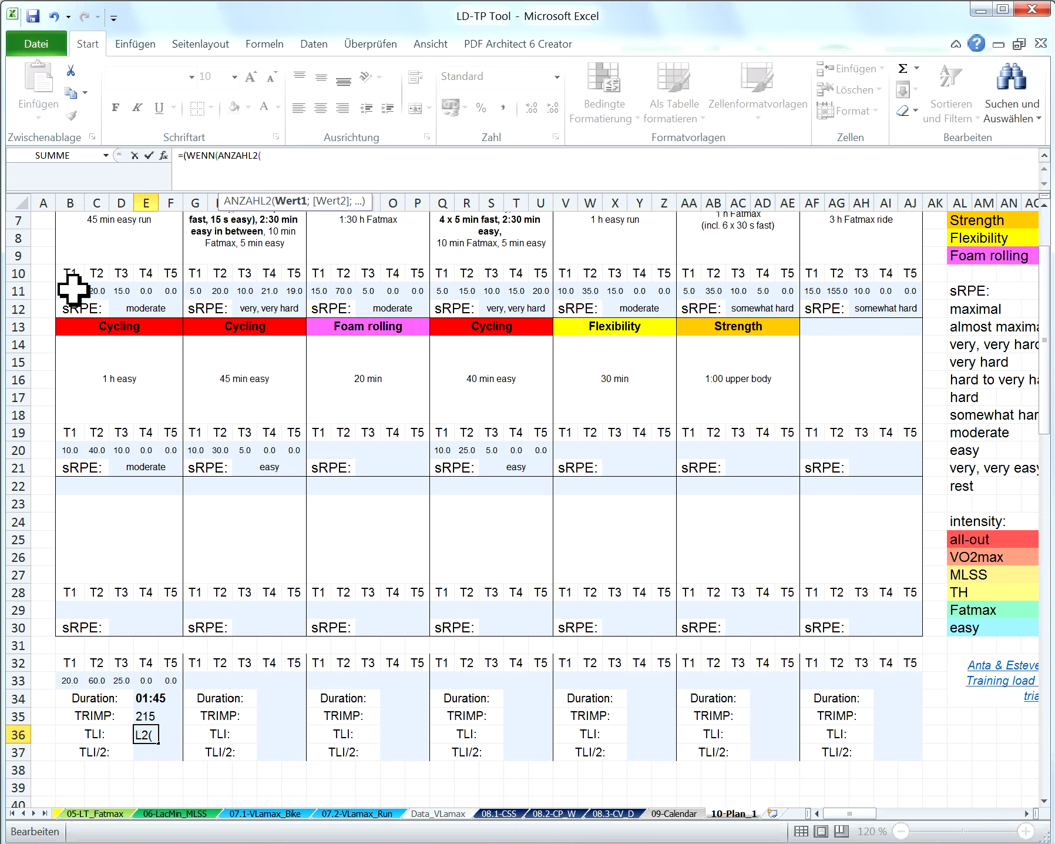
left_click_drag(72, 288, 169, 292)
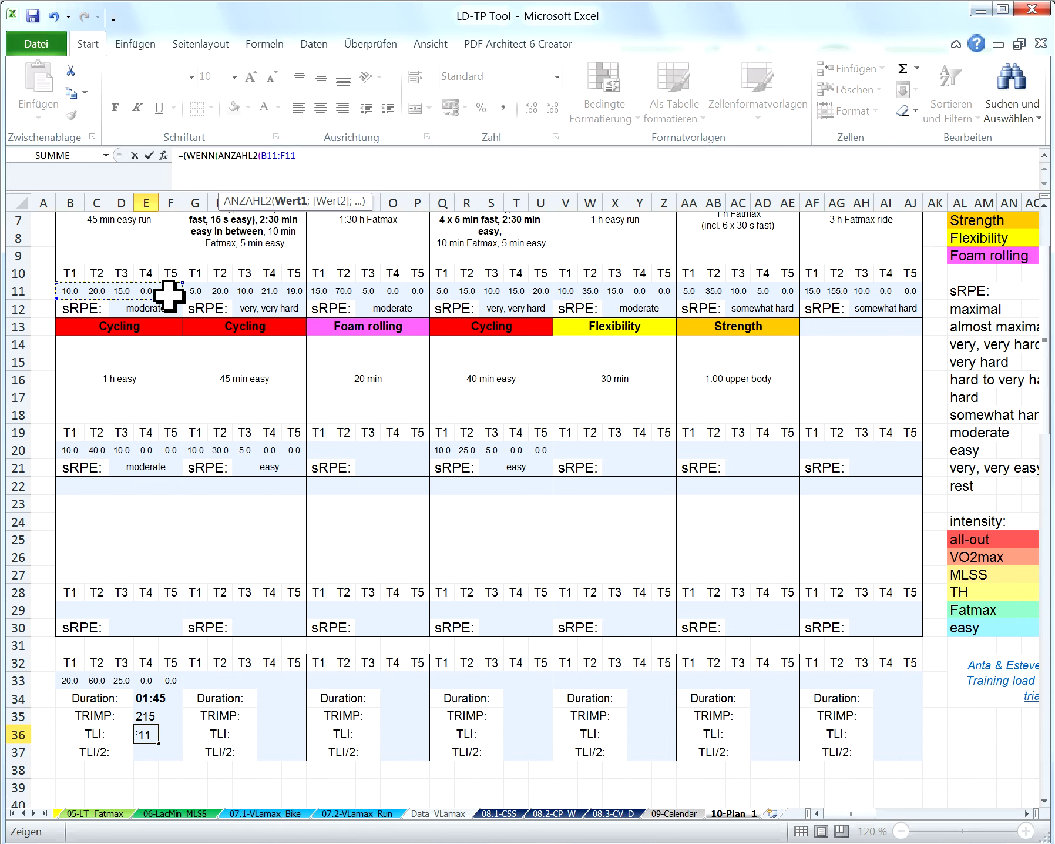
type(";")
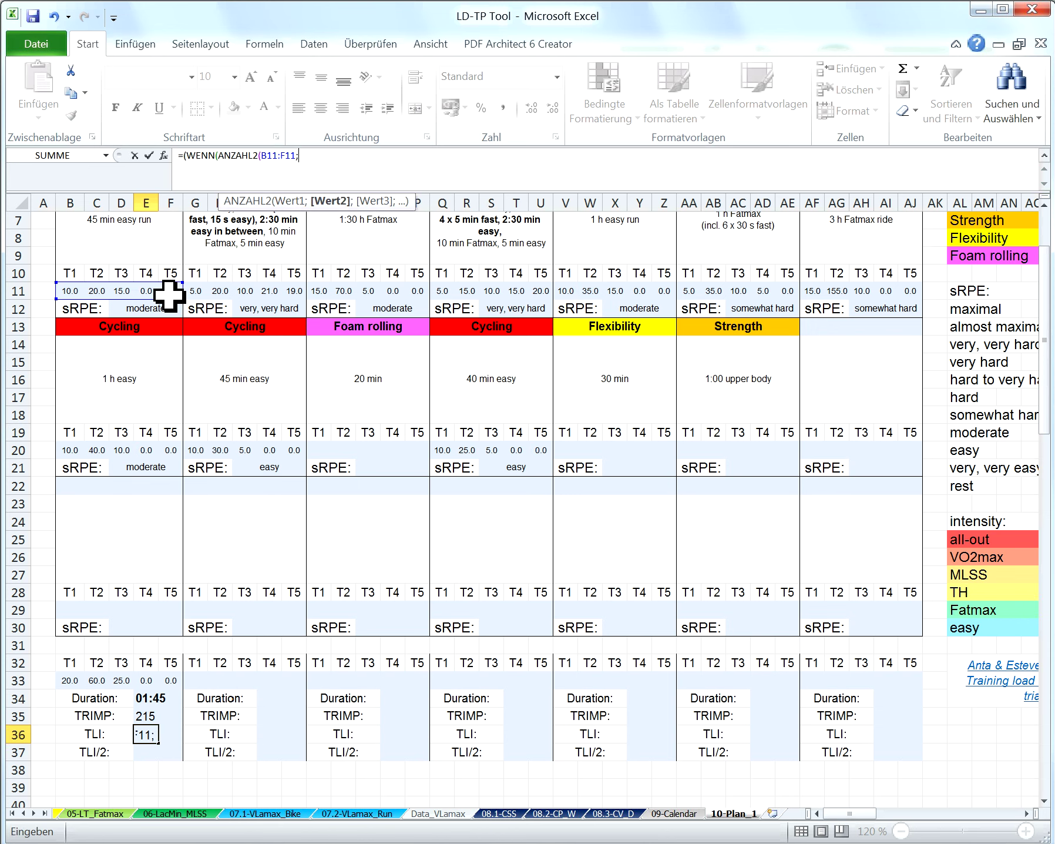
left_click(155, 308)
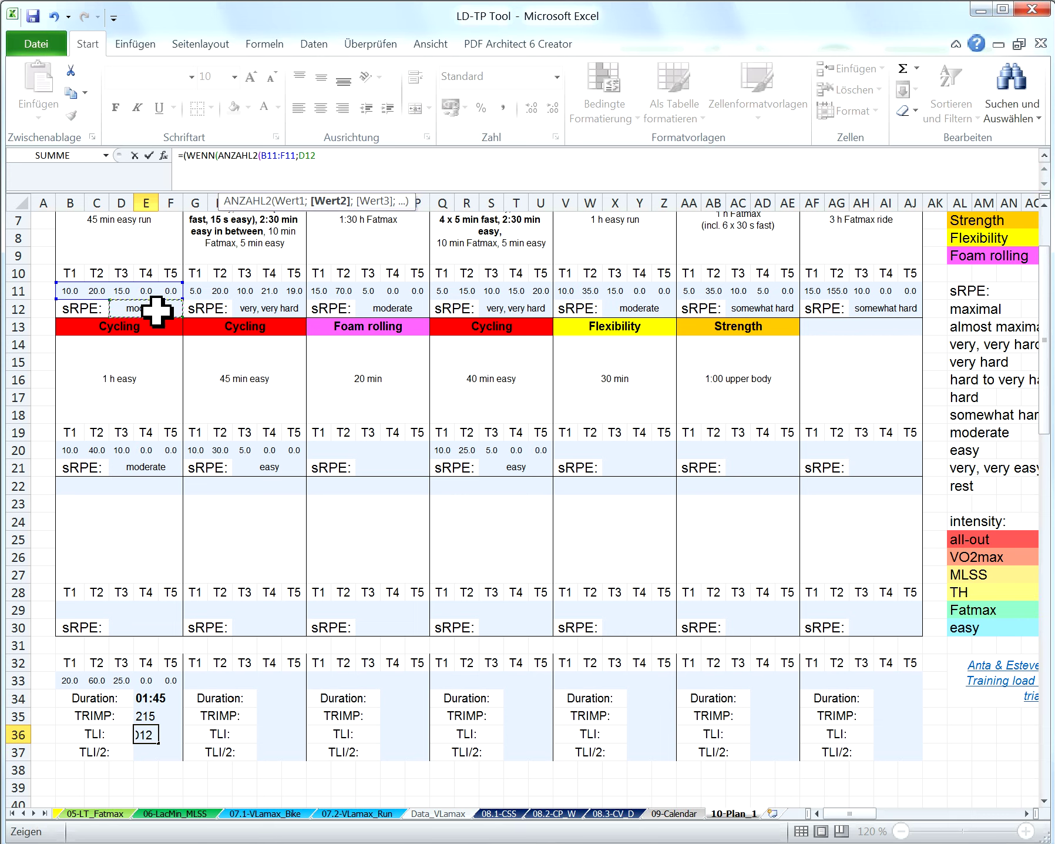
type(")")
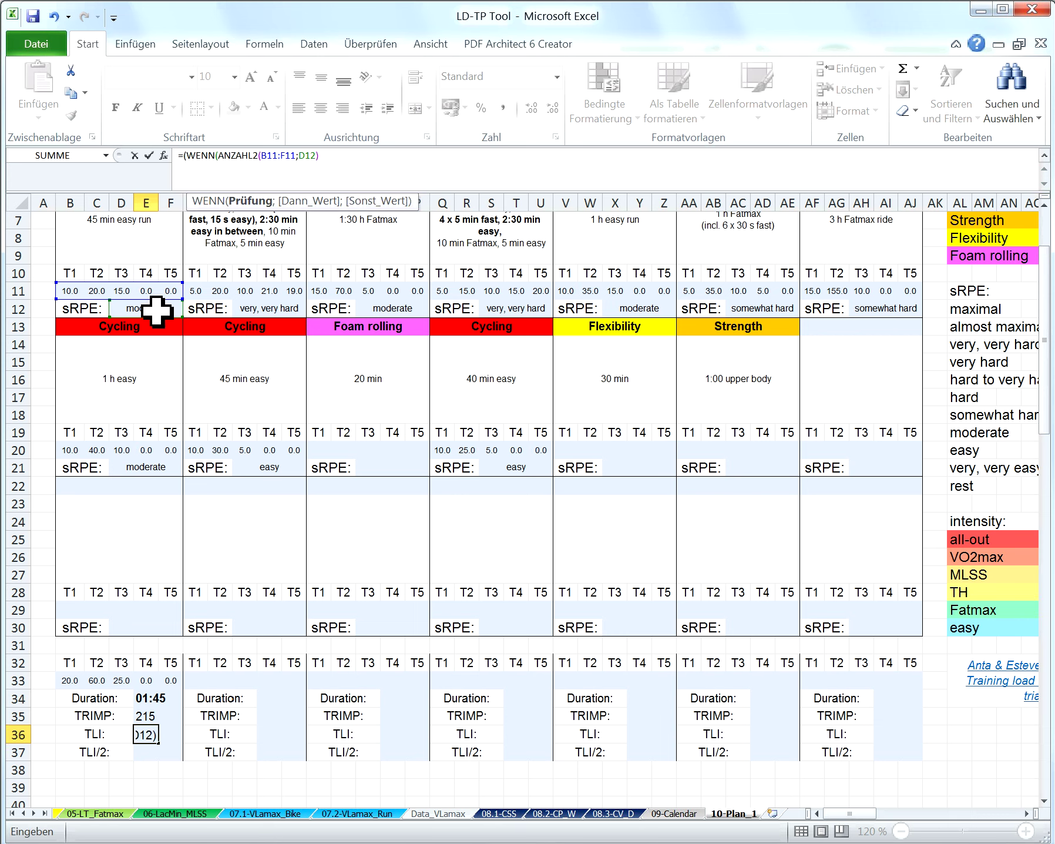
type(">5")
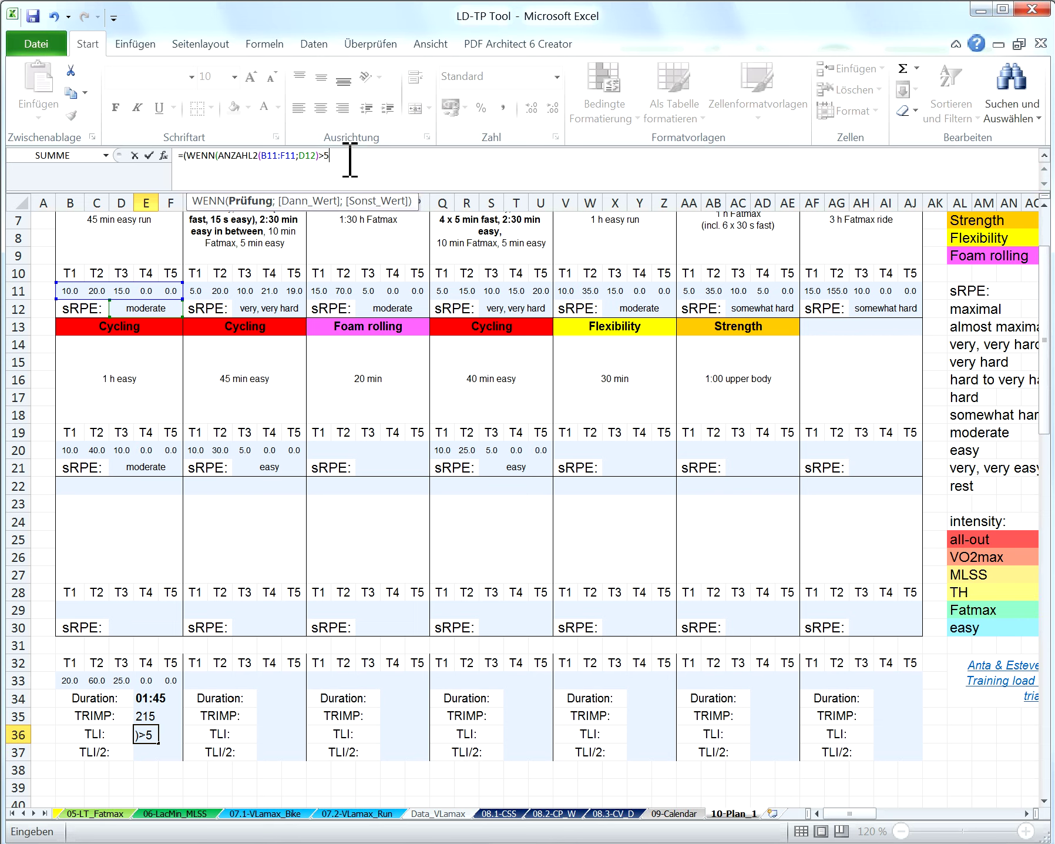
type(";summe")
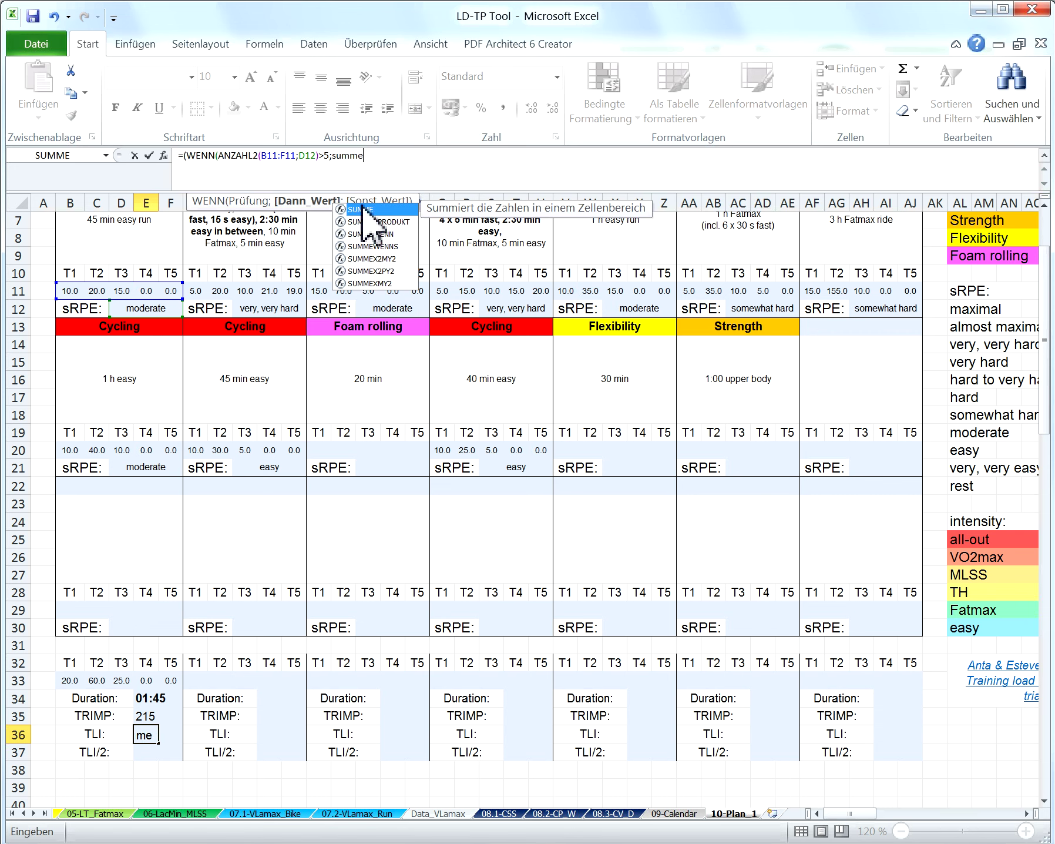
- Extend the TLI formula with SUMME(B11:F11)*SVERWEIS(D12 as the lookup value
double_click(353, 210)
left_click_drag(81, 291, 172, 291)
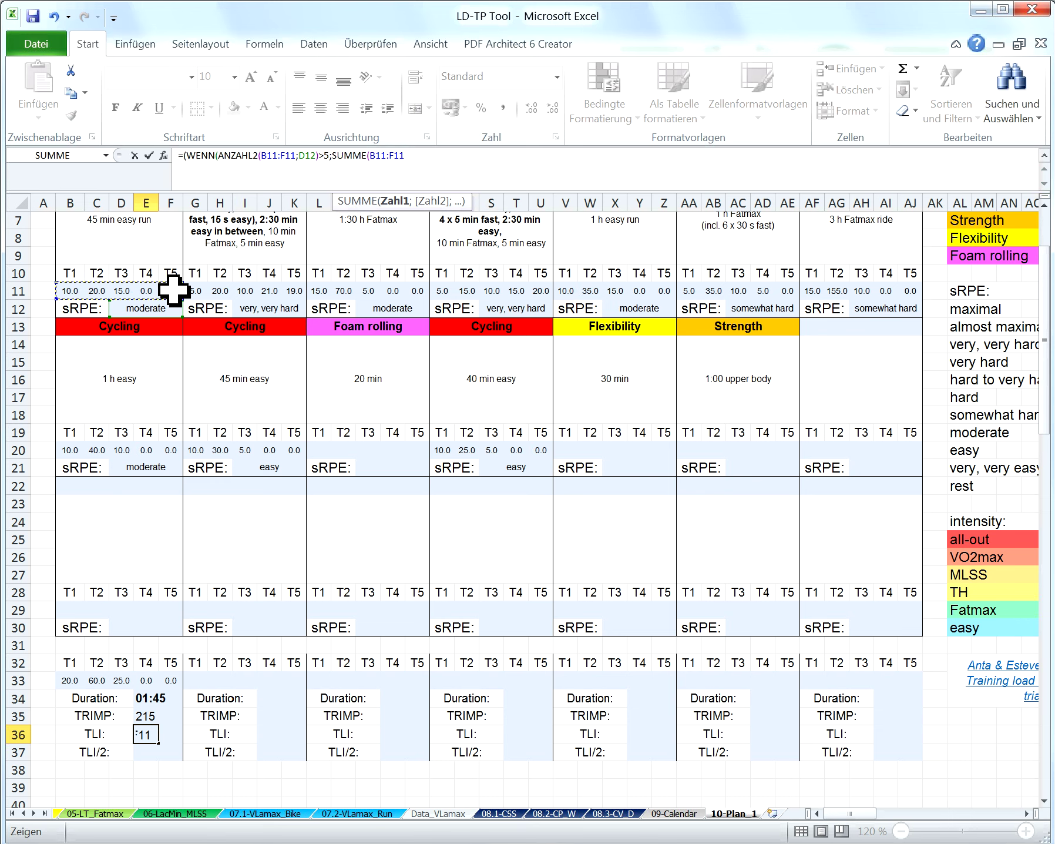
type(")*")
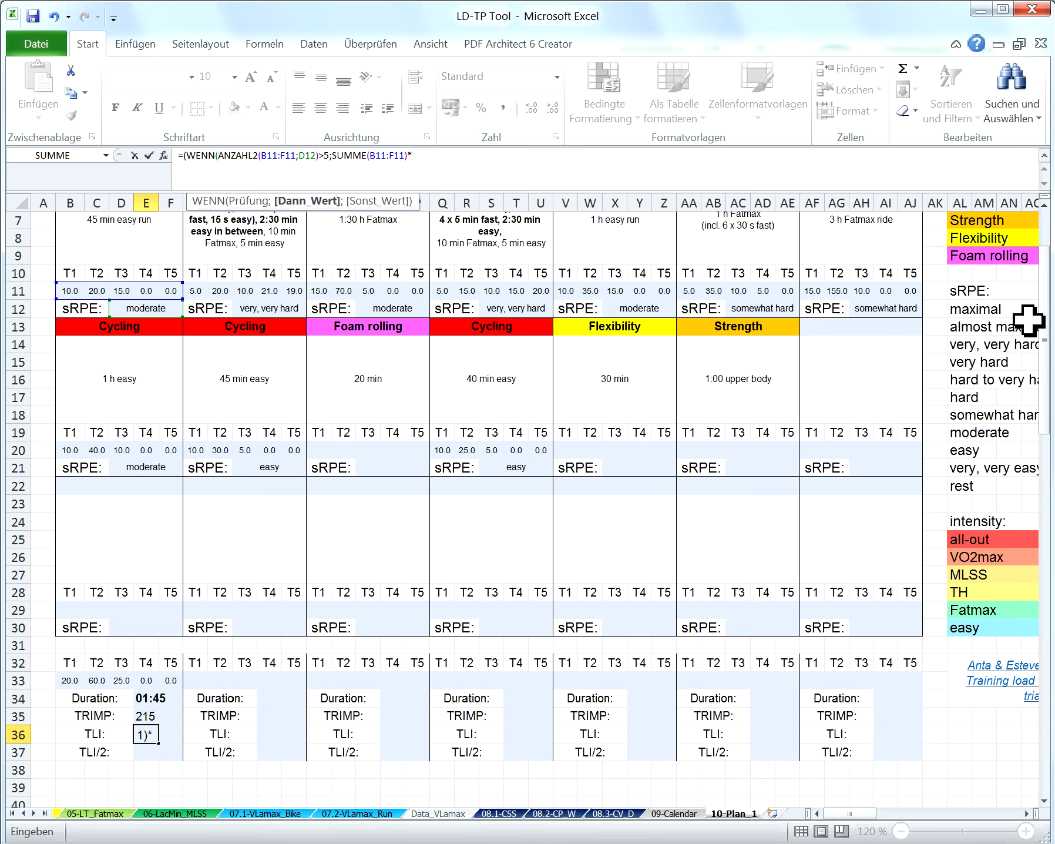
type("sver")
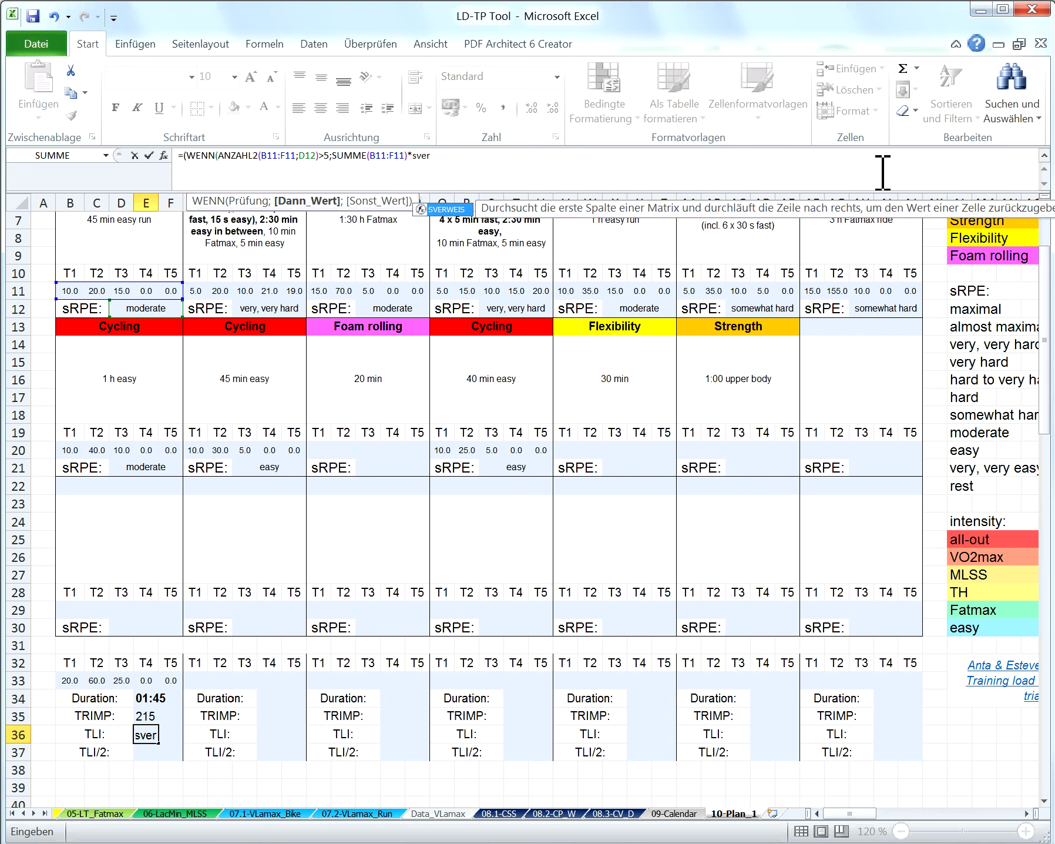
double_click(445, 210)
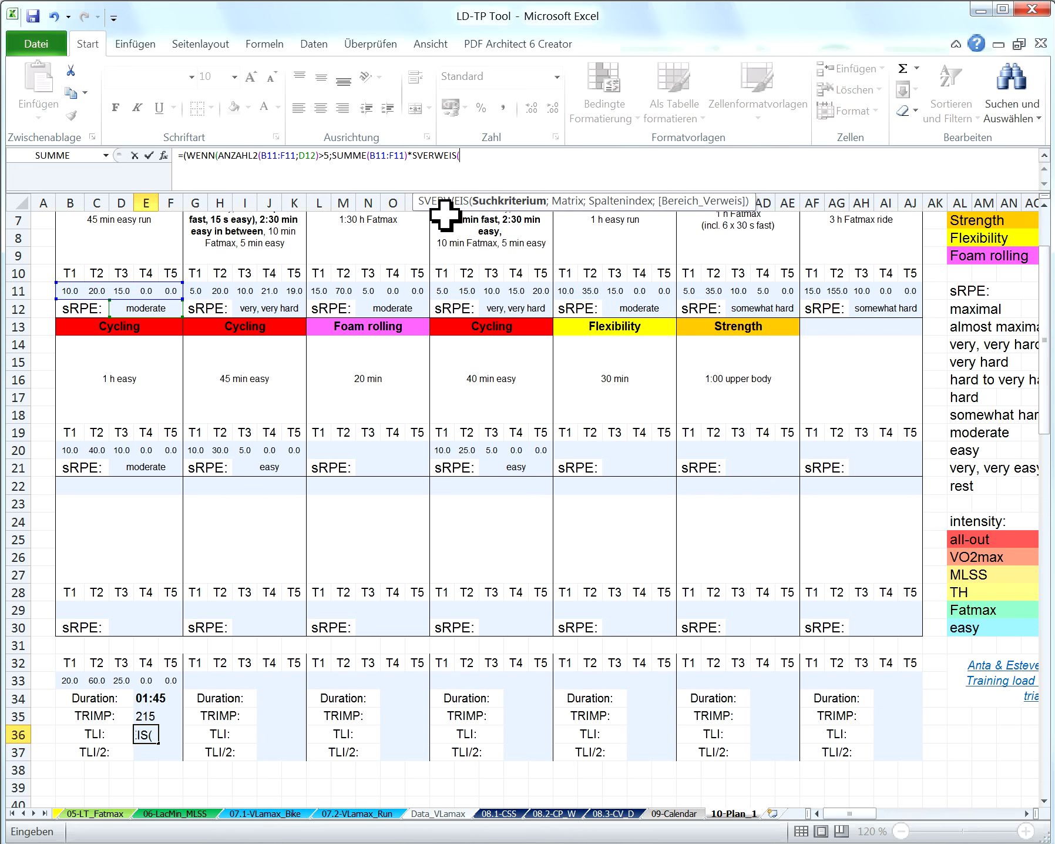
left_click(135, 307)
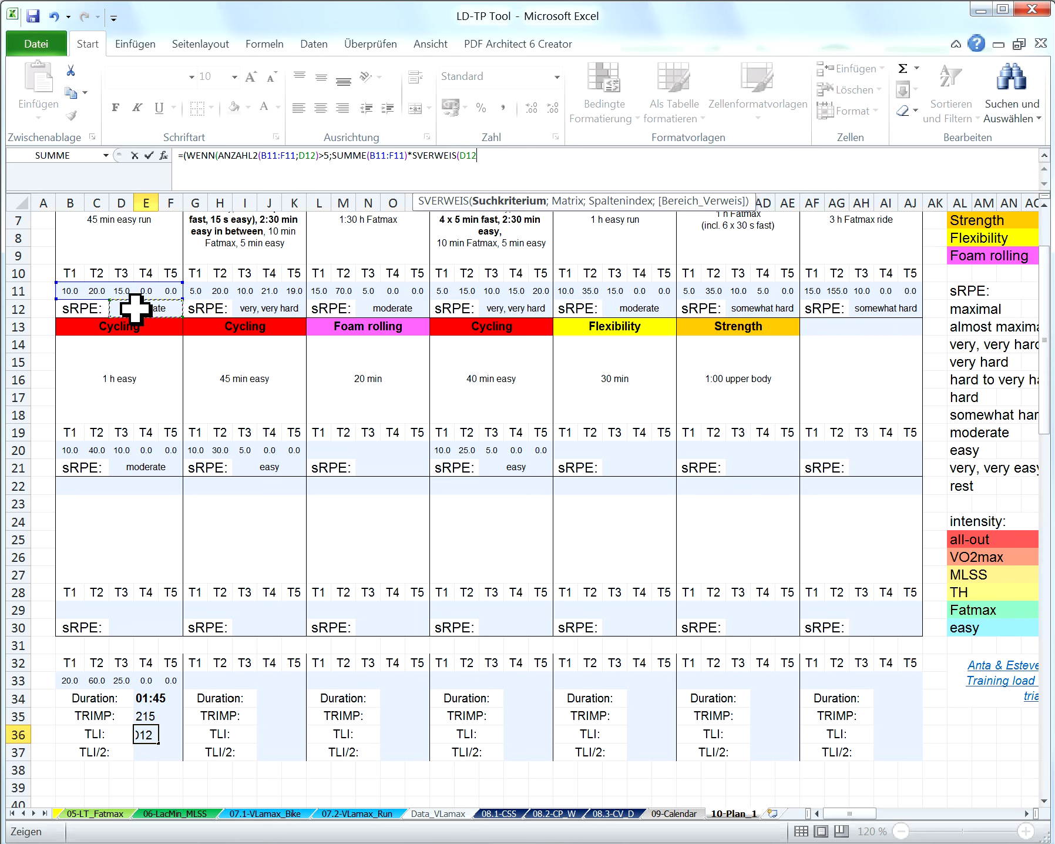
left_click(494, 158)
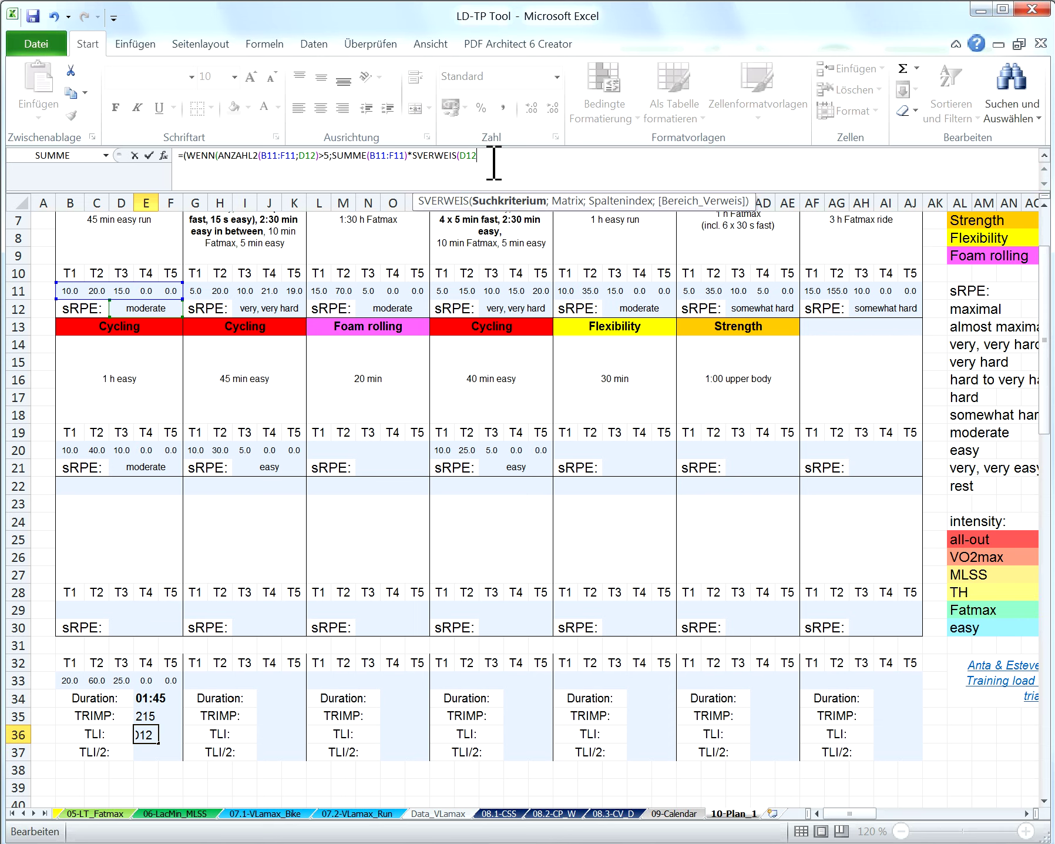
- Finish the lookup as SVERWEIS(D12;AL12:AQ22;6;FALSCH), else 0, ending with a trailing +
type(";")
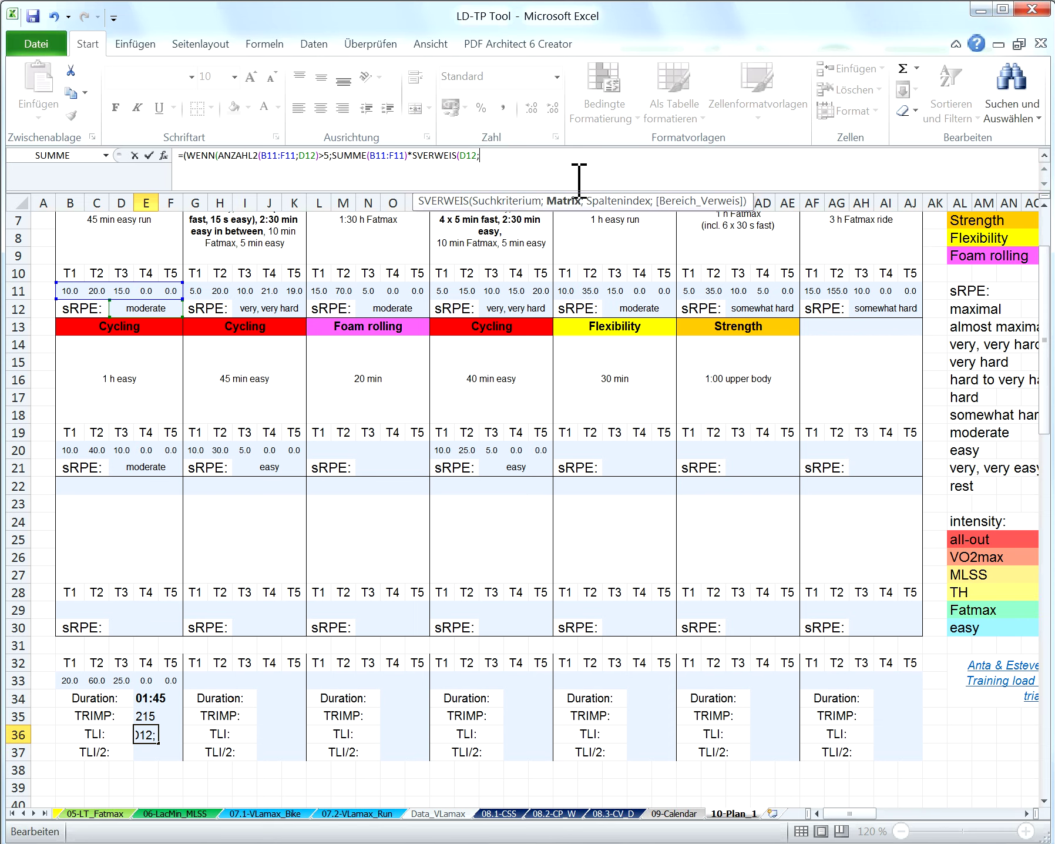
left_click_drag(861, 812, 874, 817)
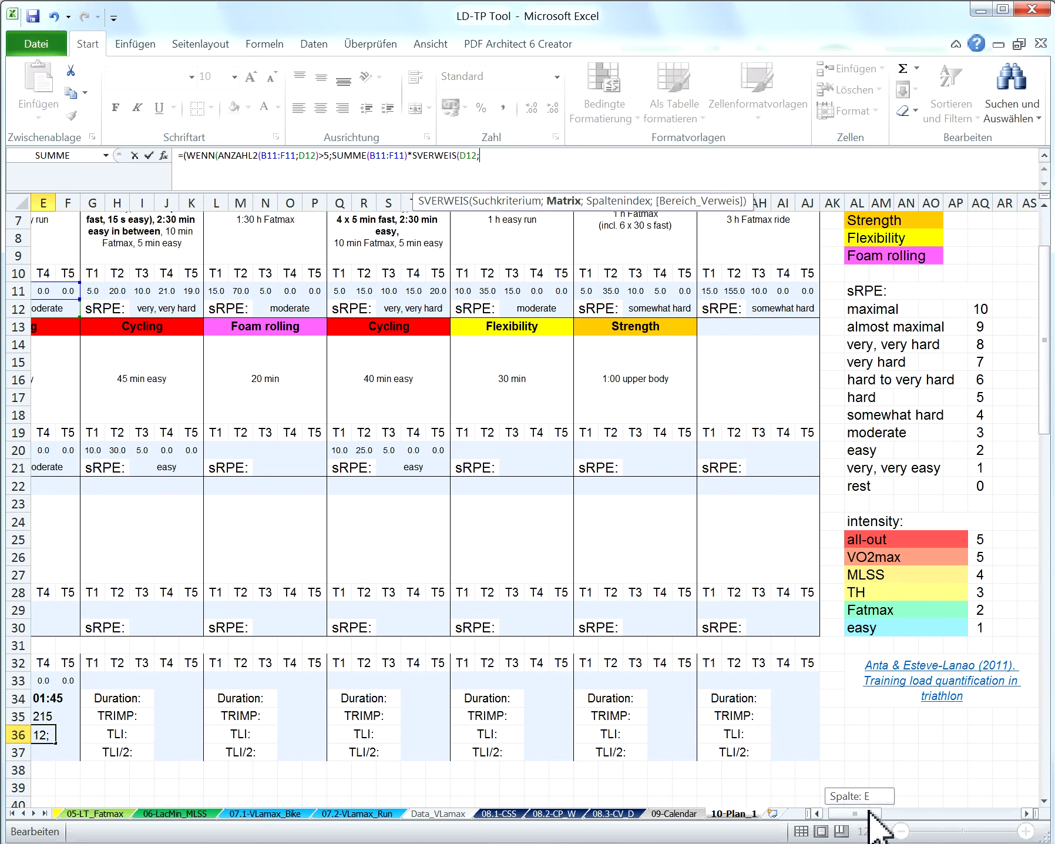
mouse_move(738, 309)
left_mouse_down()
mouse_move(852, 471)
mouse_move(853, 487)
left_mouse_up()
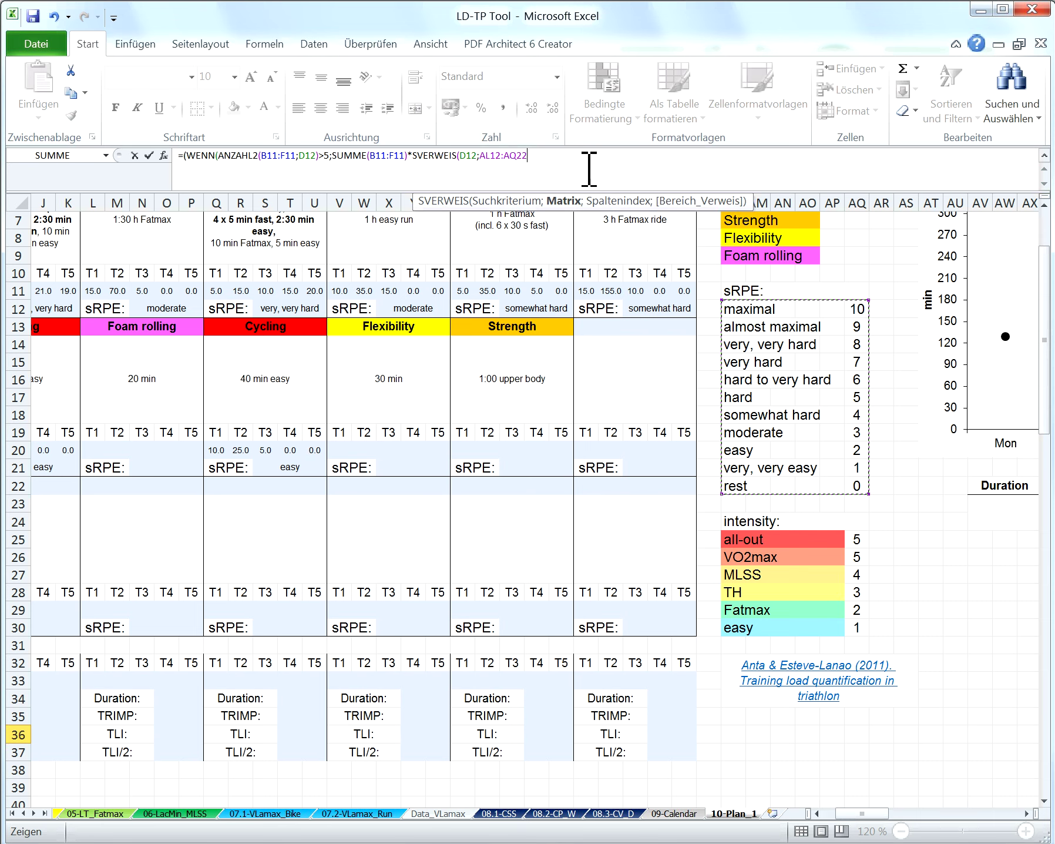
left_click(545, 157)
type(";6")
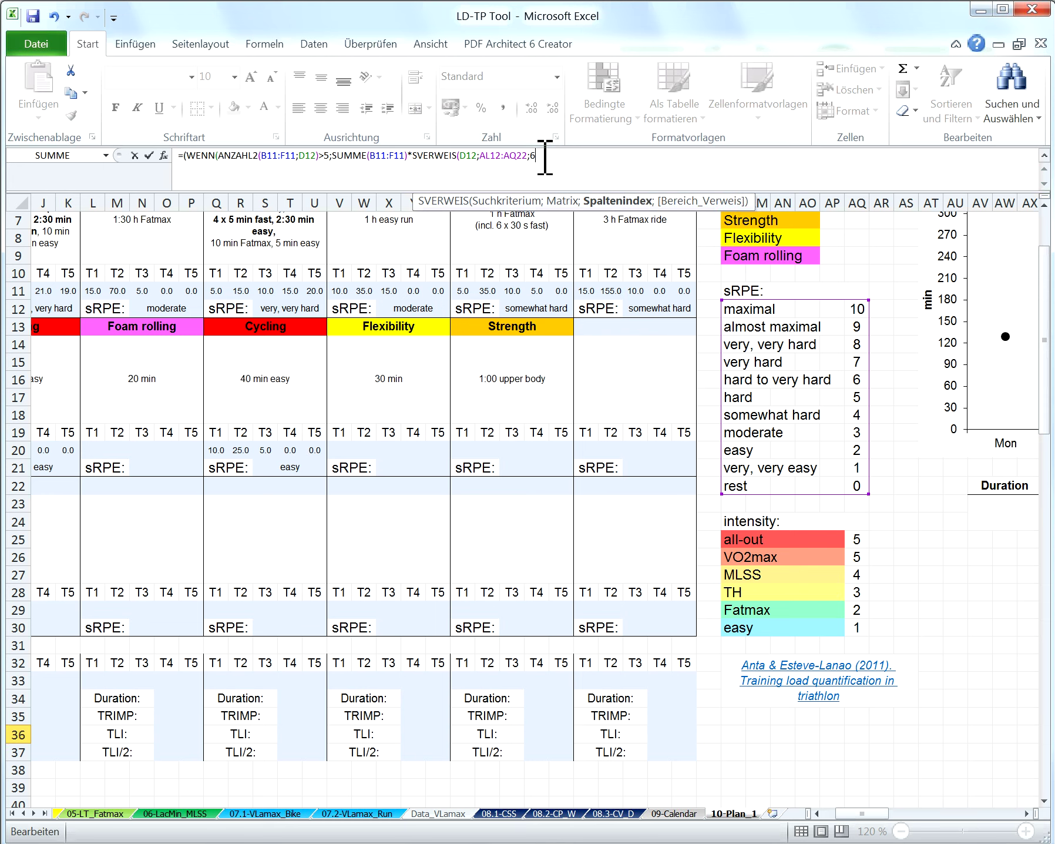
type(";")
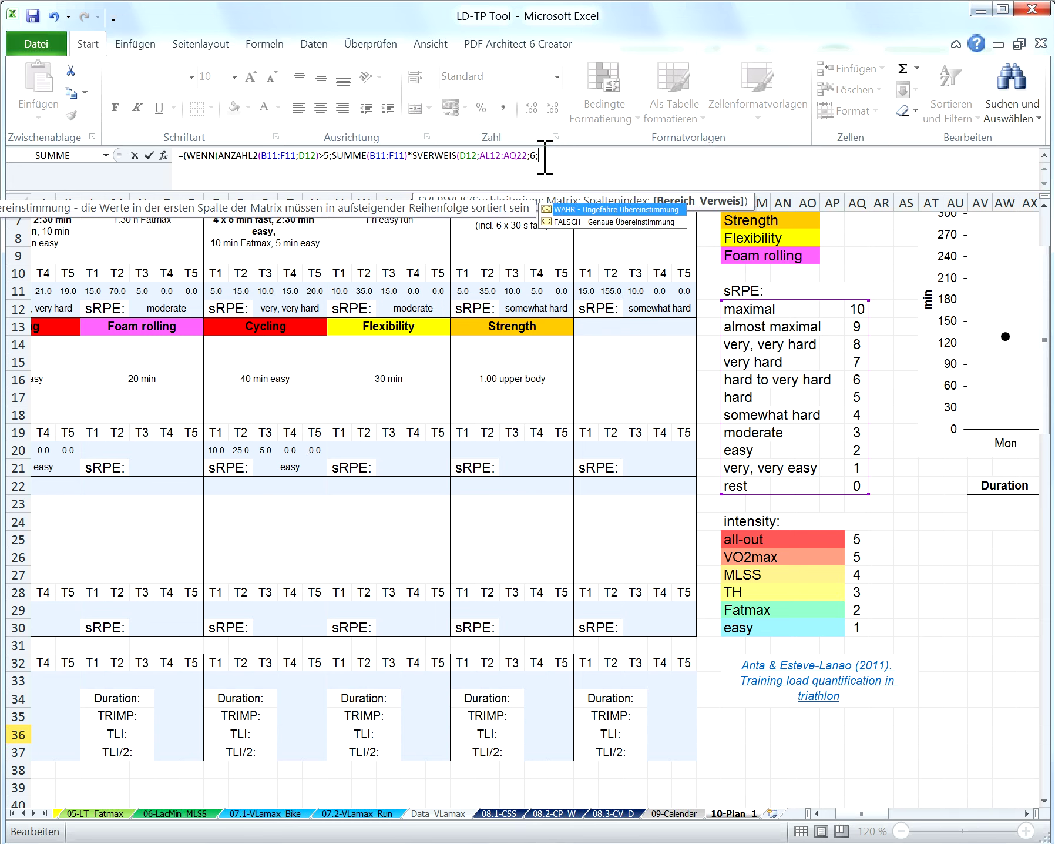
double_click(573, 222)
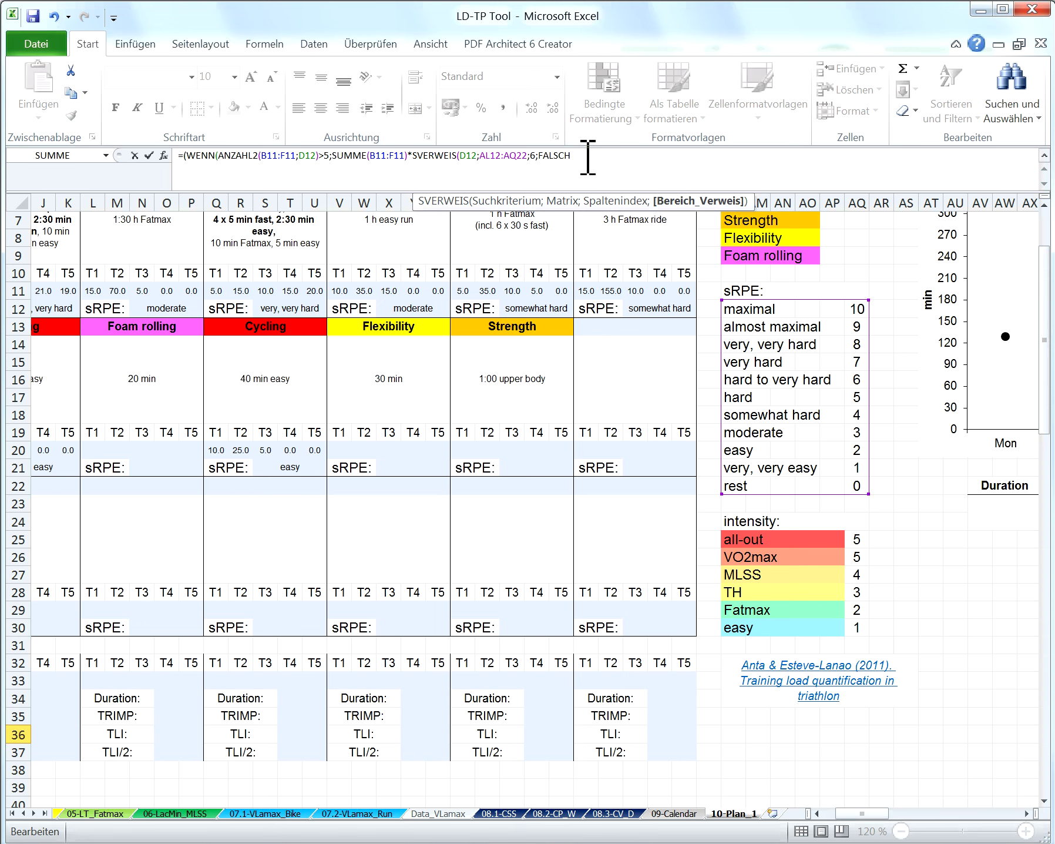
type(")")
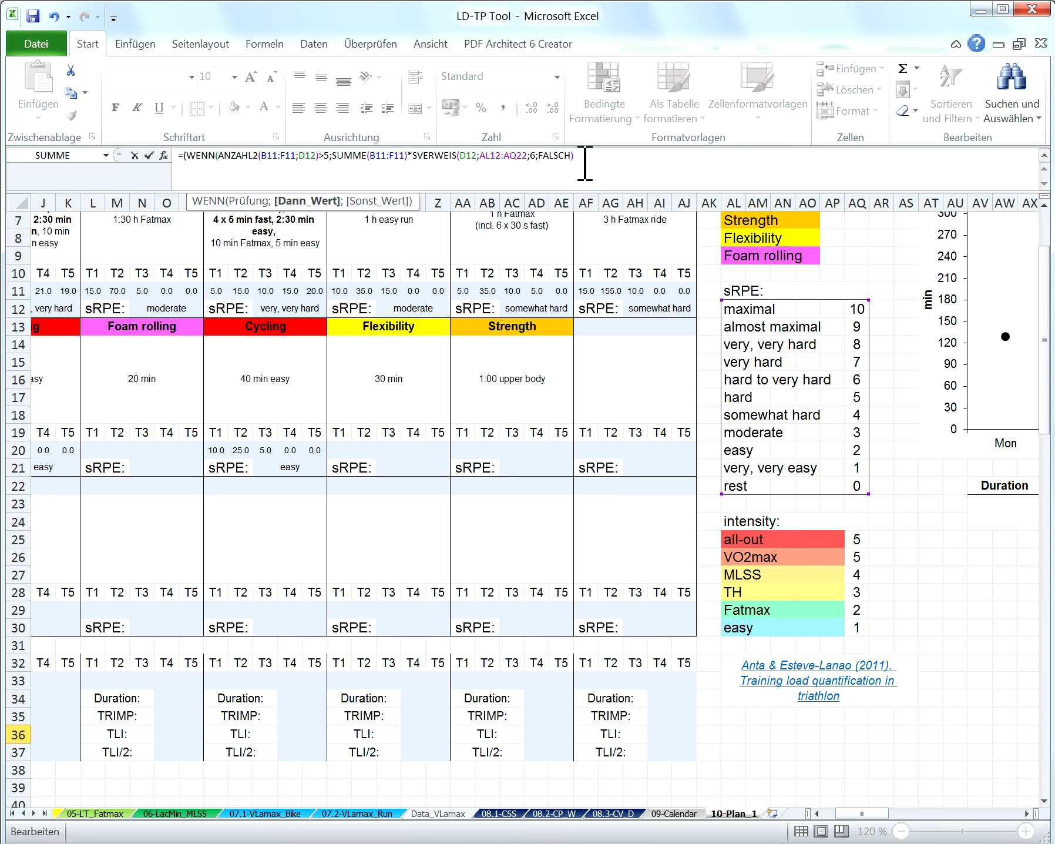
type(";0)")
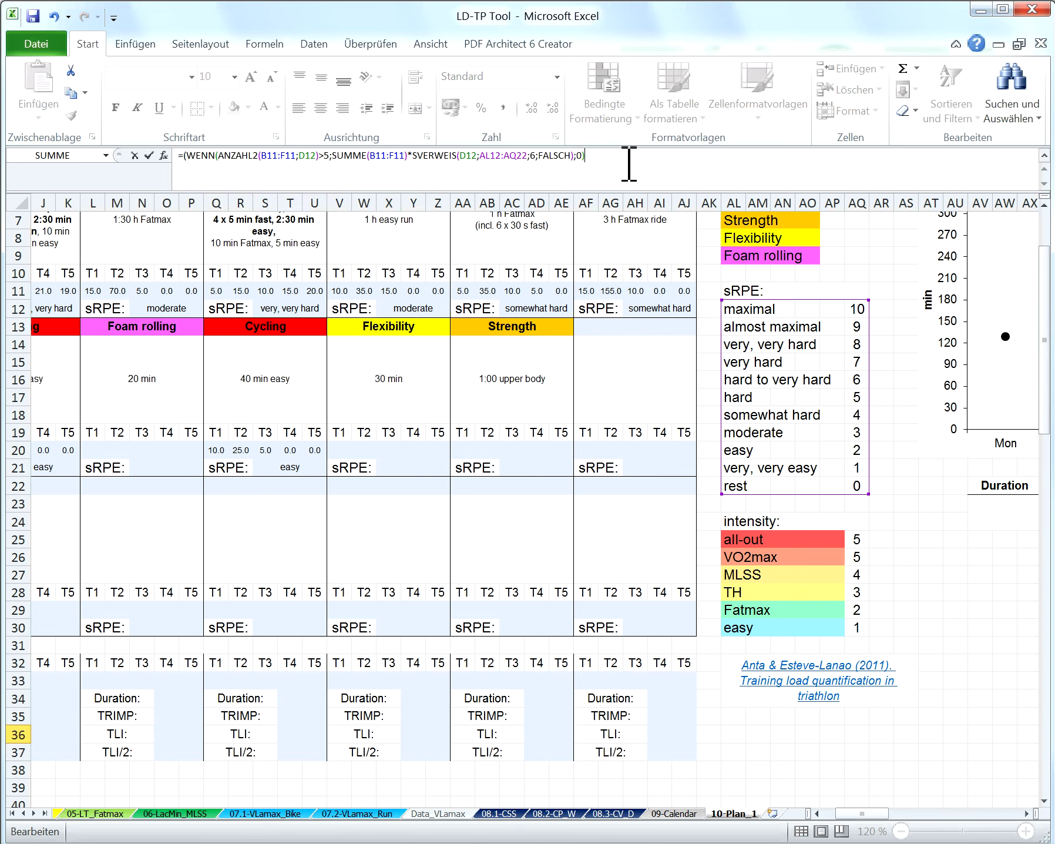
type(")")
type("+")
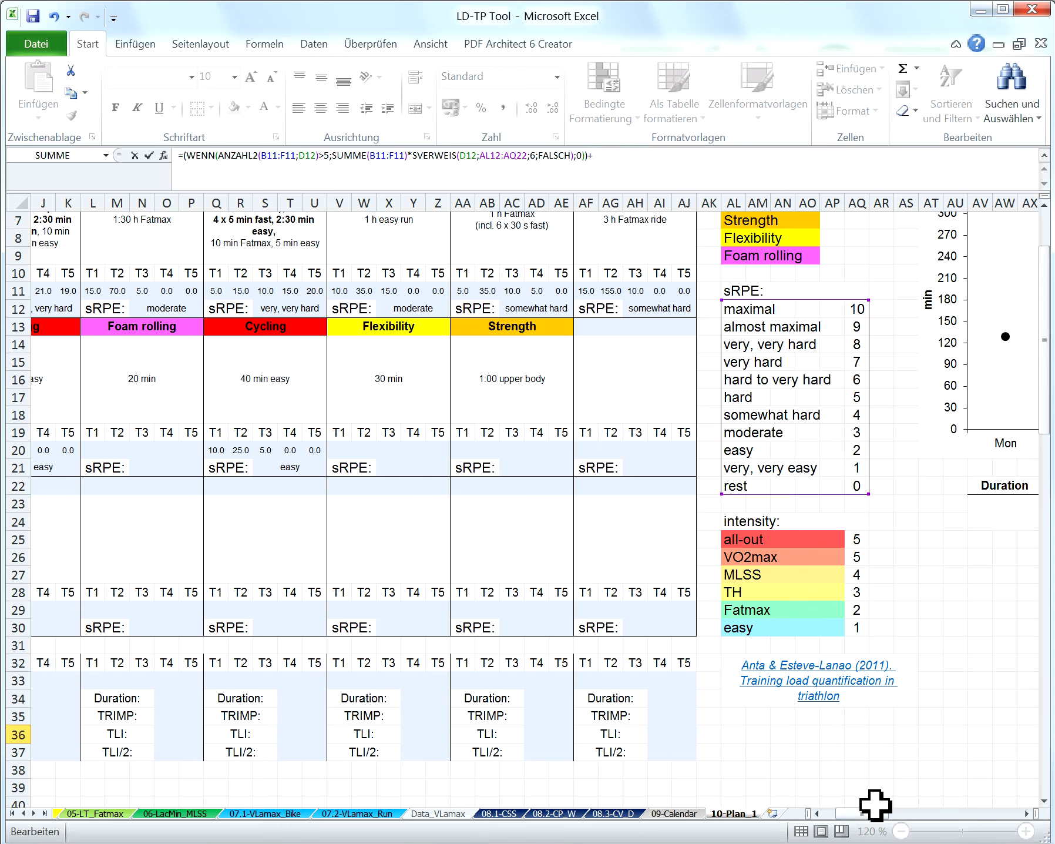
- Lock the E36 lookup table to the absolute range $AL$12:$AQ$22
left_click_drag(869, 814, 851, 818)
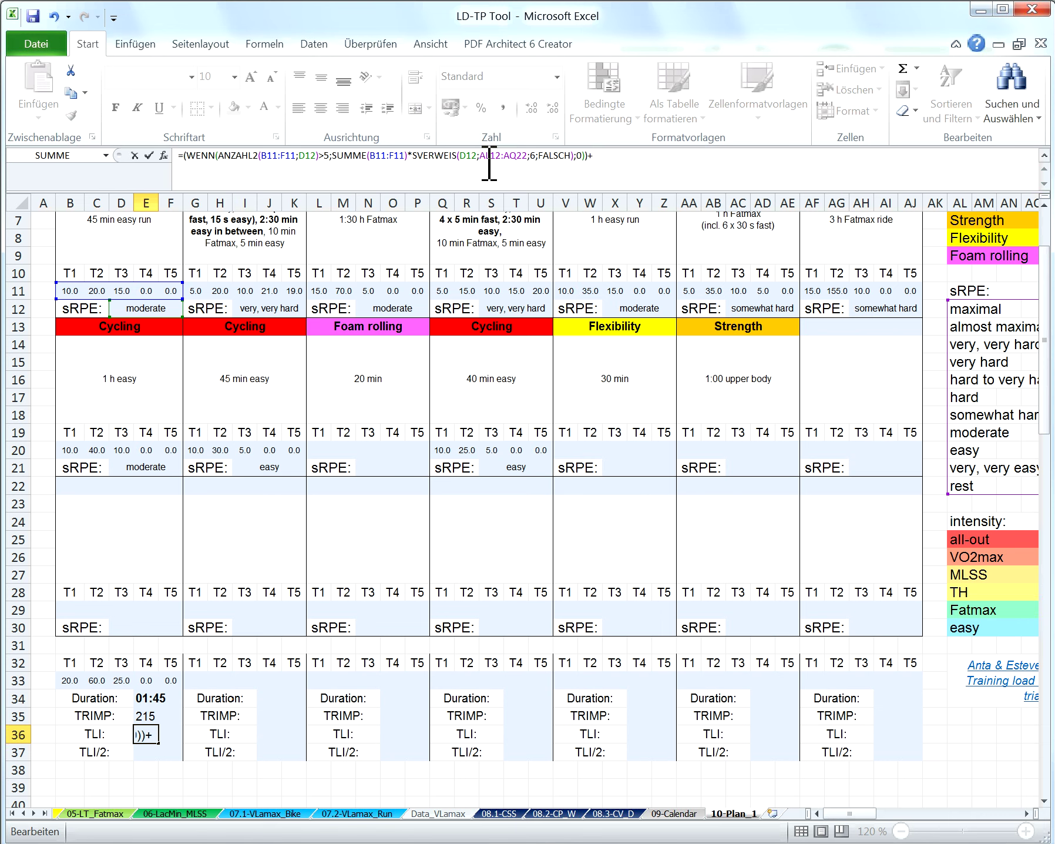
left_click(489, 159)
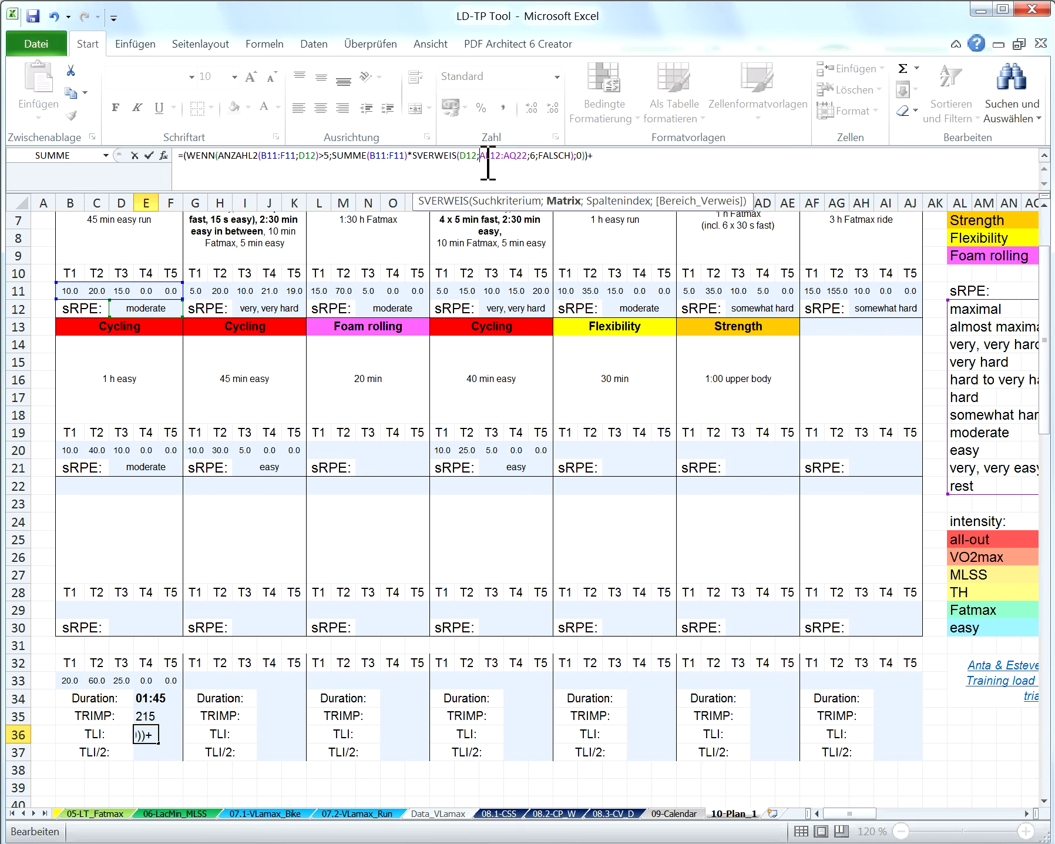
type("$")
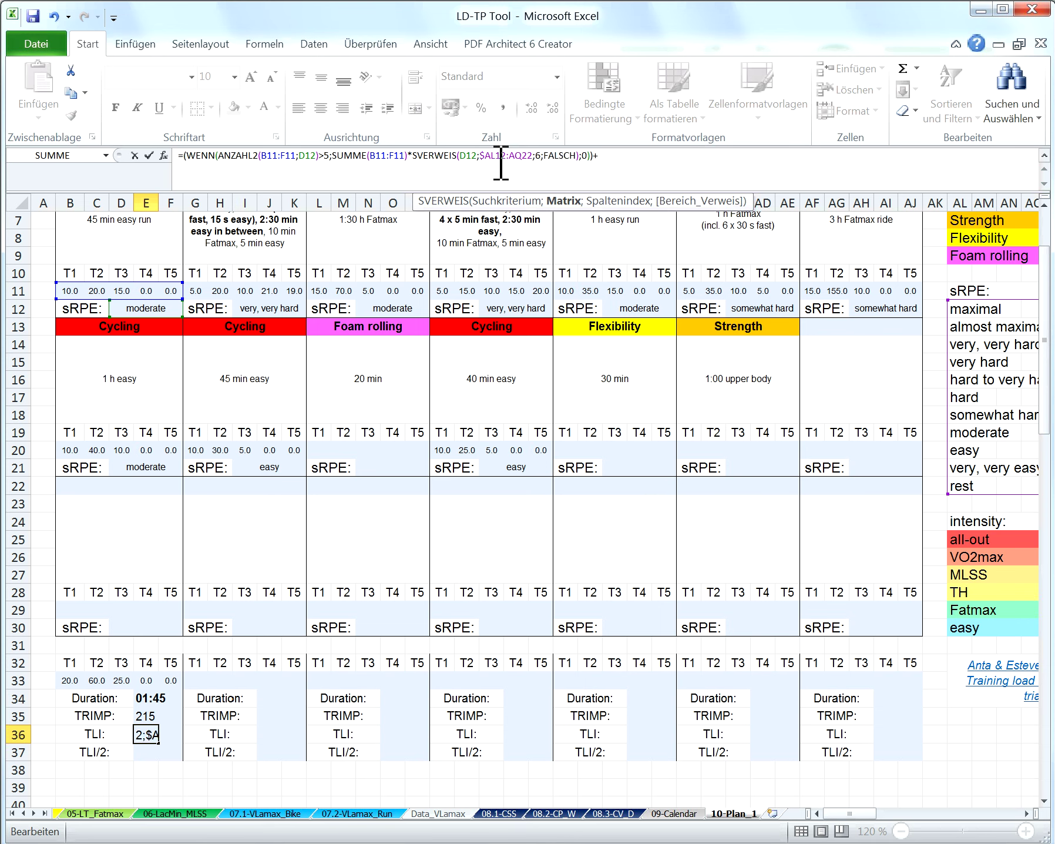
left_click(504, 164)
type("$")
key("Right")
key("Right")
key("Right")
type("$AL$")
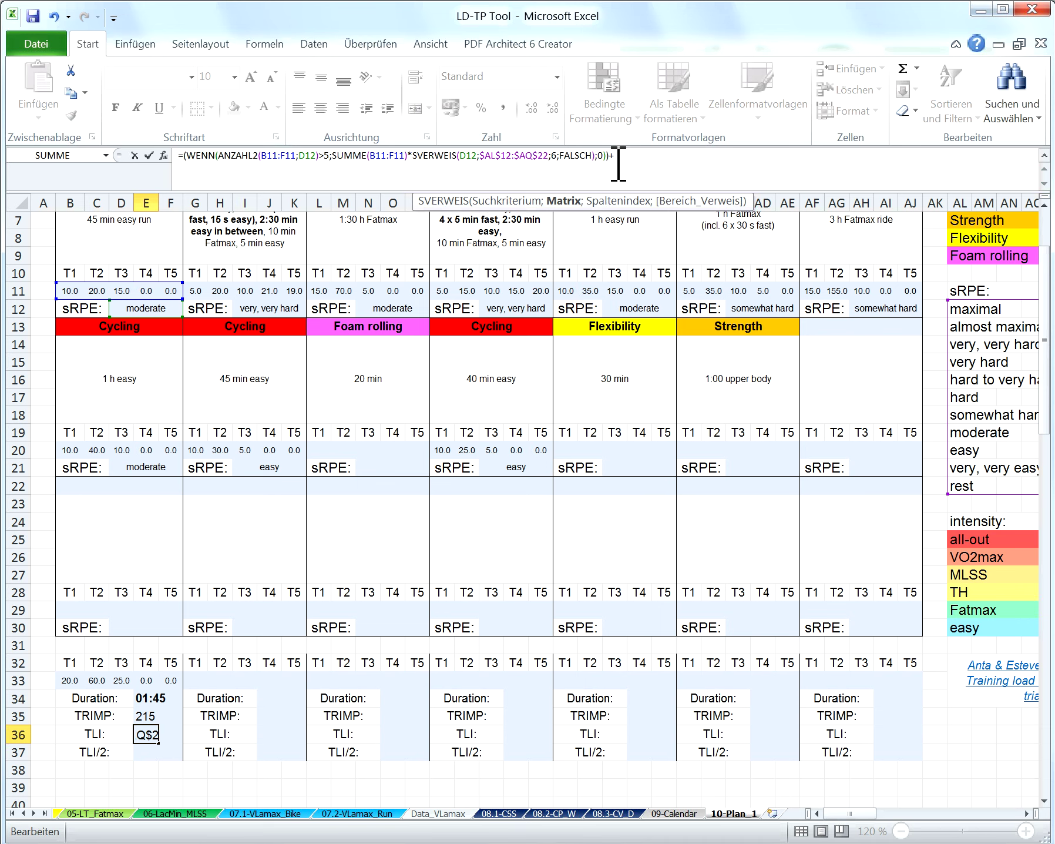
left_click_drag(611, 157, 191, 162)
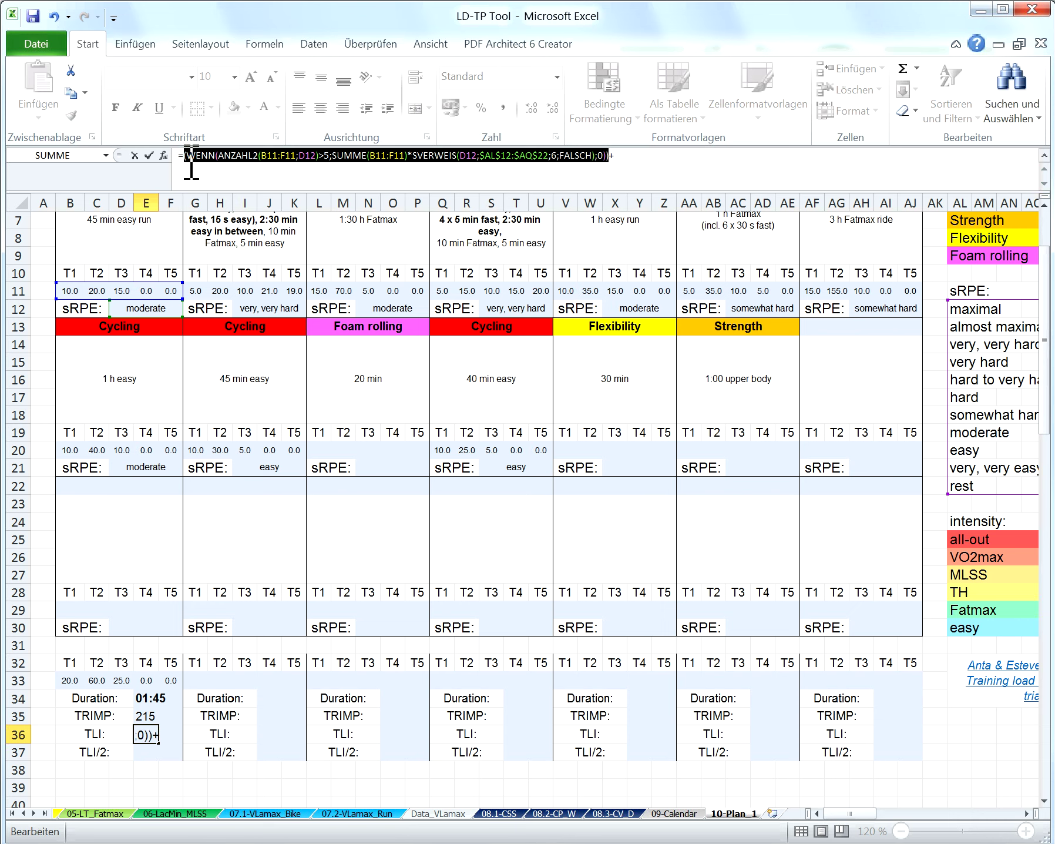
- Append a second session load term to the TLI formula using B20:F20 and D21
key("ctrl+c")
left_click(646, 164)
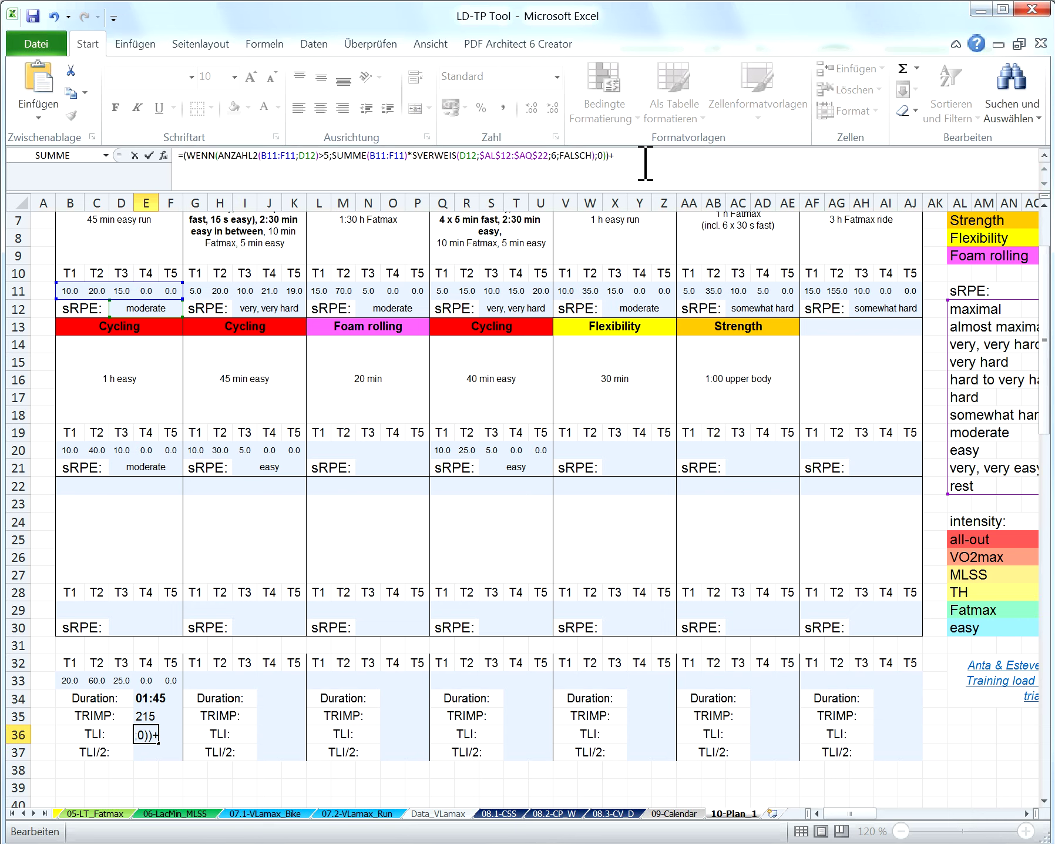
key("ctrl+v")
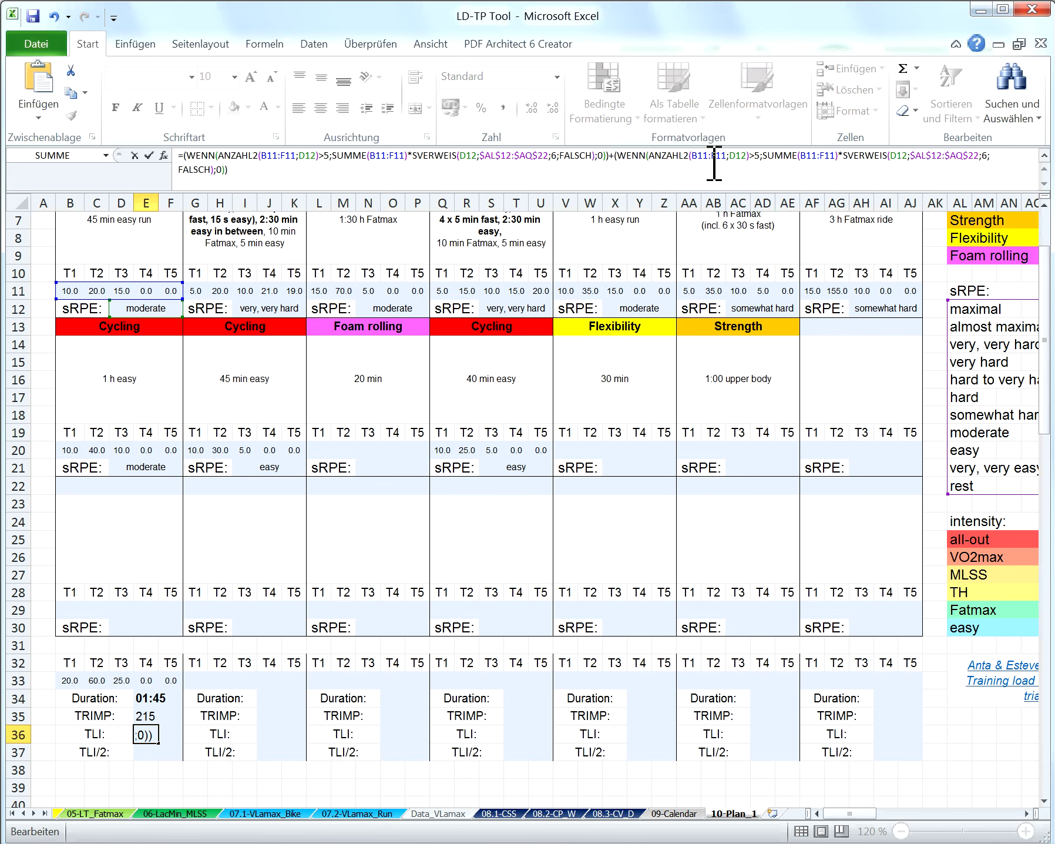
left_click_drag(700, 160, 716, 160)
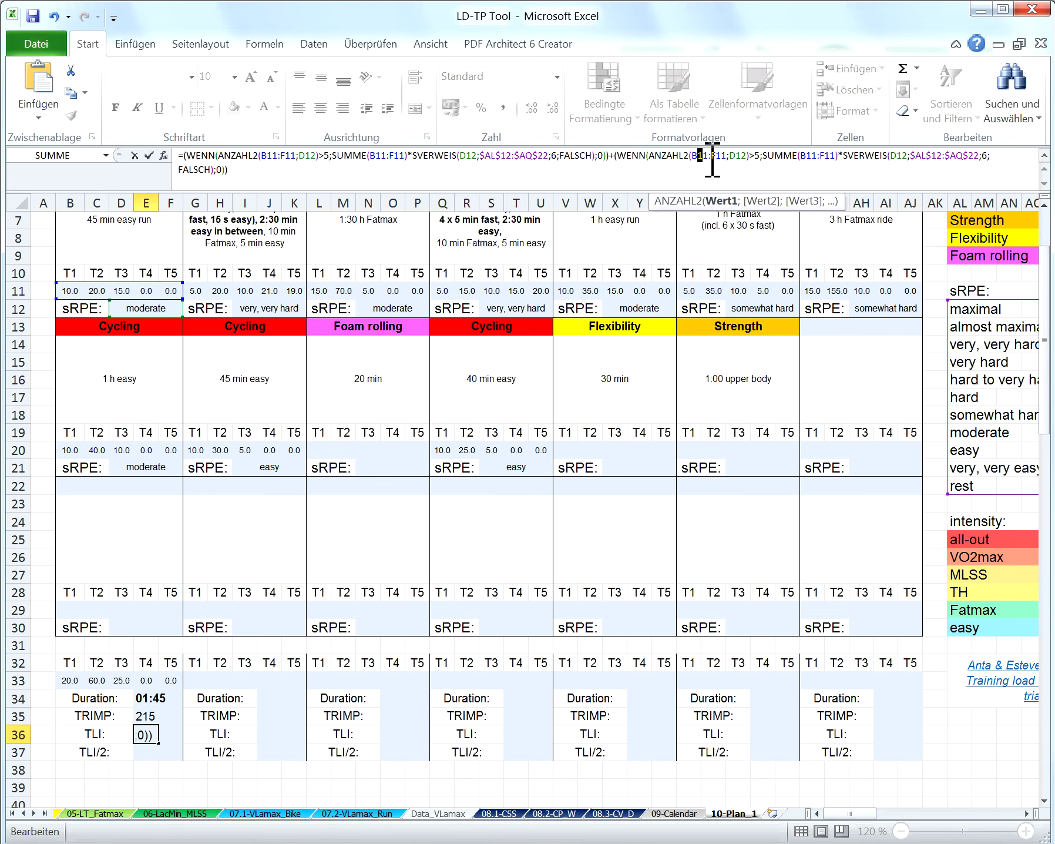
type("20")
left_click_drag(717, 156, 727, 157)
type("20")
left_click_drag(741, 157, 748, 156)
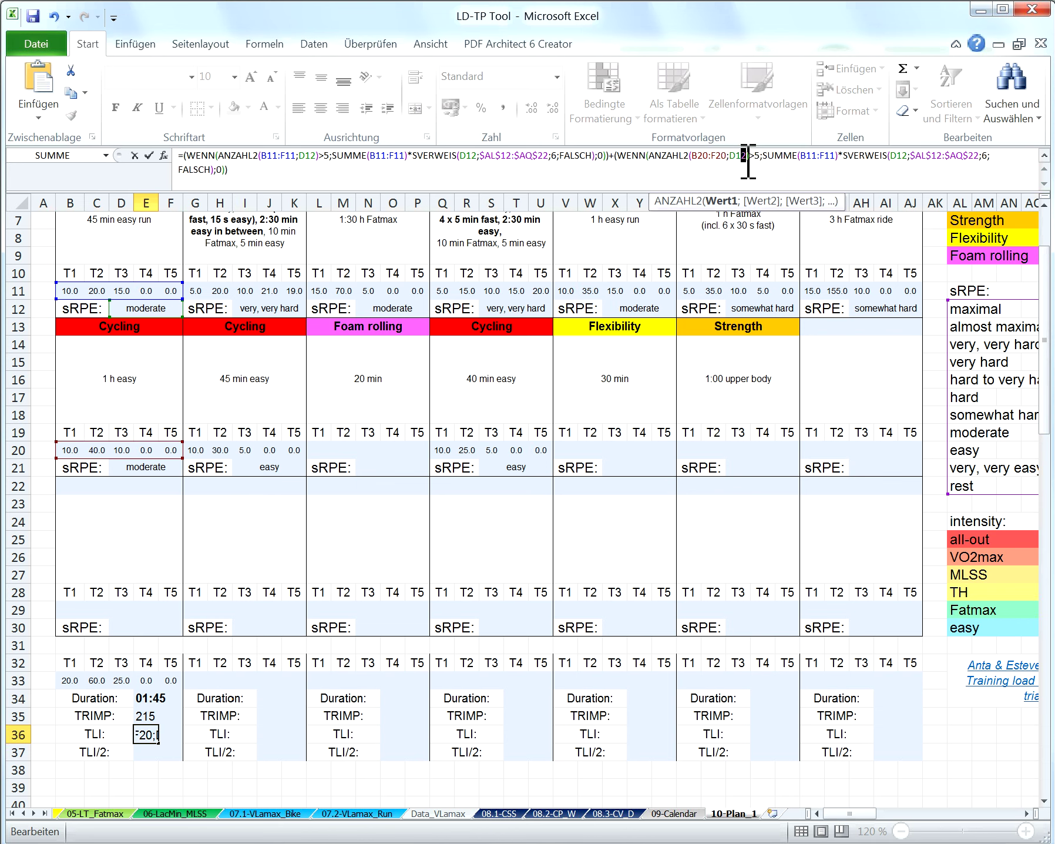
type("21")
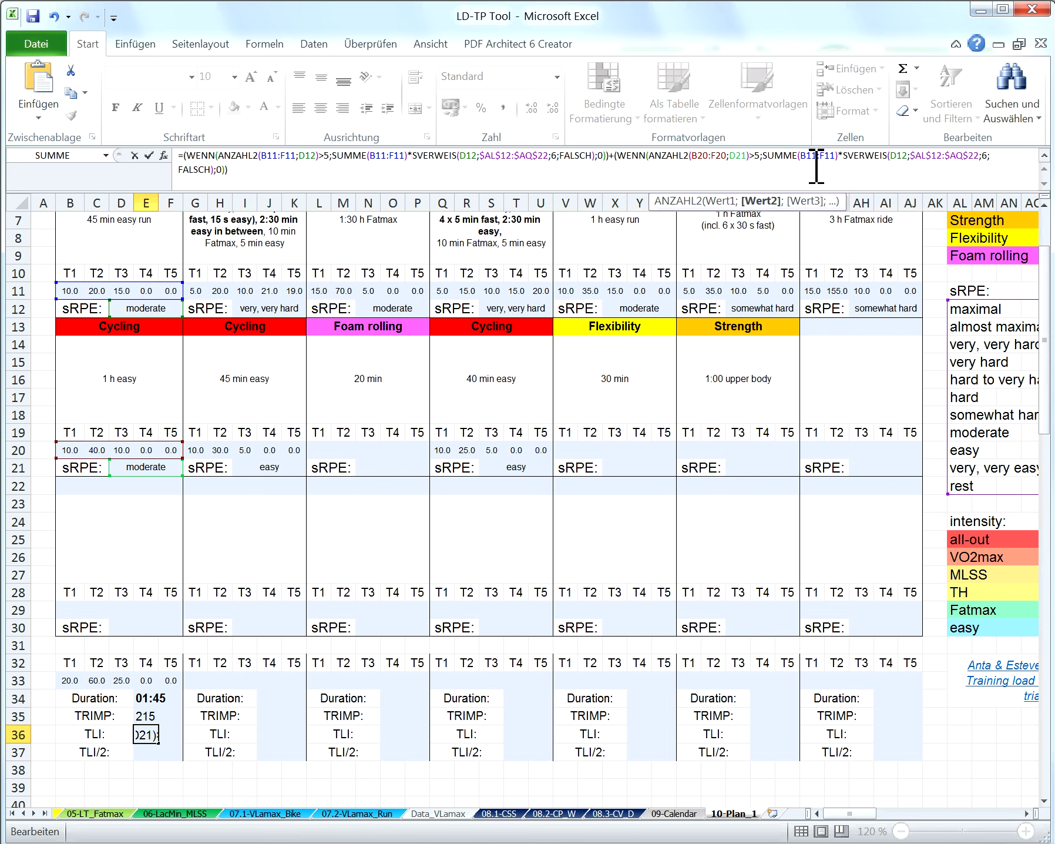
left_click_drag(806, 156, 844, 166)
type("20:F20")
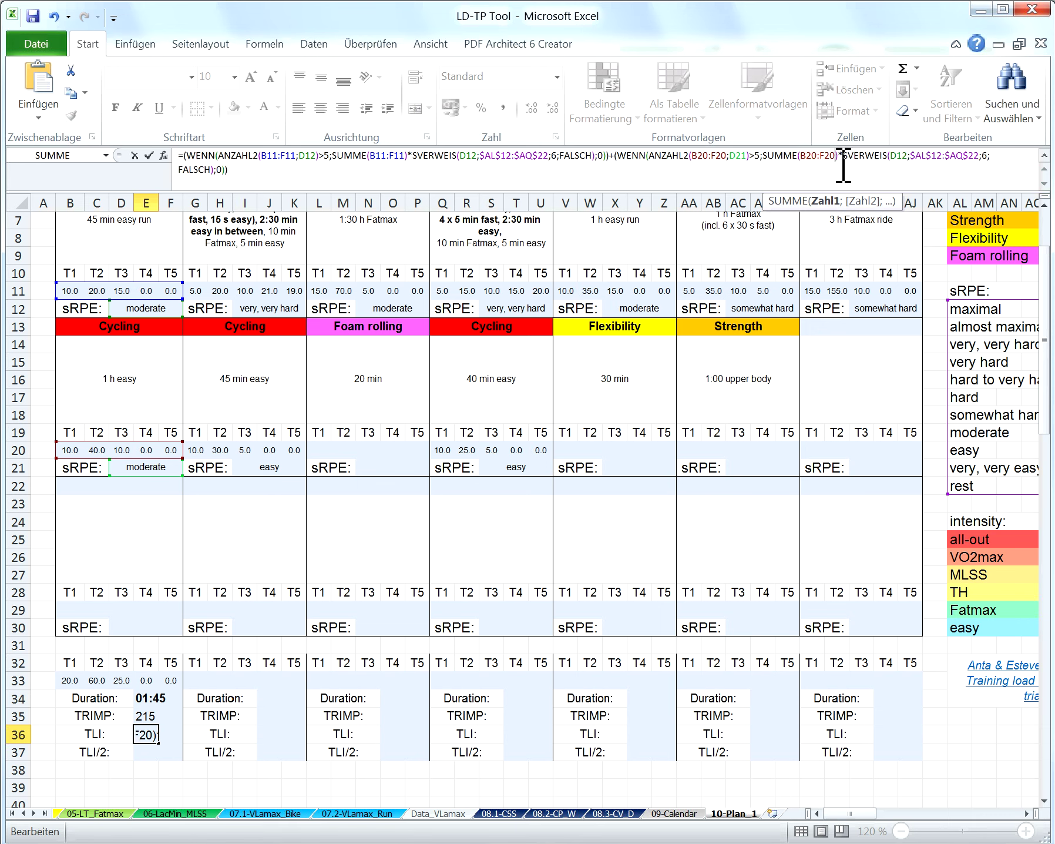
left_click_drag(898, 156, 905, 156)
type("21")
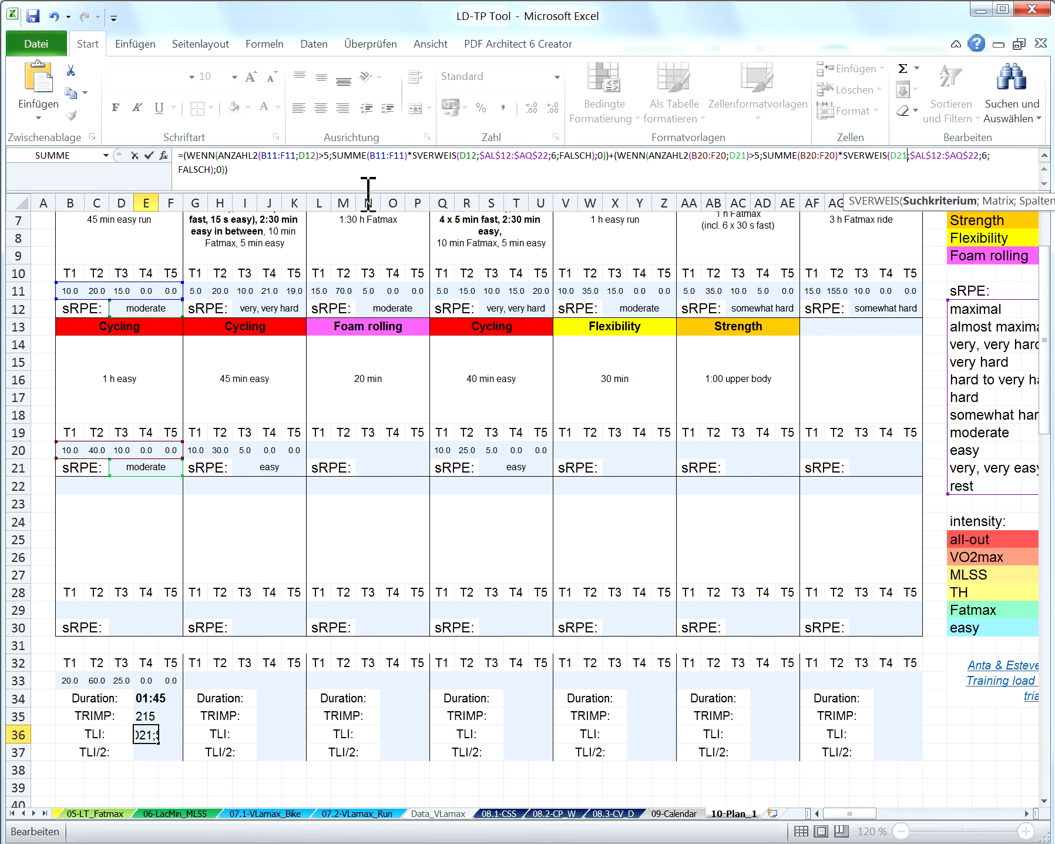
- Add a third load term and retarget its WENN references to B29, F29 and D30
left_click(312, 181)
type("+")
mouse_move(236, 175)
left_mouse_down()
mouse_move(748, 173)
mouse_move(623, 170)
left_mouse_up()
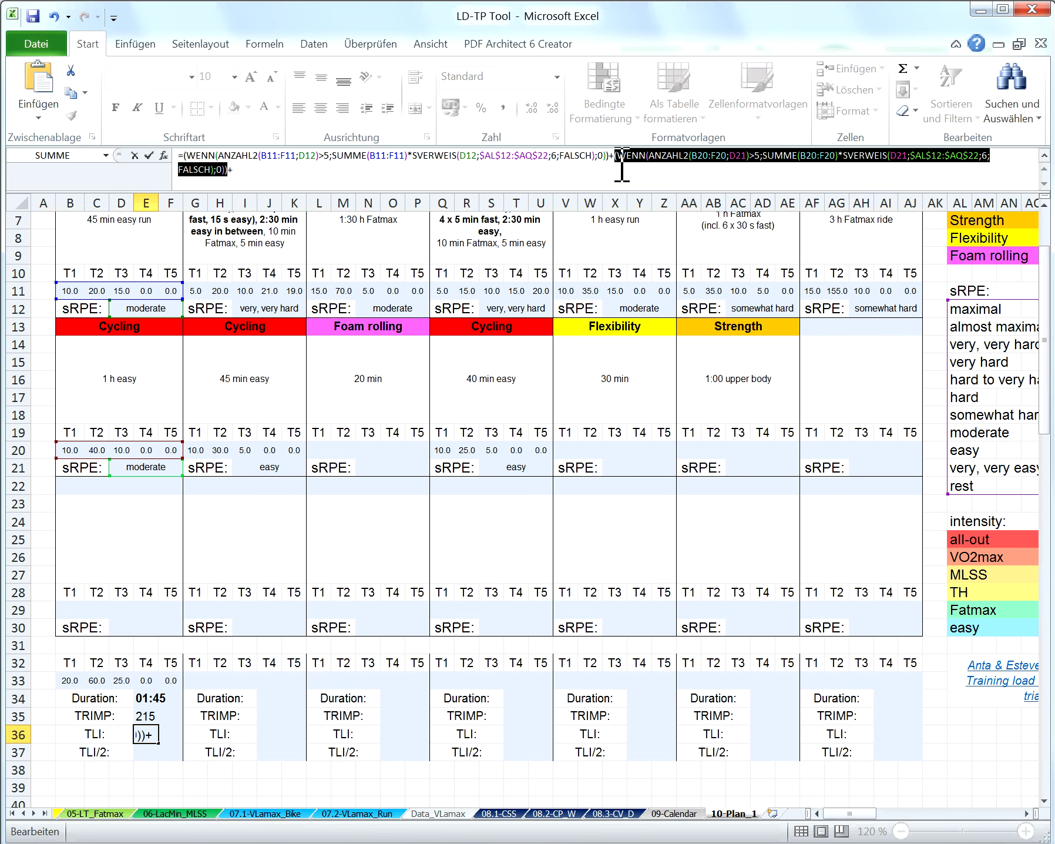
left_click(282, 175)
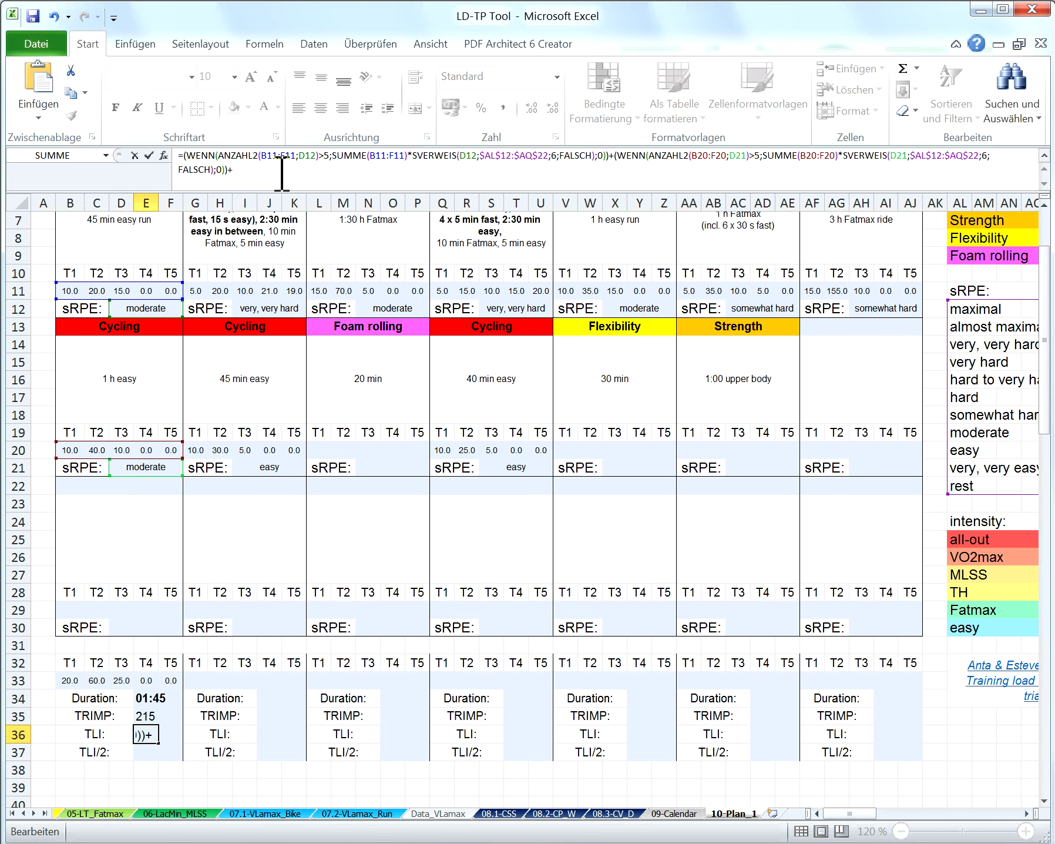
key("ctrl+v")
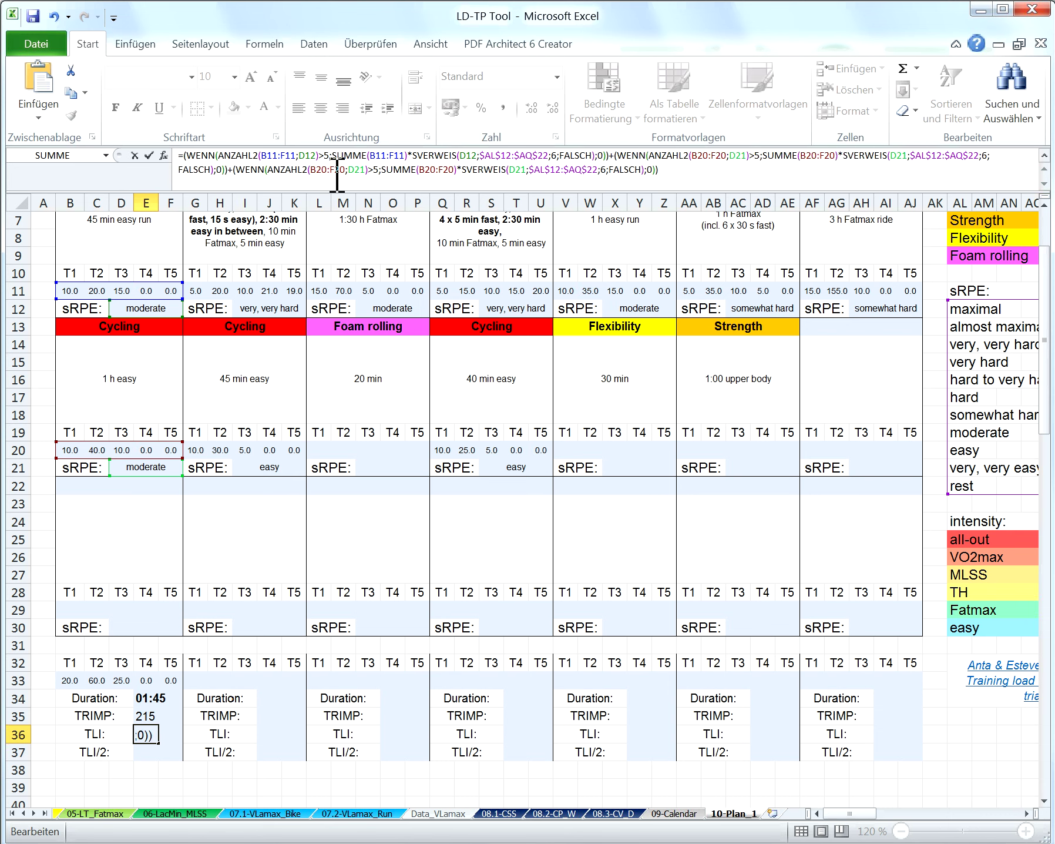
left_click(338, 174)
key("shift+Left")
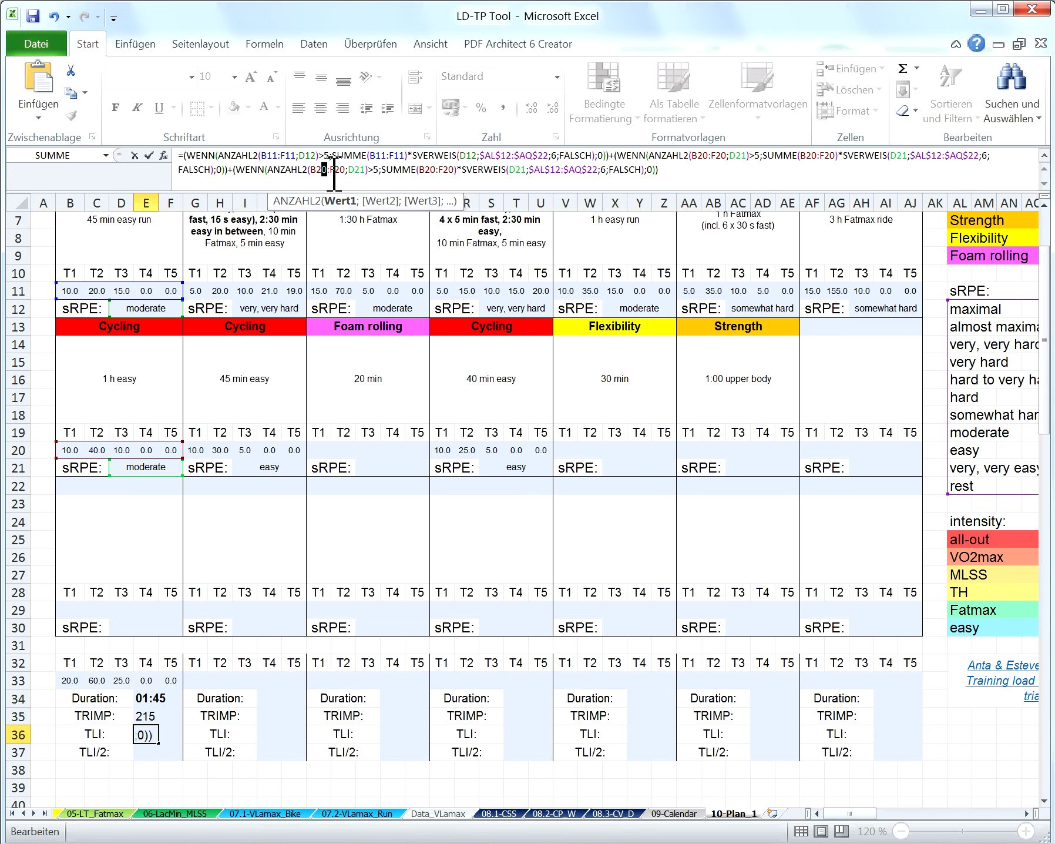
type("9")
left_click(353, 173)
key("shift+Left")
type("9")
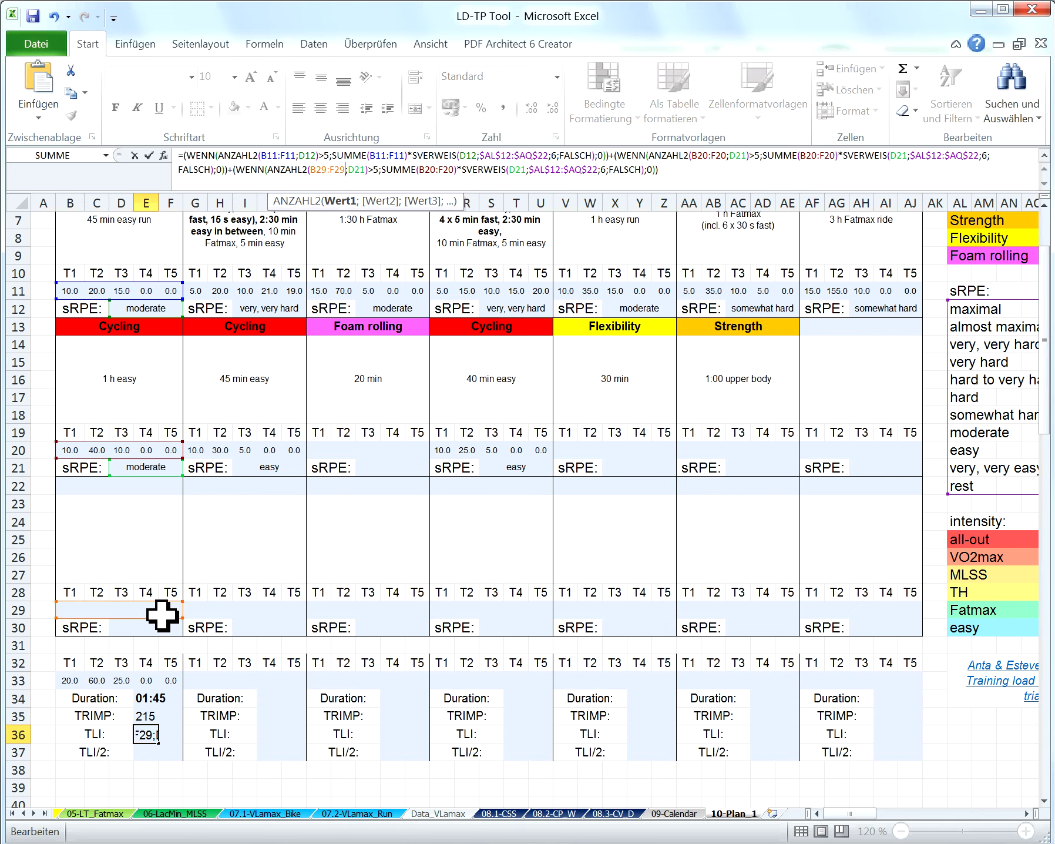
left_click(363, 169)
key("shift+Left")
type("30")
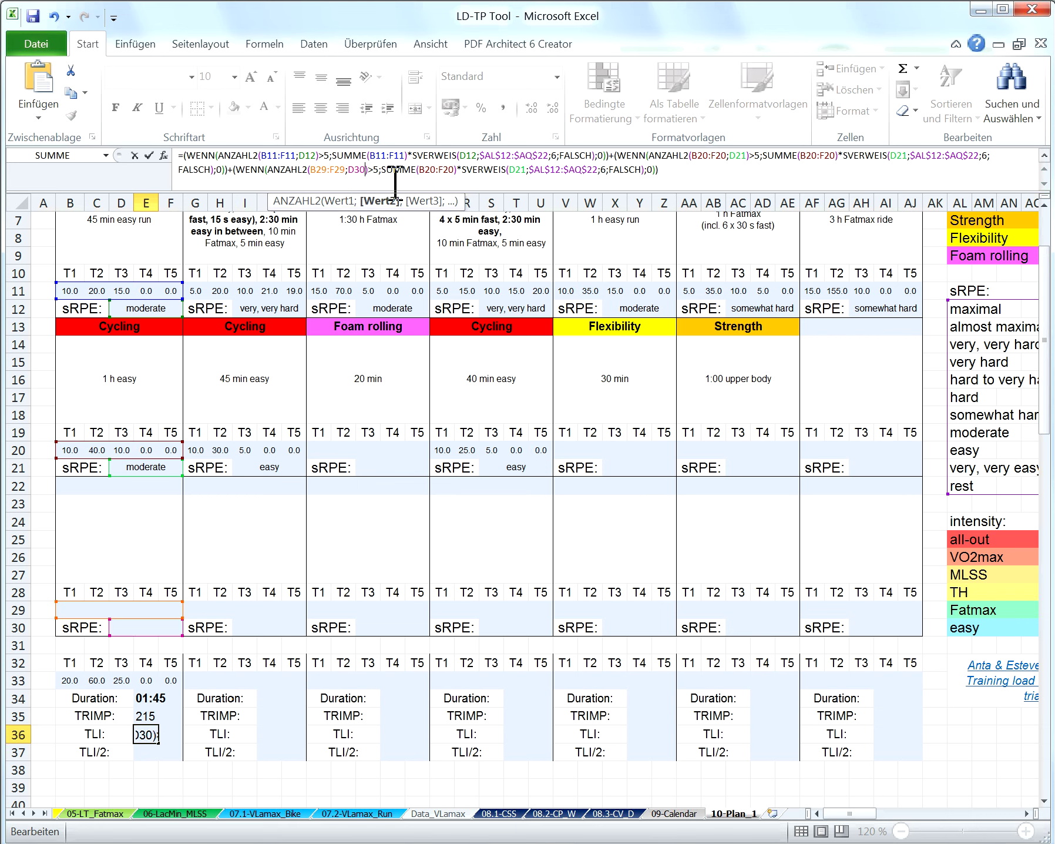
- Point the third term's sum at B29:F29 and lookup at D30, then commit E36 (315)
left_click(438, 177)
key("BackSpace")
type("9")
left_click_drag(449, 174, 457, 174)
type("9")
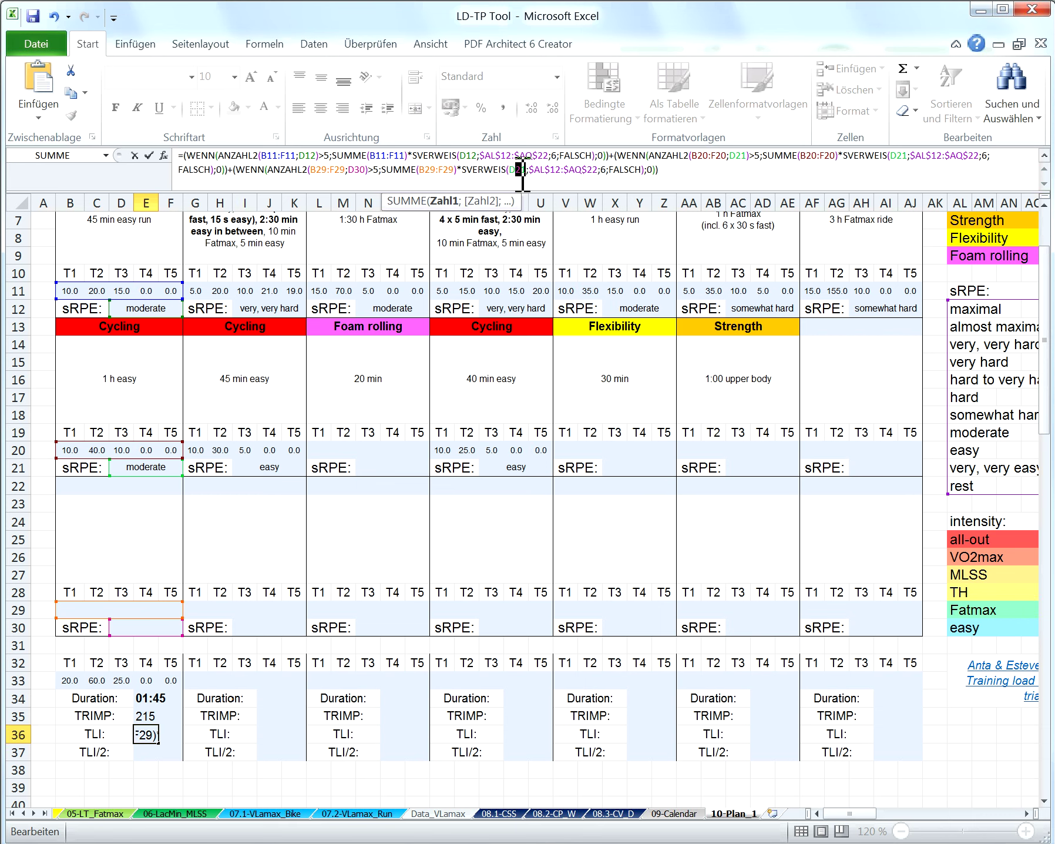
left_click(520, 170)
type("30")
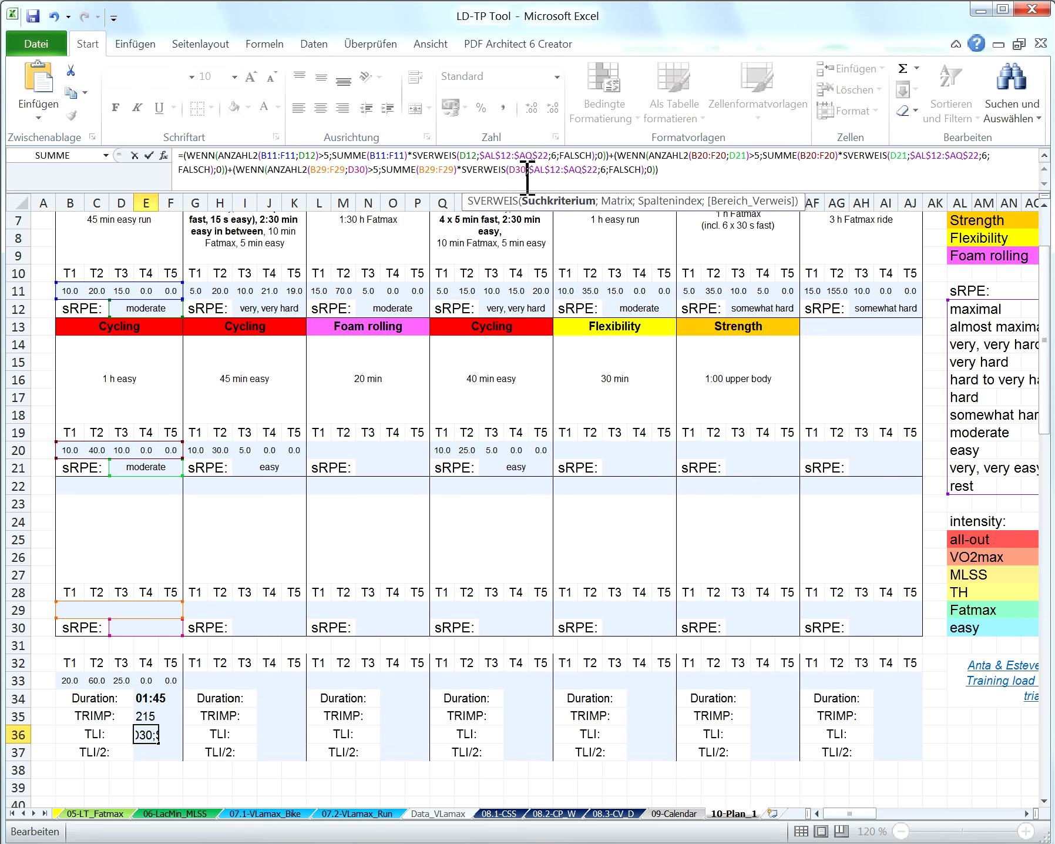
left_click(673, 170)
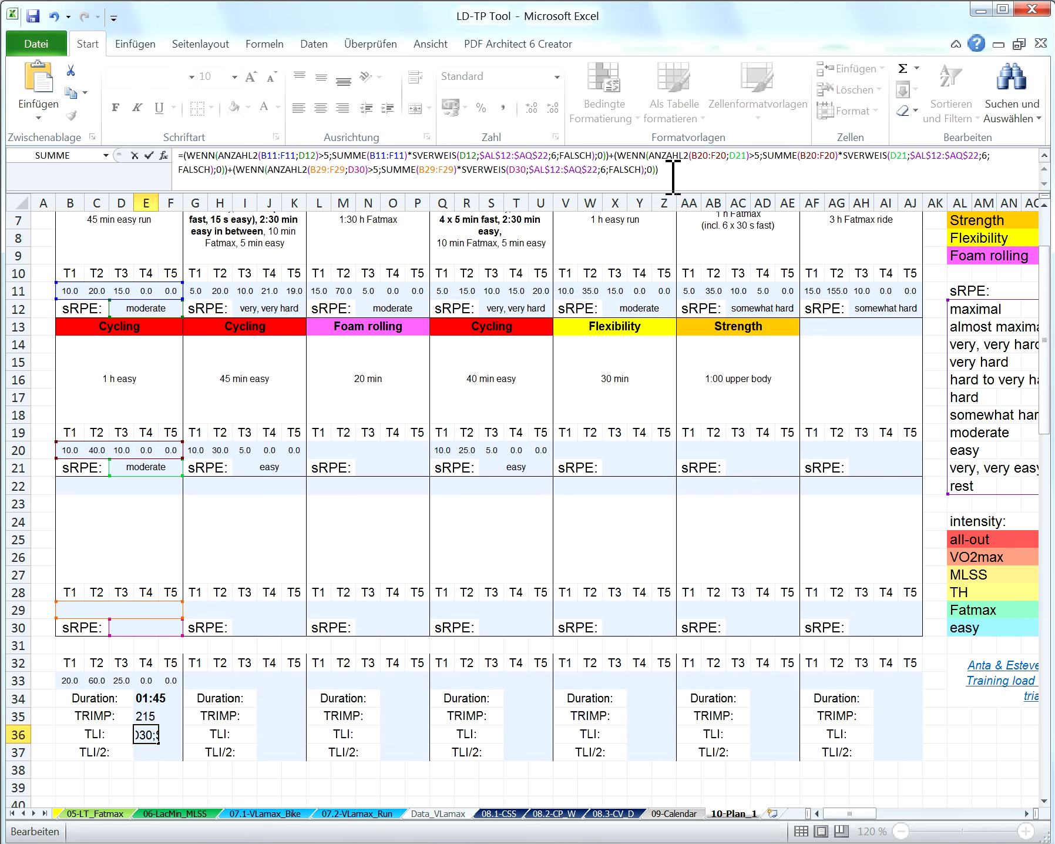
key("Return")
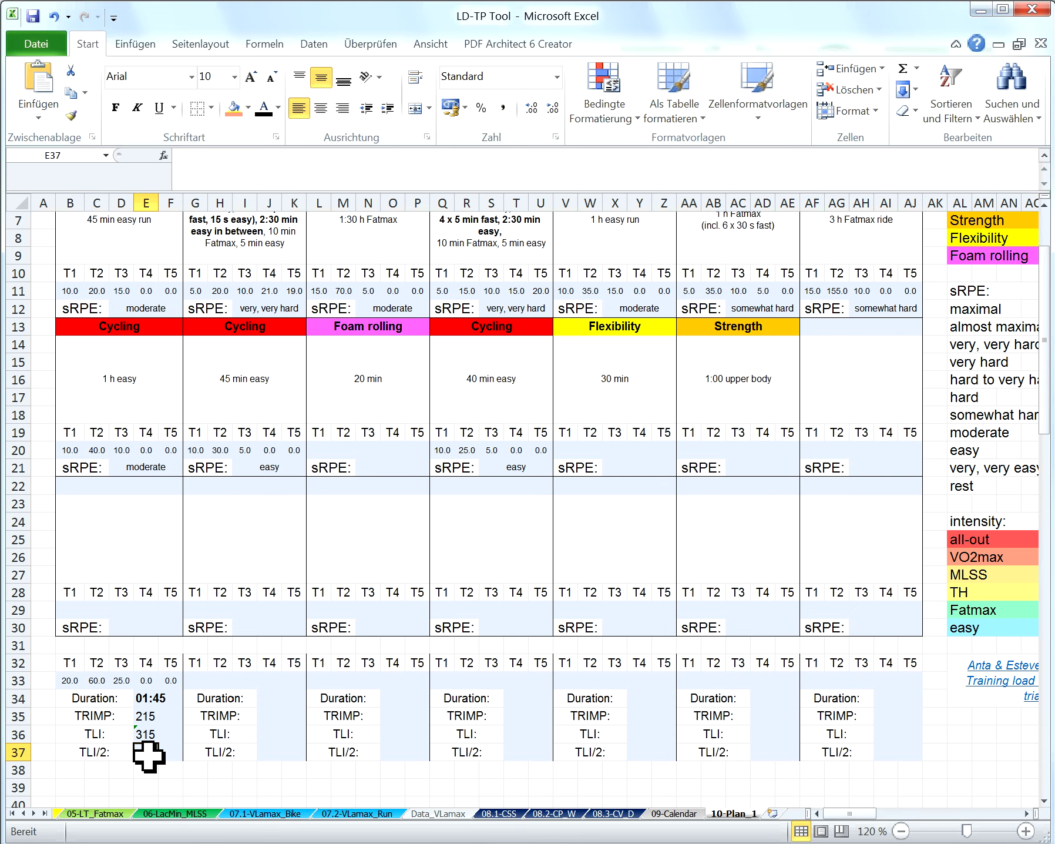
- Enter =E36/2 in E37 so TLI/2 shows 158
type("=")
left_click(146, 734)
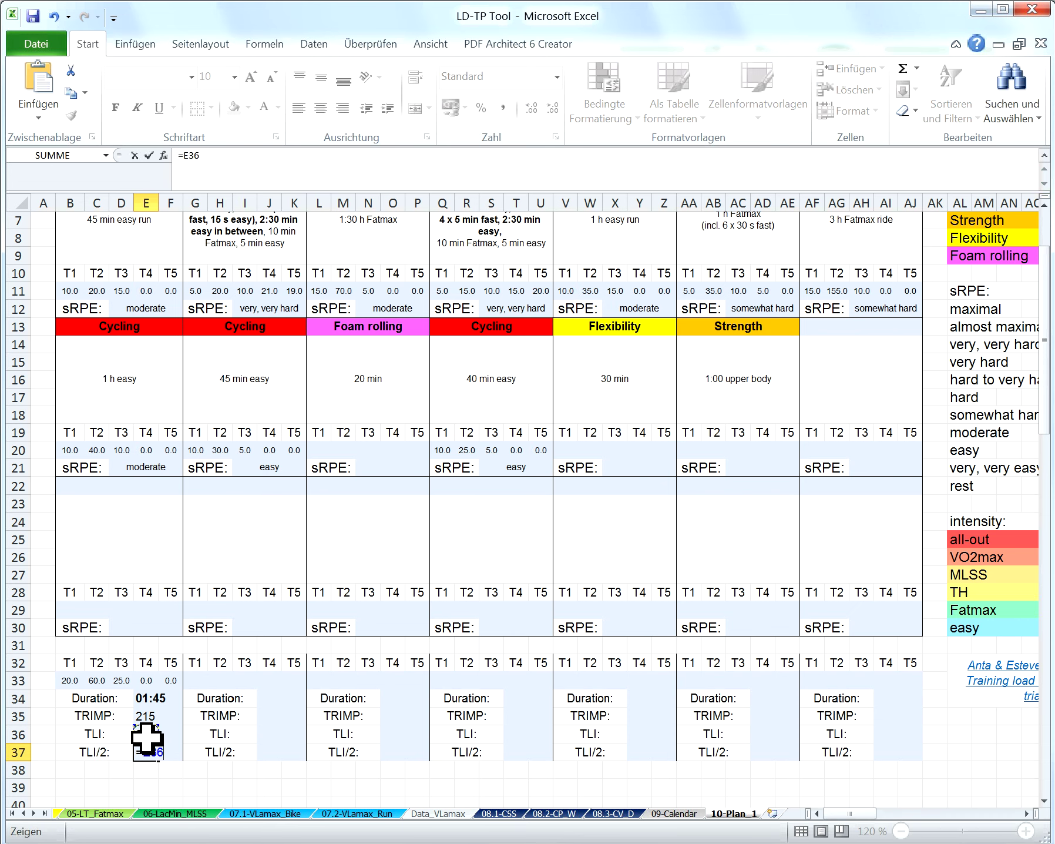
key("Return")
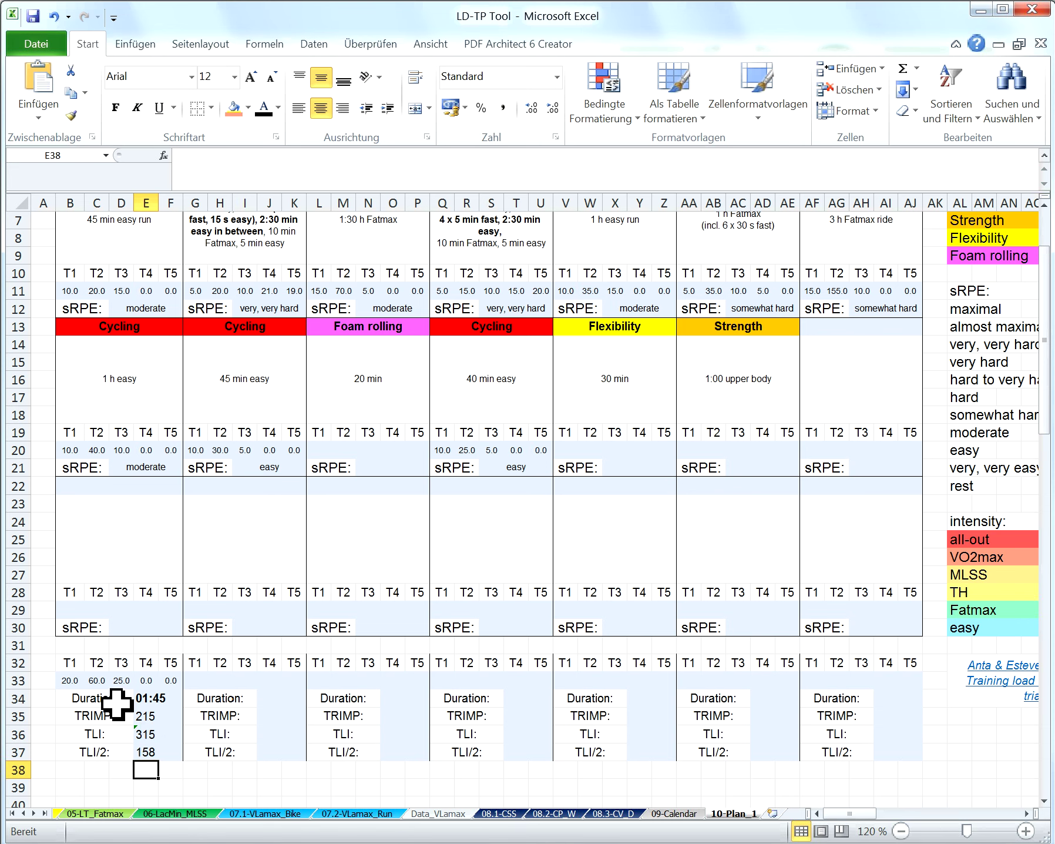
- Review the first day's Duration, TRIMP, TLI and TLI/2 formulas and other days' Duration cells
left_click_drag(113, 698, 155, 699)
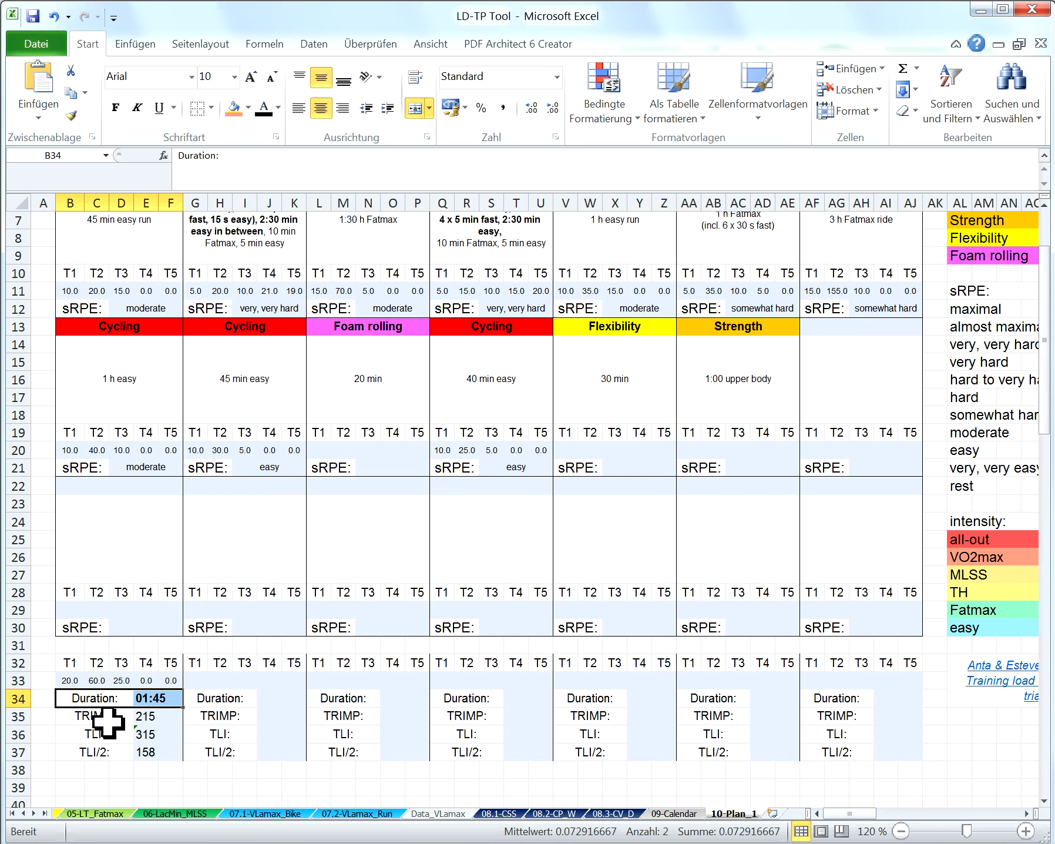
mouse_move(108, 722)
left_mouse_down()
mouse_move(166, 740)
mouse_move(147, 718)
mouse_move(182, 740)
left_mouse_up()
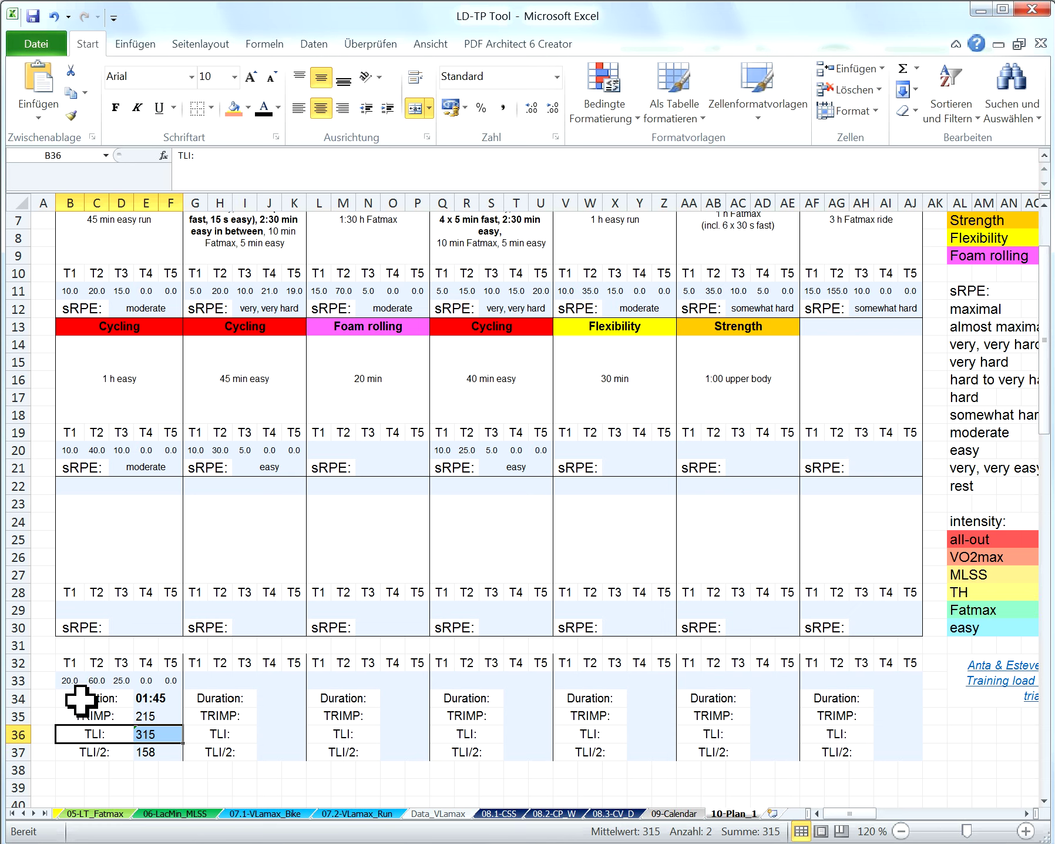
left_click(80, 700)
left_click(261, 702)
left_click(385, 701)
left_click(758, 700)
left_click(322, 703)
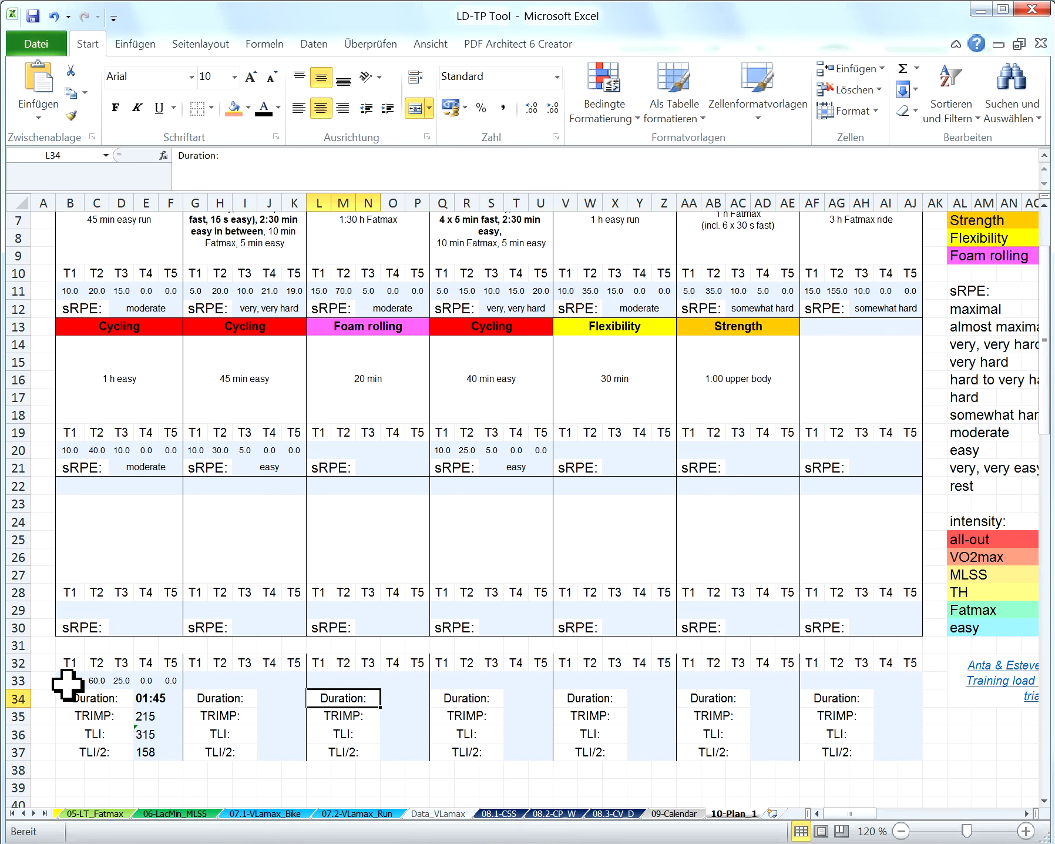
left_click(148, 715)
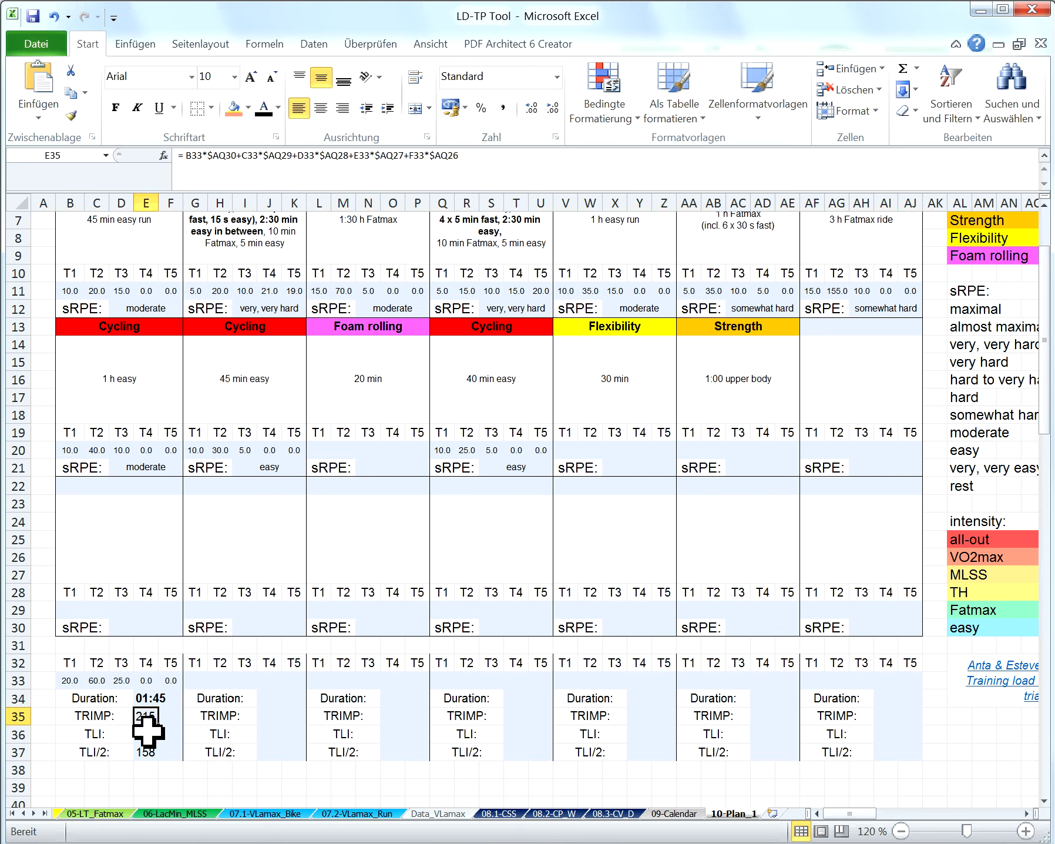
left_click(146, 734)
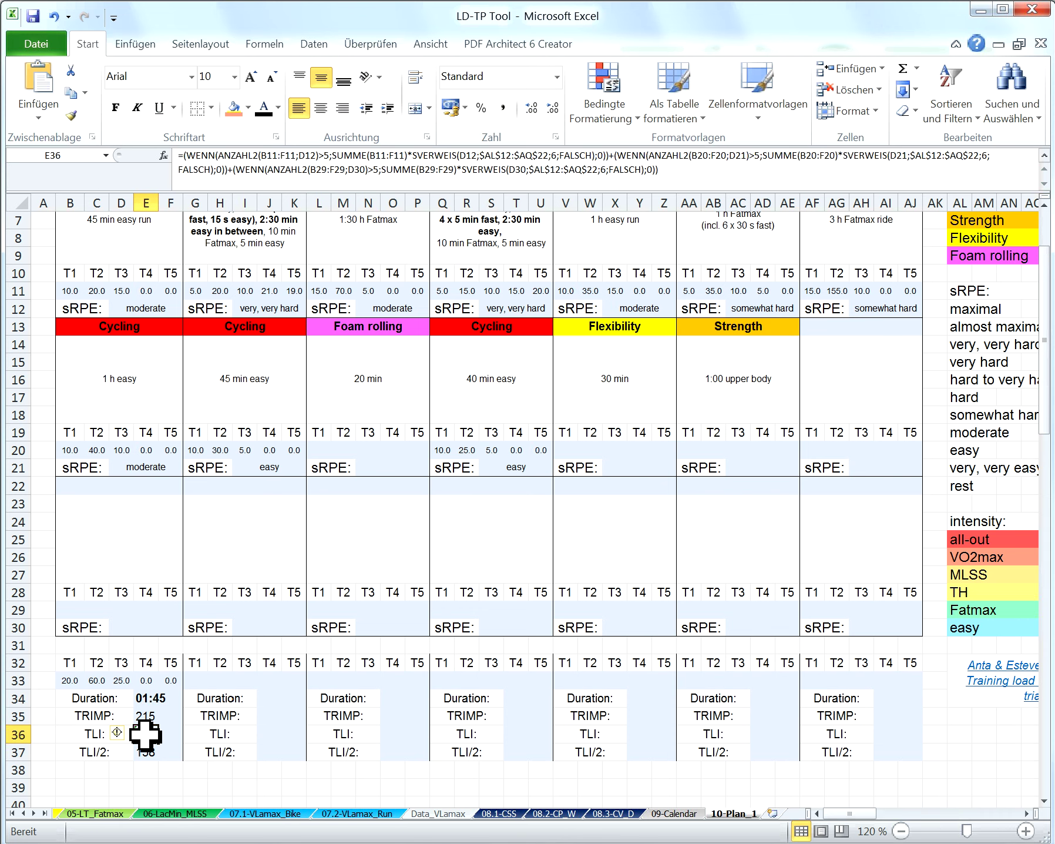
left_click(146, 752)
left_click_drag(68, 679, 170, 749)
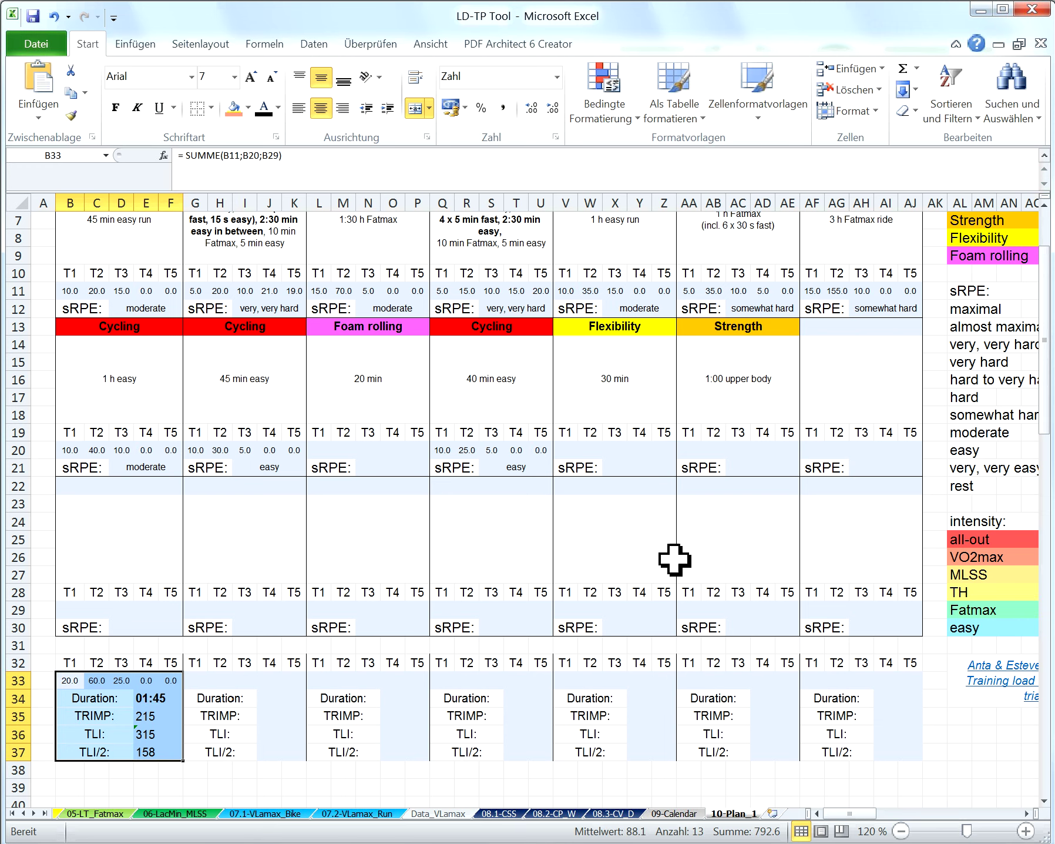
- Copy the B33:F37 summary block into G33:AJ37 for the other six days
left_click_drag(65, 678, 176, 755)
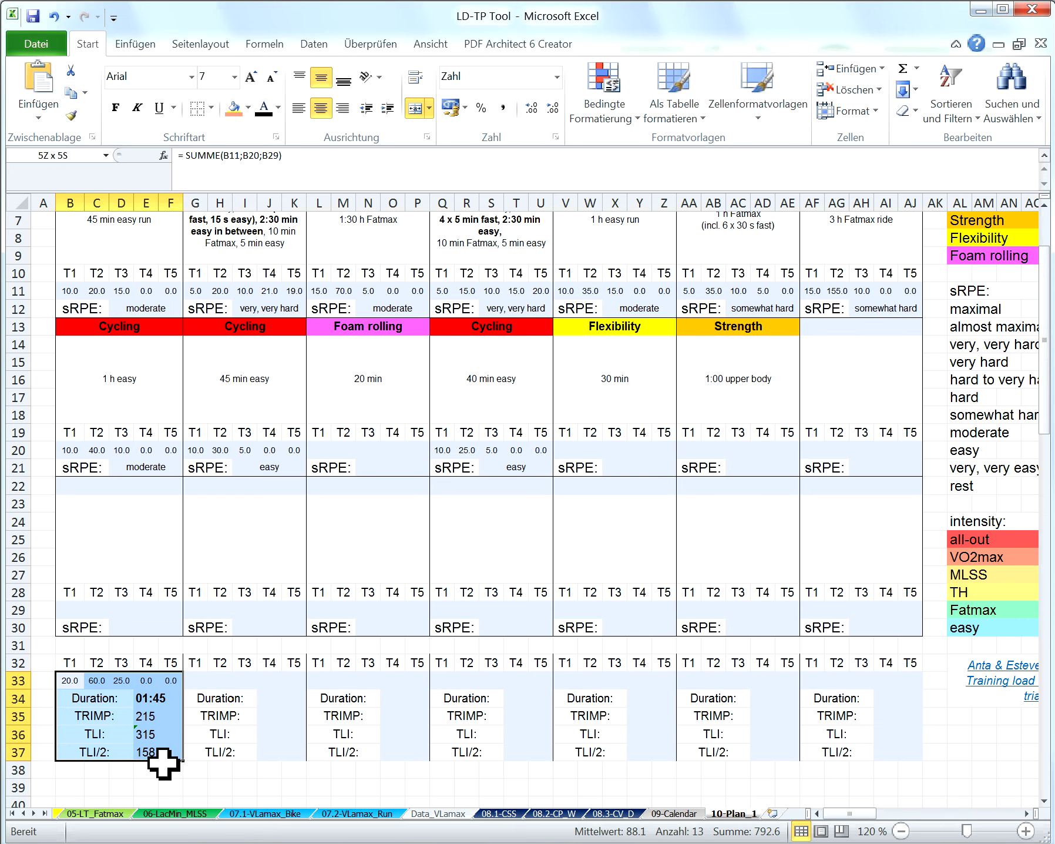
key("ctrl+c")
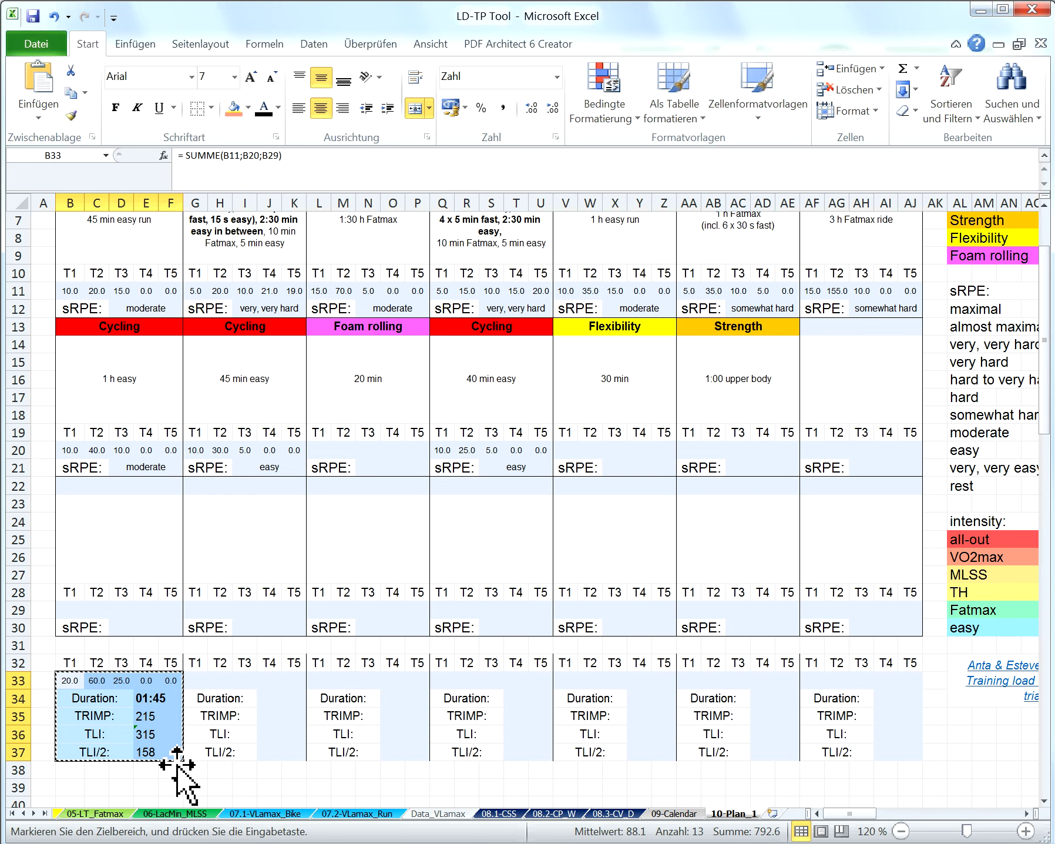
left_click_drag(203, 682, 884, 751)
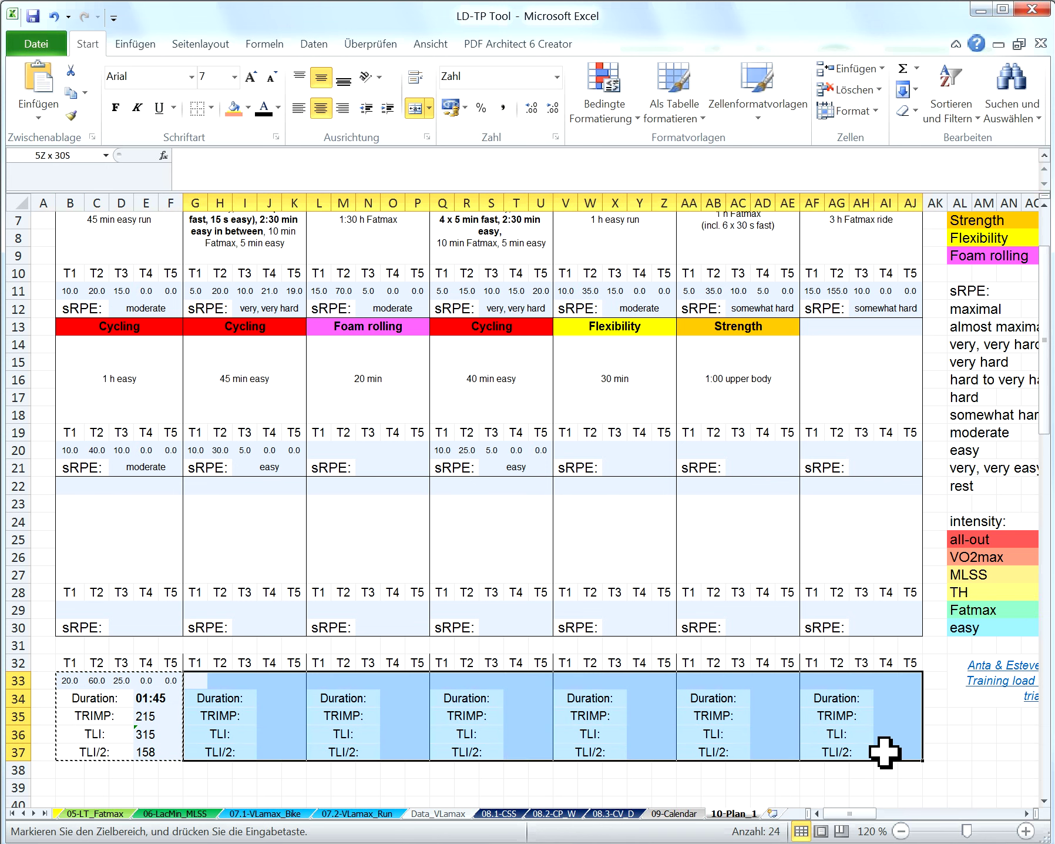
key("ctrl+v")
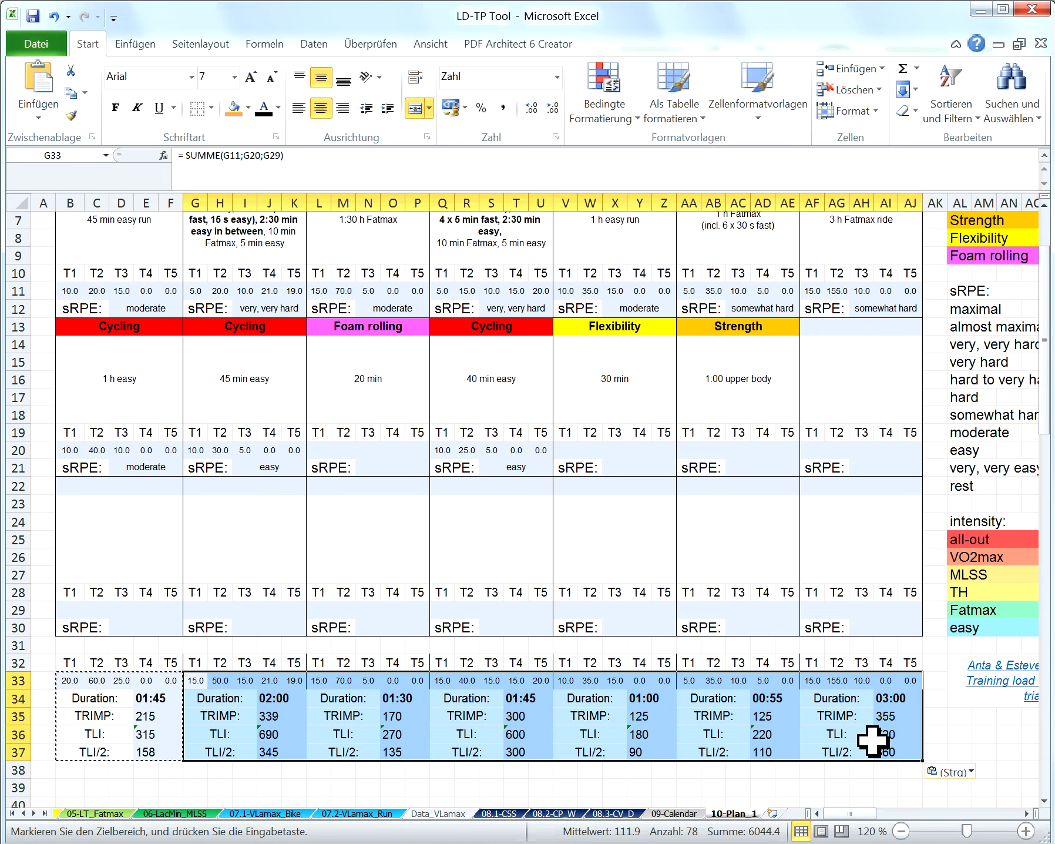
left_click(941, 718)
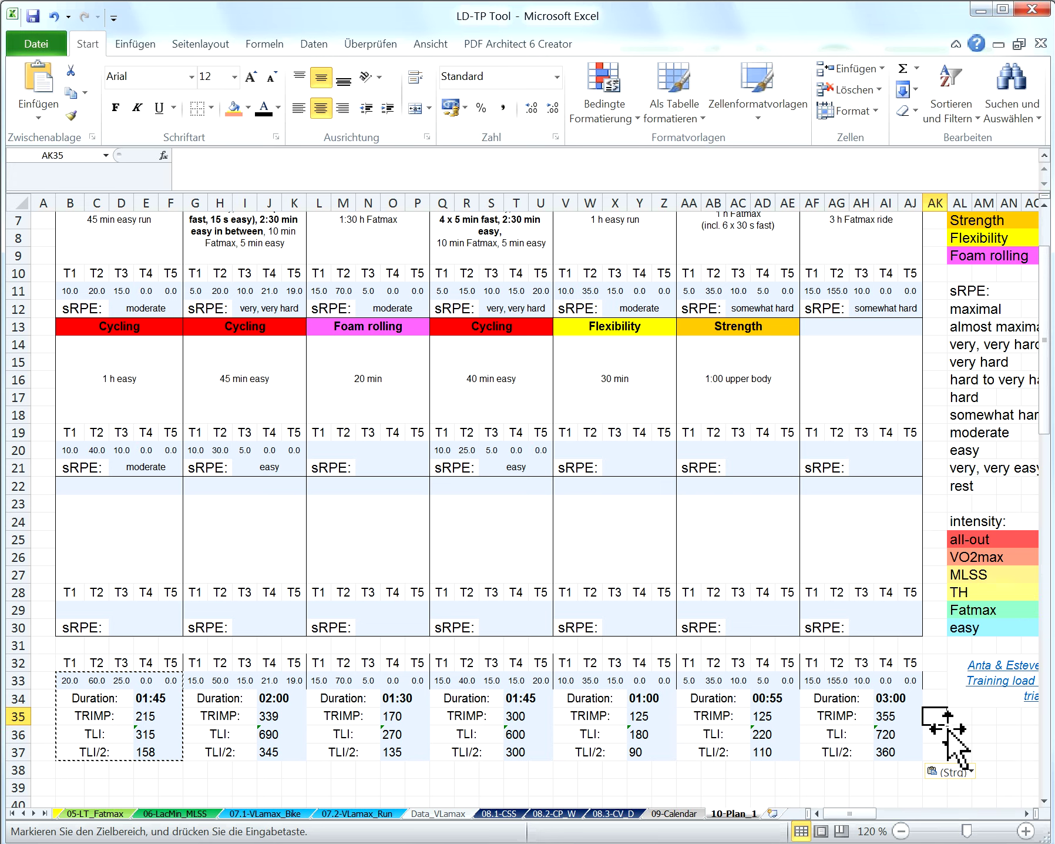
scroll(883, 506, "up", 2)
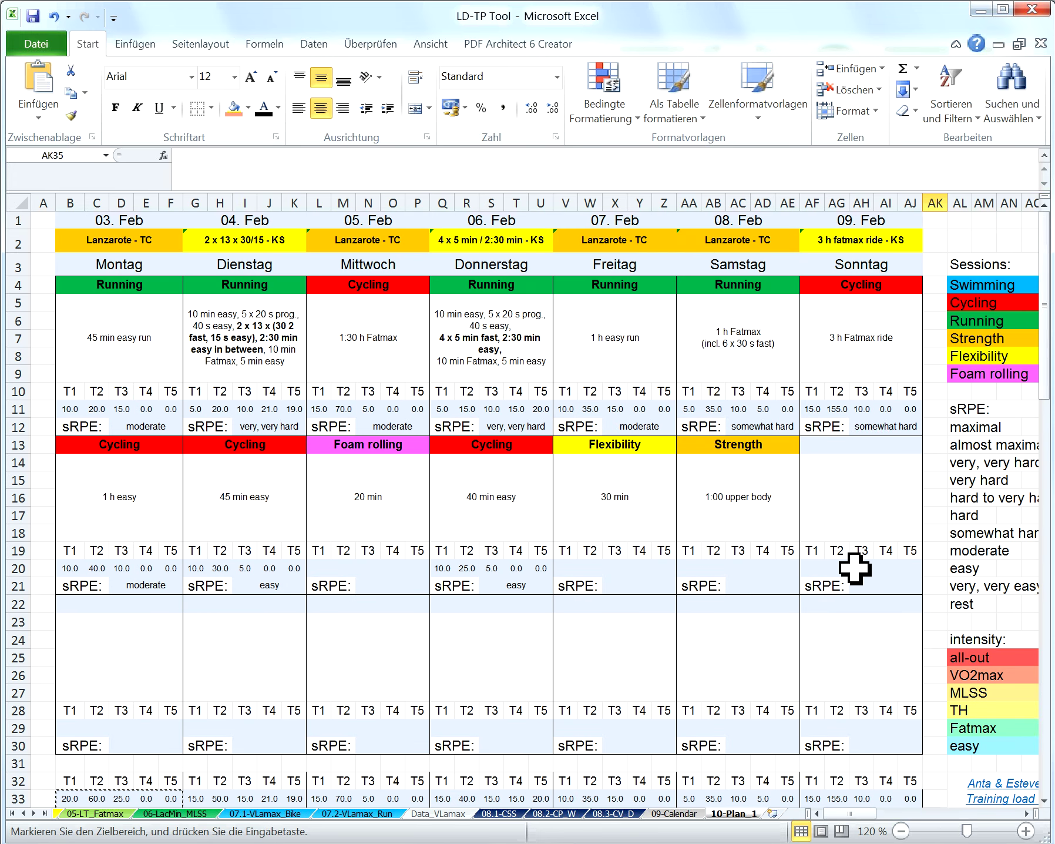
scroll(855, 566, "down", 2)
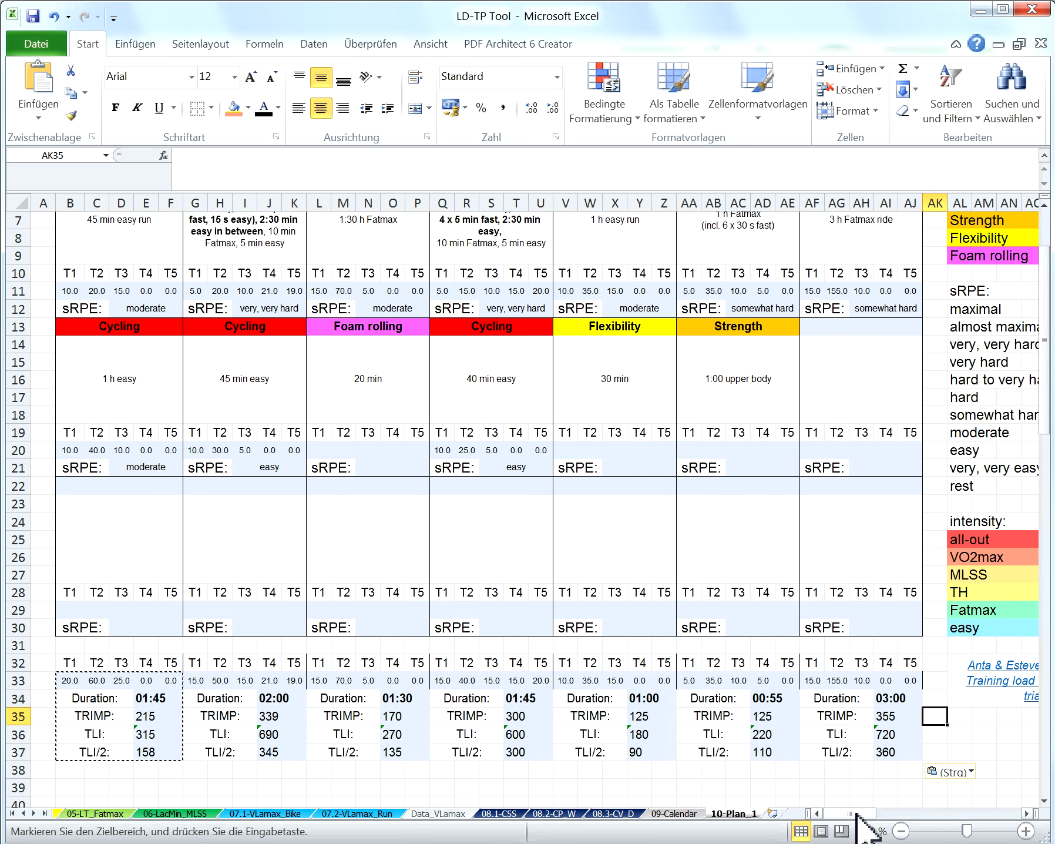
left_click_drag(857, 814, 905, 815)
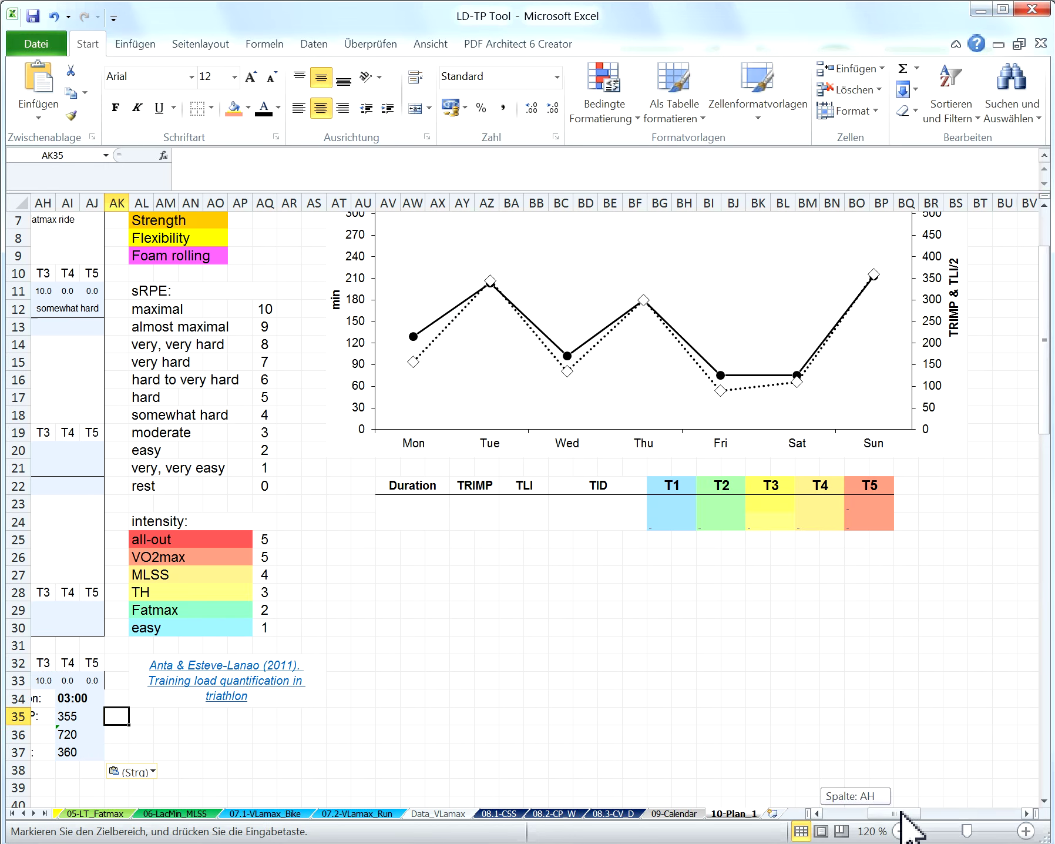
scroll(853, 748, "up", 2)
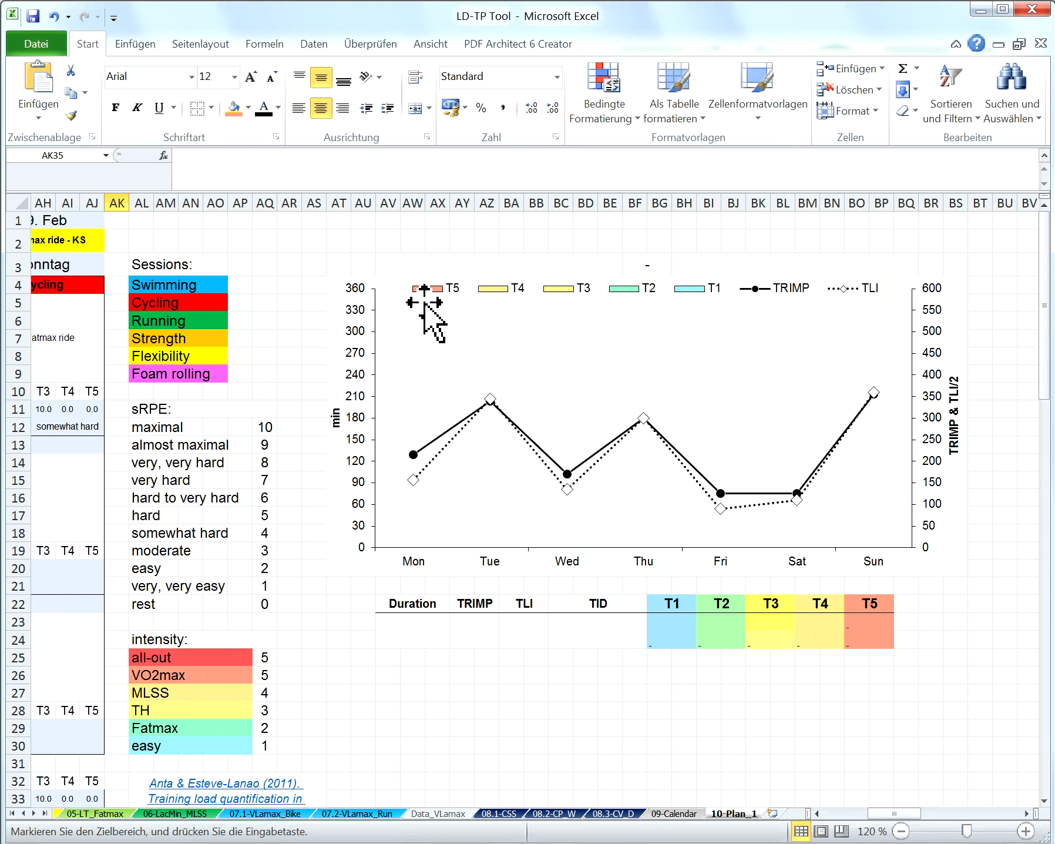
- Link the header's start-date cell AV3 to B1, showing Montag, 3. Februar 2020
left_click(545, 275)
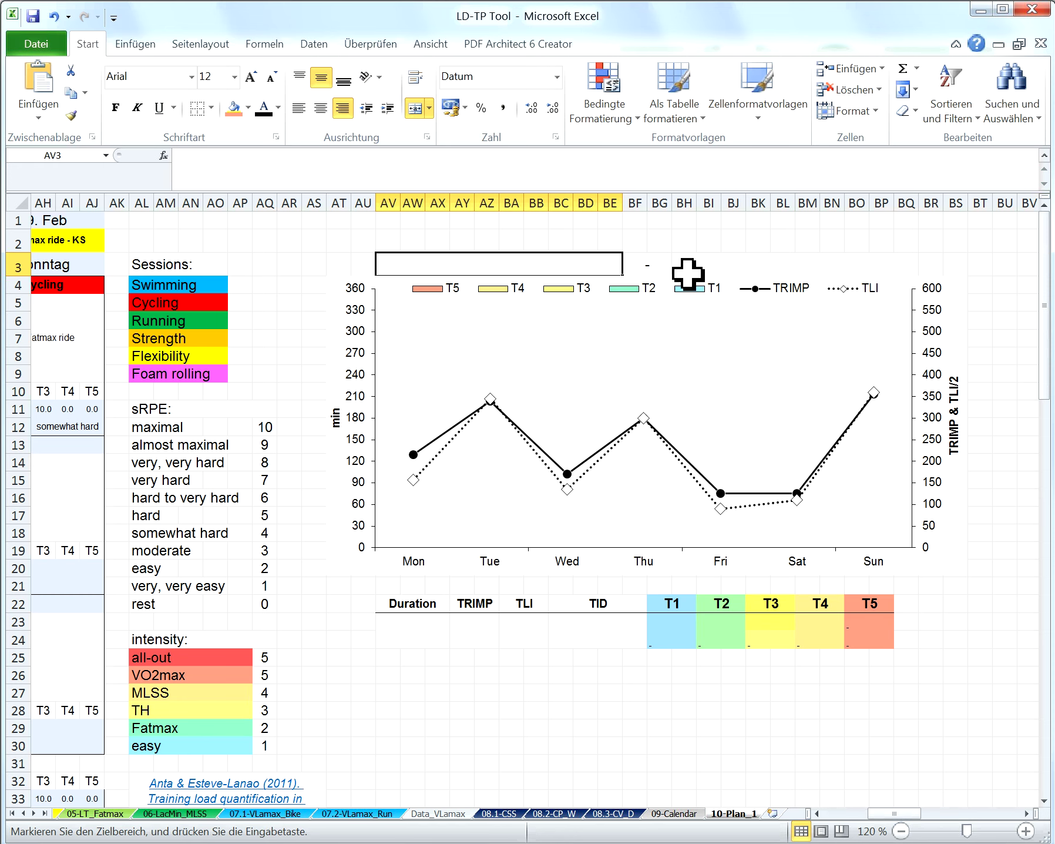
left_click(727, 266)
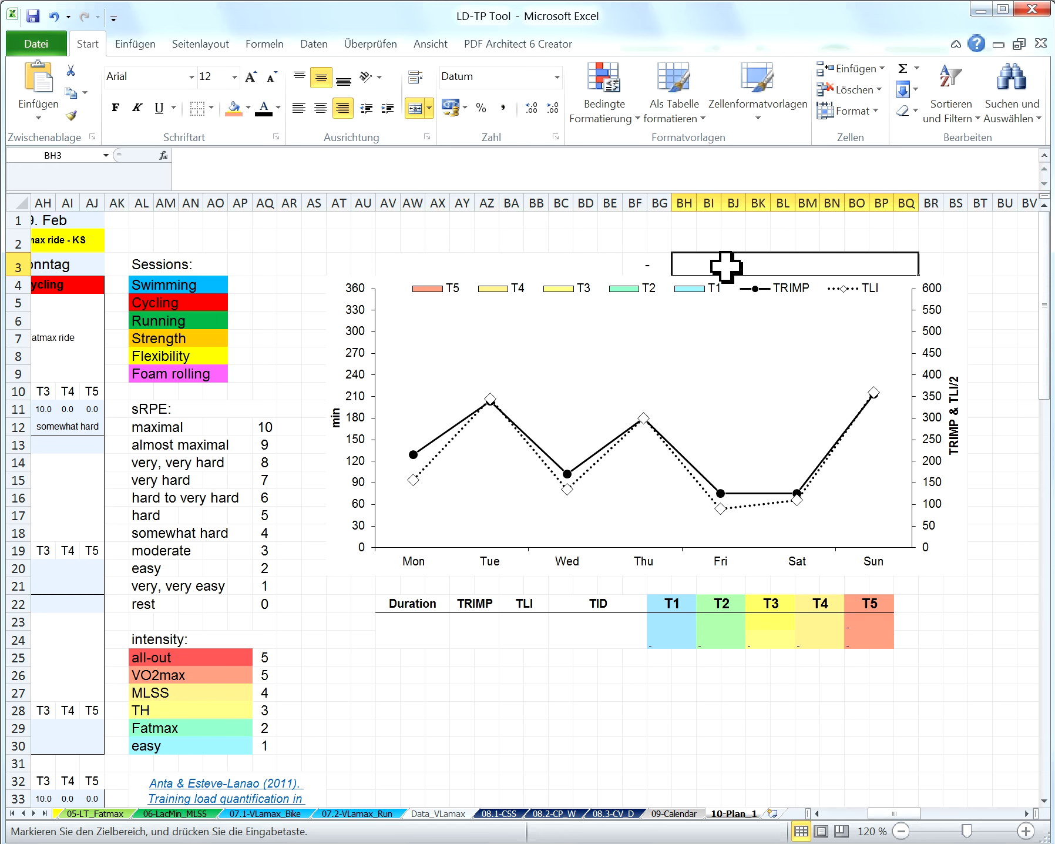
left_click(601, 268)
left_click(680, 265)
left_click(606, 261)
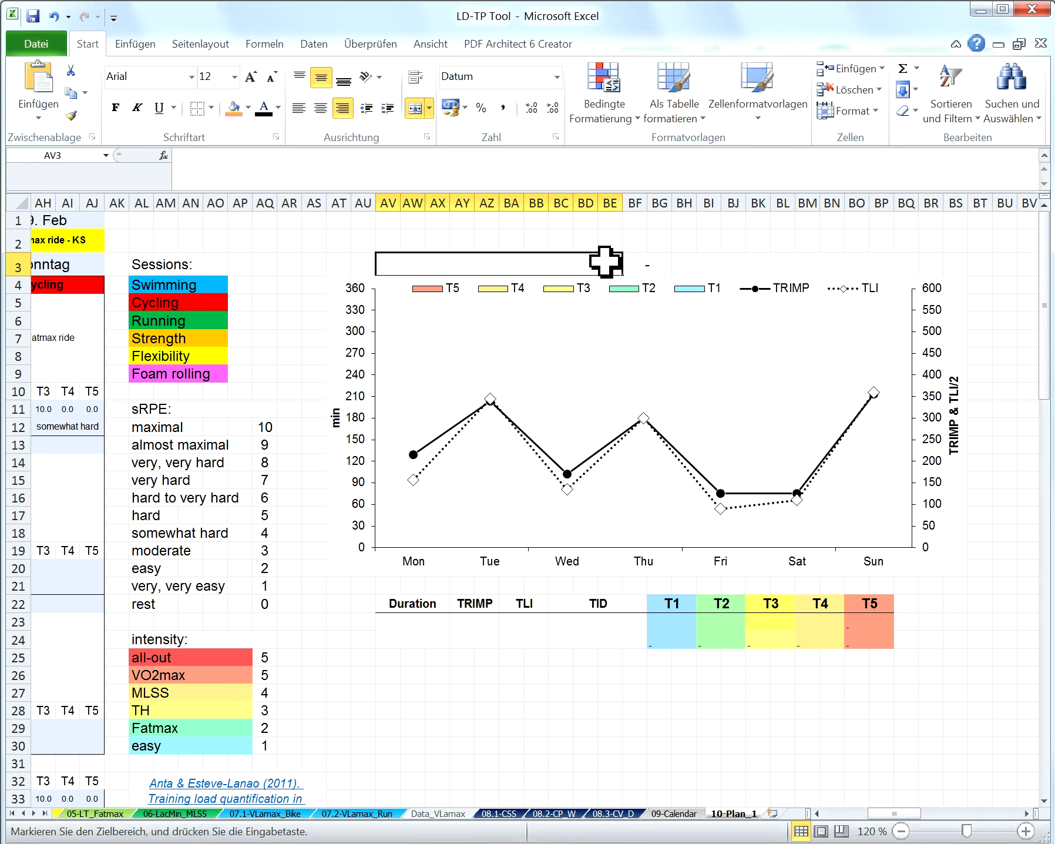
type("=")
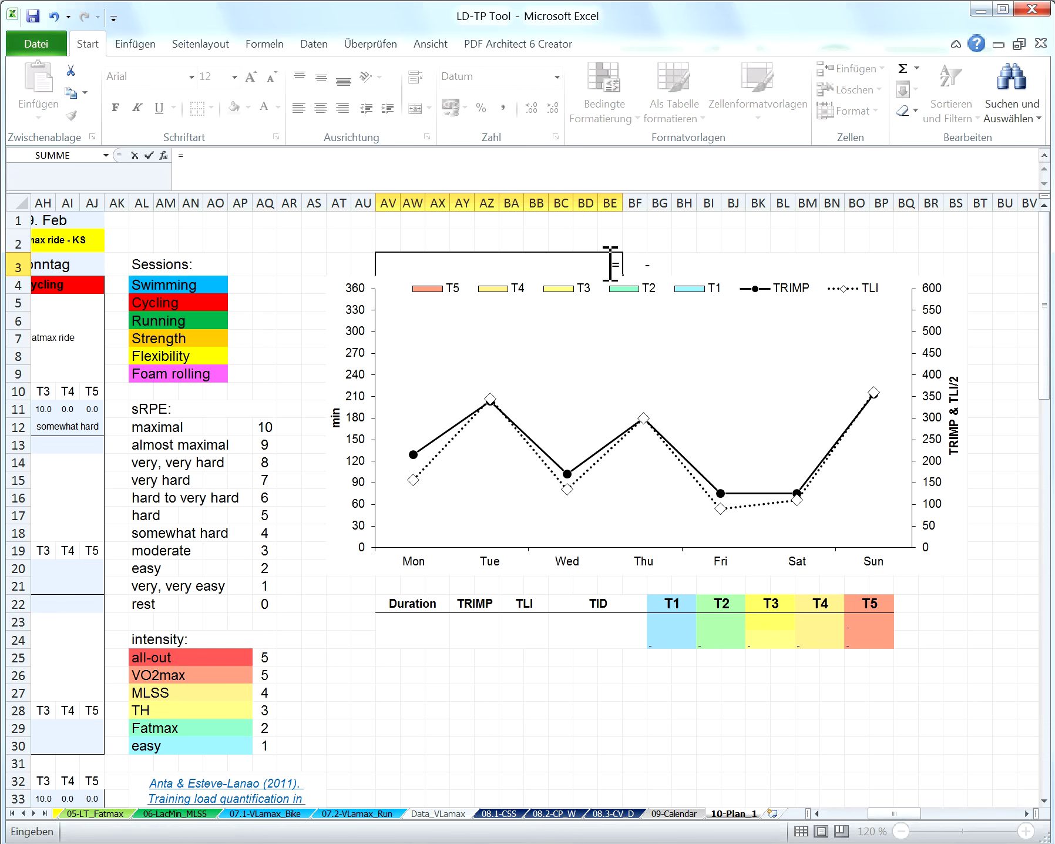
left_click_drag(908, 814, 849, 814)
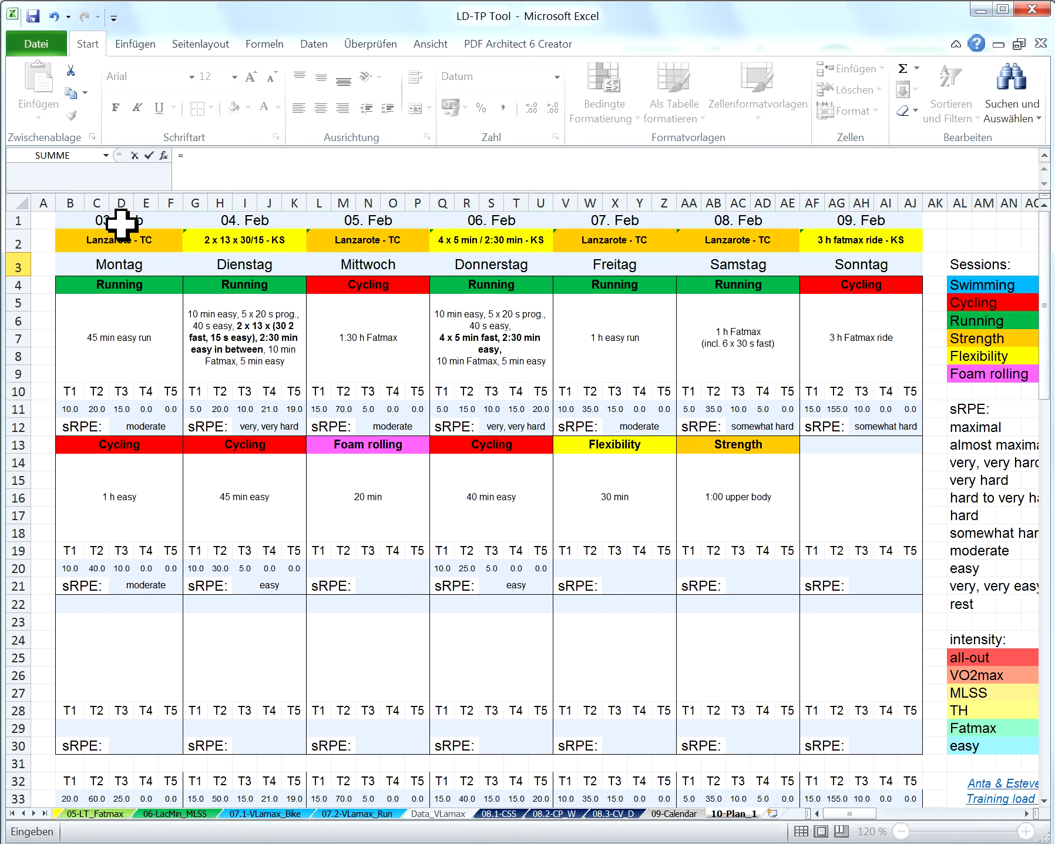
key("Return")
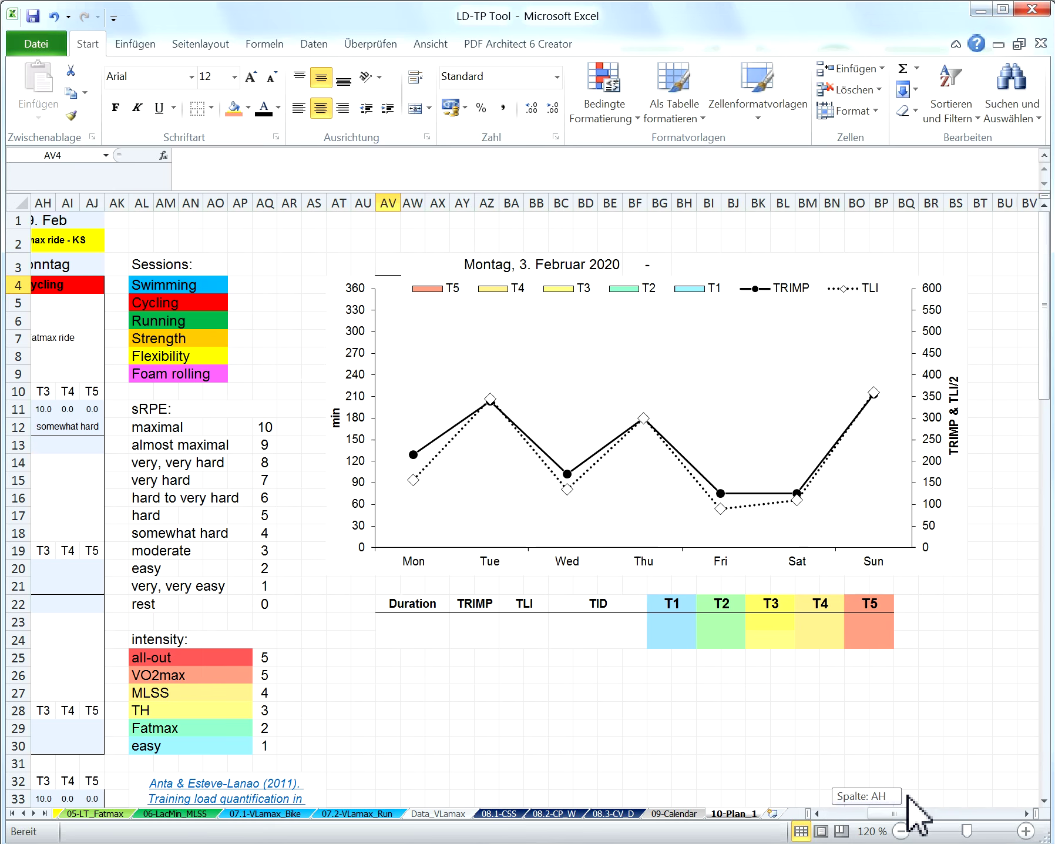
left_click_drag(874, 817, 917, 817)
- Link the end-date cell BH3 to AF1, showing Sonntag, 9. Februar 2020
left_click(550, 266)
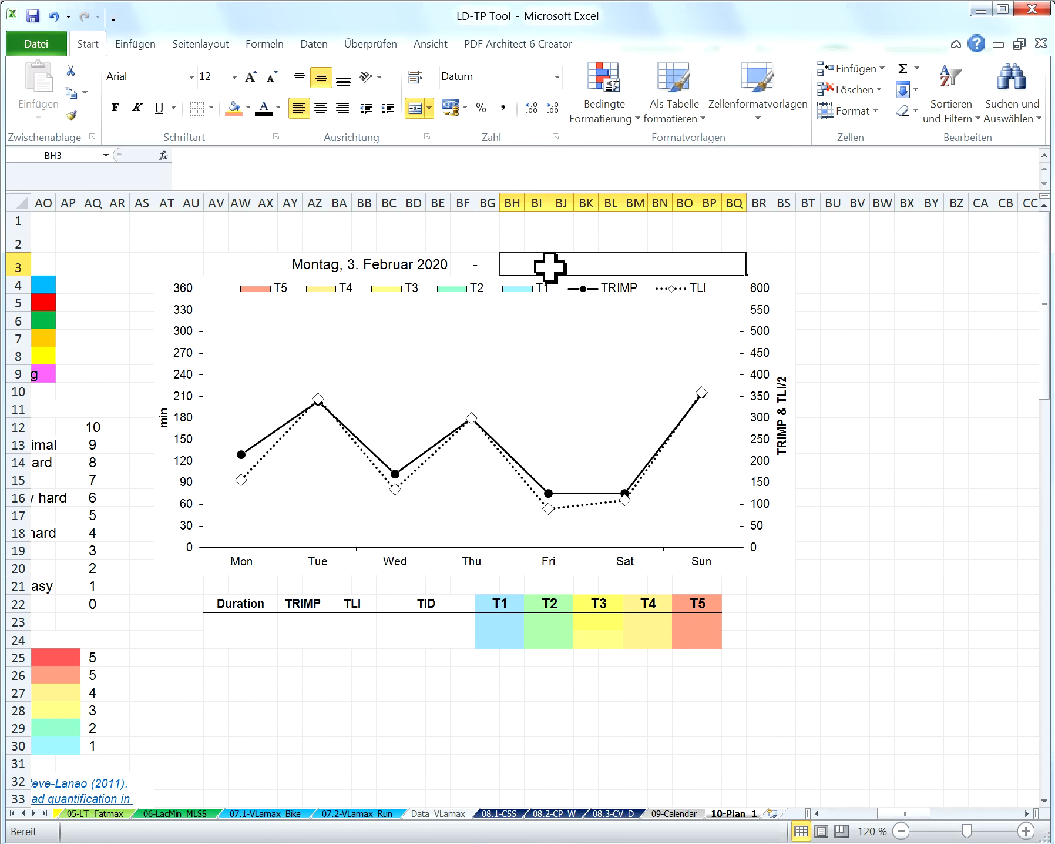
type("=")
left_click_drag(900, 814, 844, 814)
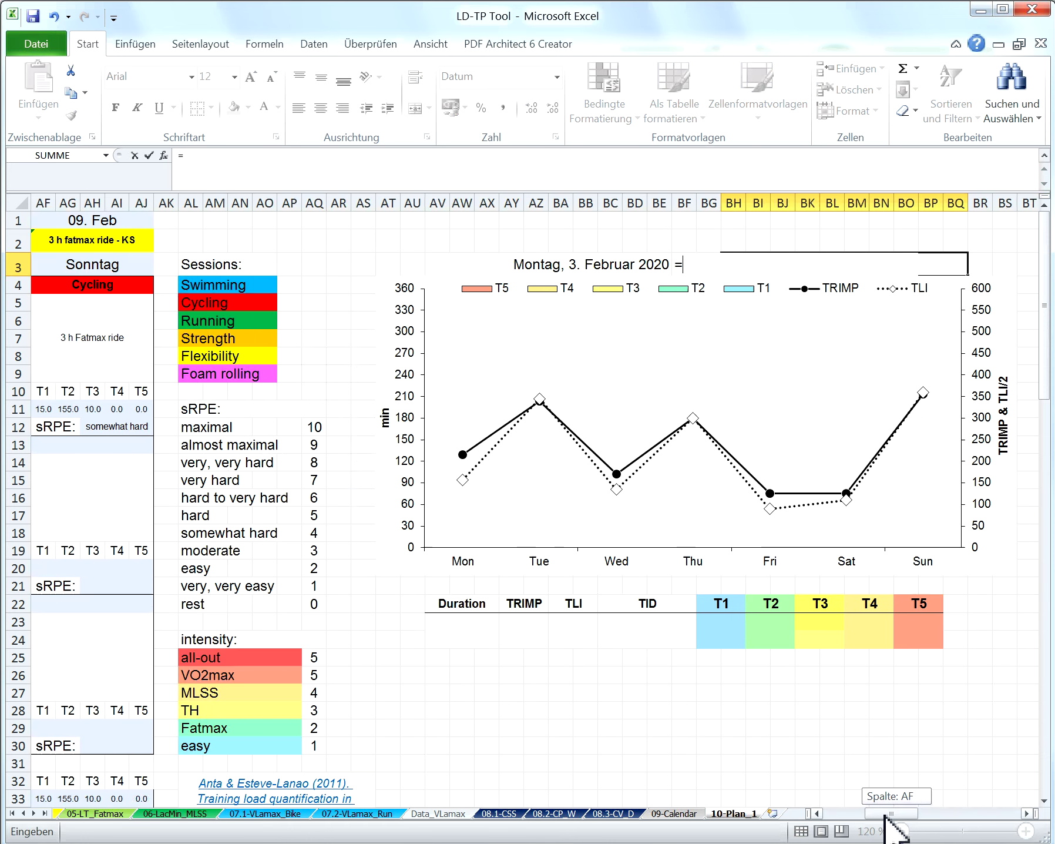
left_click(846, 218)
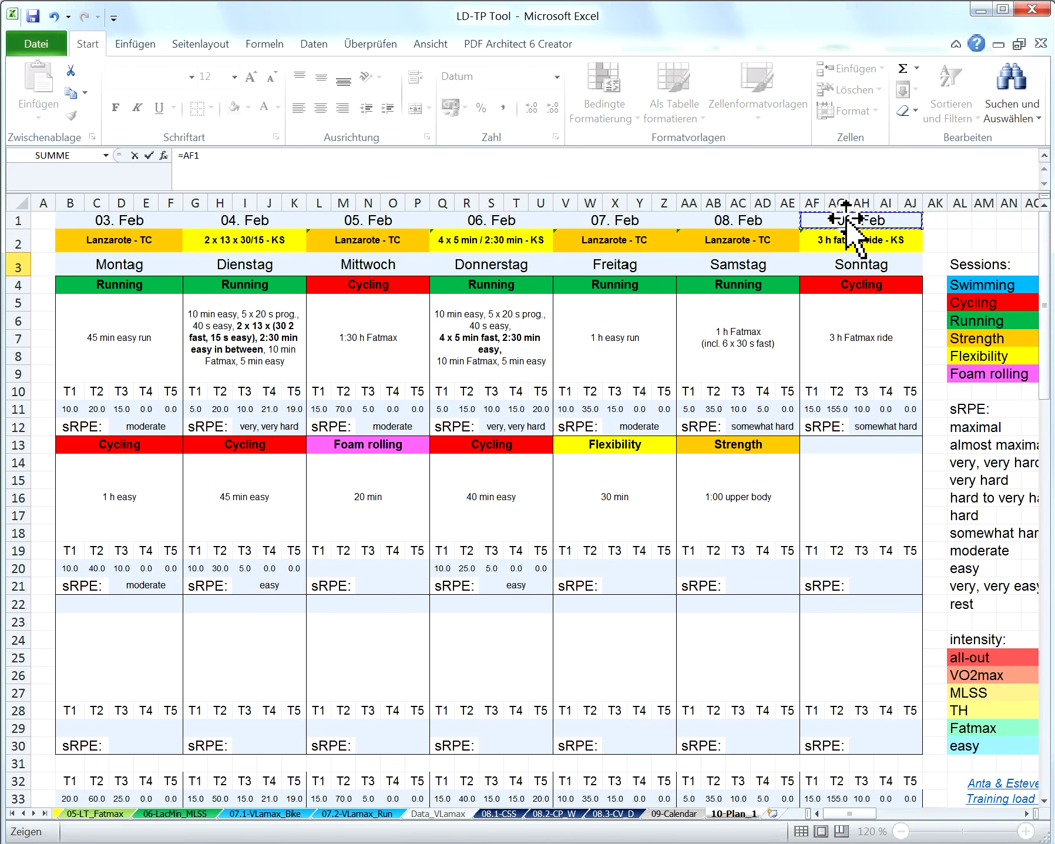
key("Return")
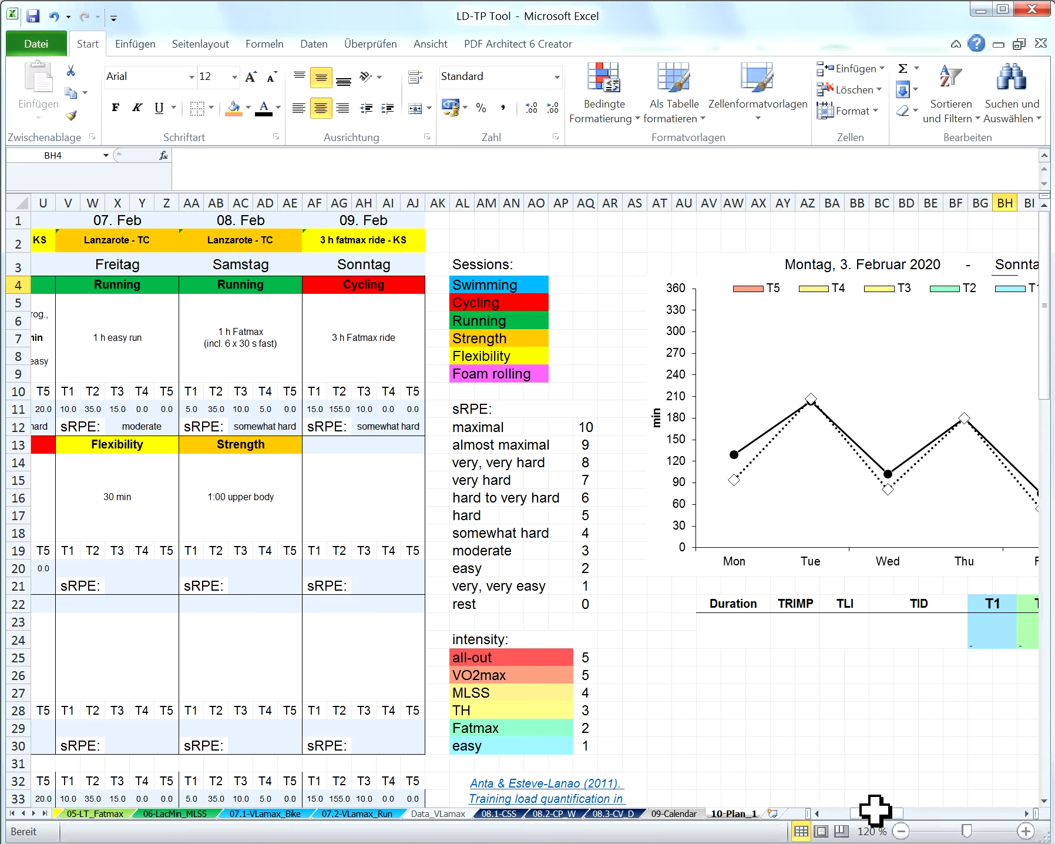
left_click_drag(881, 816, 908, 814)
- Check both date formulas and zoom the sheet to 140%
left_click(323, 267)
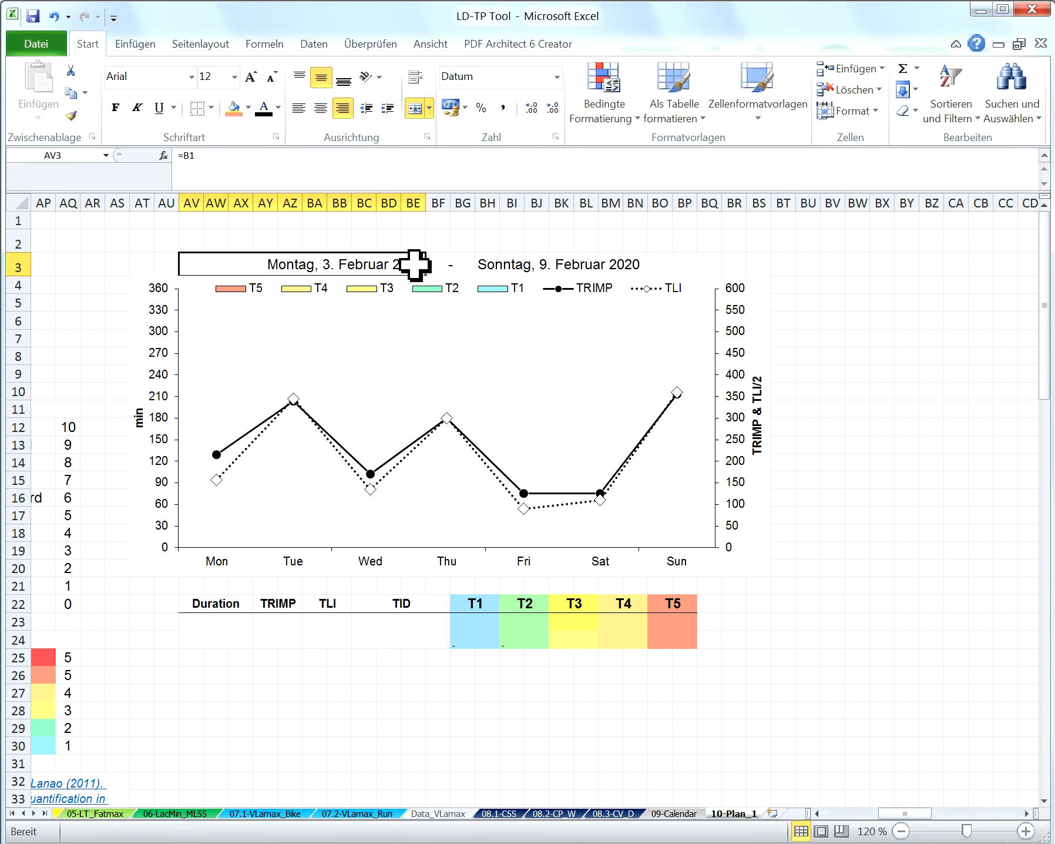
left_click(527, 267)
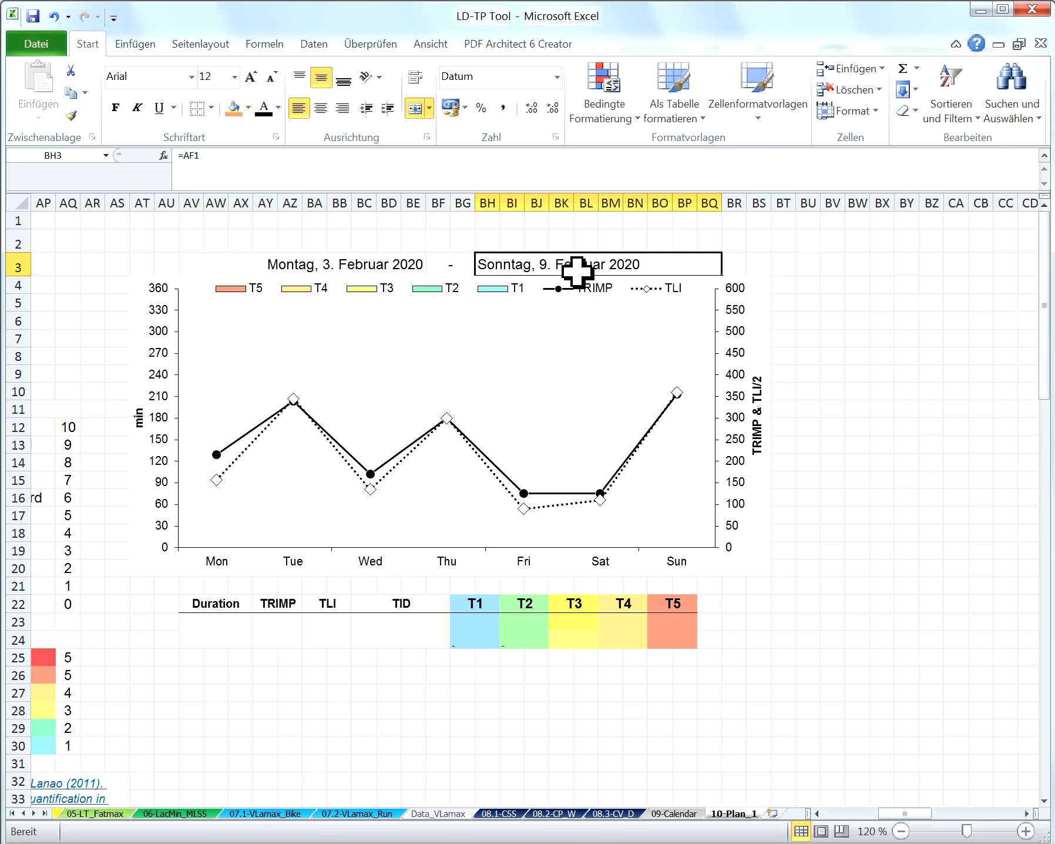
left_click(864, 513)
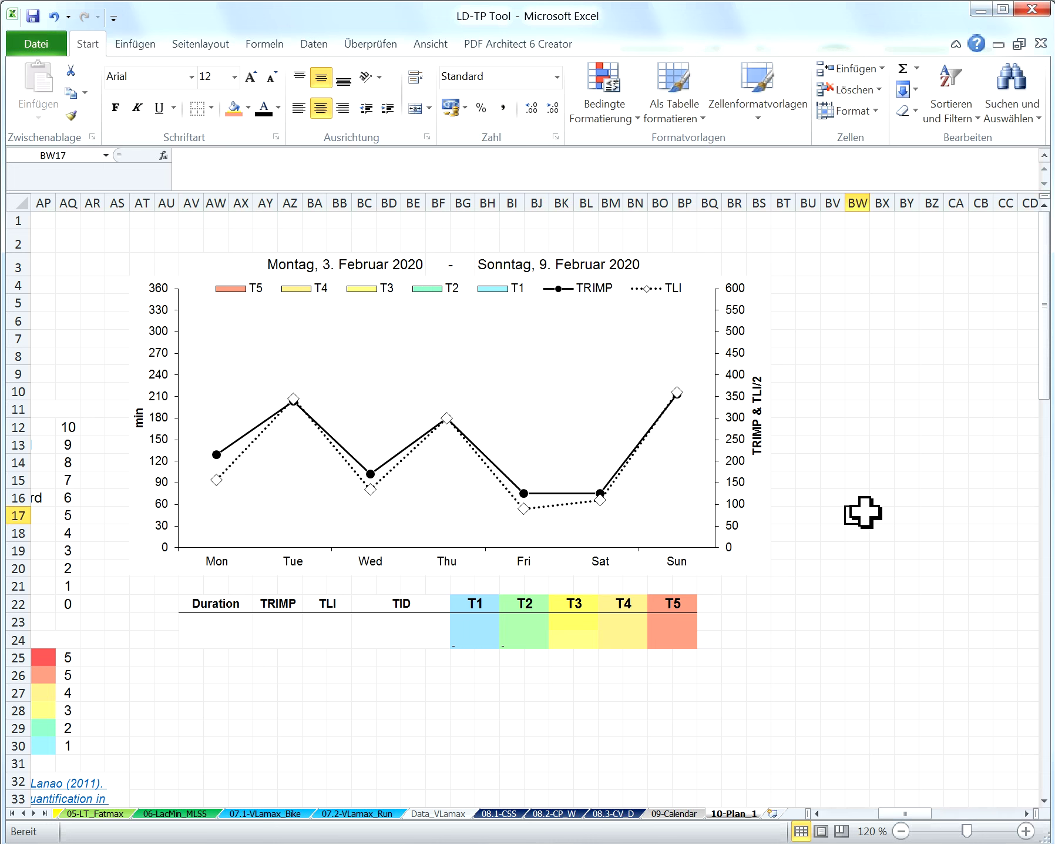
scroll(840, 451, "down", 1)
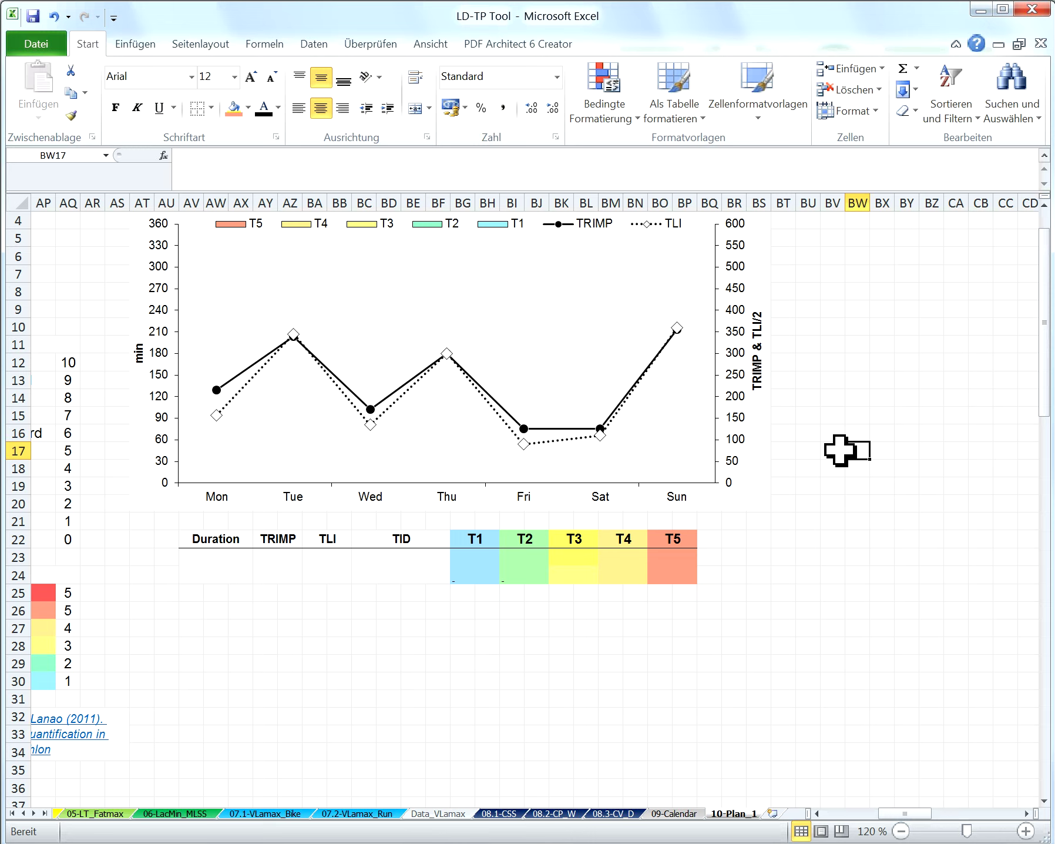
scroll(840, 451, "up", 1)
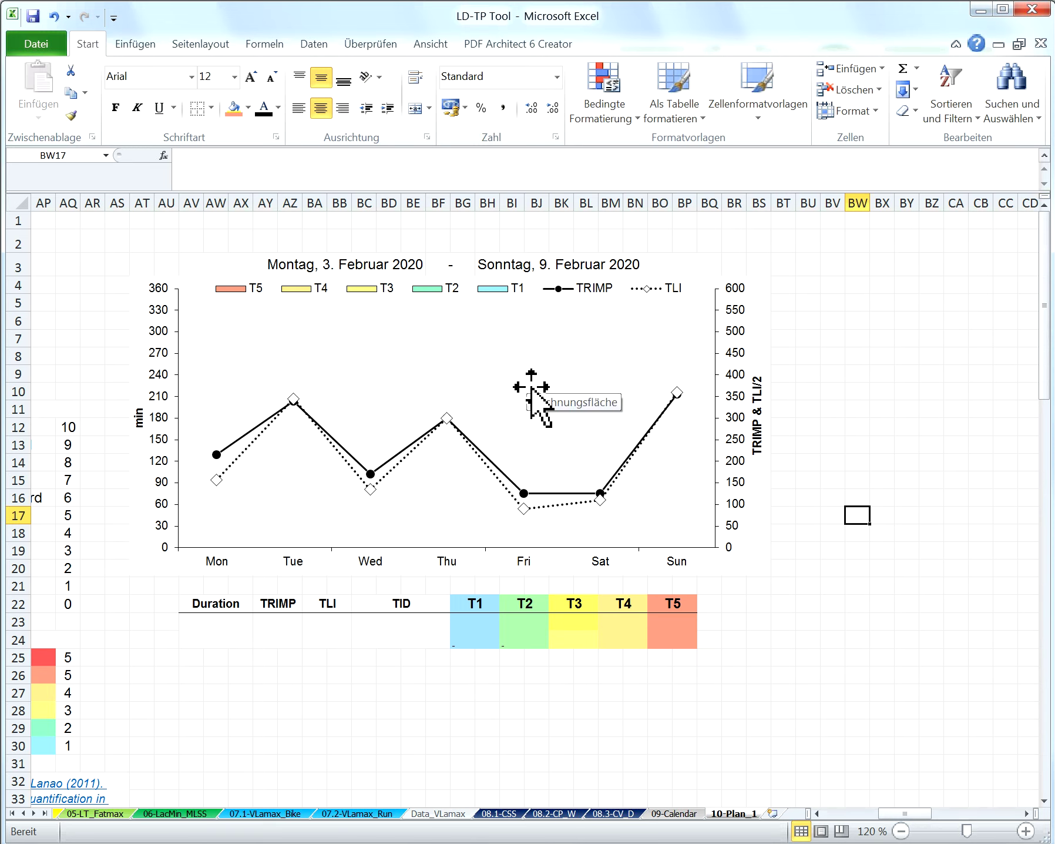
left_click(1026, 831)
left_click(1026, 831)
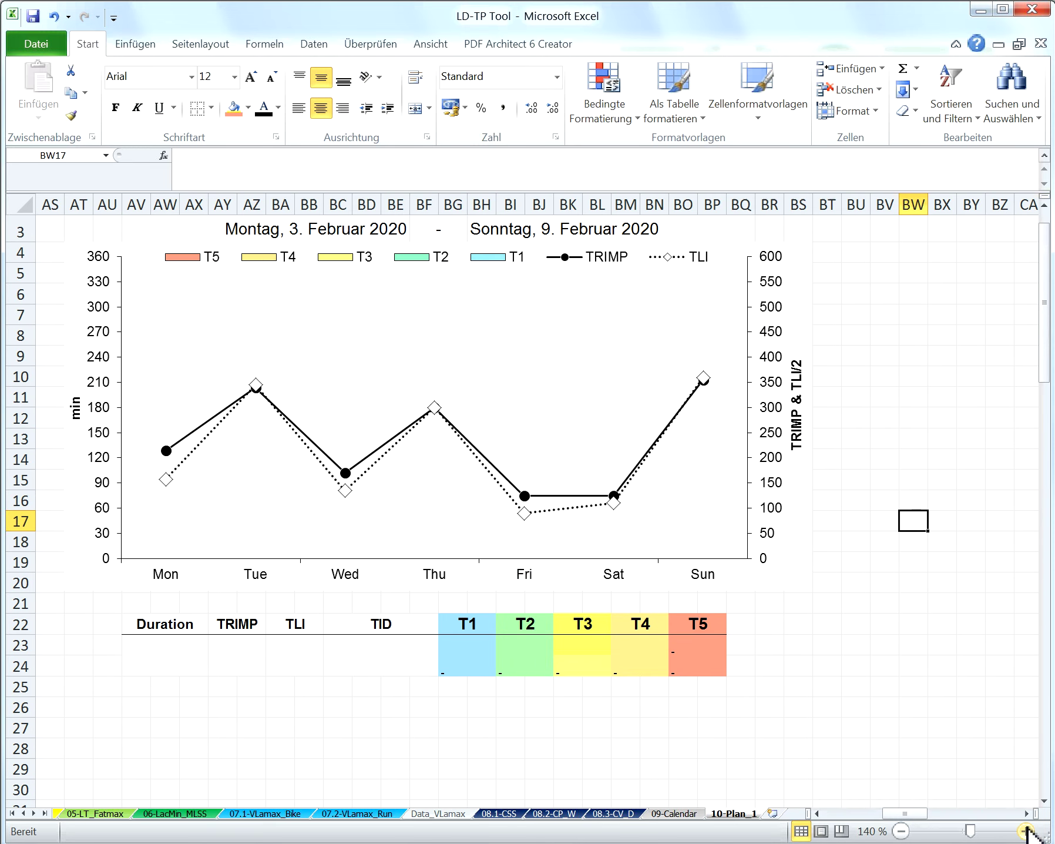
left_click_drag(905, 814, 899, 813)
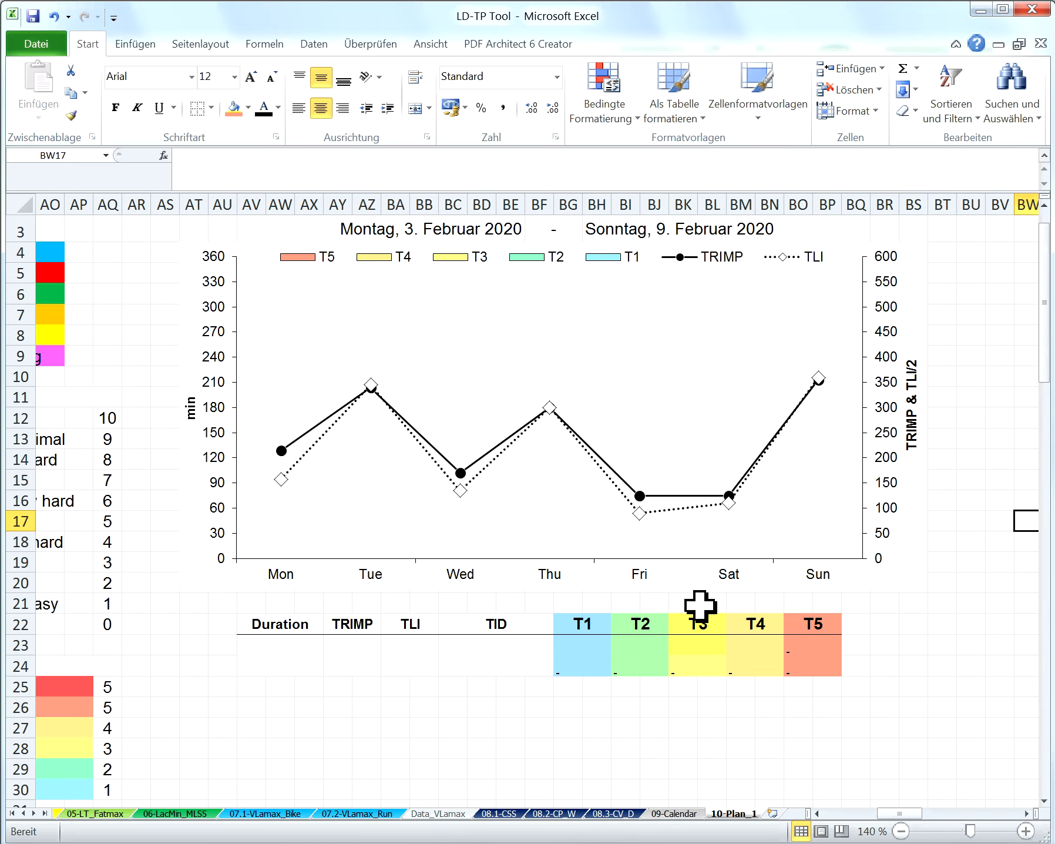
scroll(700, 605, "up", 1)
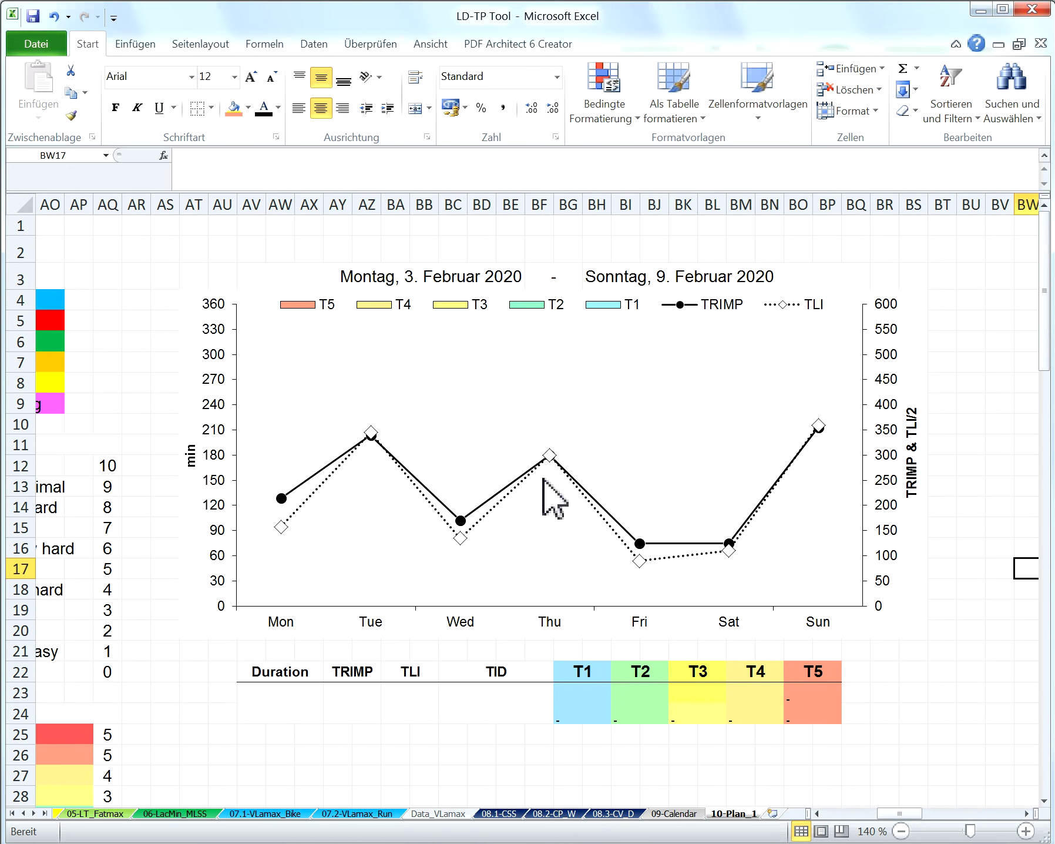
left_click_drag(914, 816, 911, 816)
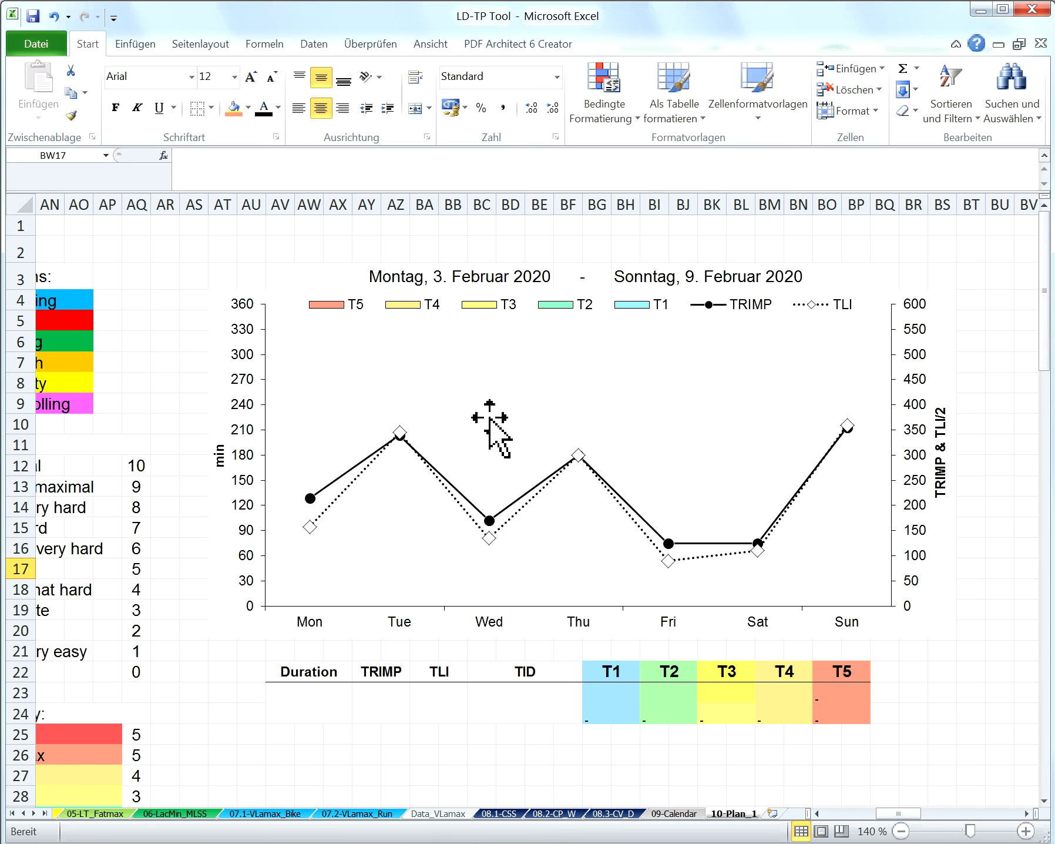
left_click(900, 833)
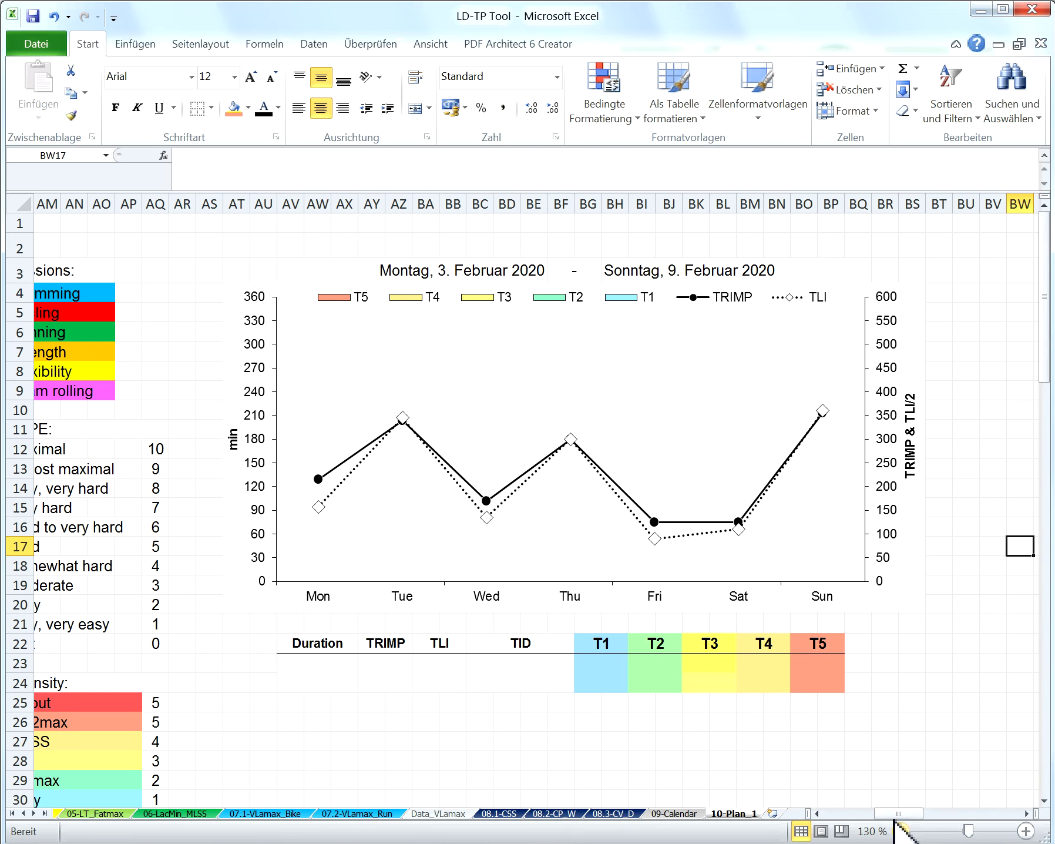
left_click_drag(895, 814, 888, 814)
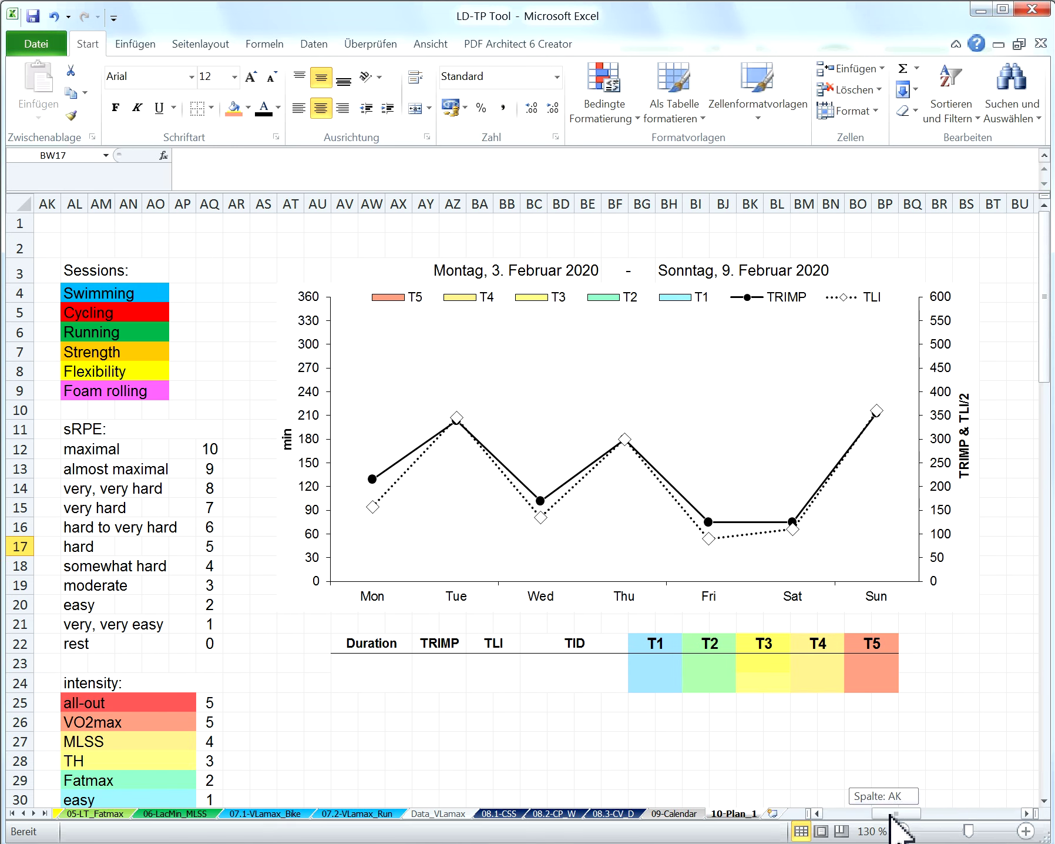
- Set the T1 series values to B33, G33, L33, Q33, V33, AA33 and AF33
right_click(574, 380)
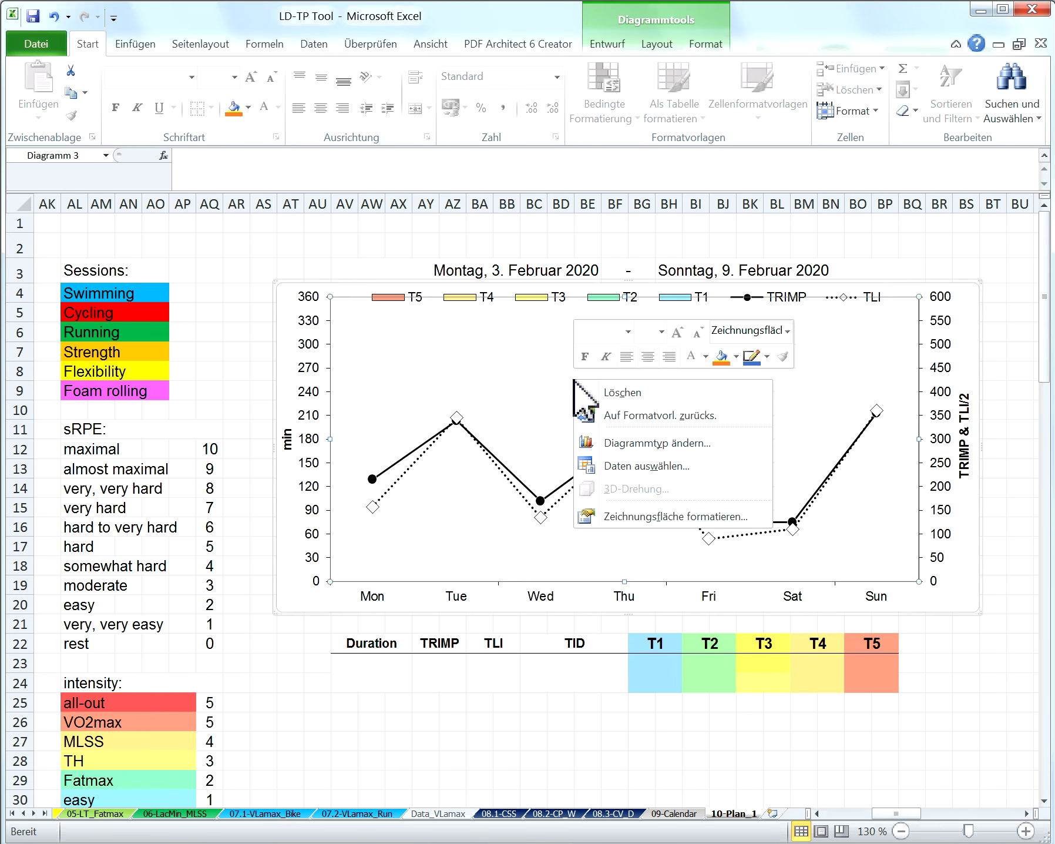
left_click(618, 464)
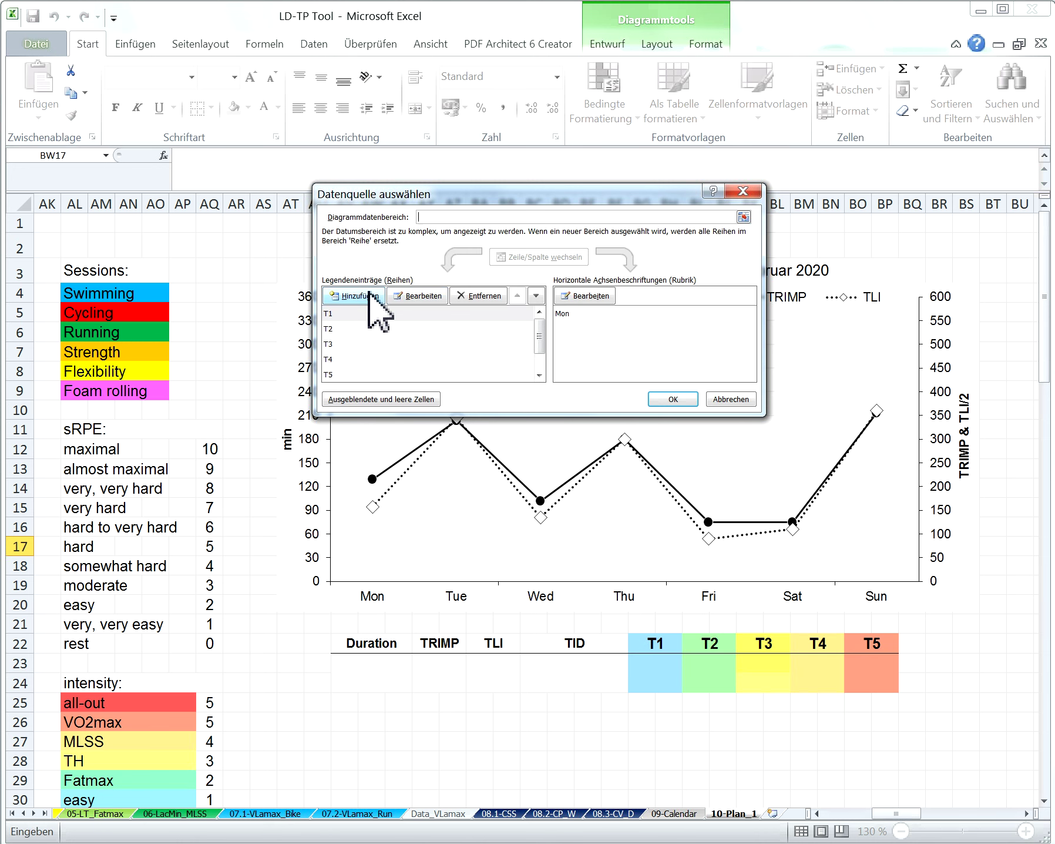
left_click(413, 295)
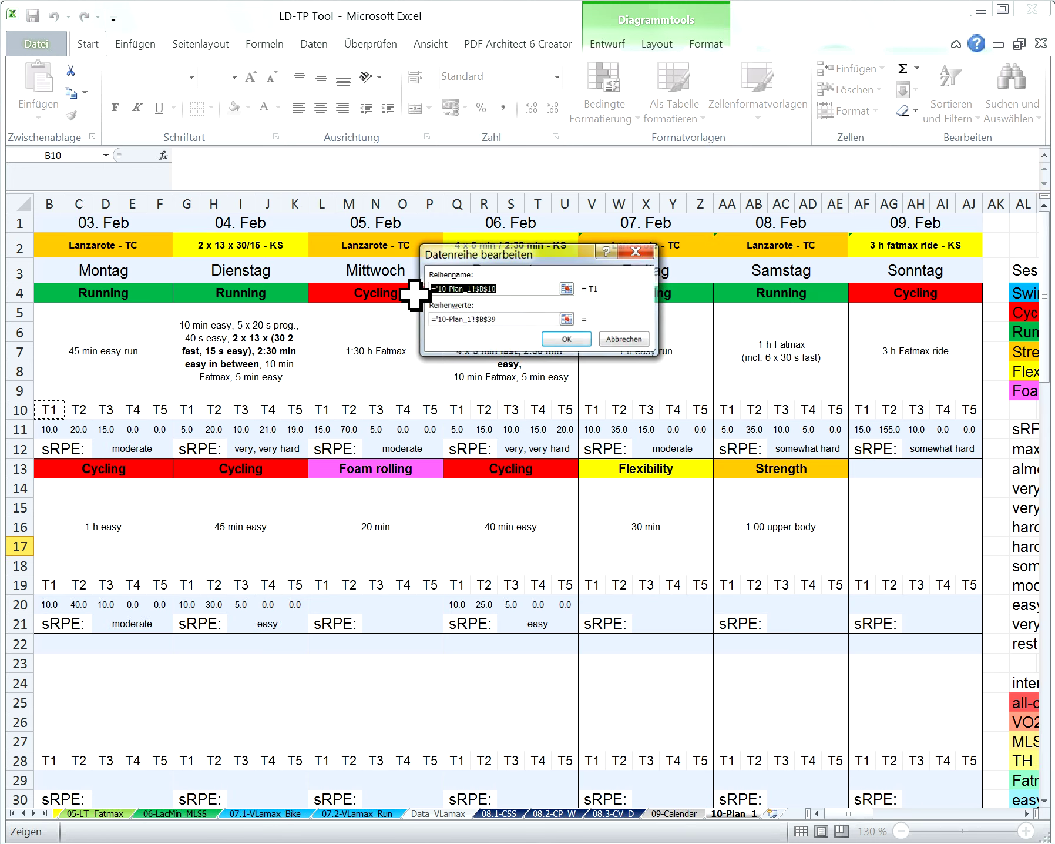
left_click(567, 319)
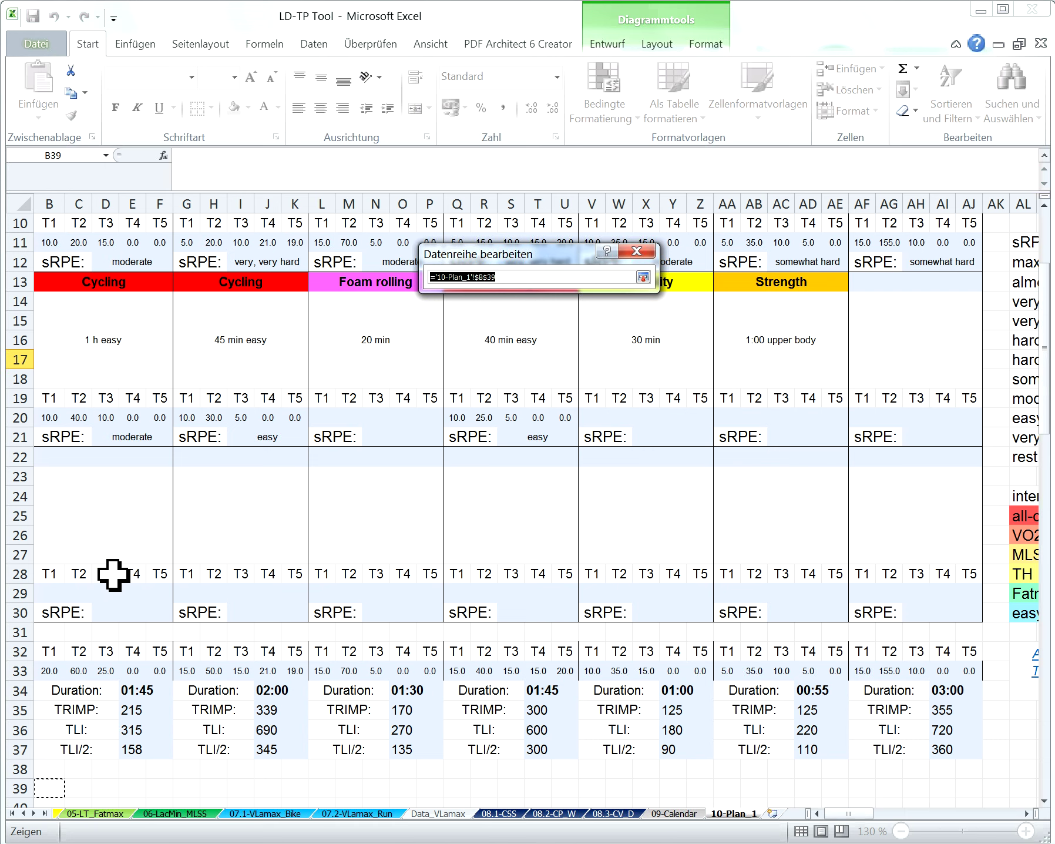
left_click(48, 675)
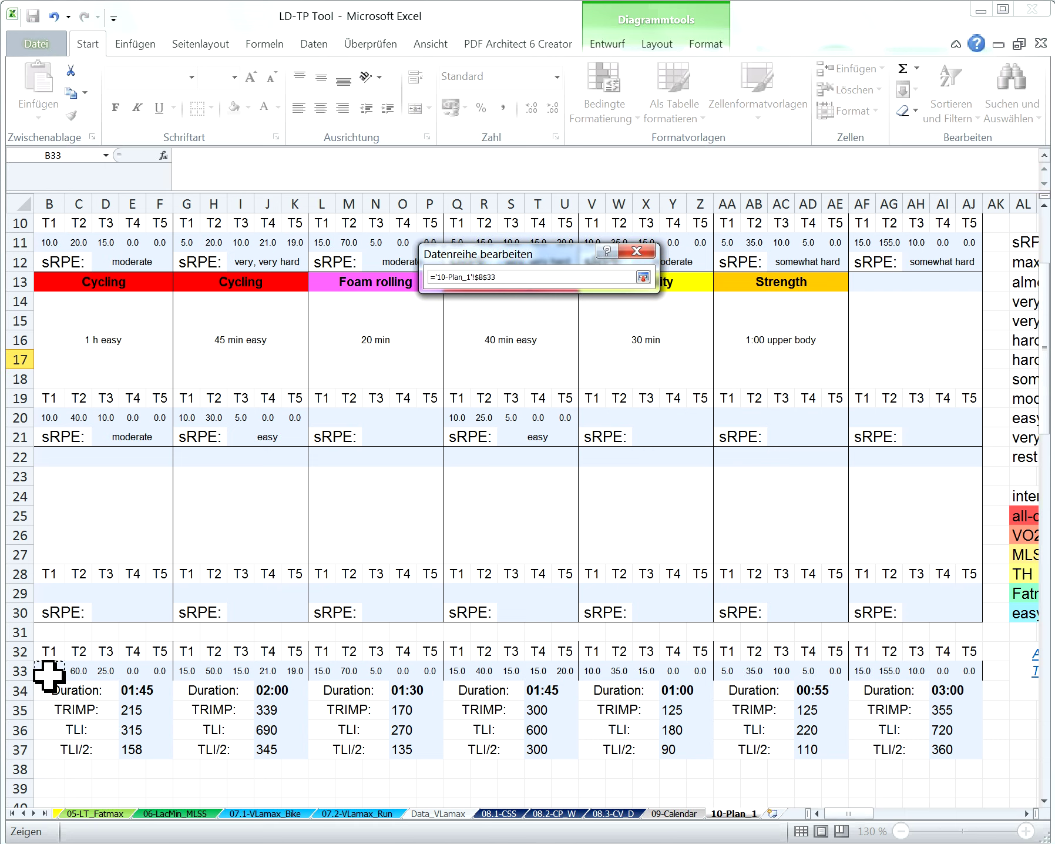
left_click(194, 672, "ctrl")
left_click(324, 673, "ctrl")
left_click(458, 672, "ctrl")
left_click(595, 672, "ctrl")
left_click(729, 671, "ctrl")
left_click(865, 672, "ctrl")
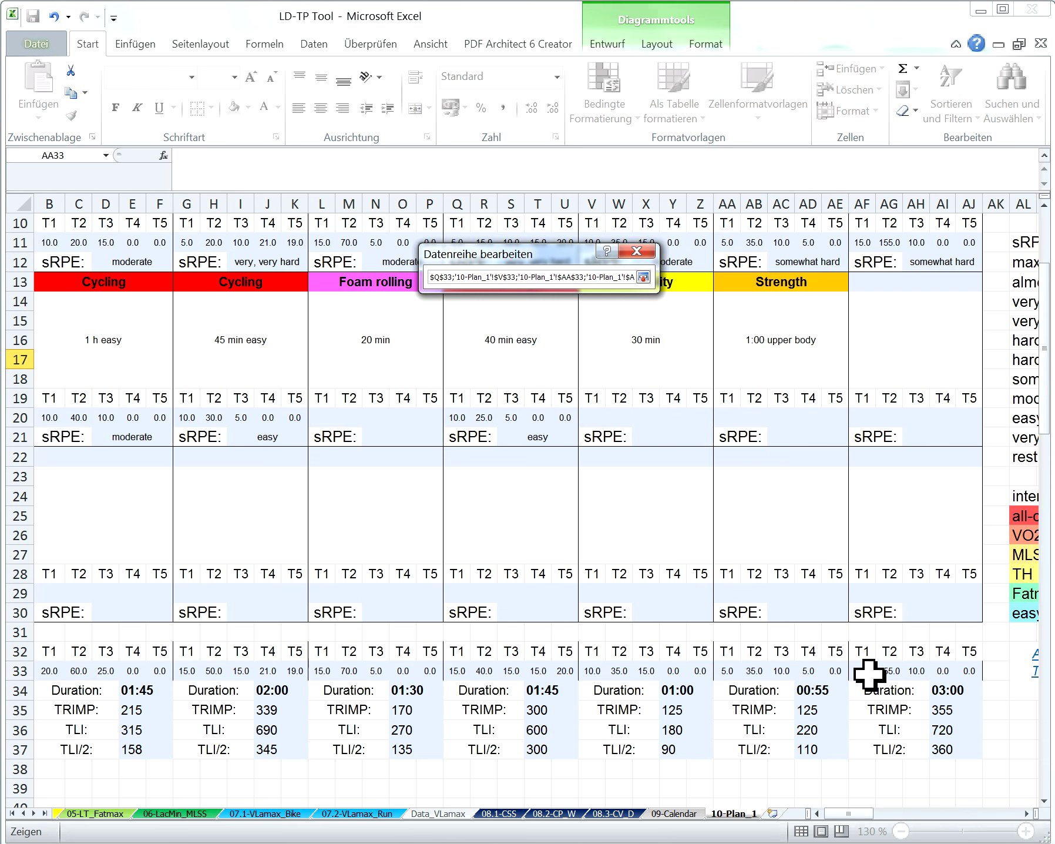
left_click(644, 277)
left_click(638, 339)
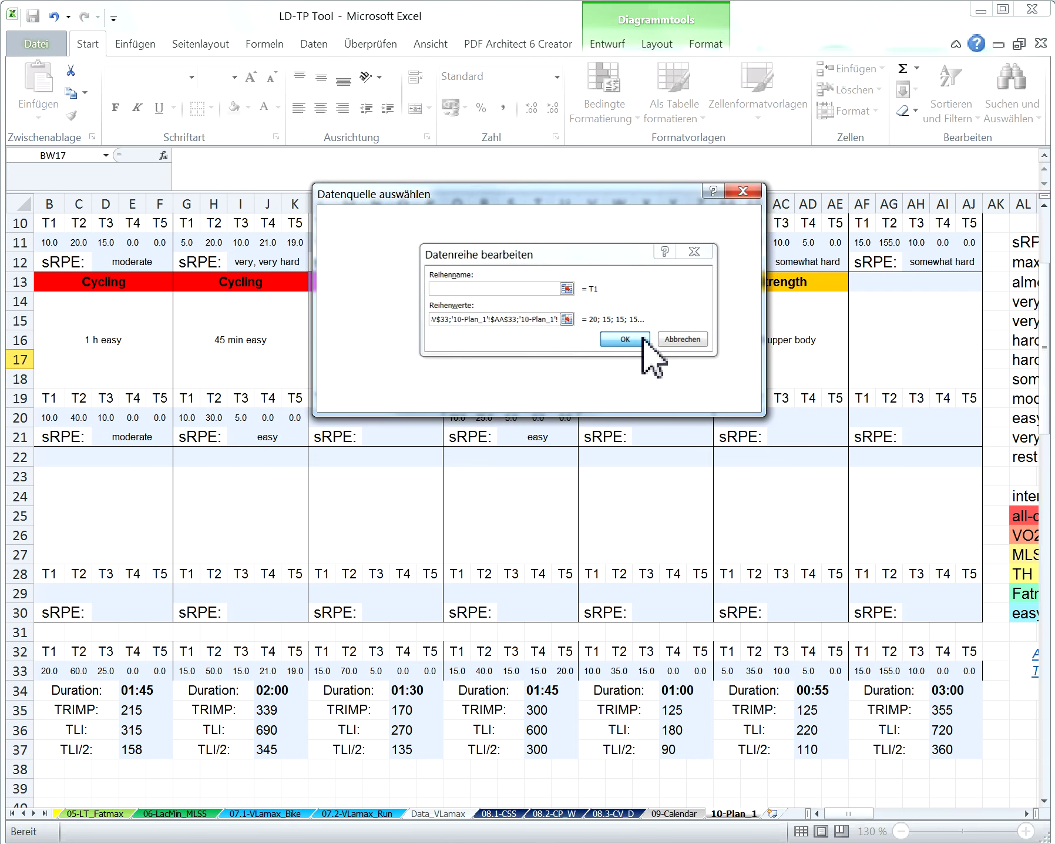
- Add H33, M33, R33, W33, AB33 and AG33 to the T2 series values
left_click(338, 330)
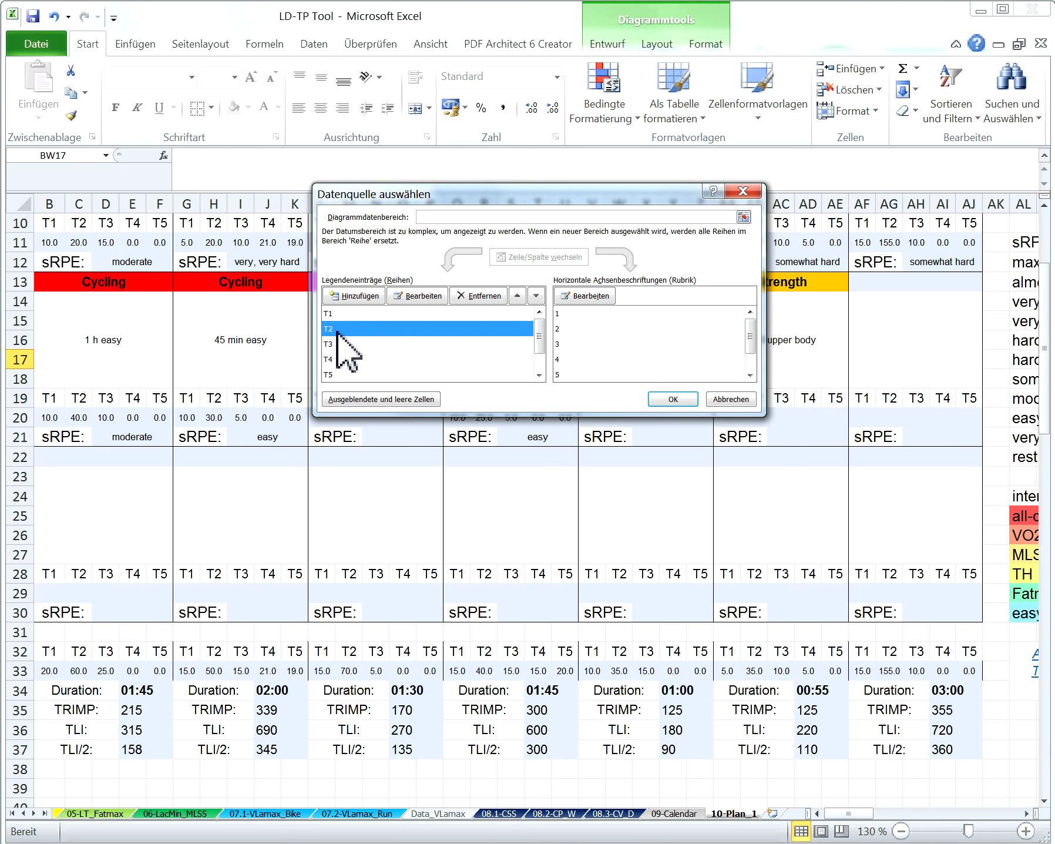
left_click(418, 295)
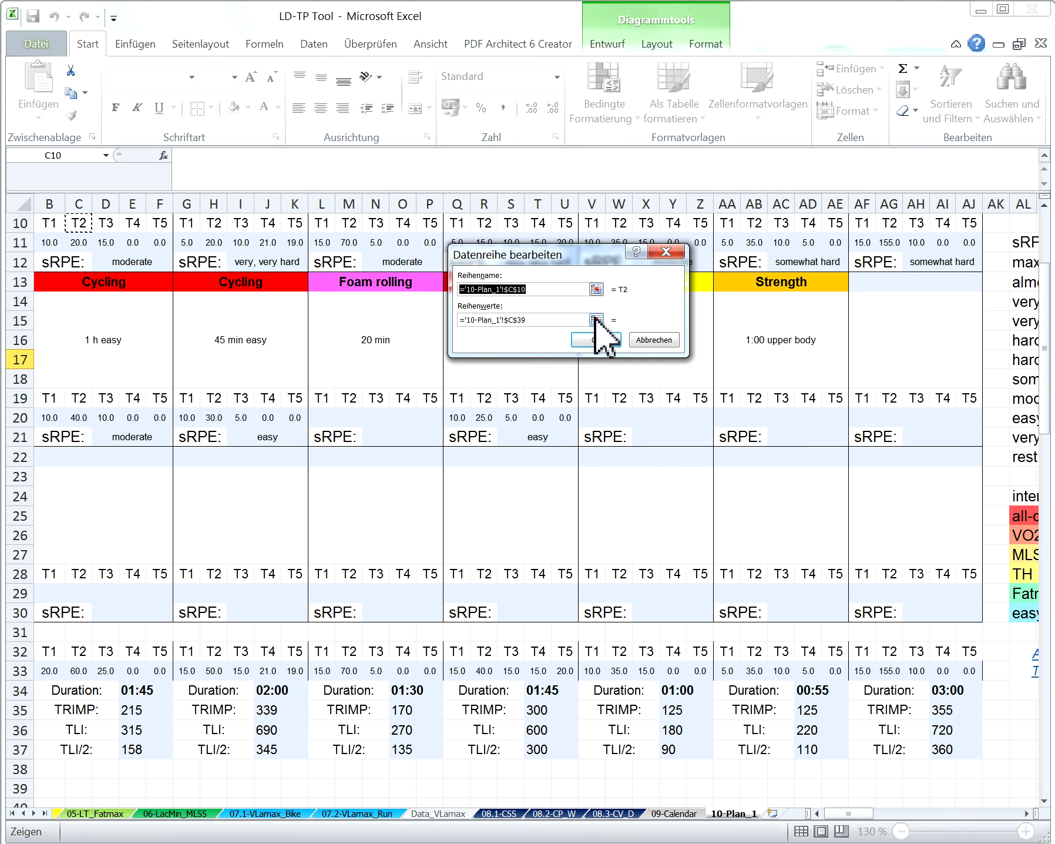
left_click(596, 319)
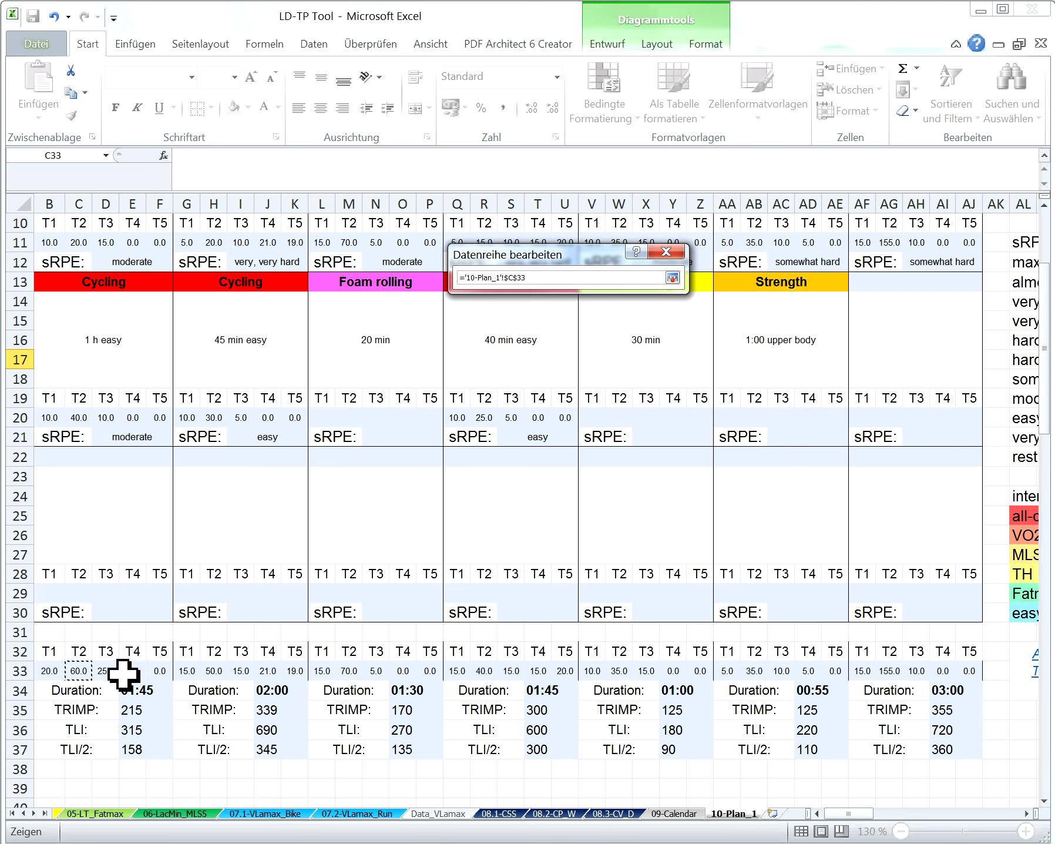
left_click(213, 671, "ctrl")
left_click(355, 672, "ctrl")
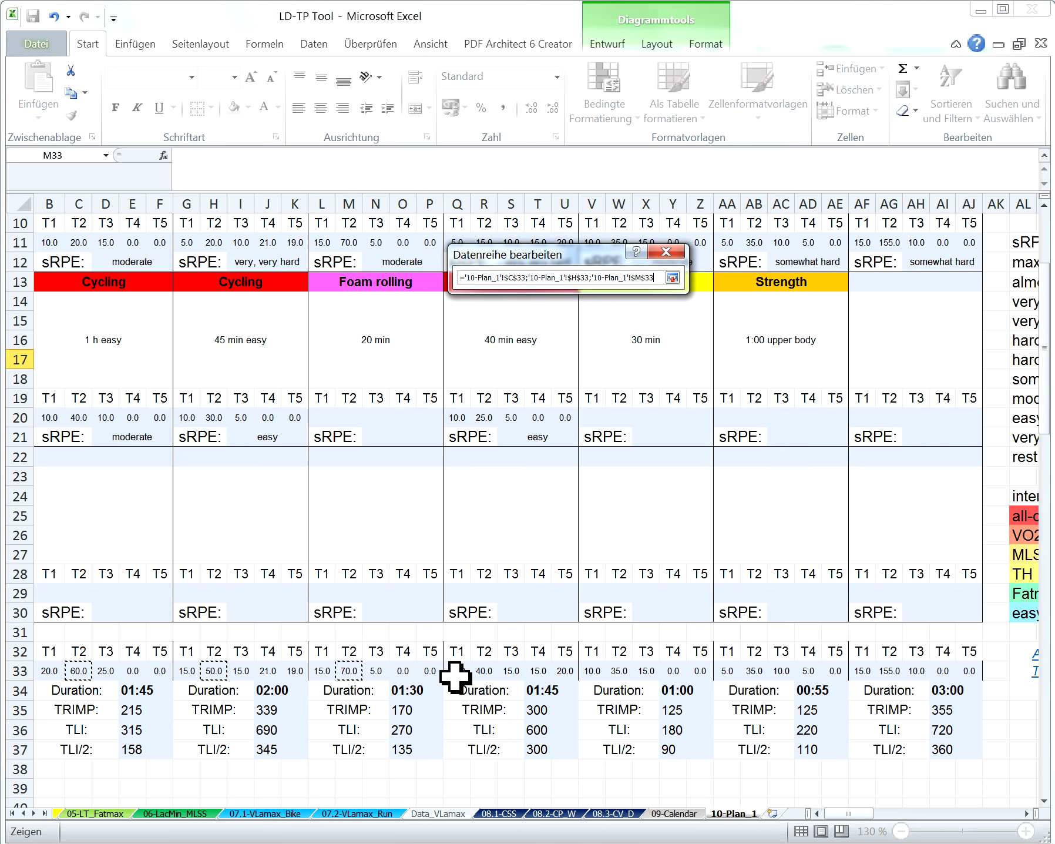
left_click(492, 673, "ctrl")
left_click(623, 674, "ctrl")
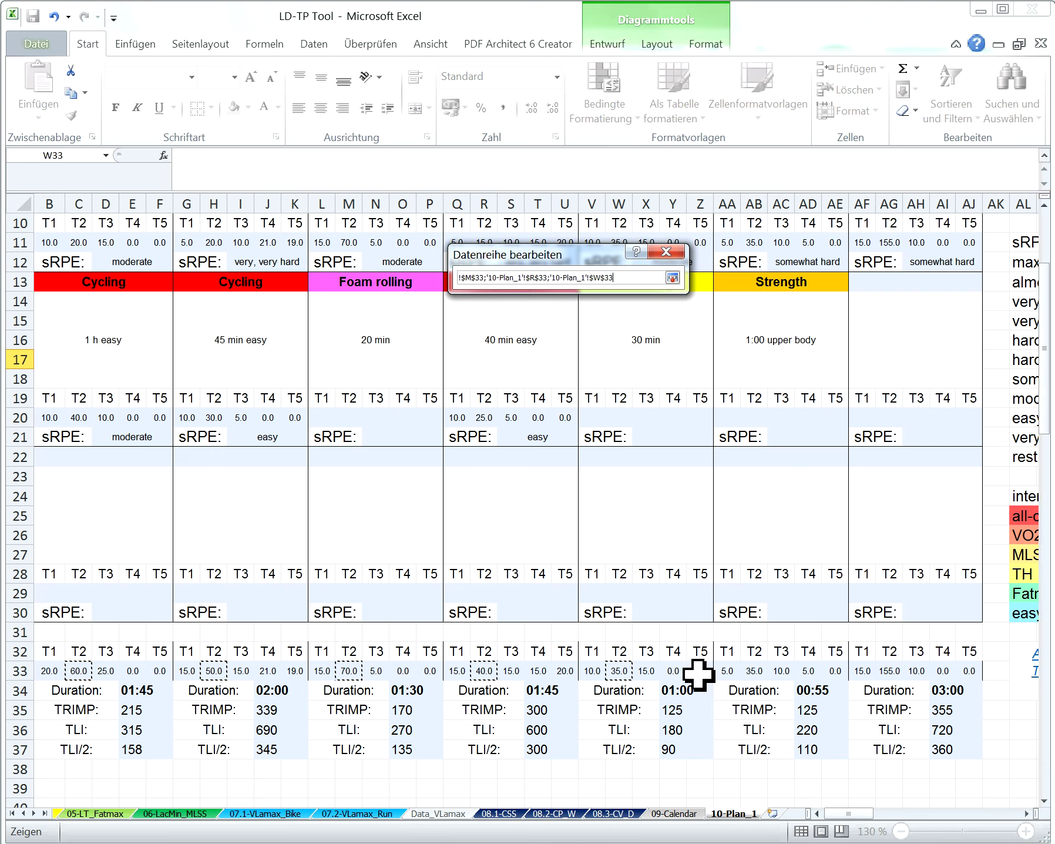
left_click(758, 674, "ctrl")
left_click(895, 674, "ctrl")
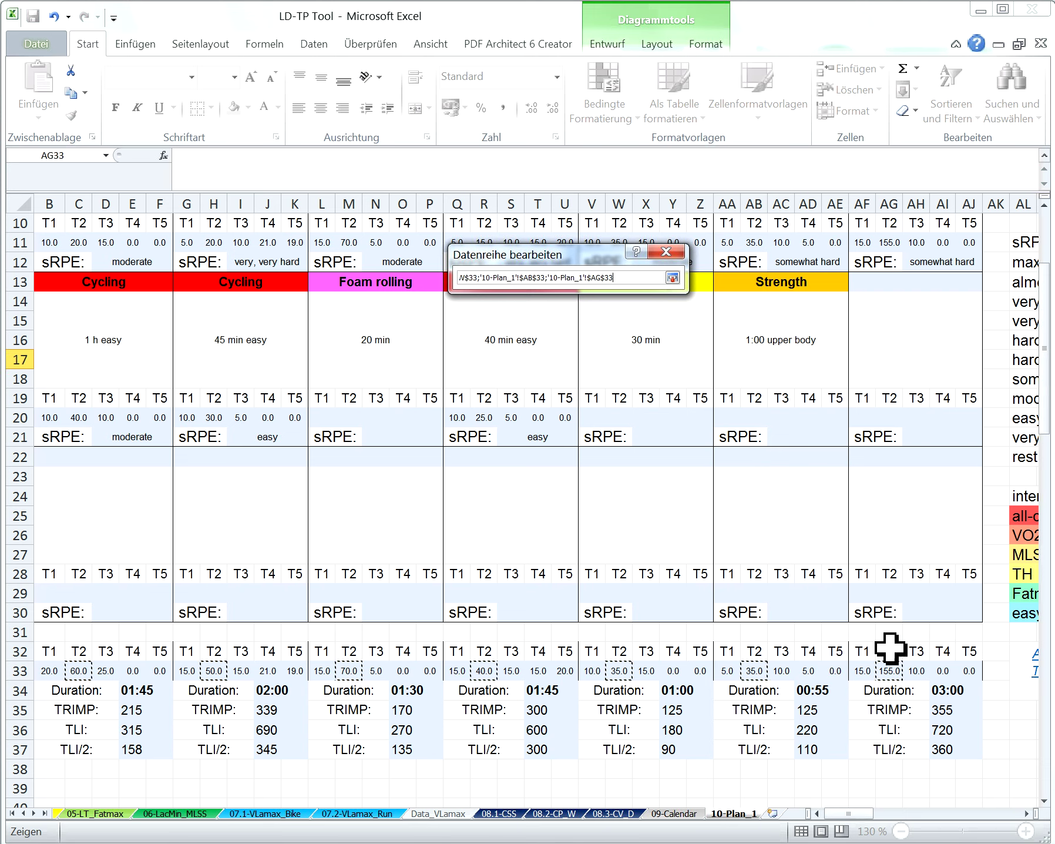
left_click(673, 278)
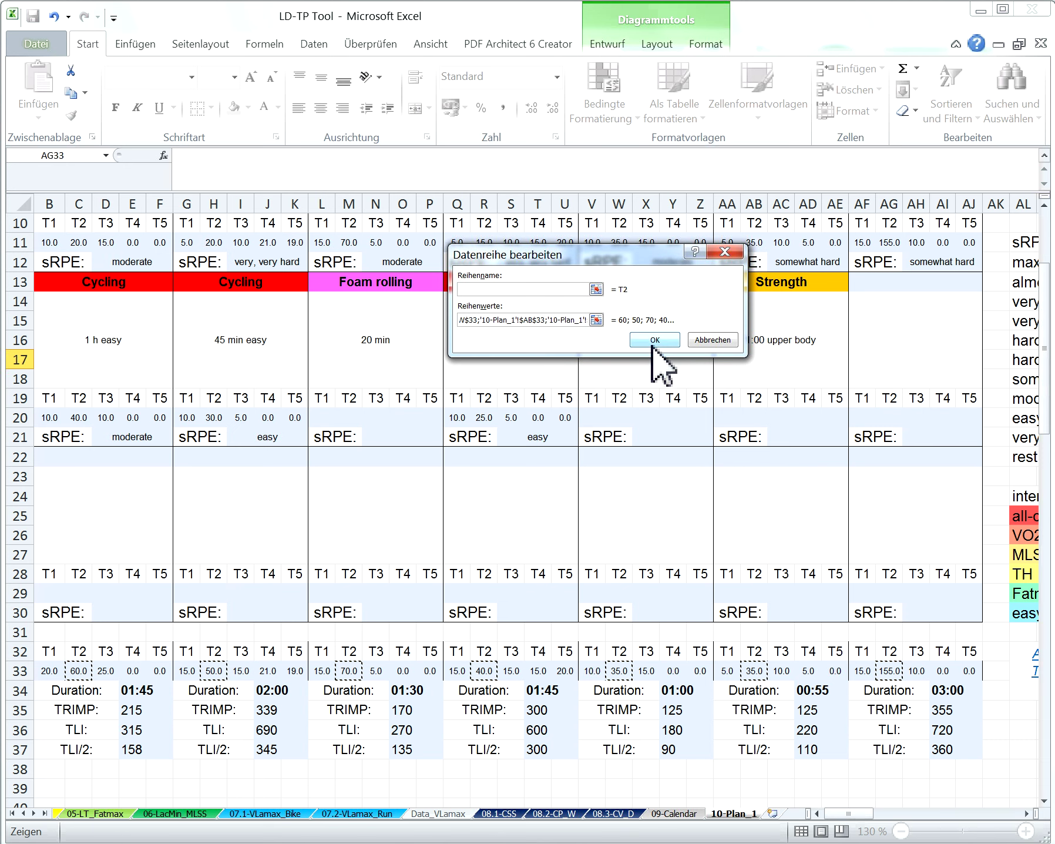
left_click(634, 340)
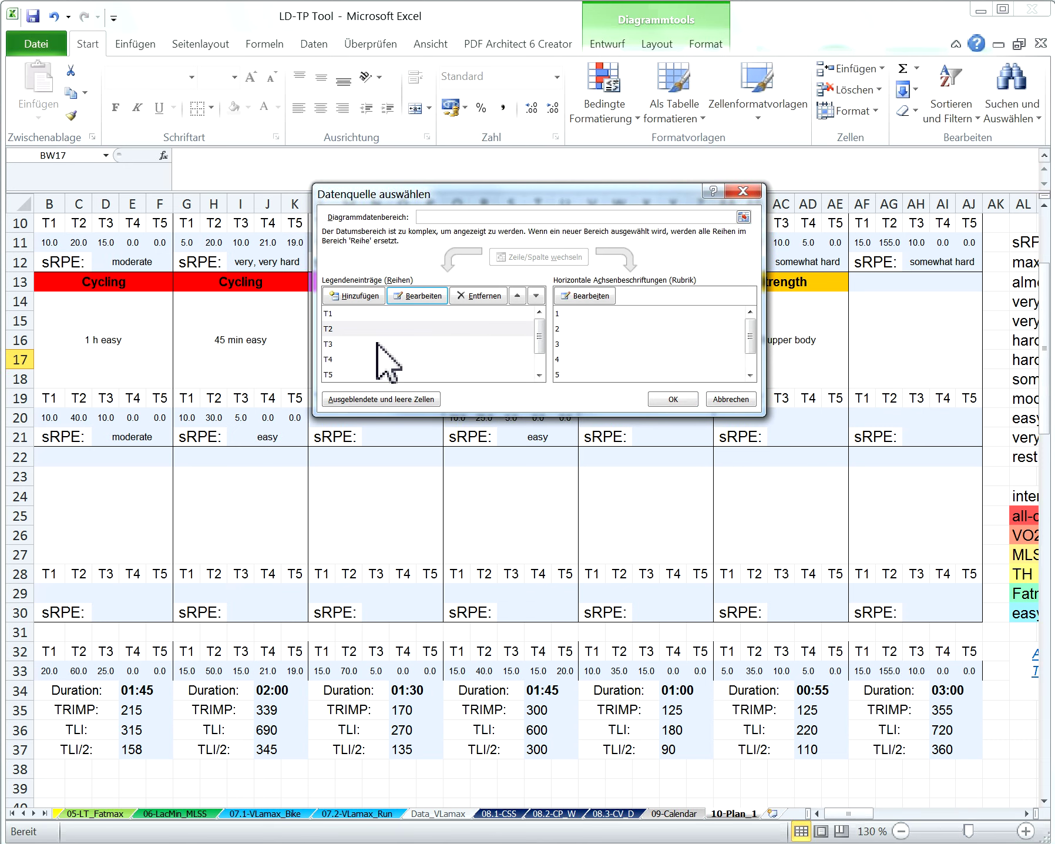
- Set the T3 series values to D33, I33, N33, X33, AC33 and AH33
left_click(377, 344)
left_click(424, 296)
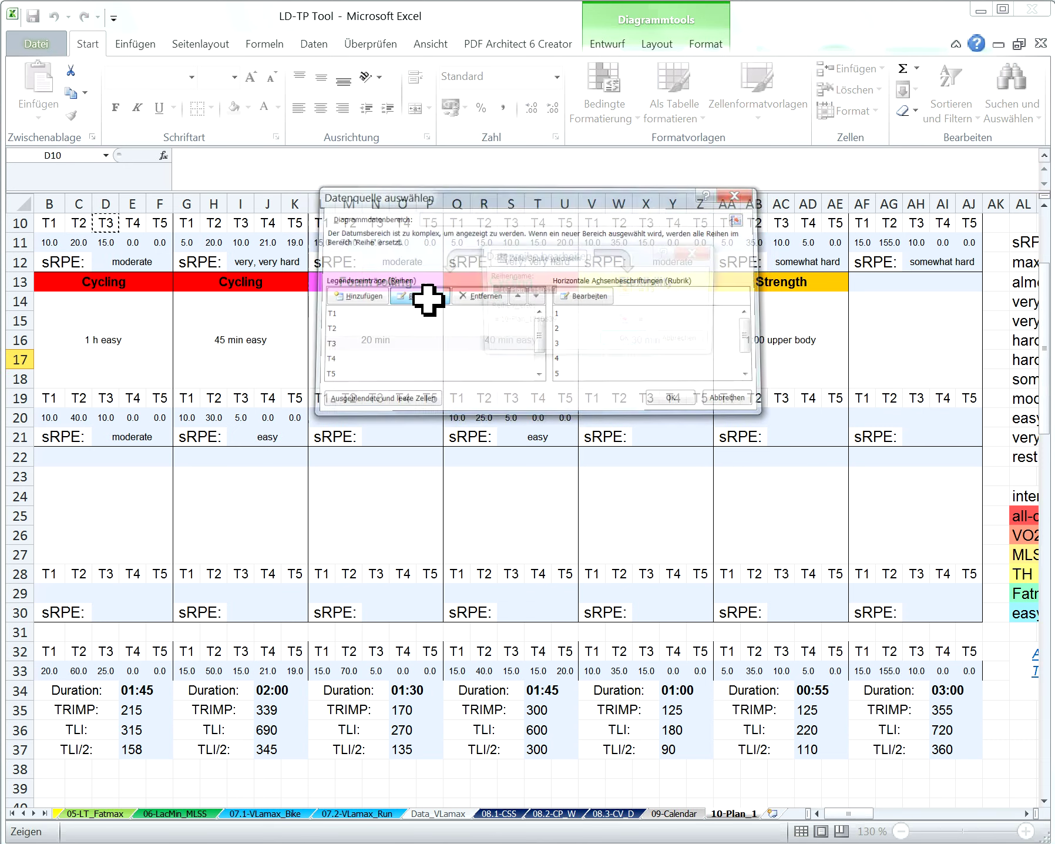
left_click(626, 320)
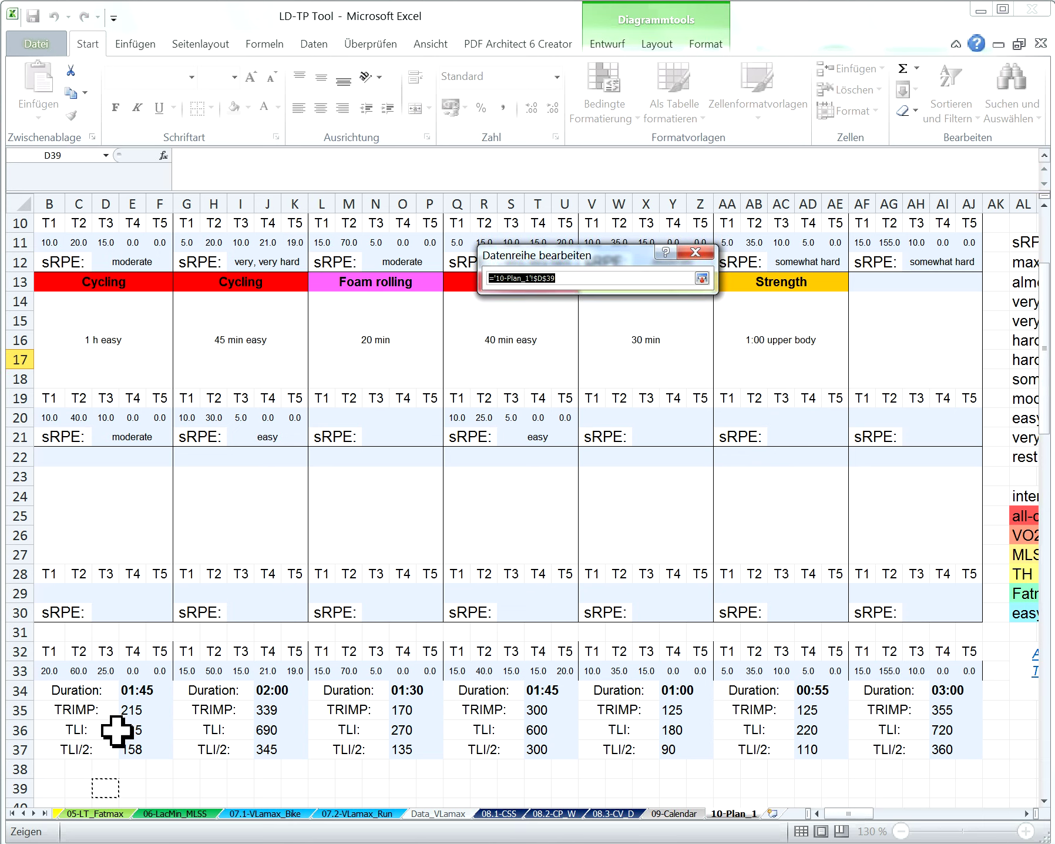
left_click(109, 673)
left_click(245, 671, "ctrl")
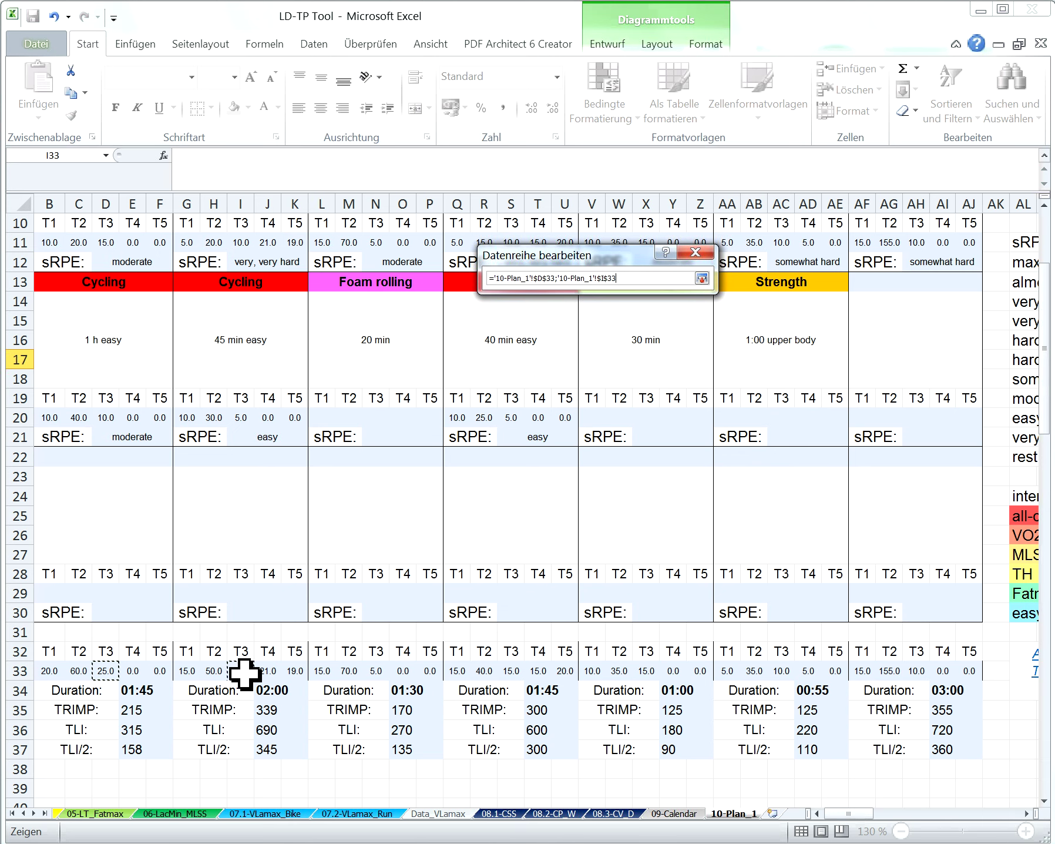
left_click(380, 677, "ctrl")
left_click(647, 670, "ctrl")
left_click(783, 670, "ctrl")
left_click(916, 671, "ctrl")
left_click(702, 278)
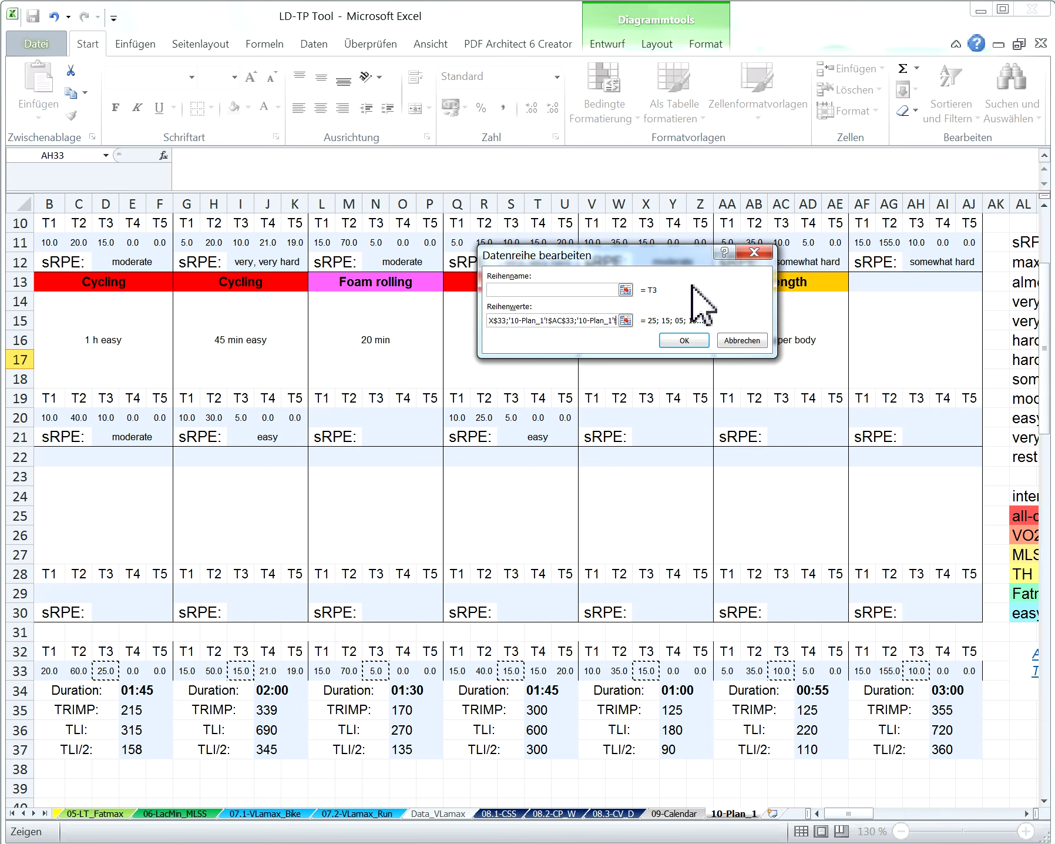
left_click(676, 340)
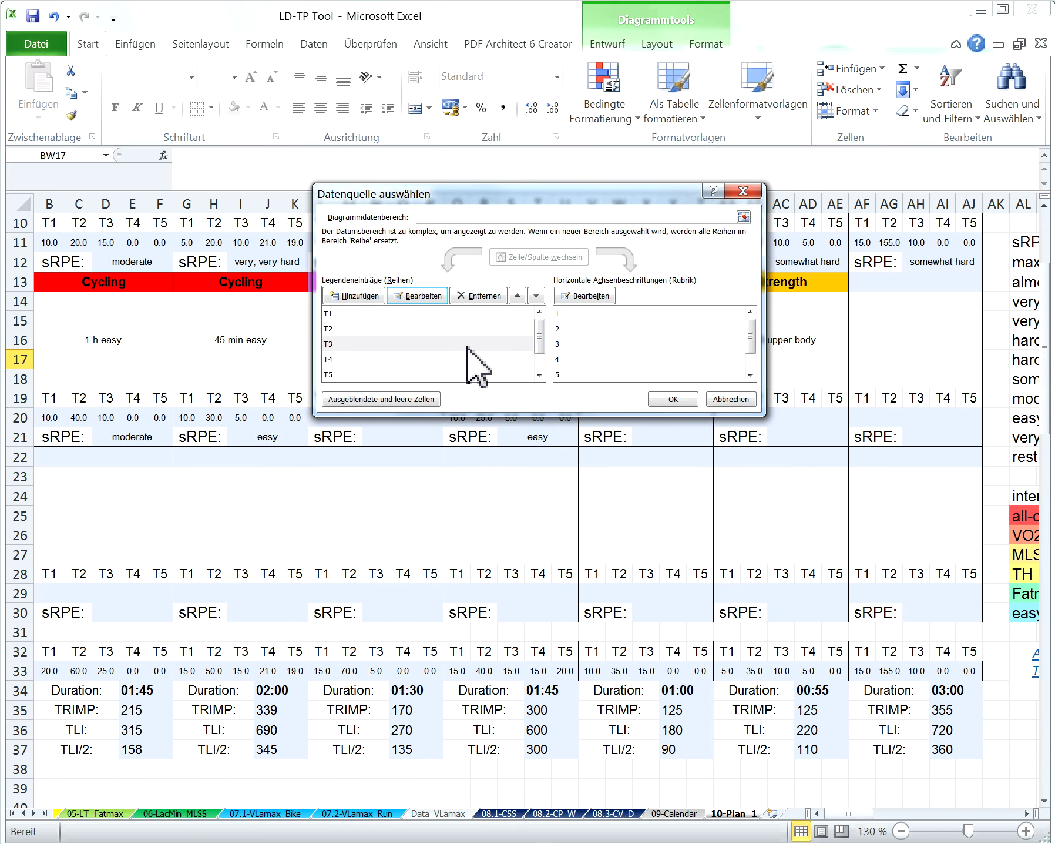
- Set the T4 series values to the row-33 T4 totals E33, J33, T33, Y33, AD33 and AI33
left_click(388, 359)
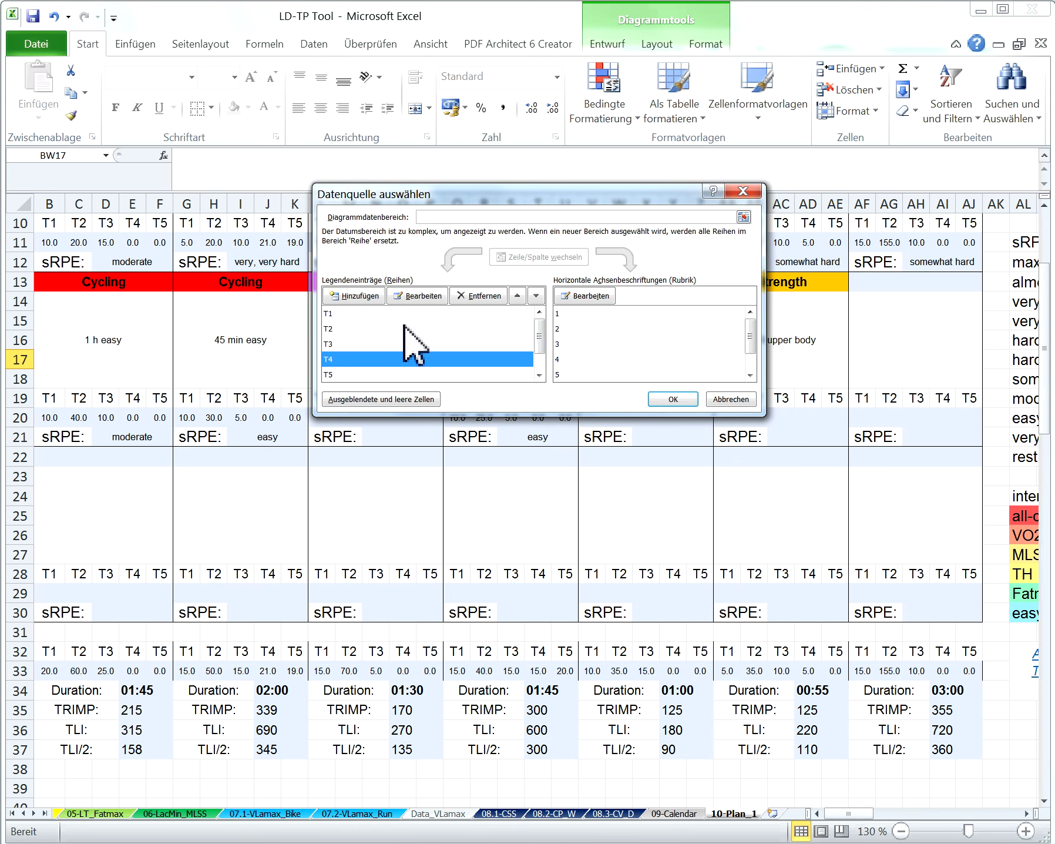
left_click(418, 296)
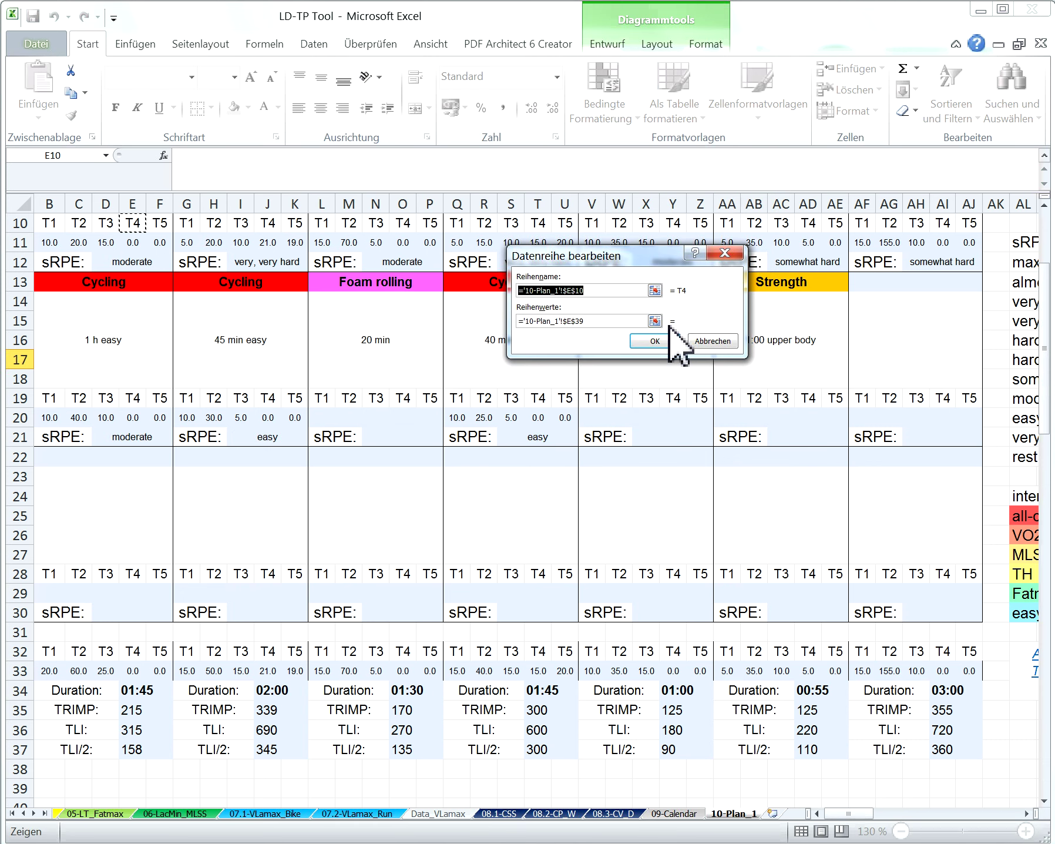
left_click(655, 321)
left_click(133, 670)
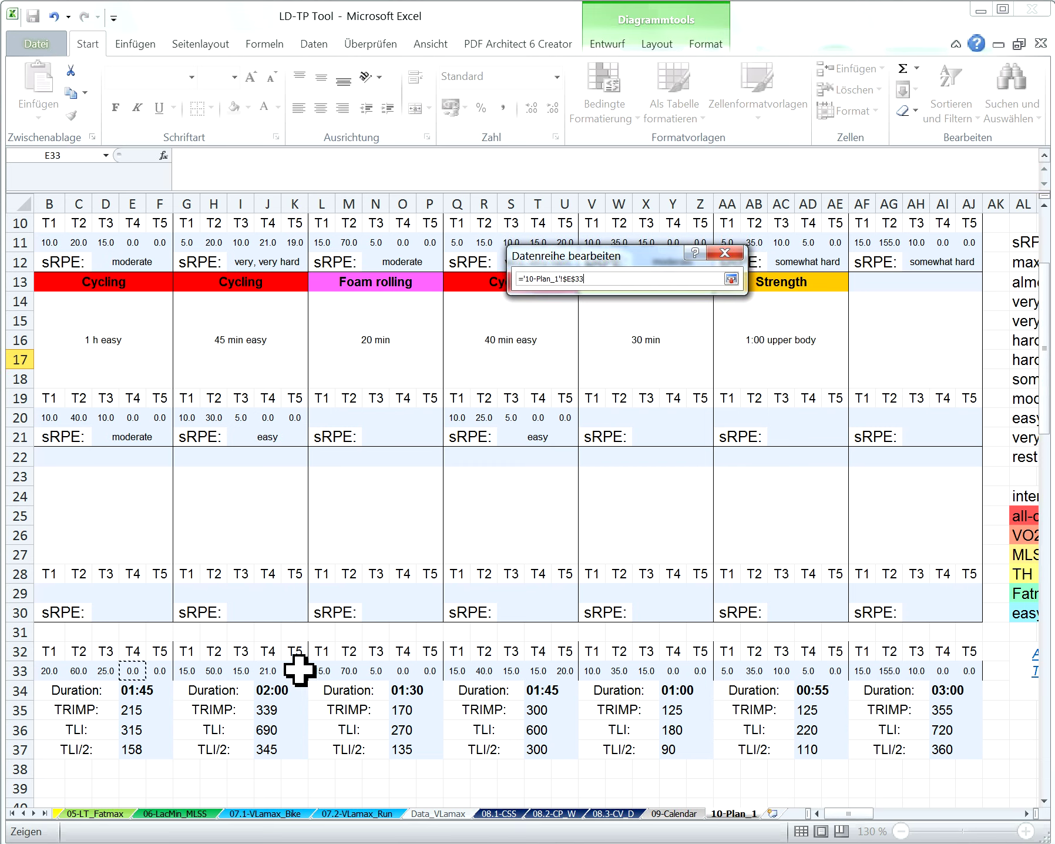
left_click(267, 670, "ctrl")
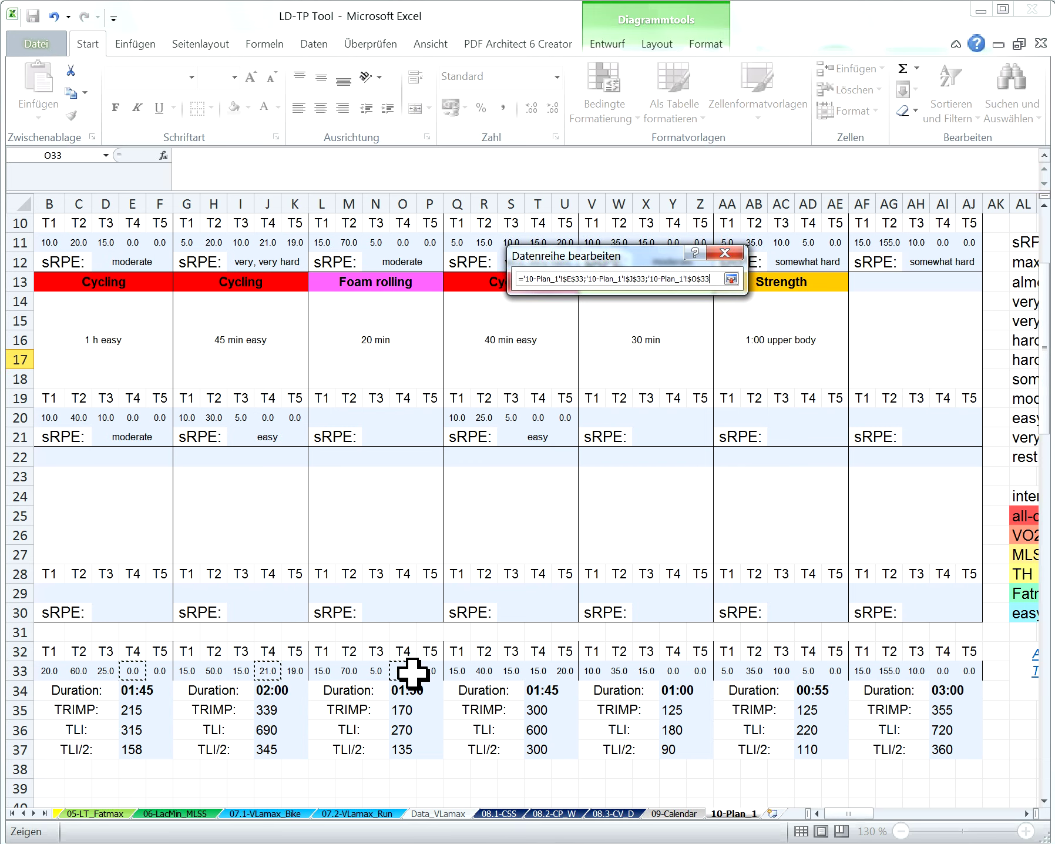
left_click(537, 670, "ctrl")
left_click(675, 670, "ctrl")
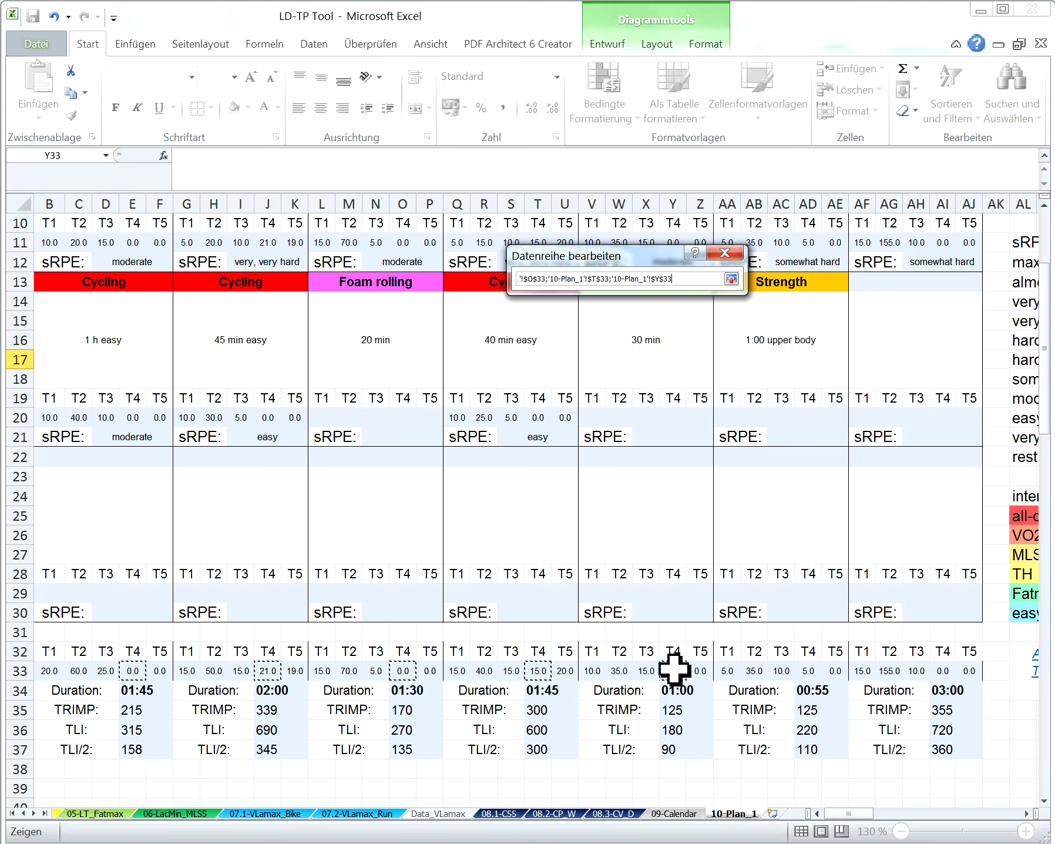
left_click(809, 671, "ctrl")
left_click(944, 670, "ctrl")
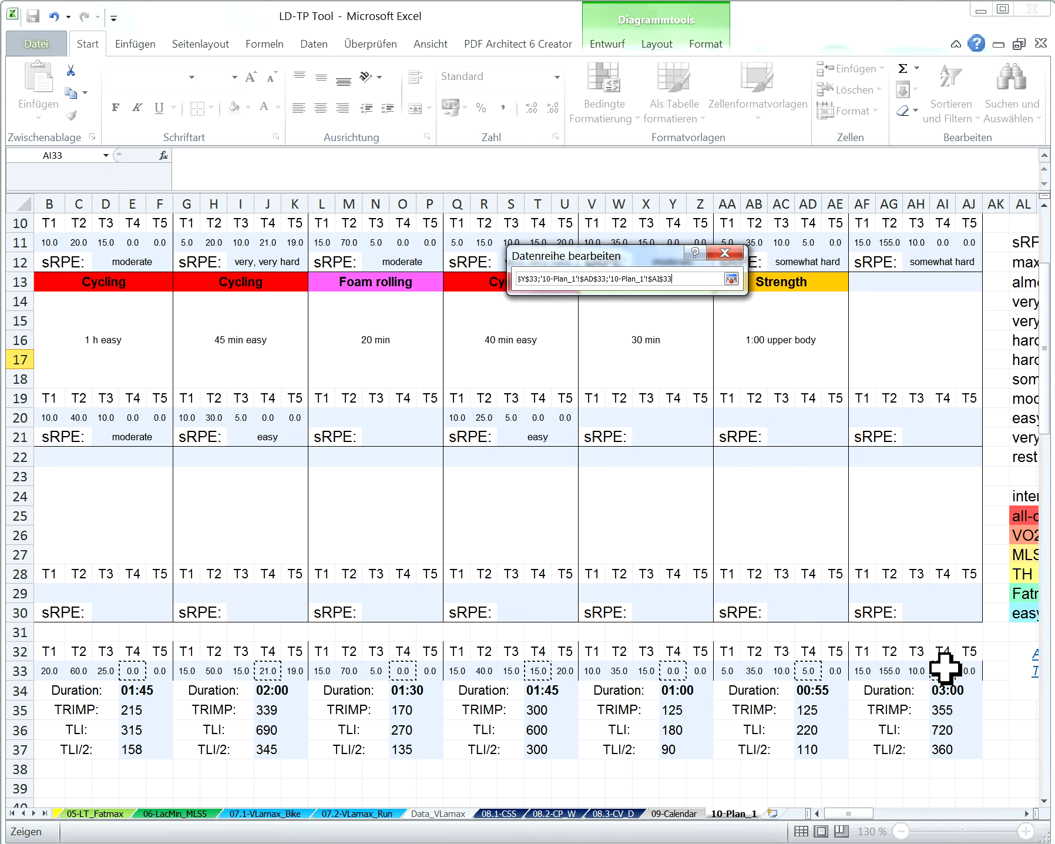
left_click(731, 278)
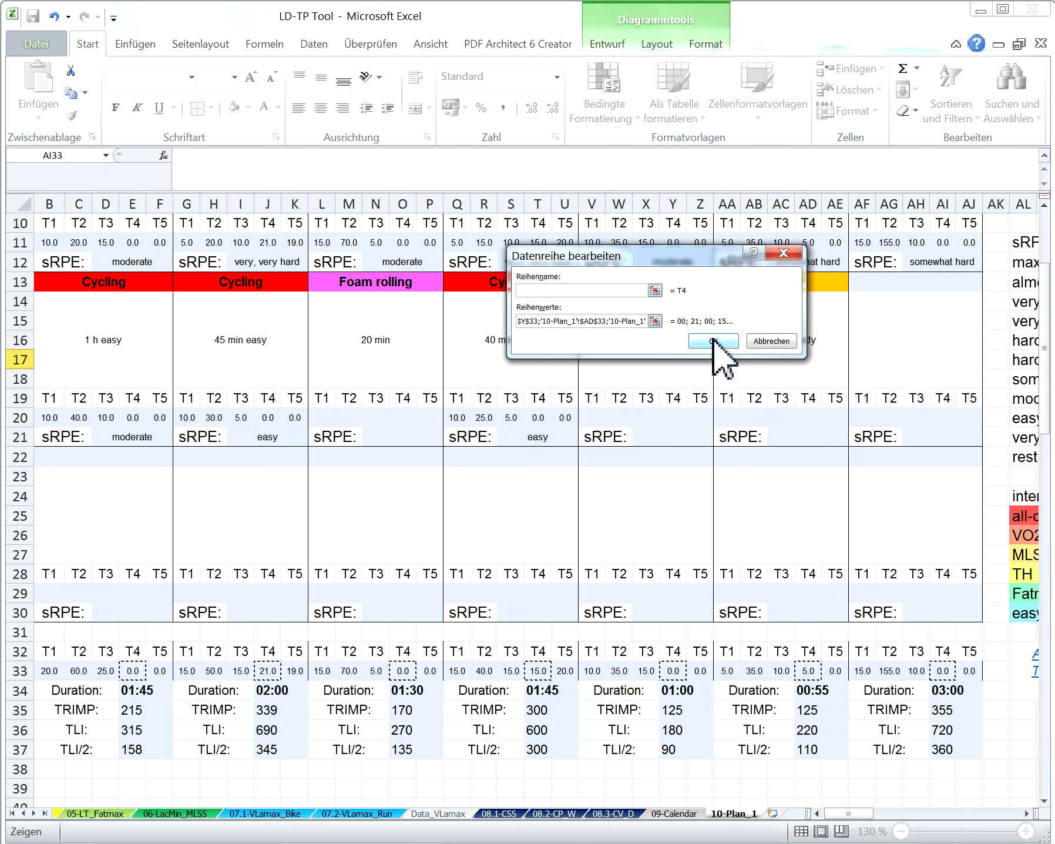
left_click(713, 341)
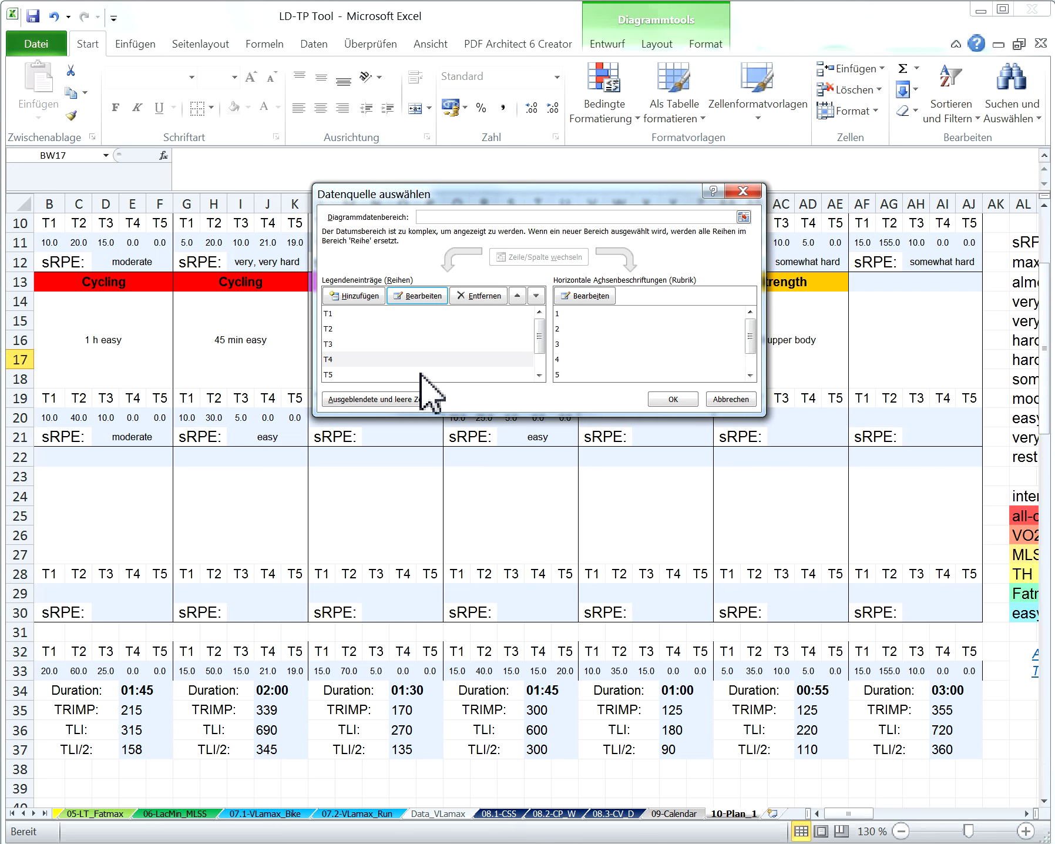
- Set the T5 series values to F33, K33, P33, U33, Z33, AE33 and AJ33, then apply the data source
left_click(432, 374)
left_click(417, 295)
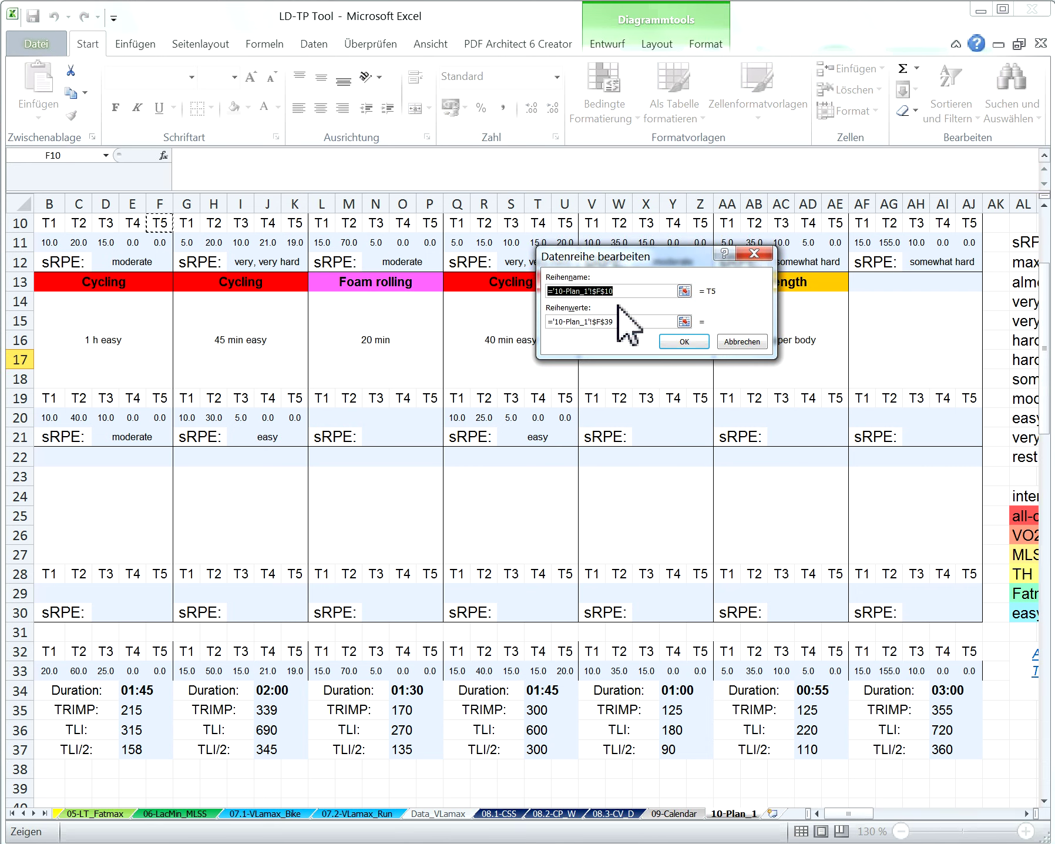
left_click(683, 321)
left_click(166, 675)
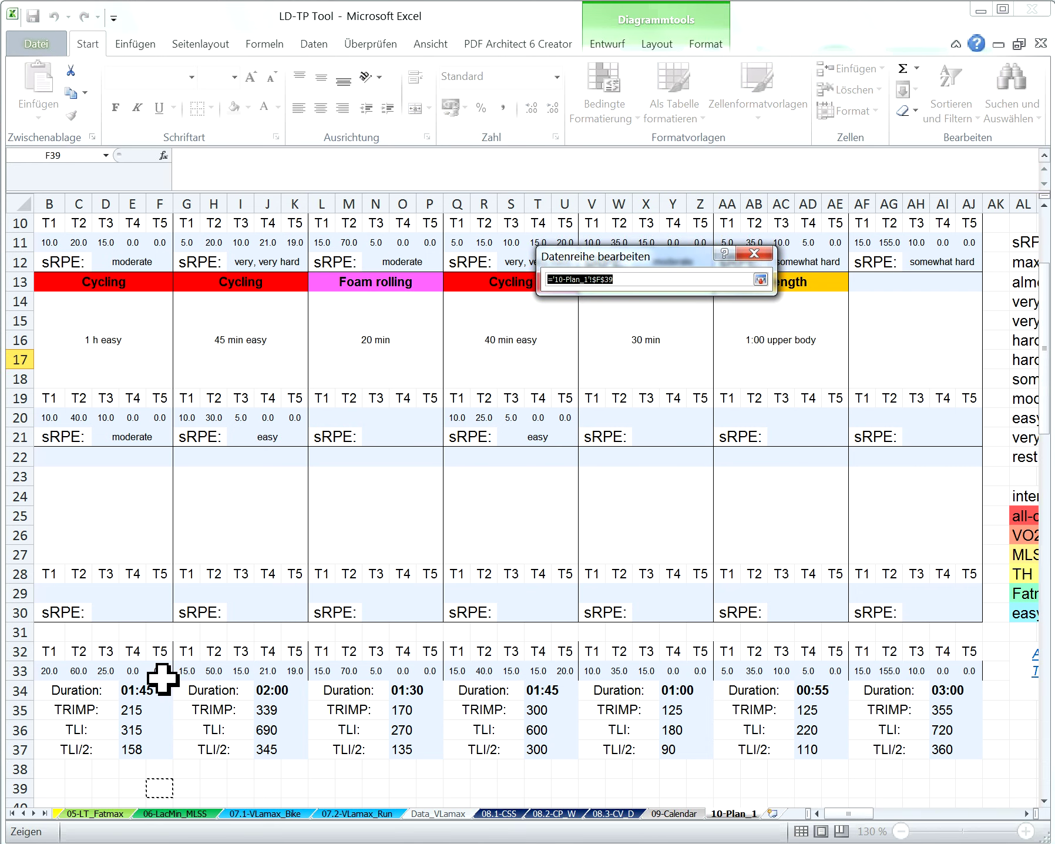
left_click(305, 673, "ctrl")
left_click(429, 673, "ctrl")
left_click(566, 673, "ctrl")
left_click(700, 671, "ctrl")
left_click(836, 670, "ctrl")
left_click(970, 671, "ctrl")
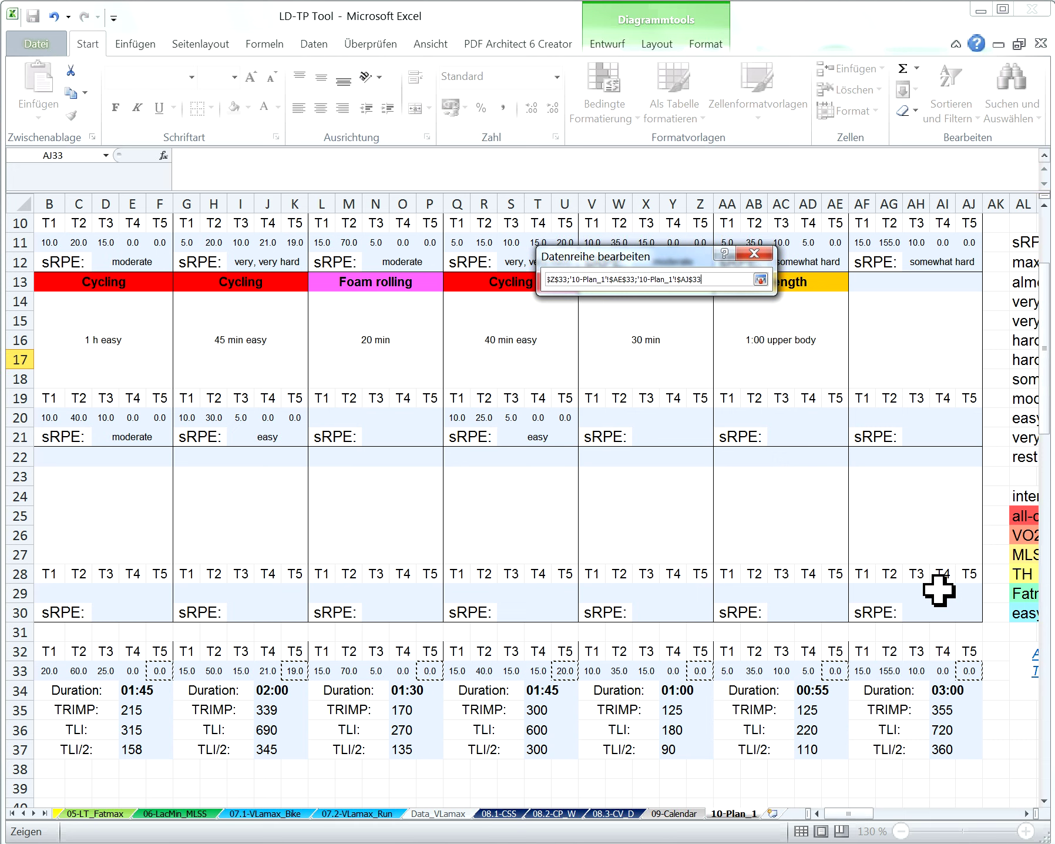
left_click(761, 280)
left_click(738, 344)
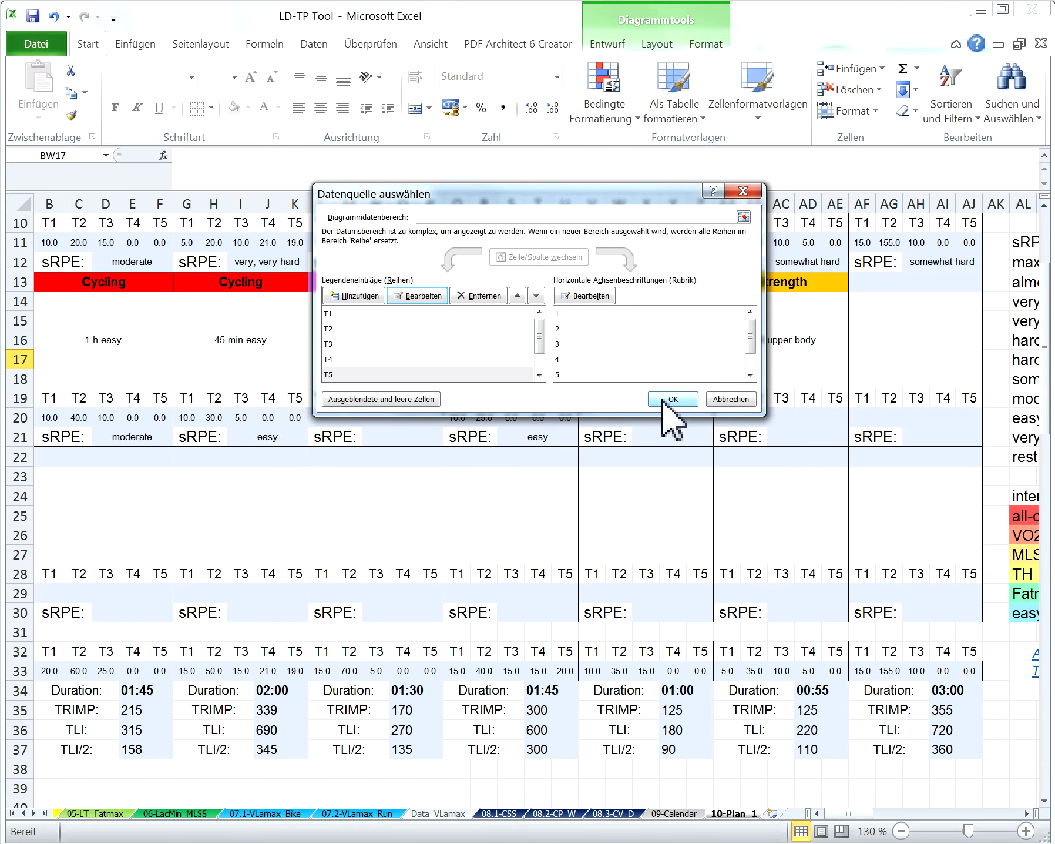
left_click(661, 400)
- Scroll to the weekly chart and deselect it to review the stacked T1–T5 bars with TRIMP and TLI lines
left_click_drag(852, 814, 919, 823)
scroll(812, 721, "up", 3)
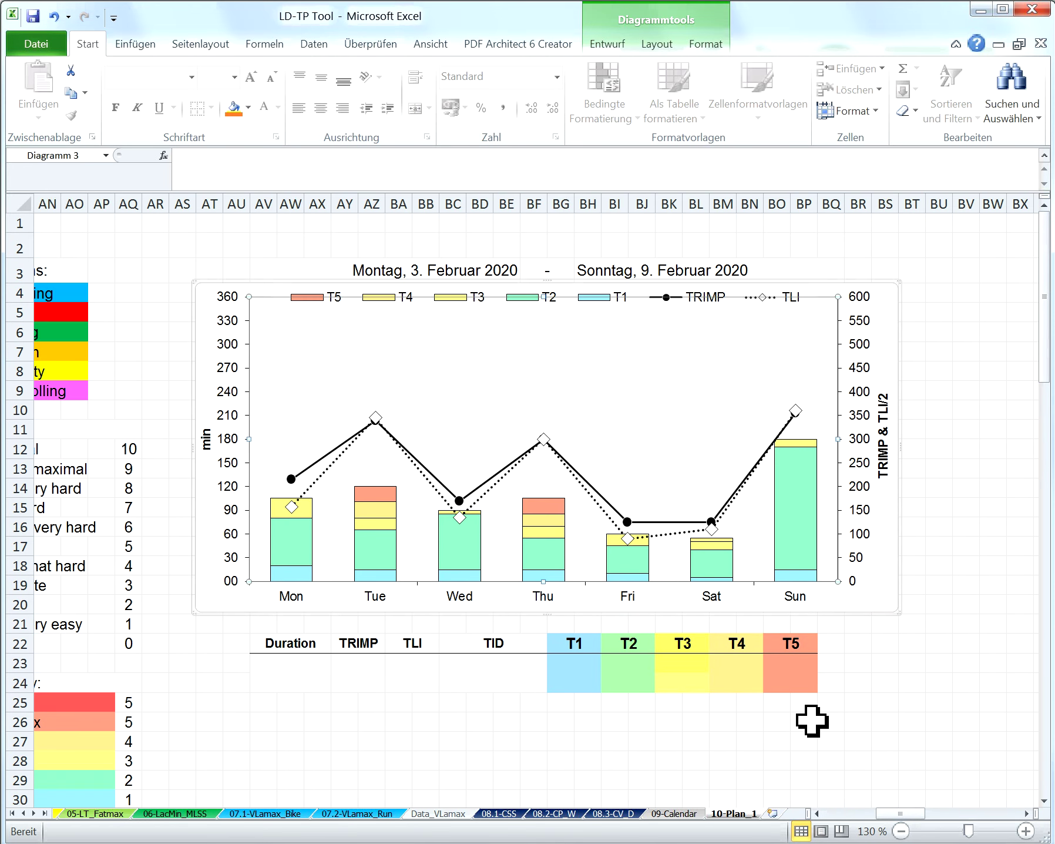
left_click(864, 691)
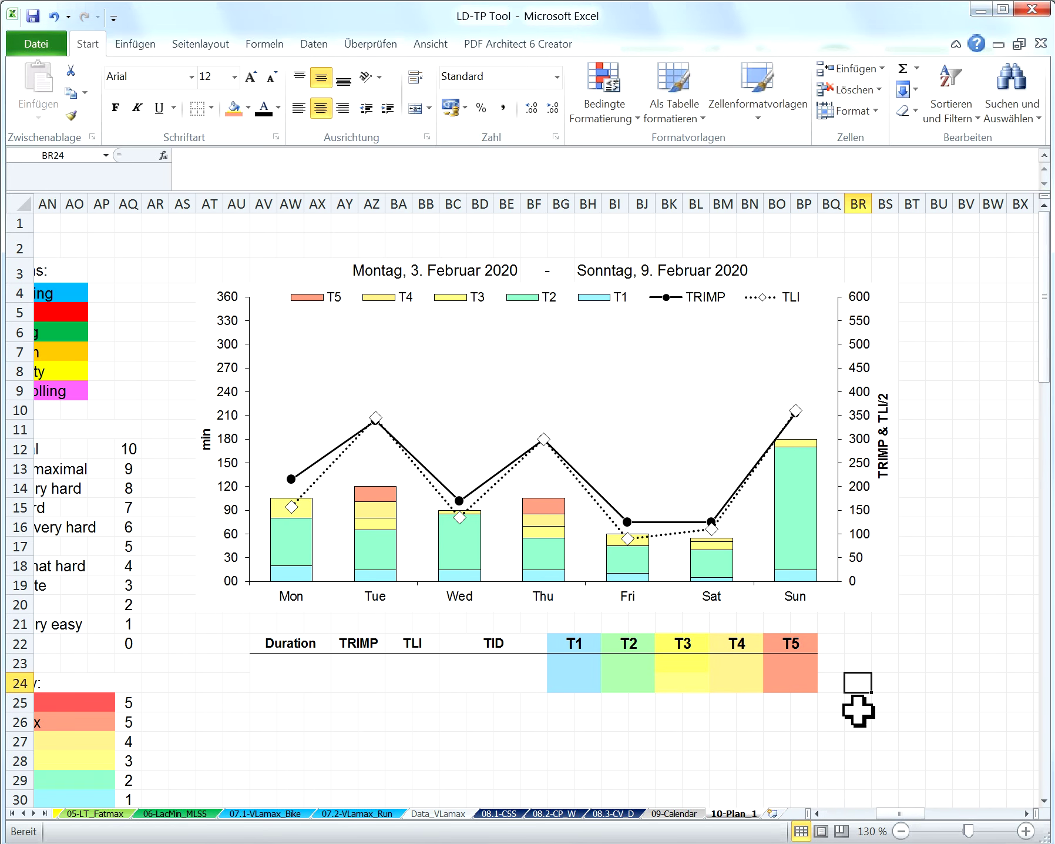
scroll(861, 694, "down", 1)
scroll(406, 529, "up", 1)
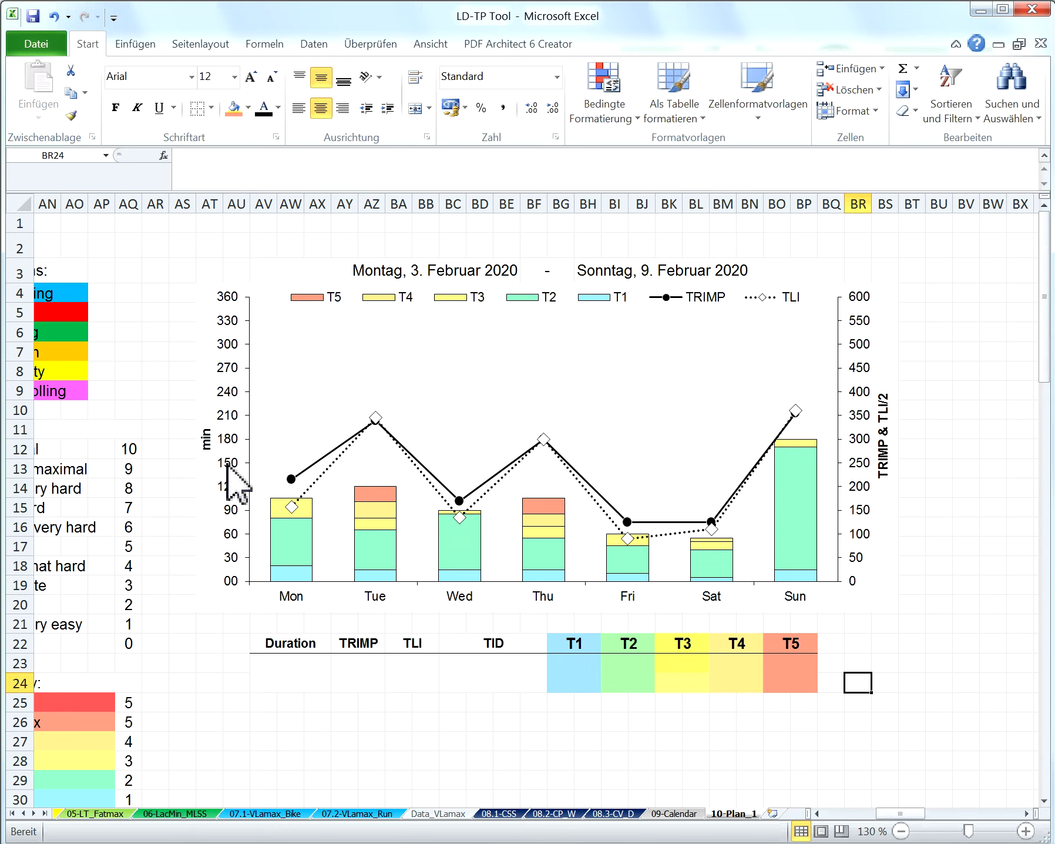
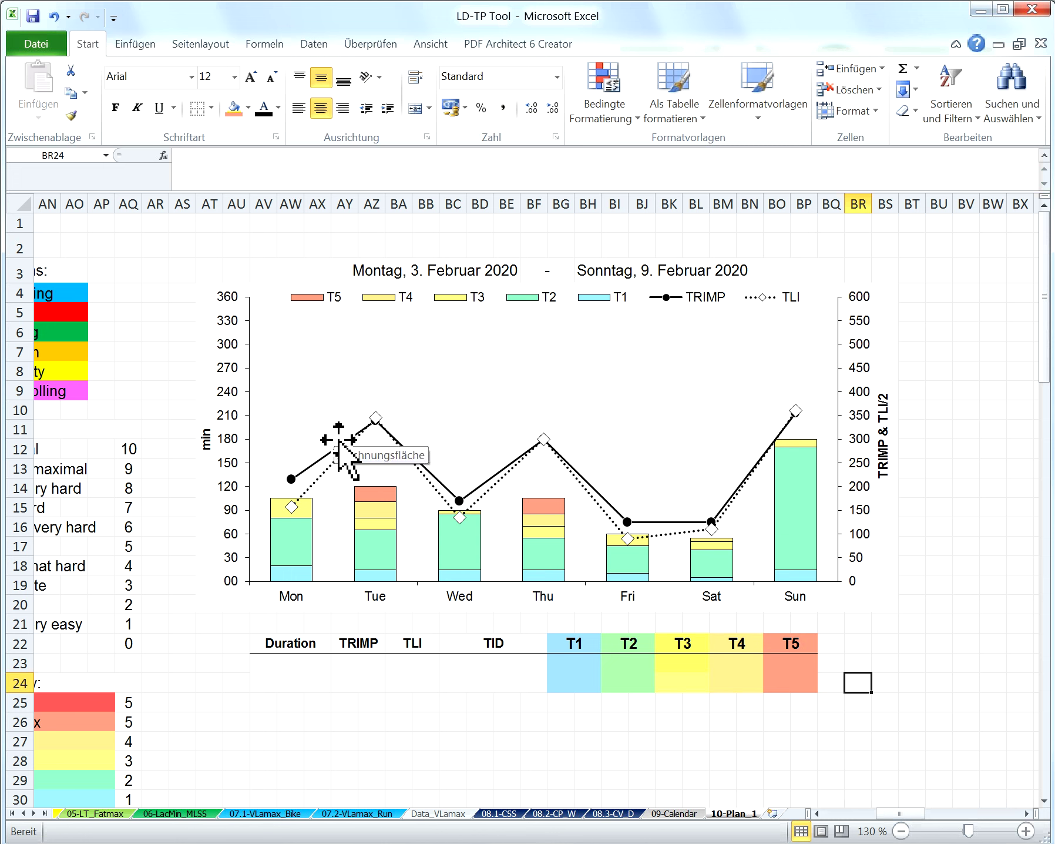
- Inspect the summary table's Duration, TRIMP, TLI, TID and T1–T5 cells, ending on the T1 cell
mouse_move(301, 646)
left_mouse_down()
mouse_move(563, 674)
mouse_move(822, 674)
left_mouse_up()
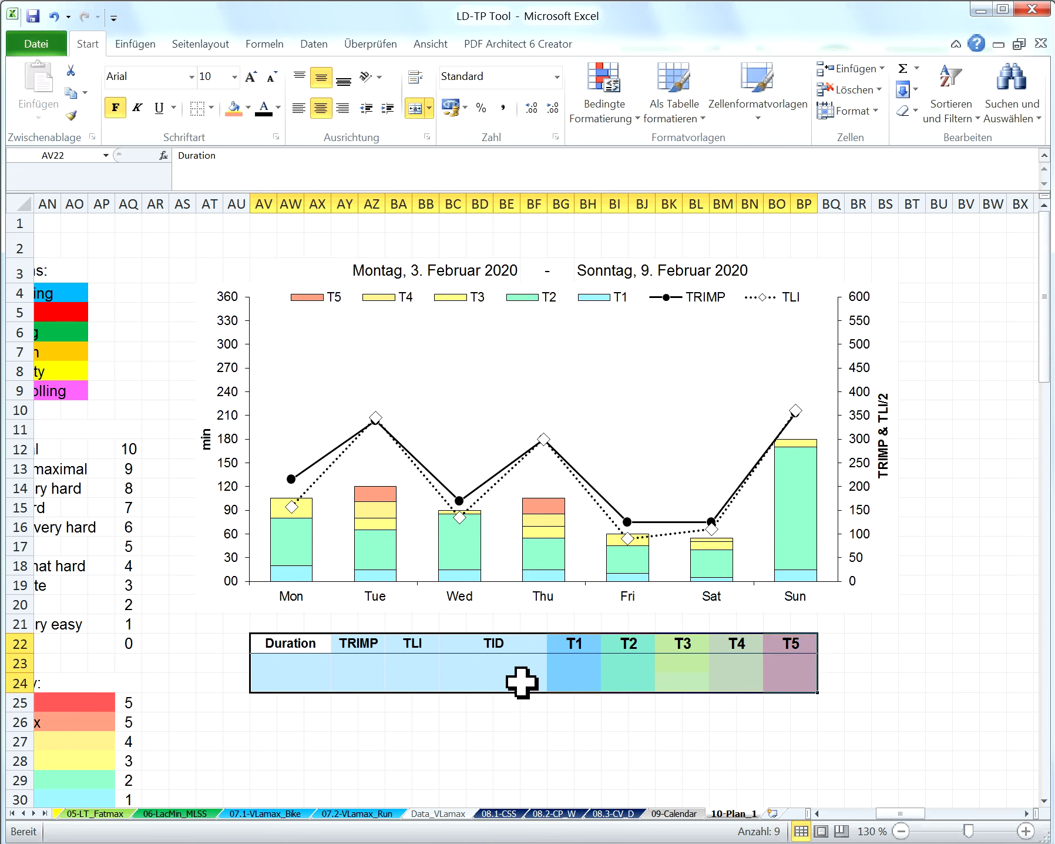
left_click(320, 676)
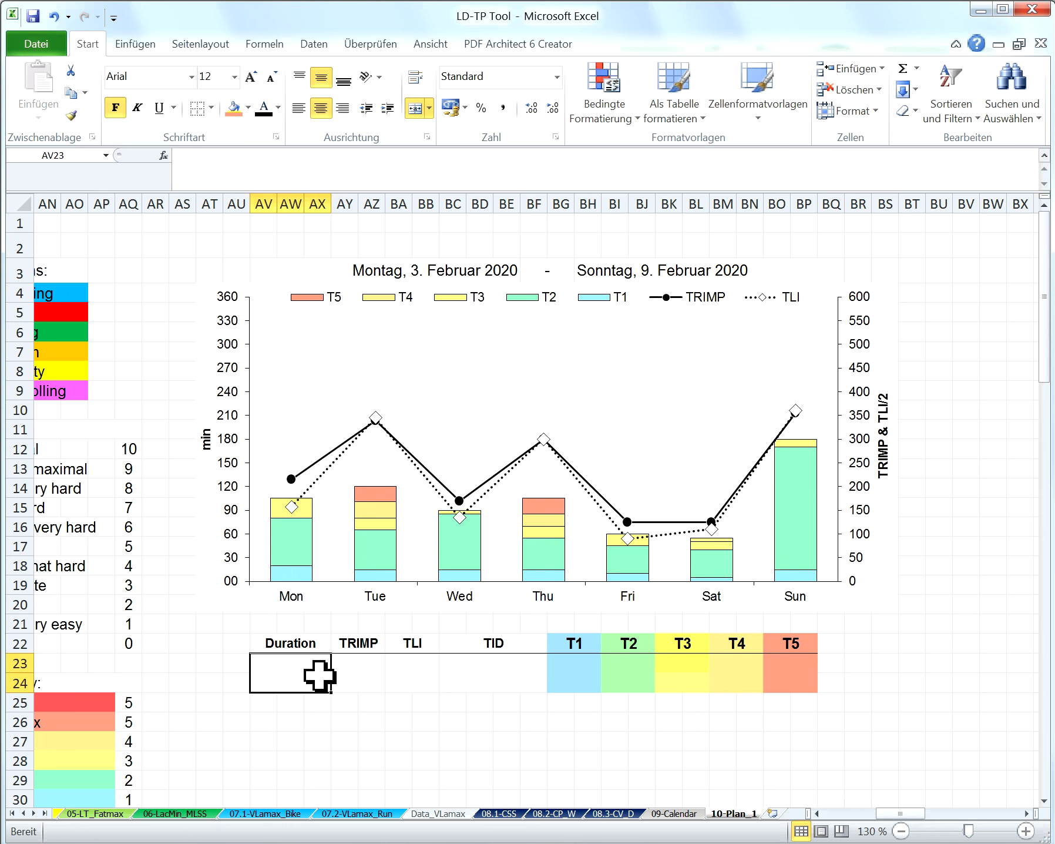
left_click_drag(301, 649, 405, 673)
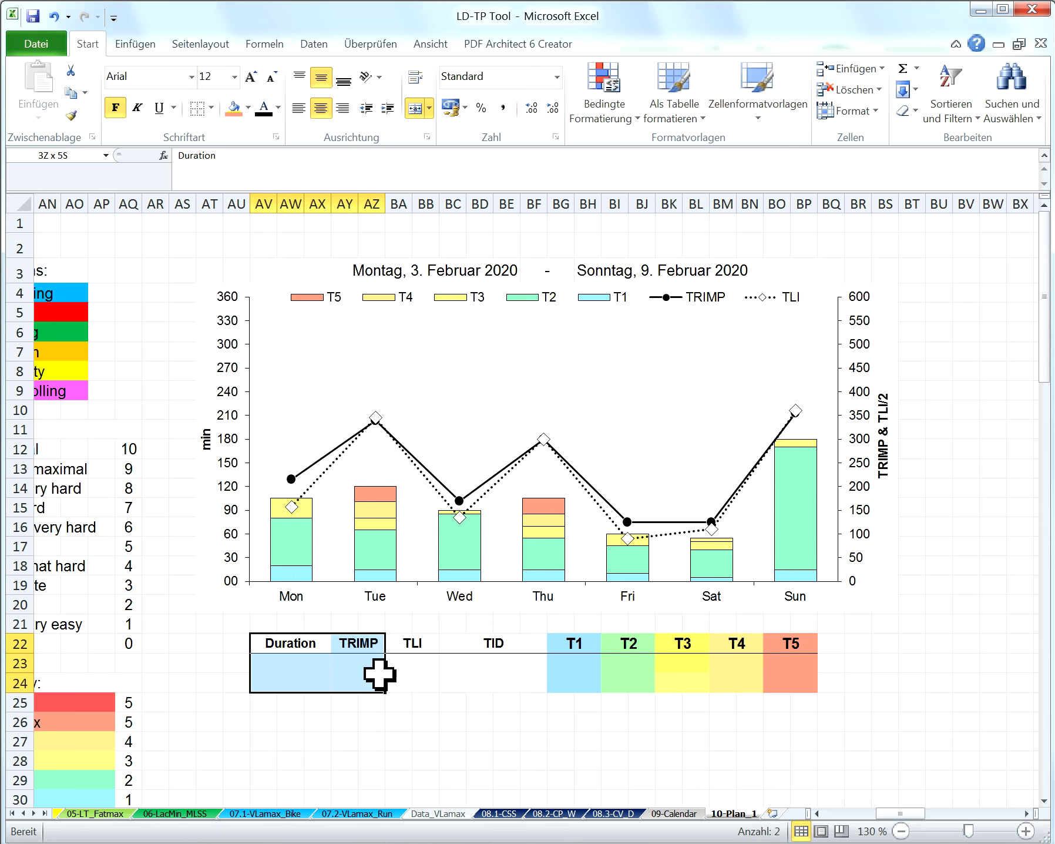
left_click(296, 668)
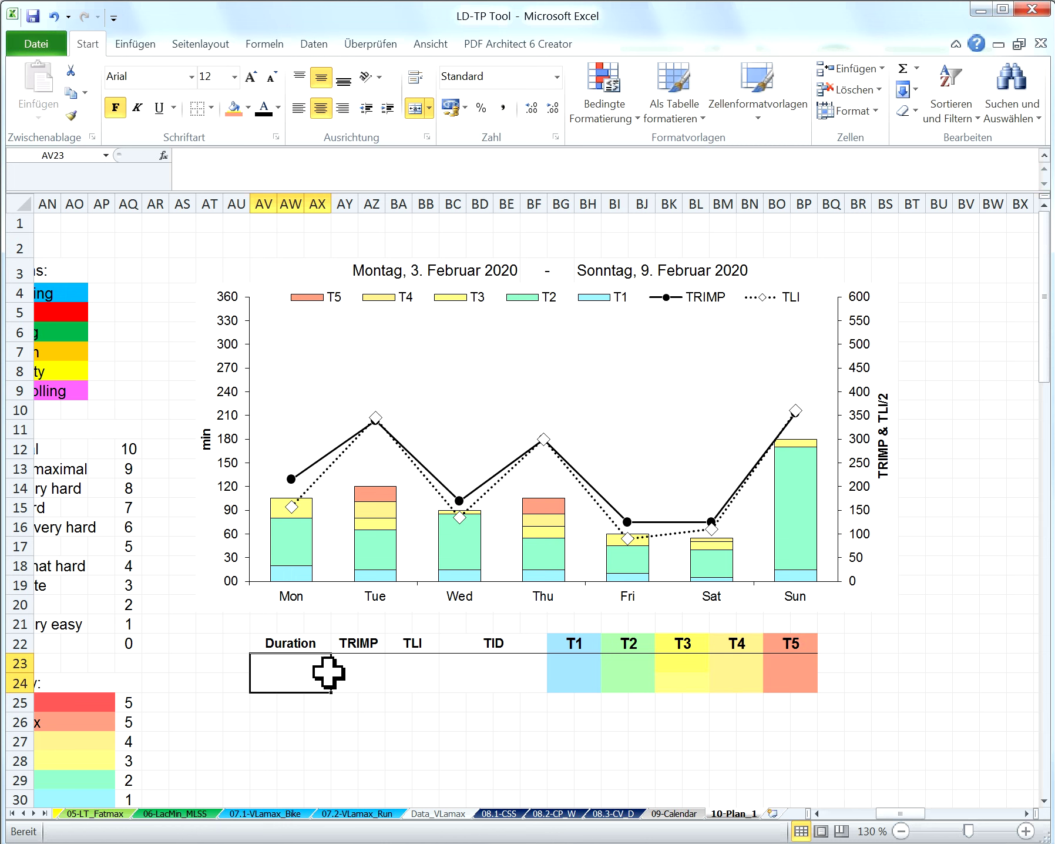
left_click(359, 673)
left_click(409, 673)
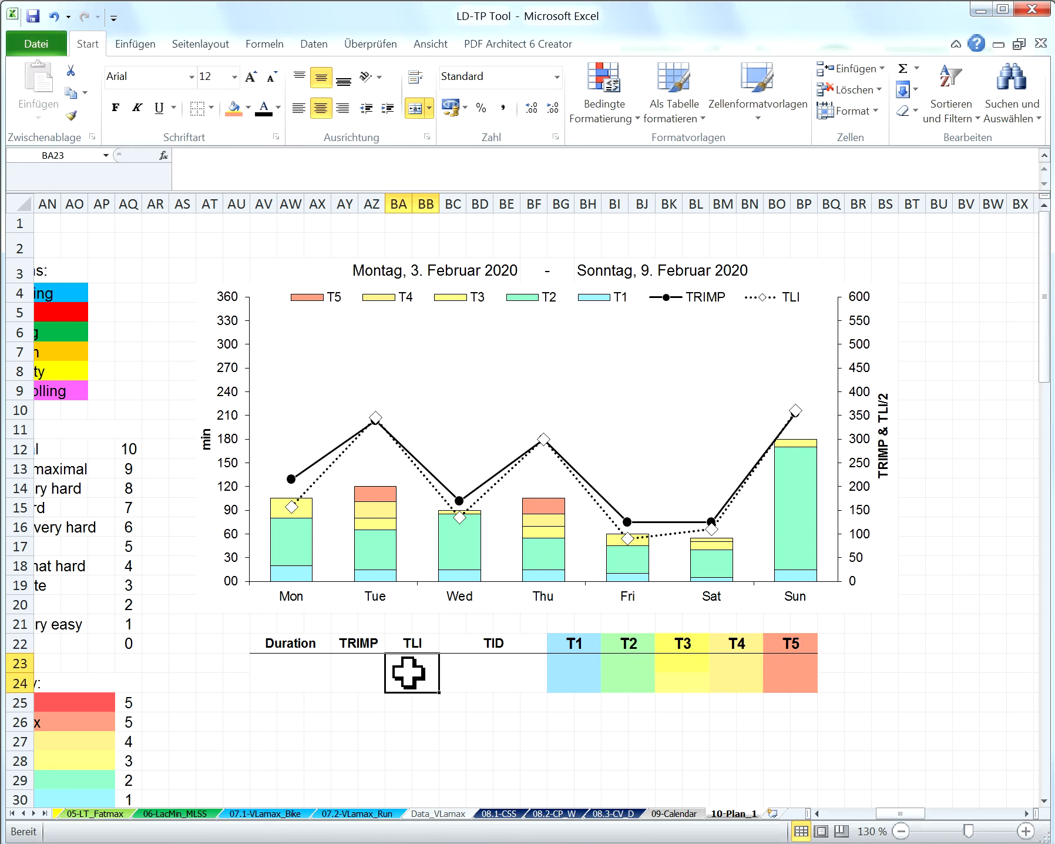
mouse_move(574, 643)
left_mouse_down()
mouse_move(822, 676)
mouse_move(814, 691)
left_mouse_up()
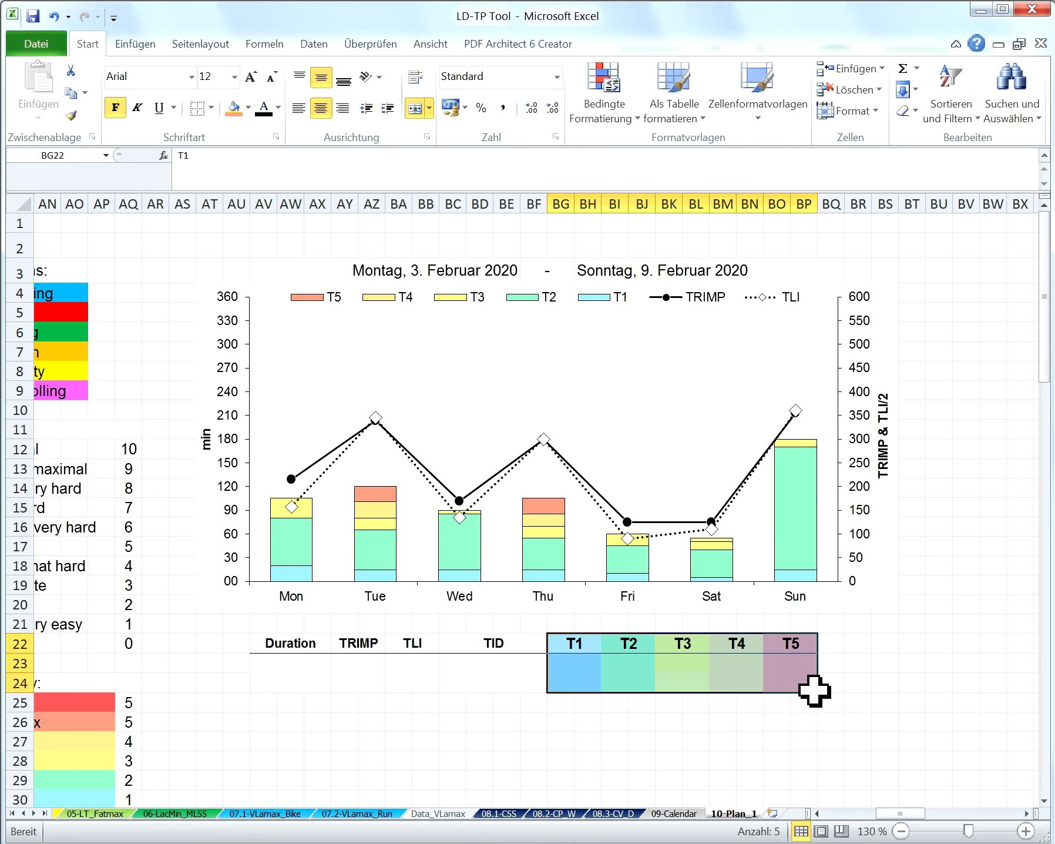
left_click(575, 682)
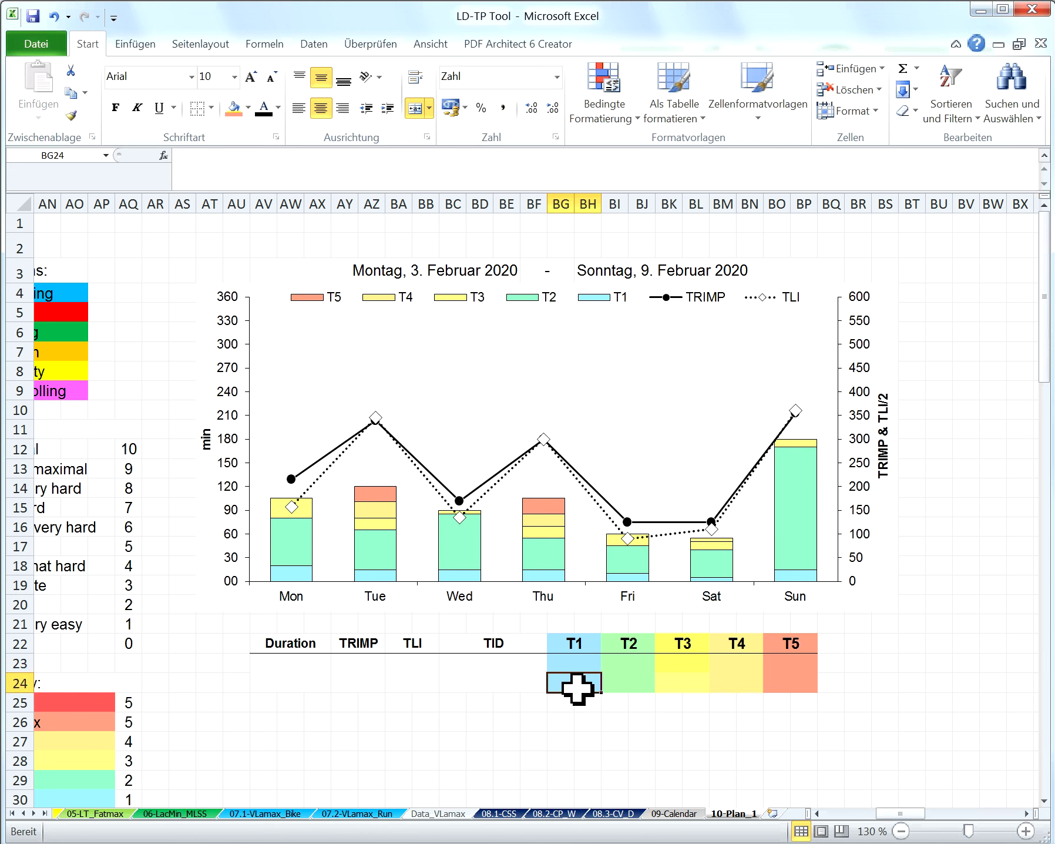
left_click(503, 674)
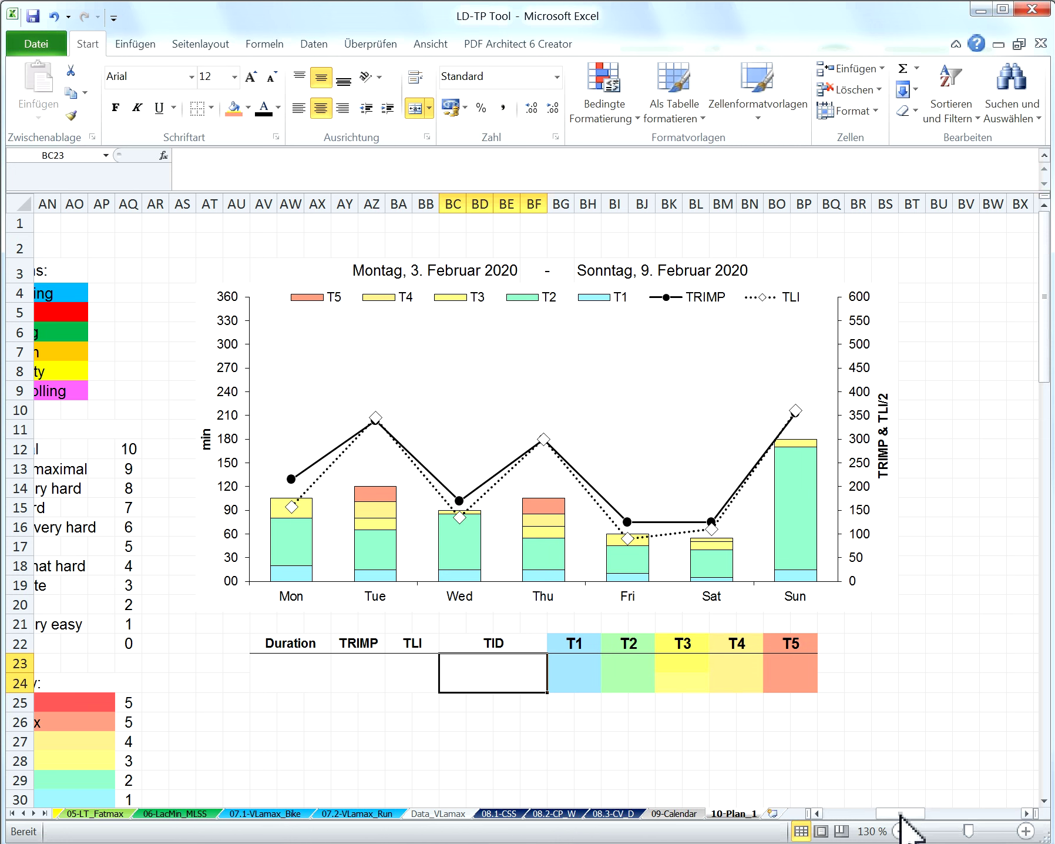
left_click(592, 662)
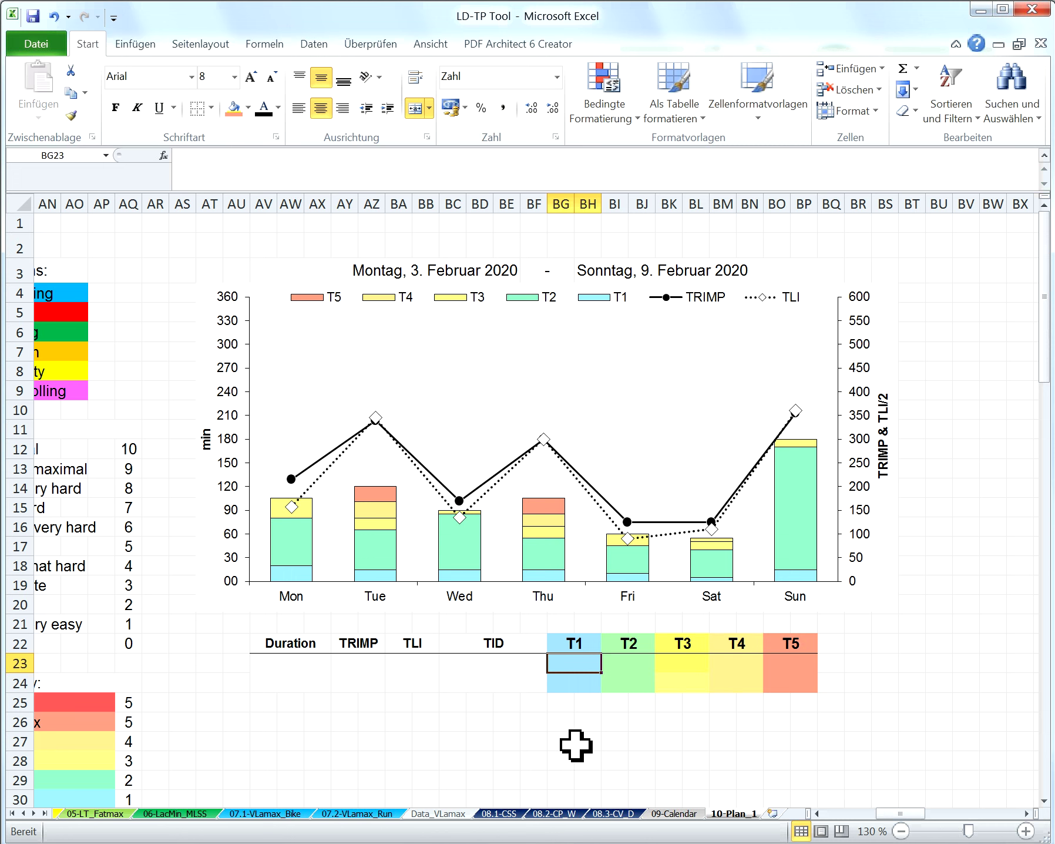
- Start a SUMME formula in the T1 total cell (BG23)
left_click(310, 156)
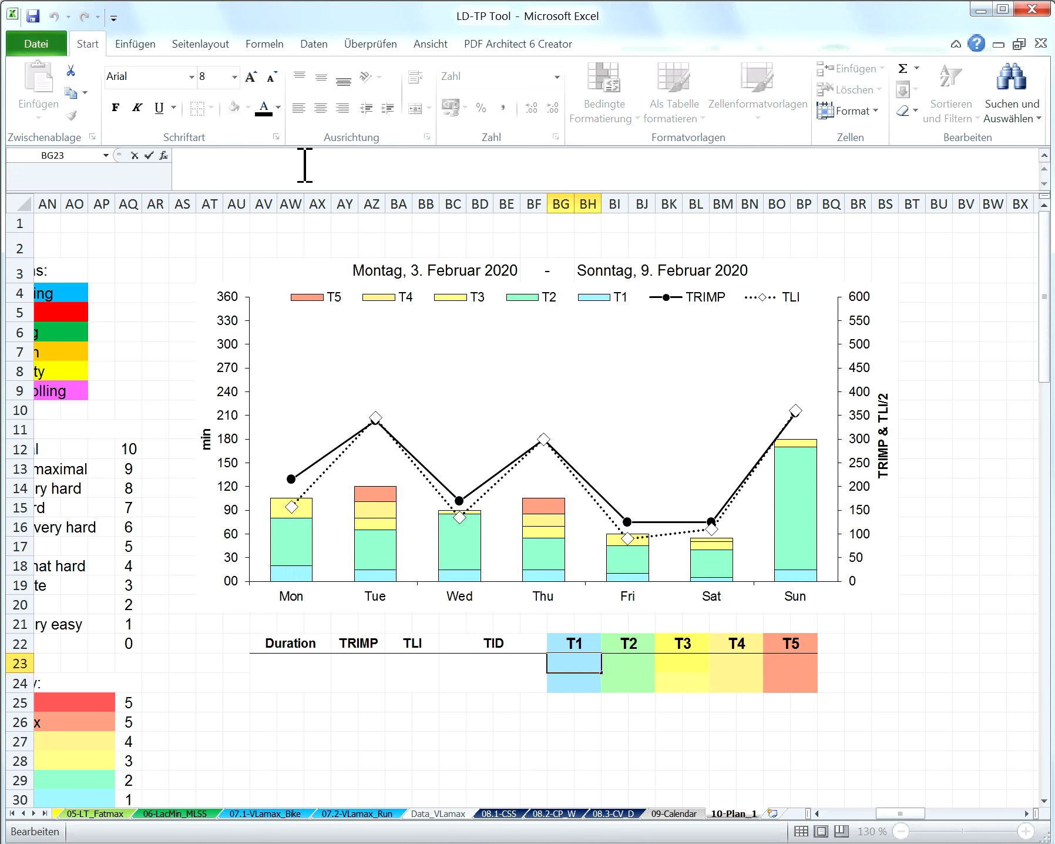
type("= summe")
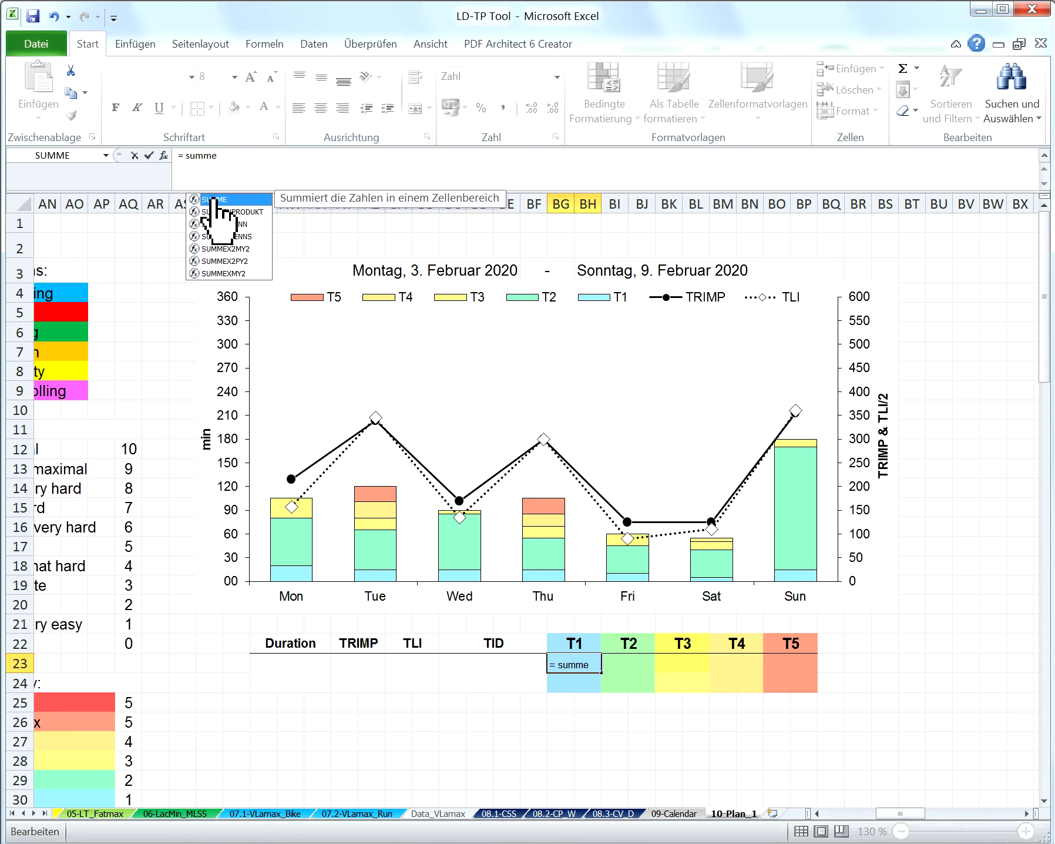
double_click(211, 200)
left_click_drag(902, 814, 843, 813)
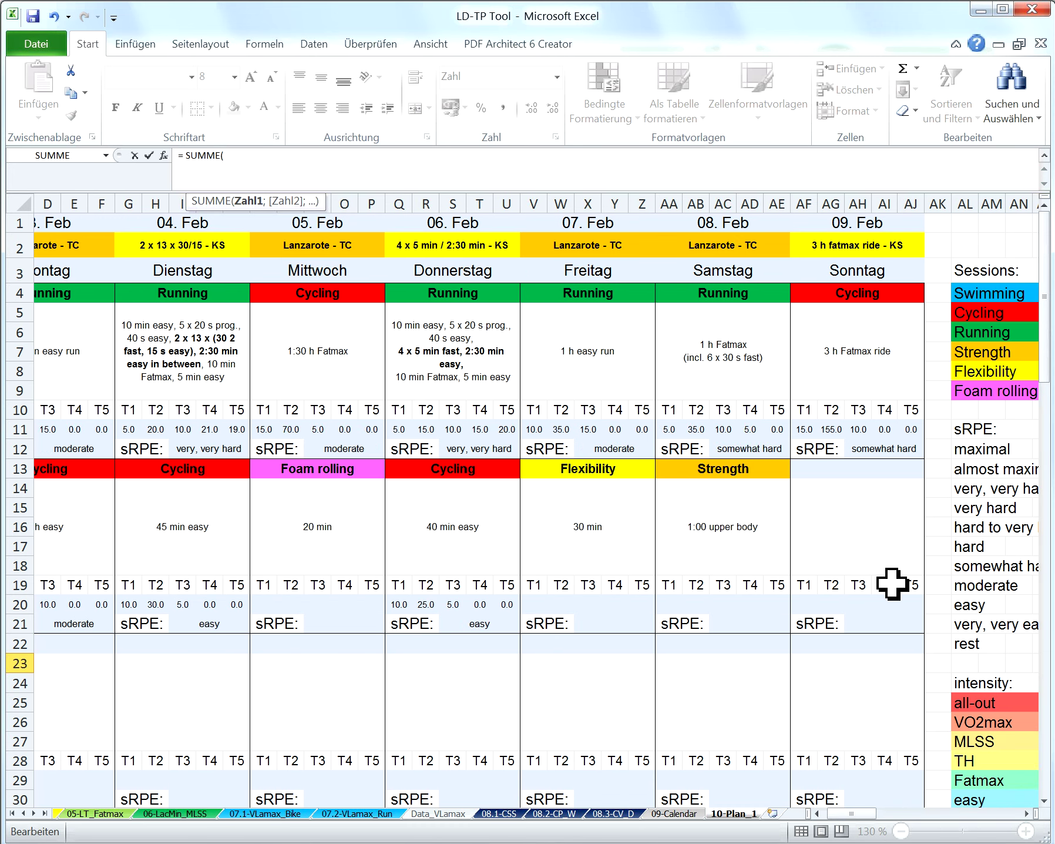
left_click_drag(1045, 291, 1051, 338)
left_click_drag(876, 814, 846, 814)
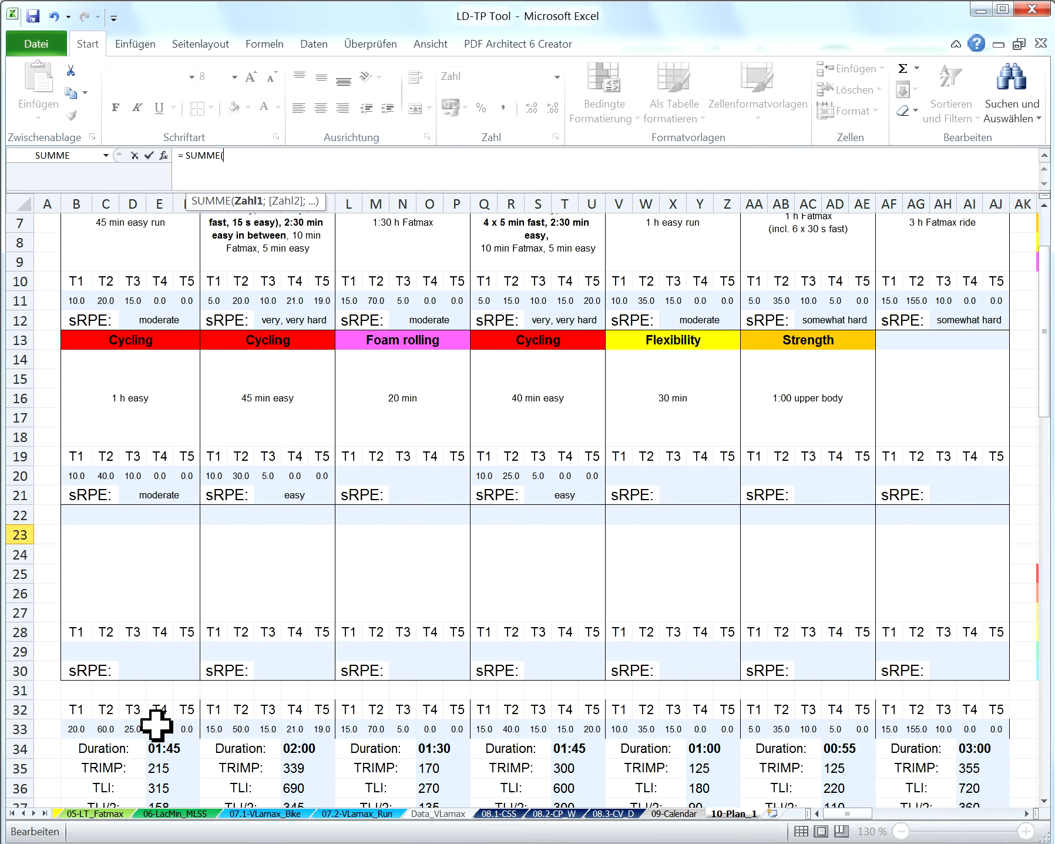
- Sum the seven daily T1 cells (B33…AF33) divided by 1440, giving 0.07
left_click(223, 729, "ctrl")
left_click(349, 727, "ctrl")
left_click(483, 728, "ctrl")
left_click(620, 728, "ctrl")
left_click(754, 729, "ctrl")
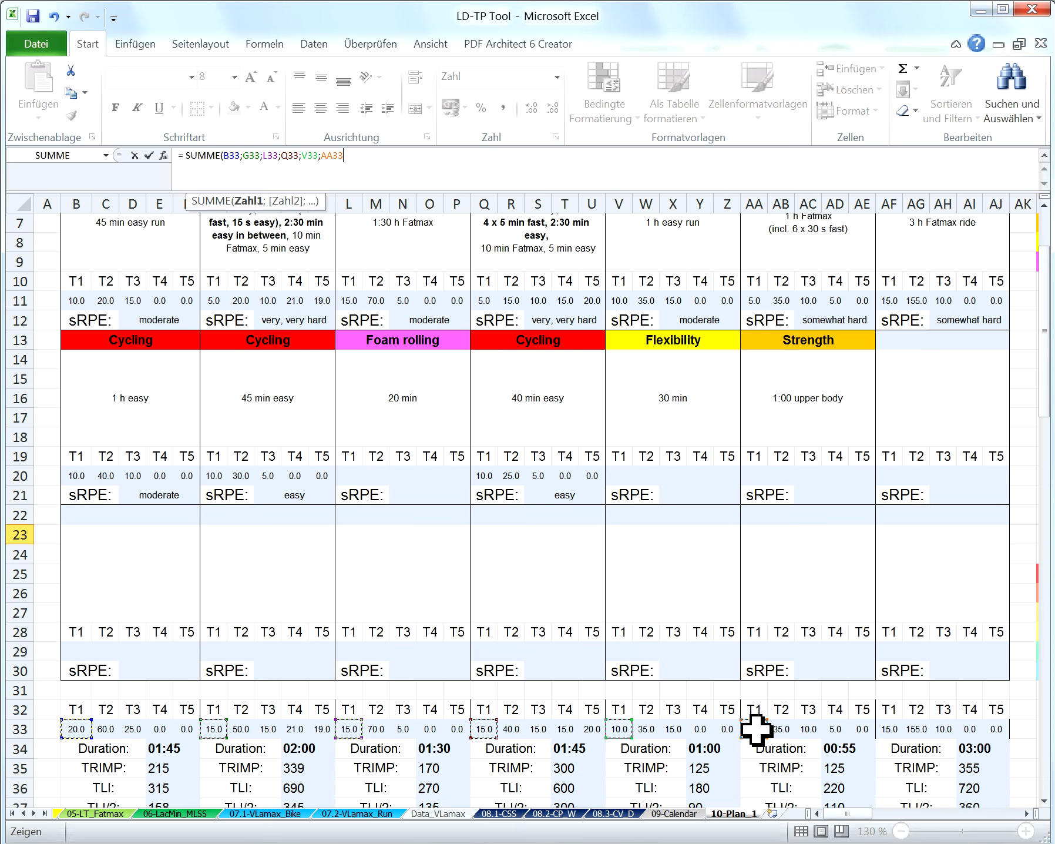
left_click(893, 729, "ctrl")
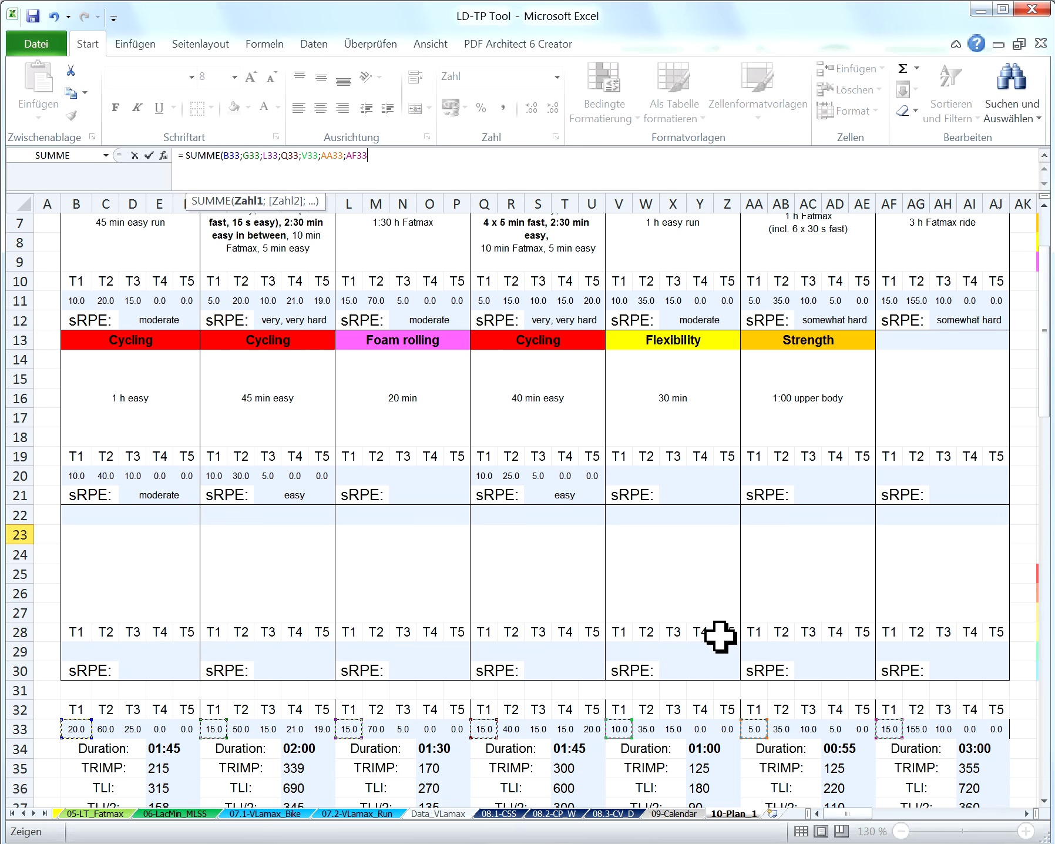
left_click(389, 162)
type(")/1440")
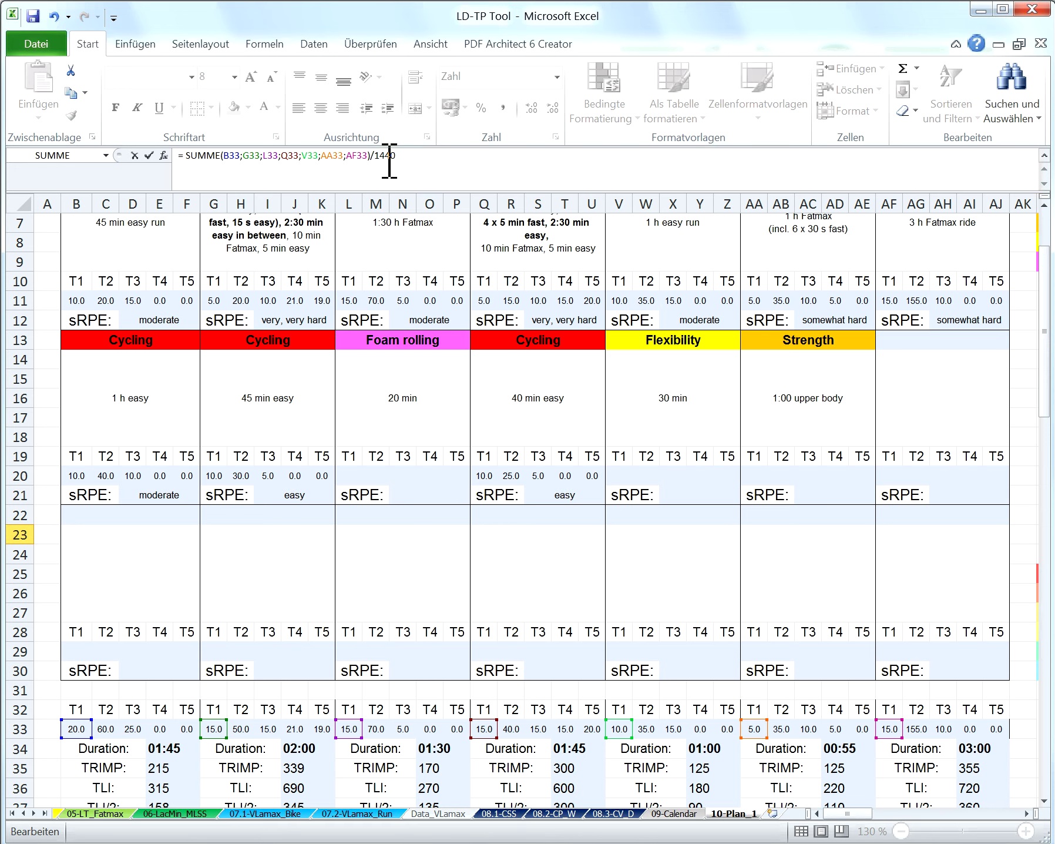
key("Return")
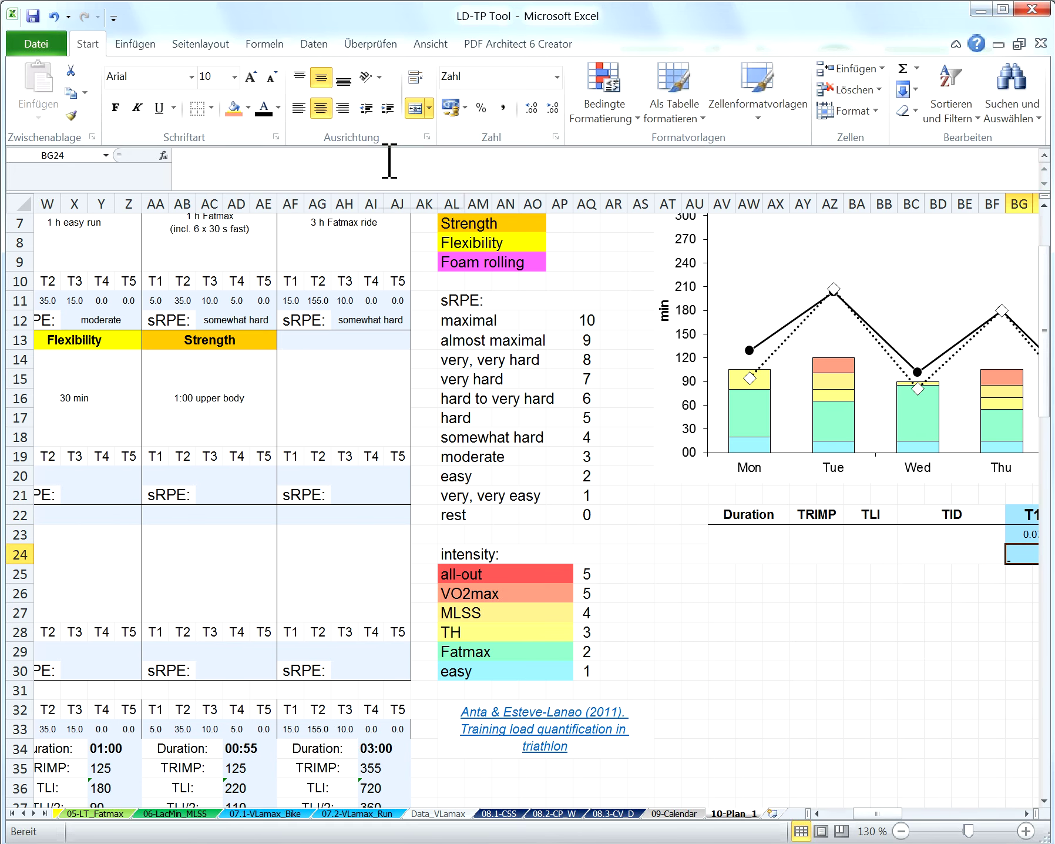
left_click_drag(891, 814, 915, 815)
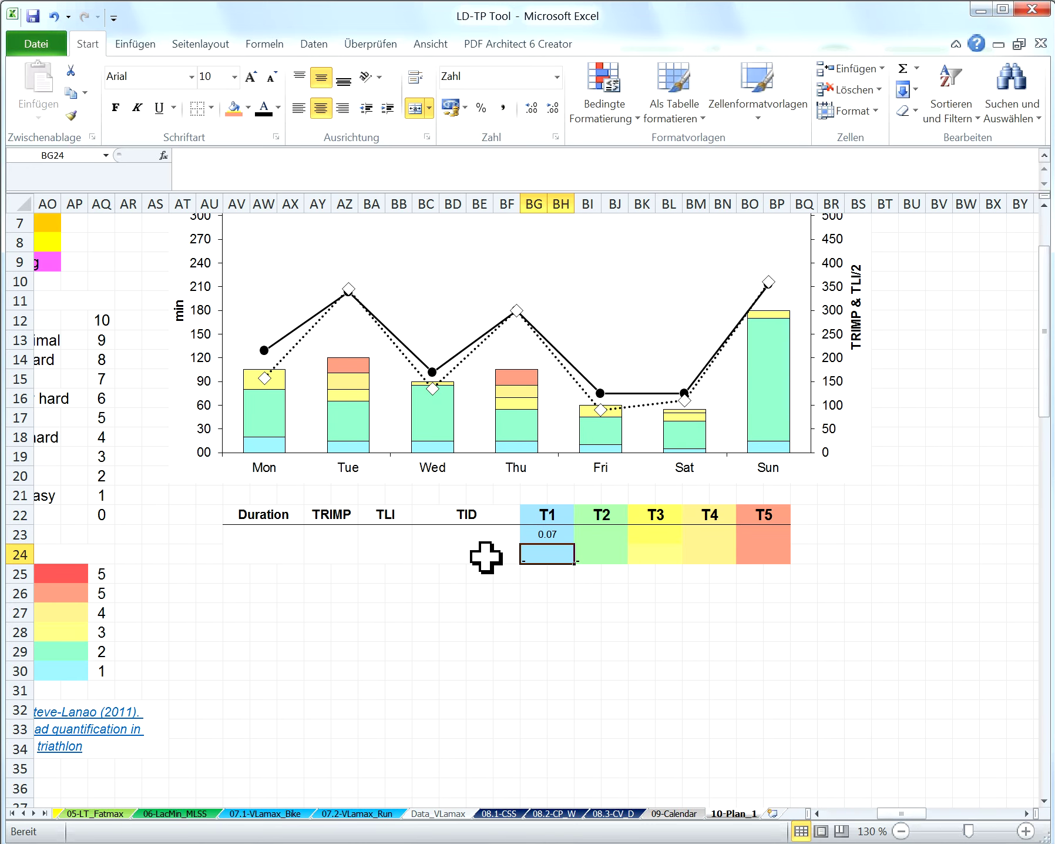
left_click(563, 535)
- Apply the custom hh:mm format to BG23:BP23 so the T1 total reads 01:35
mouse_move(555, 536)
left_mouse_down()
mouse_move(825, 517)
mouse_move(770, 533)
left_mouse_up()
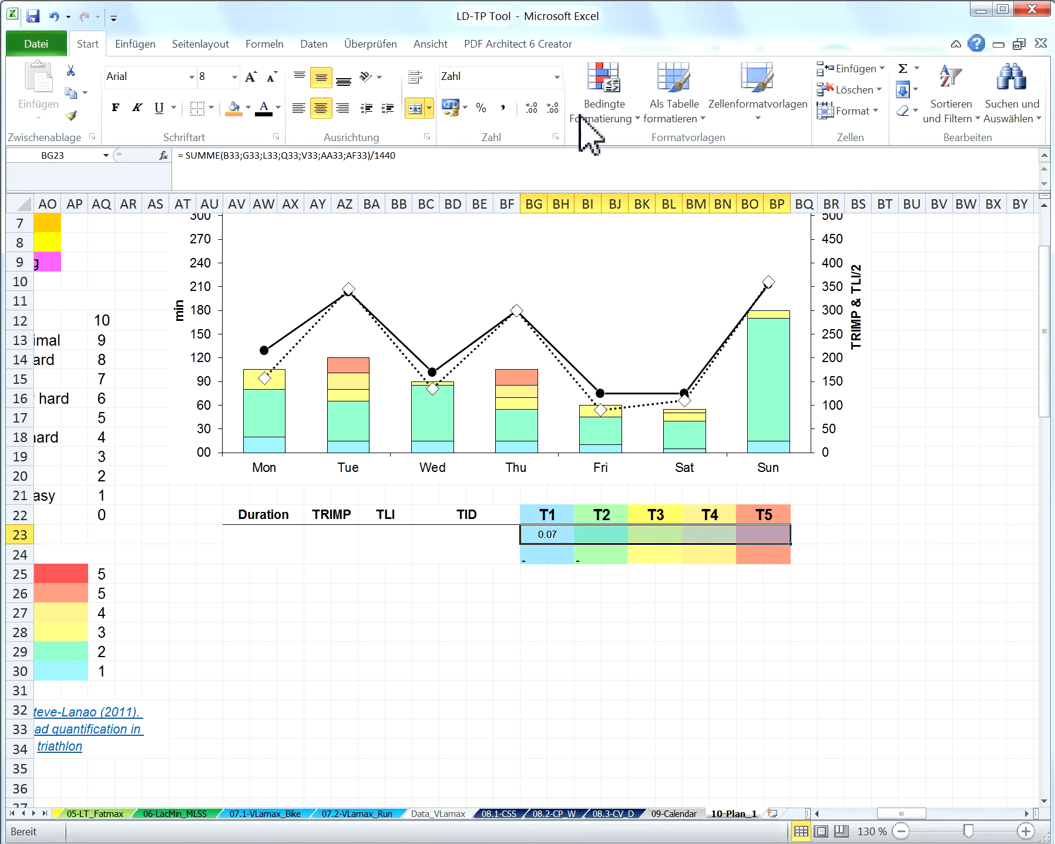
left_click(557, 77)
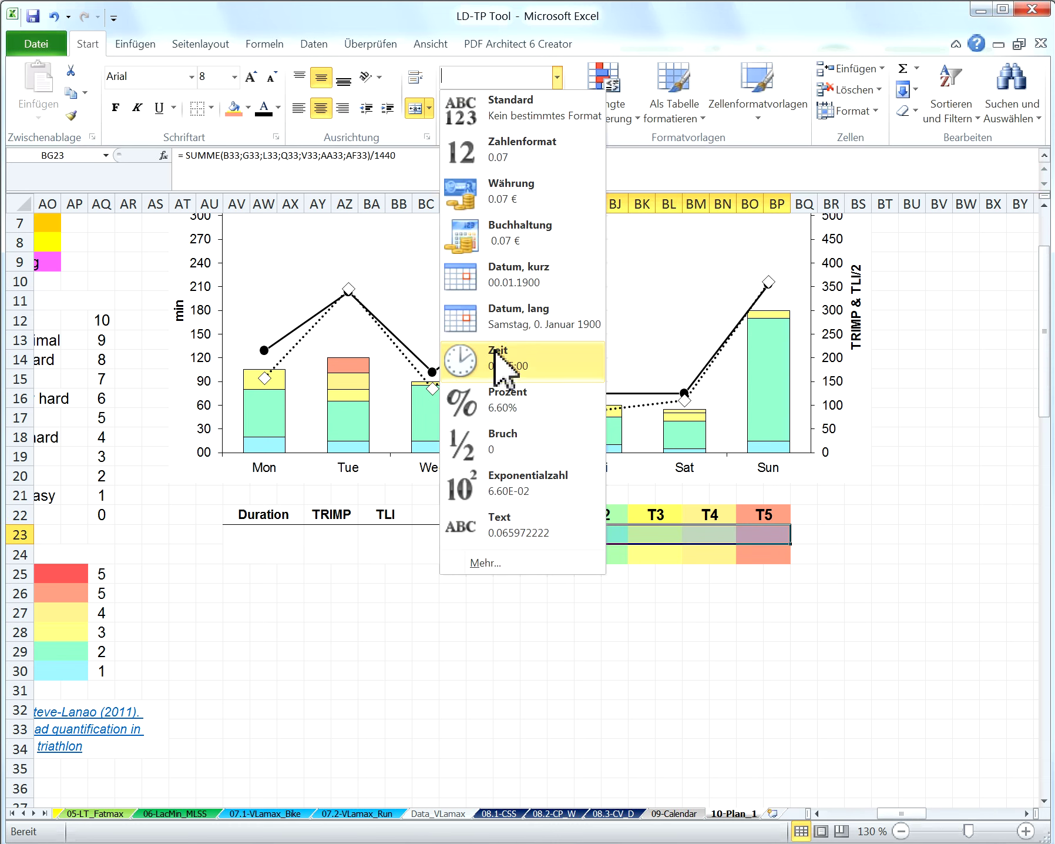
left_click(501, 562)
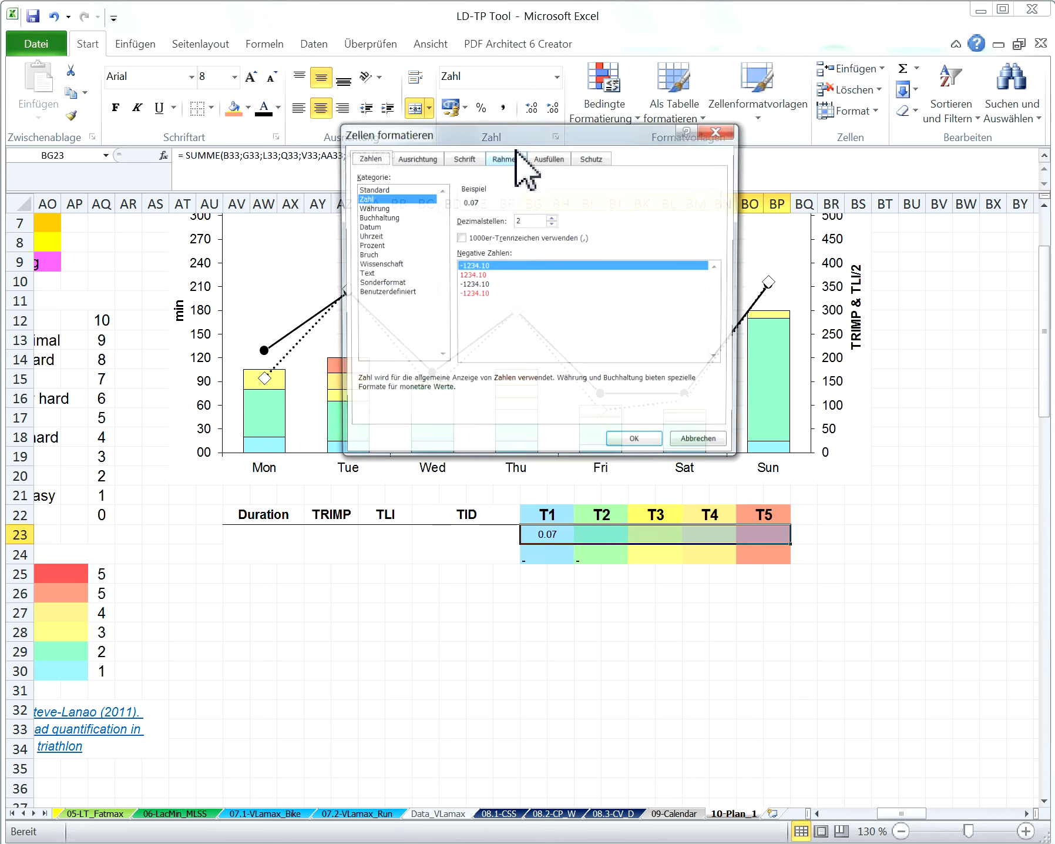
left_click(389, 292)
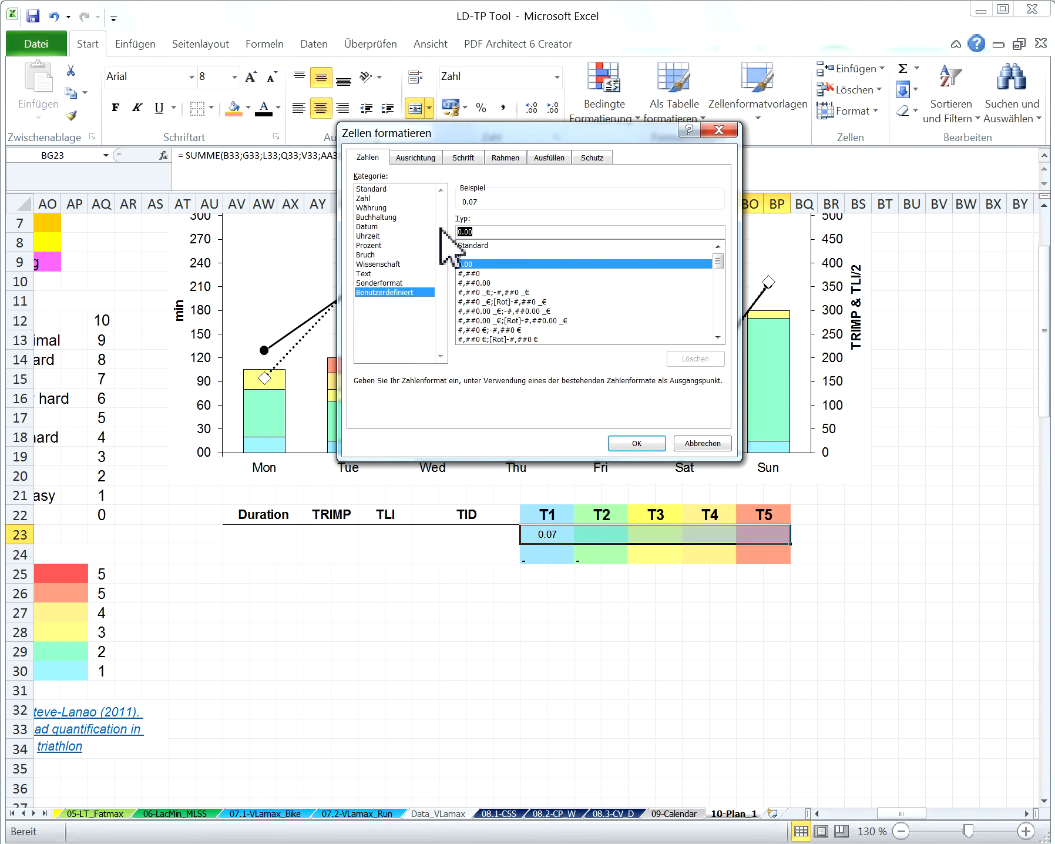
type("hh:mm")
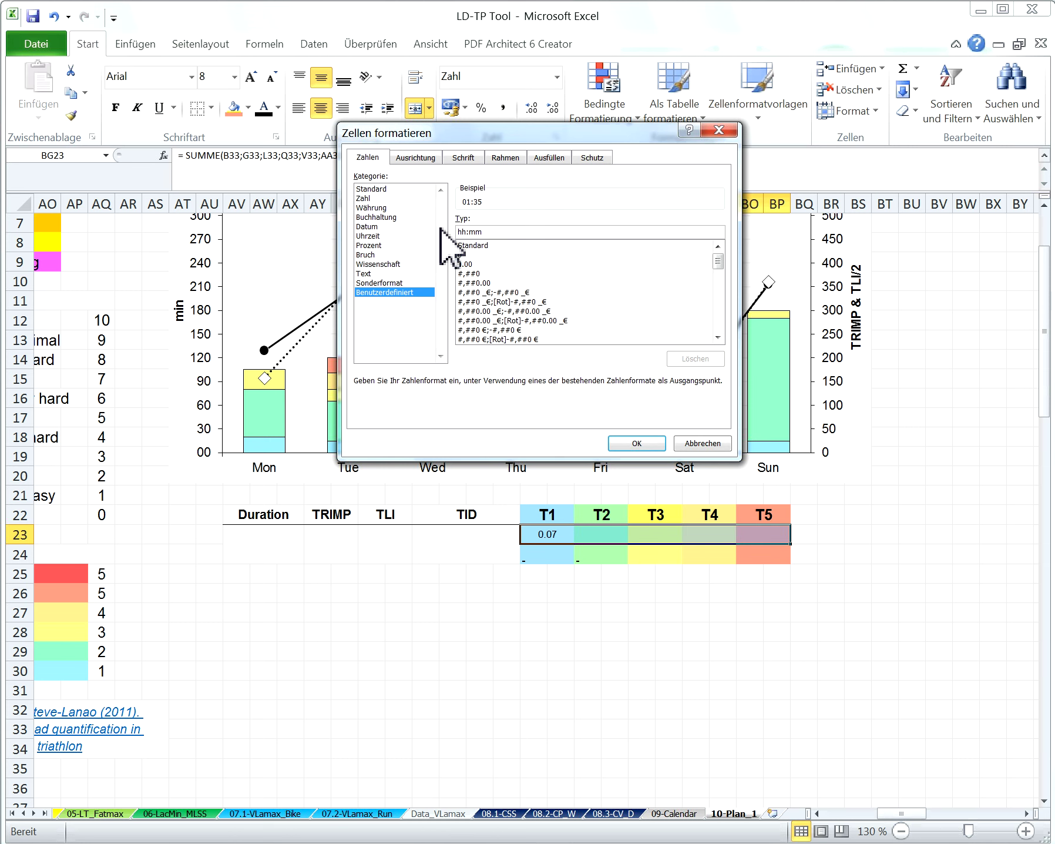
key("Return")
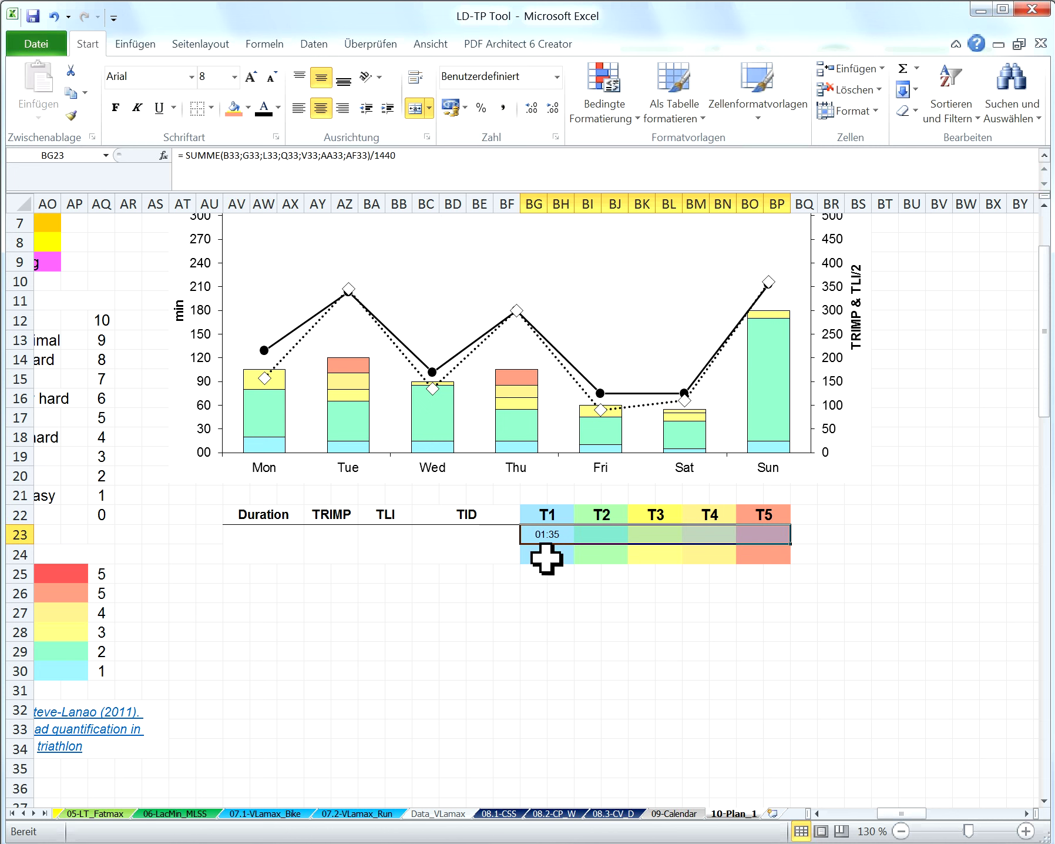
left_click(547, 536)
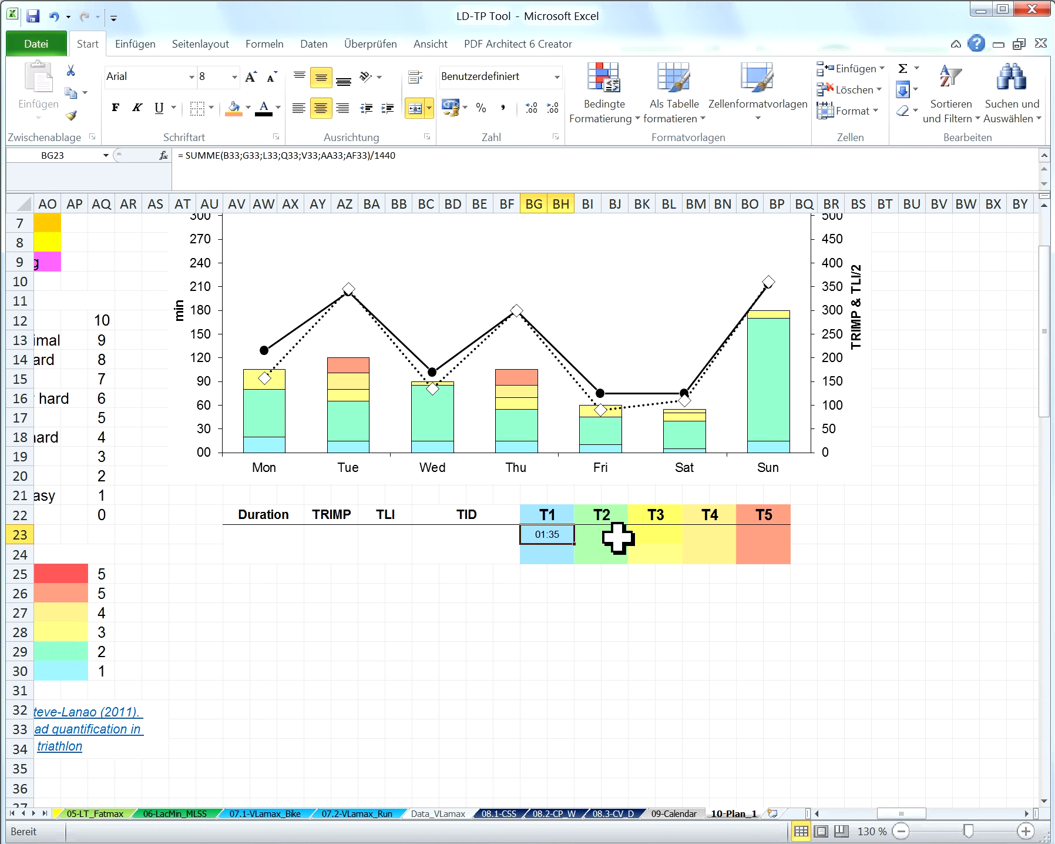
- Copy the T1 SUMME/1440 formula into row-27 helper cells and fill it right, each showing 0
left_click_drag(415, 158, 189, 158)
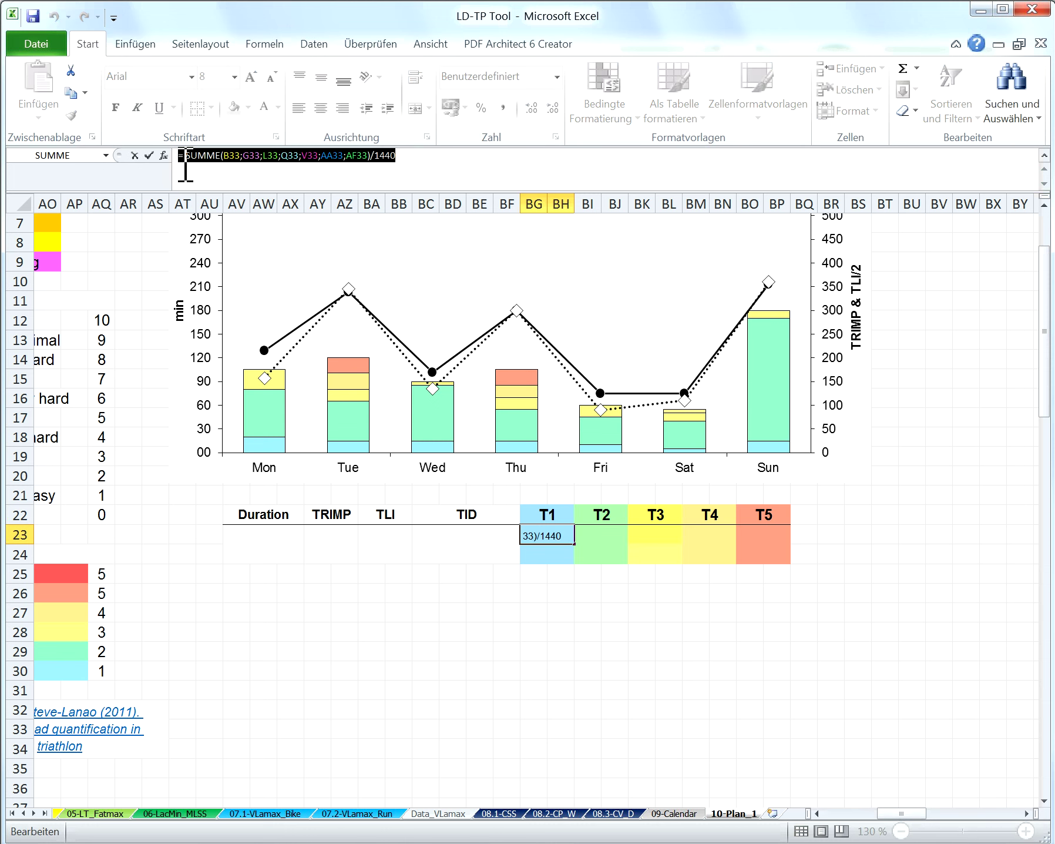
key("ctrl+c")
key("Return")
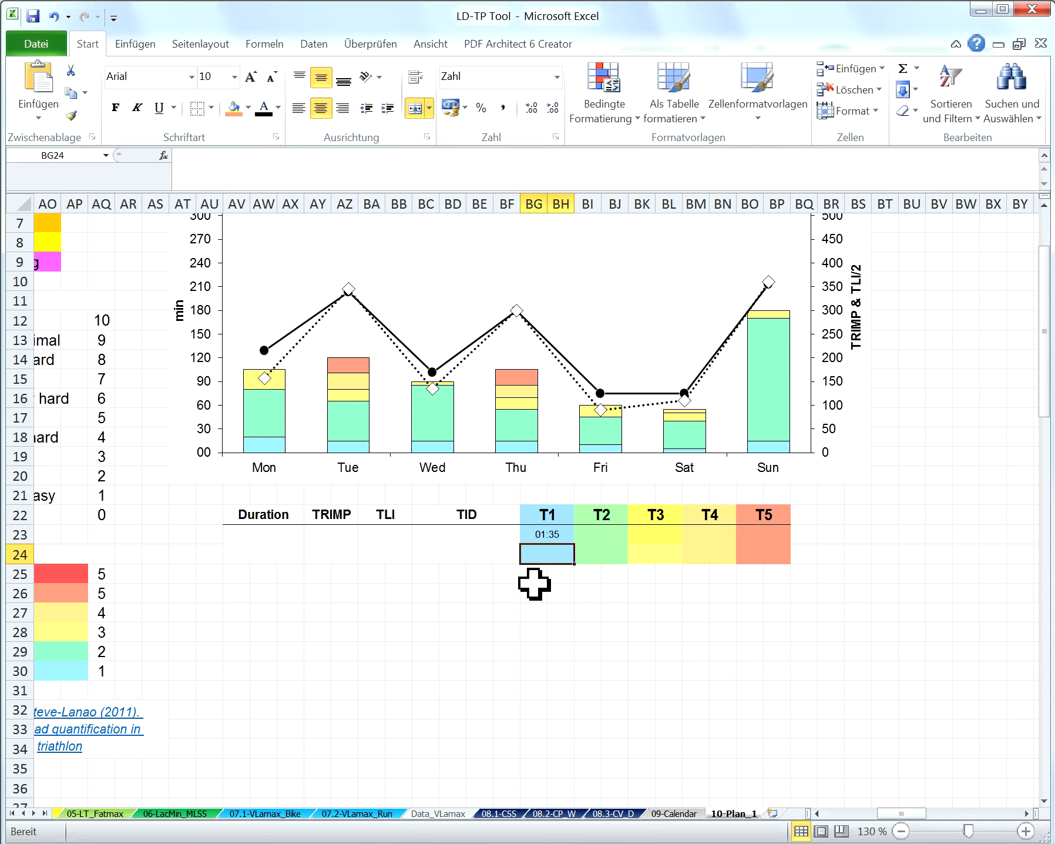
left_click(534, 612)
left_click(322, 158)
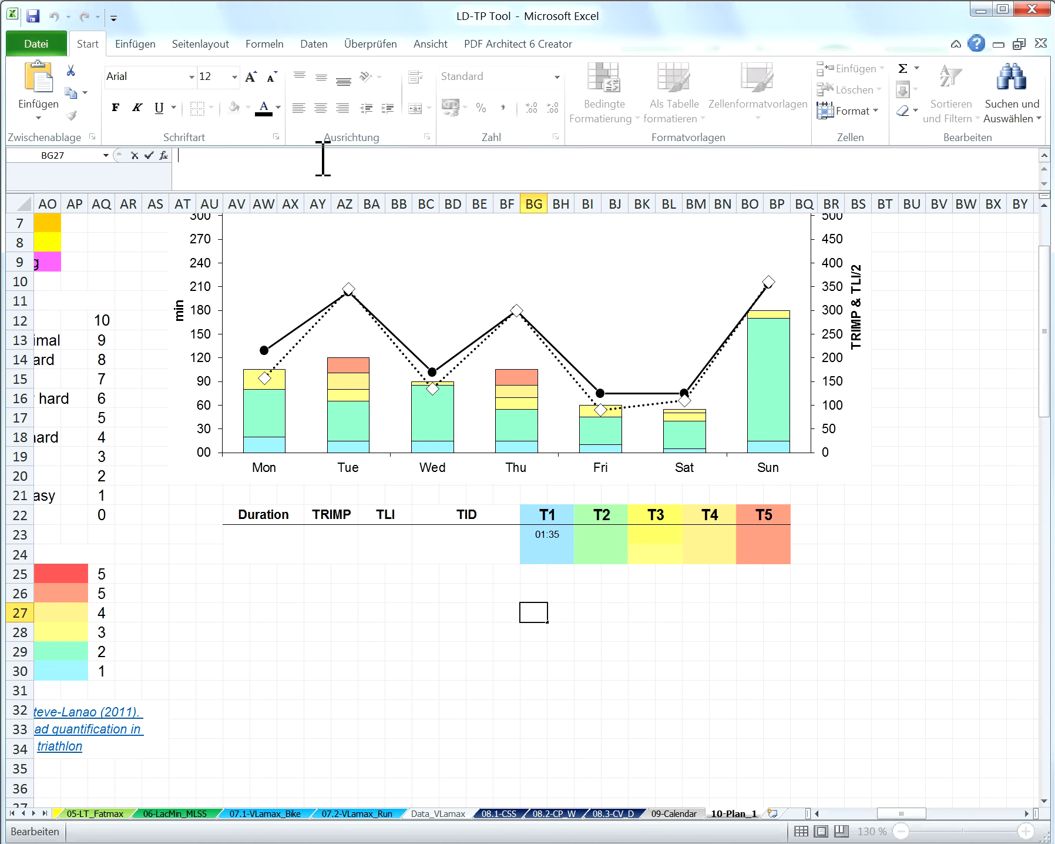
key("ctrl+v")
key("ctrl+Return")
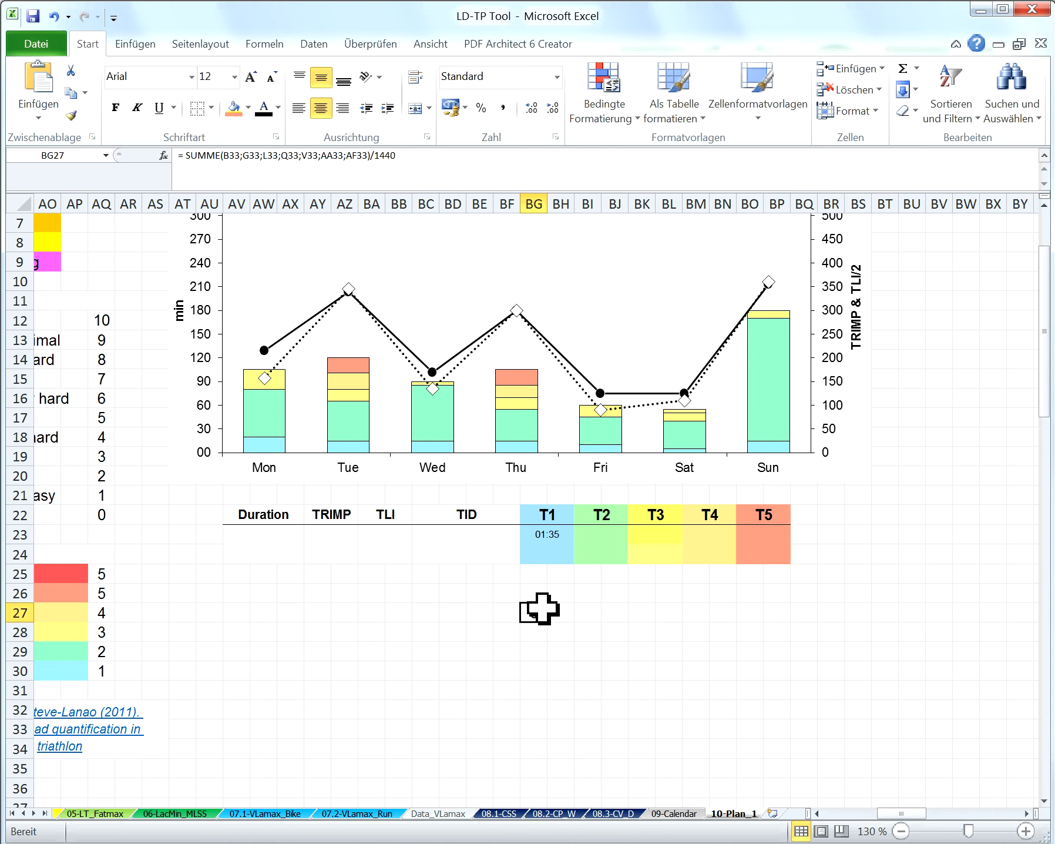
left_click_drag(554, 629, 657, 621)
double_click(639, 614)
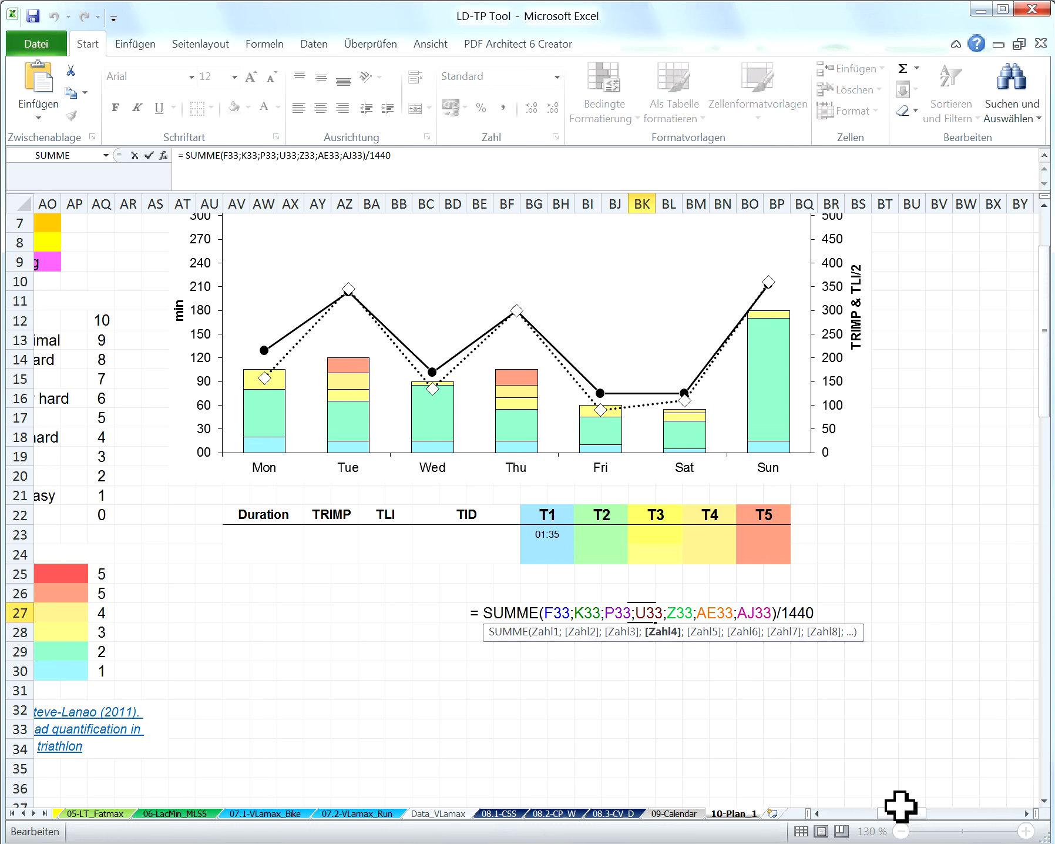
key("Return")
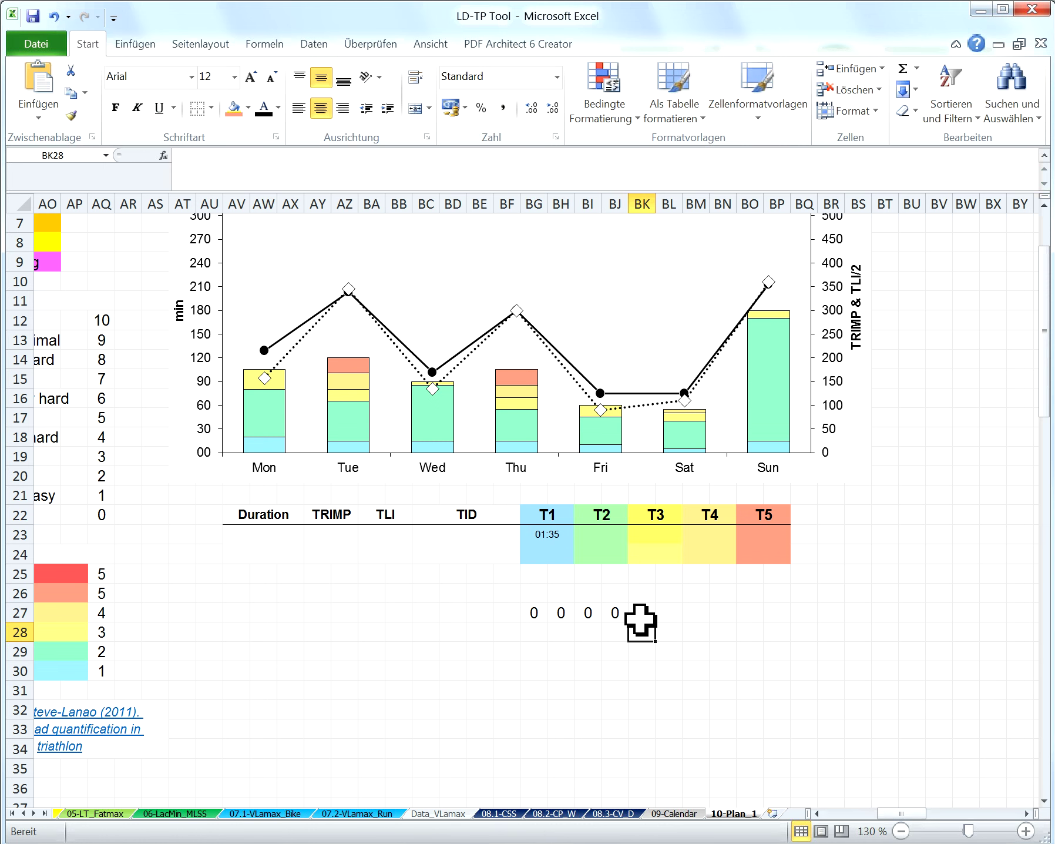
double_click(645, 617)
- Move the first helper formula into the T2 cell, showing 07:25, leaving 0 behind
left_click_drag(877, 814, 832, 814)
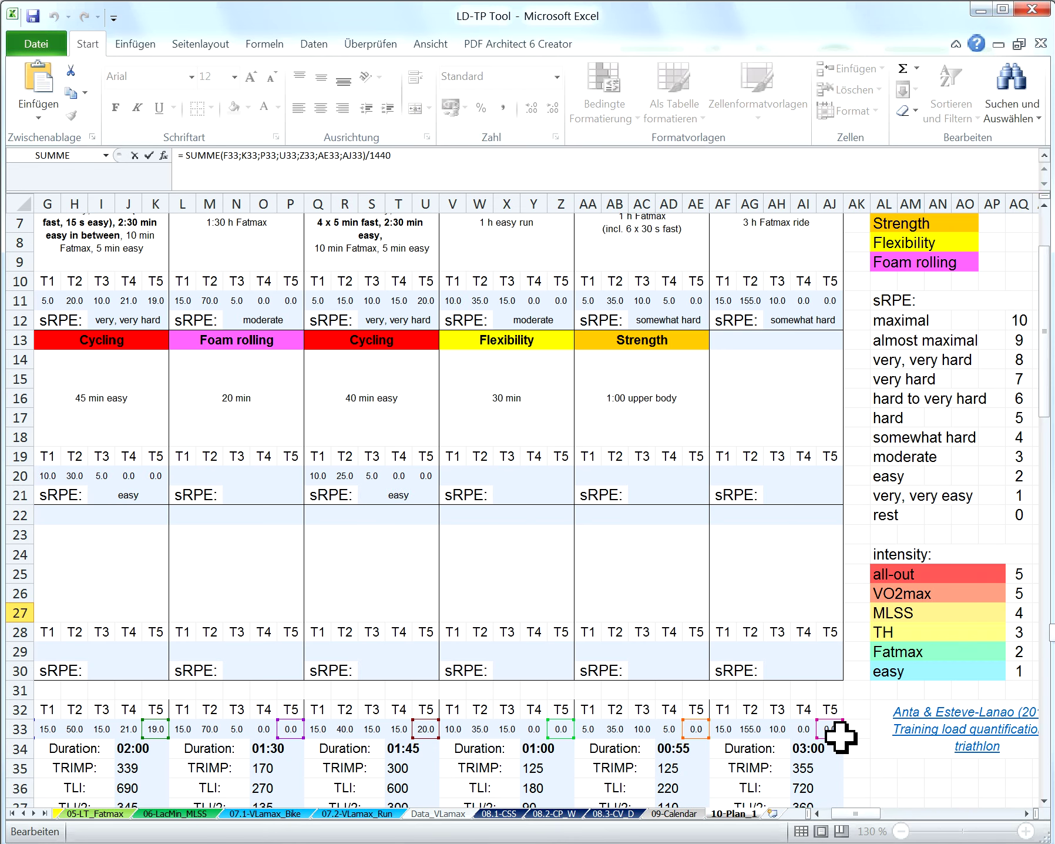
key("Return")
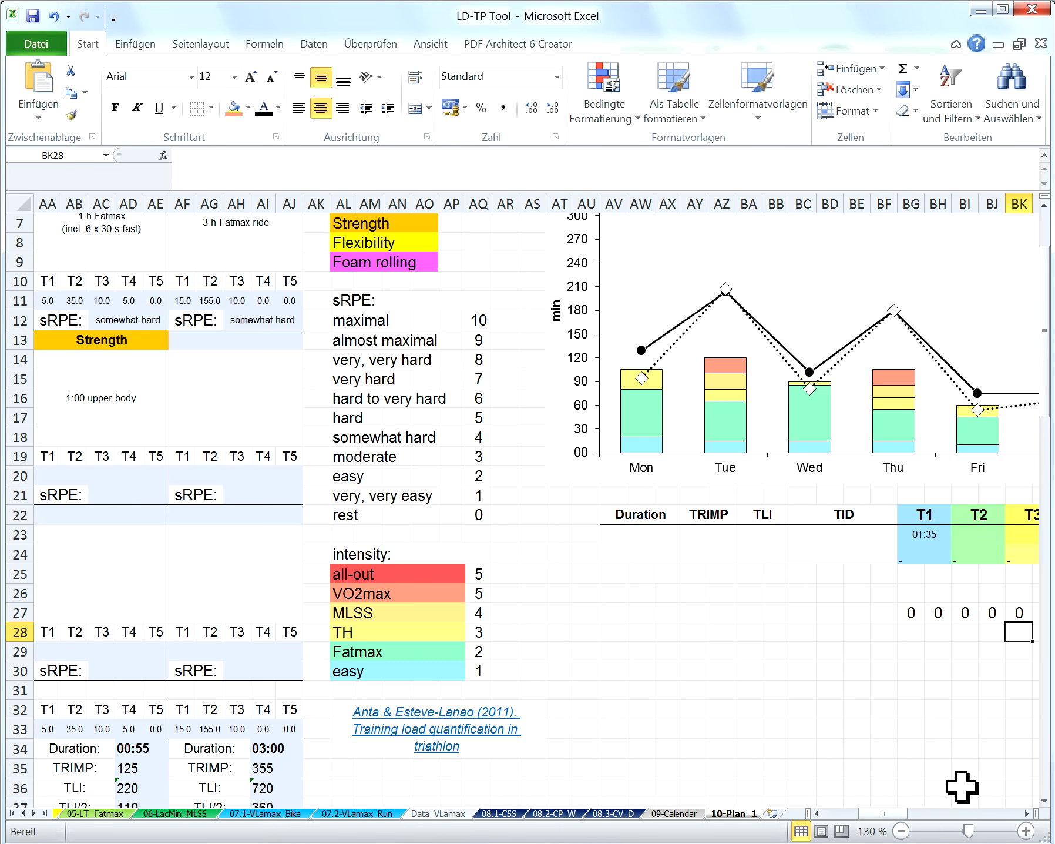
left_click_drag(887, 813, 911, 812)
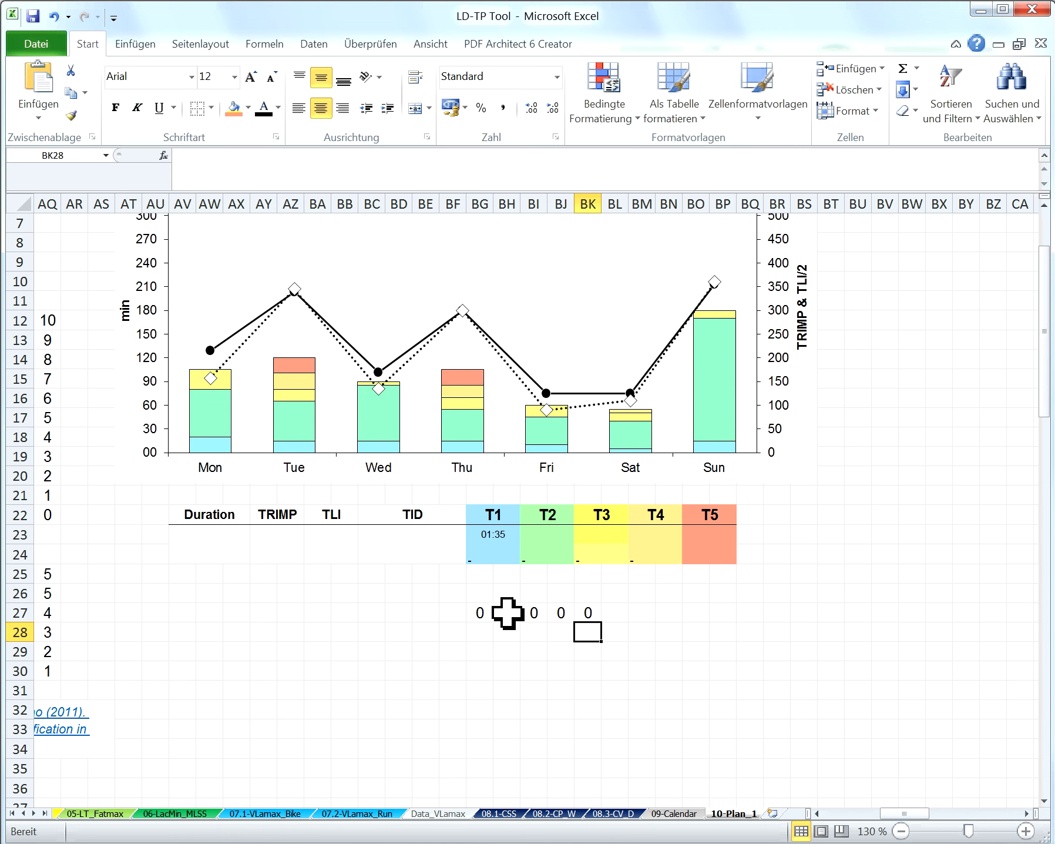
left_click(505, 615)
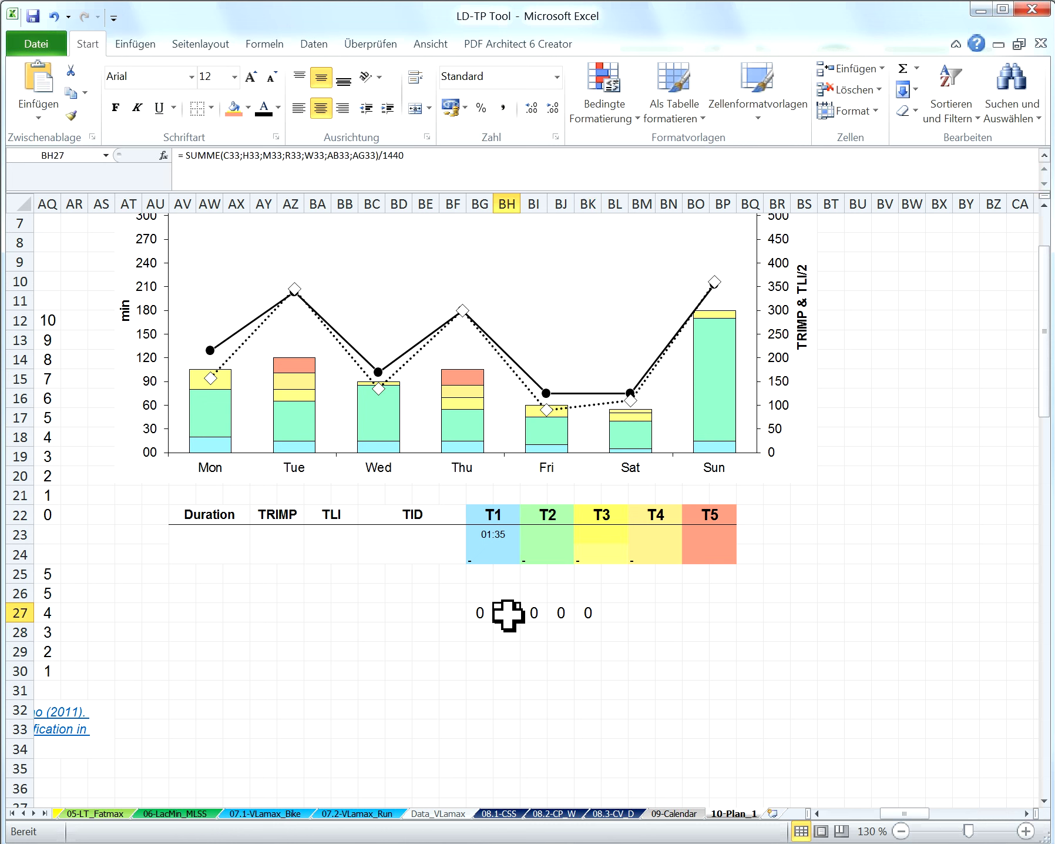
left_click_drag(414, 158, 197, 158)
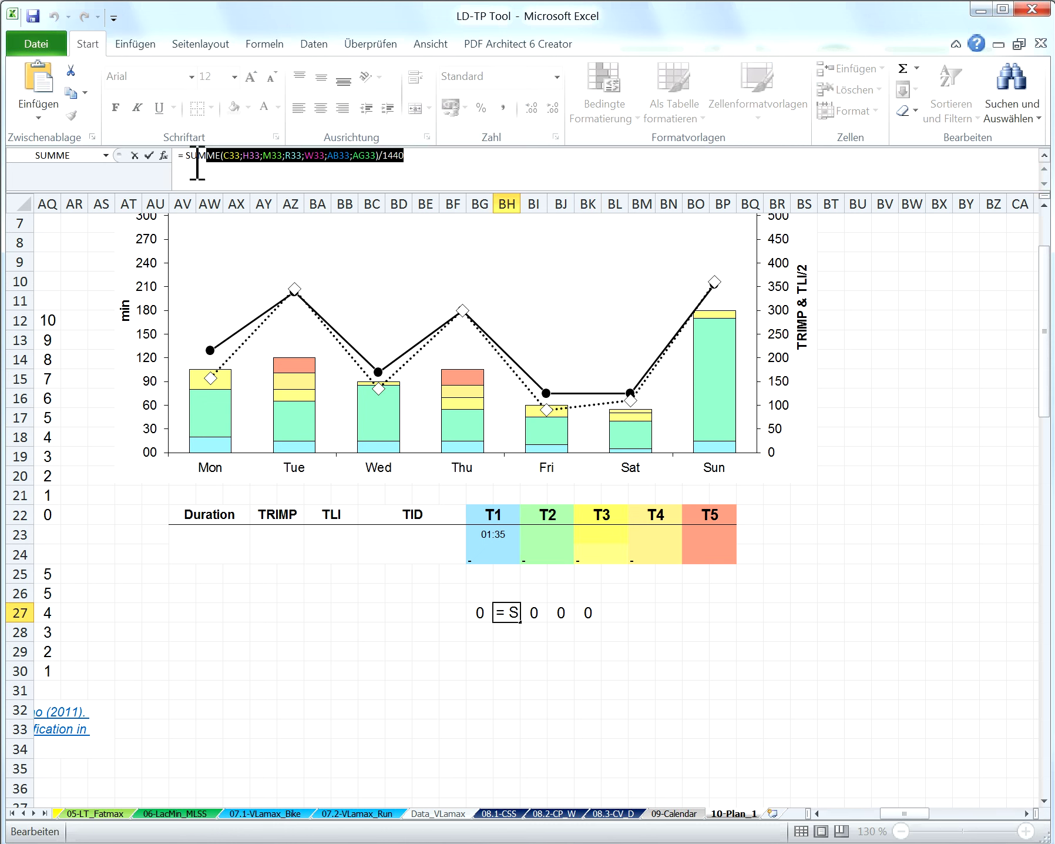
type("0")
key("Return")
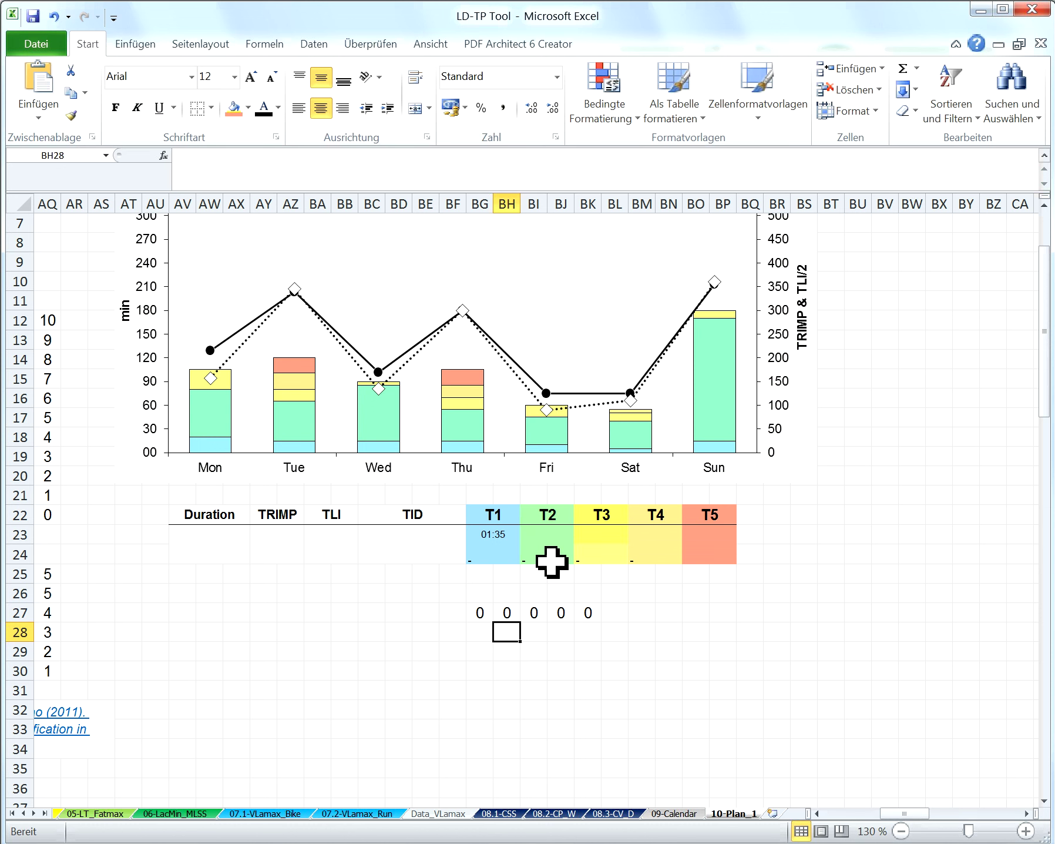
left_click(547, 536)
left_click(352, 173)
key("ctrl+v")
key("Return")
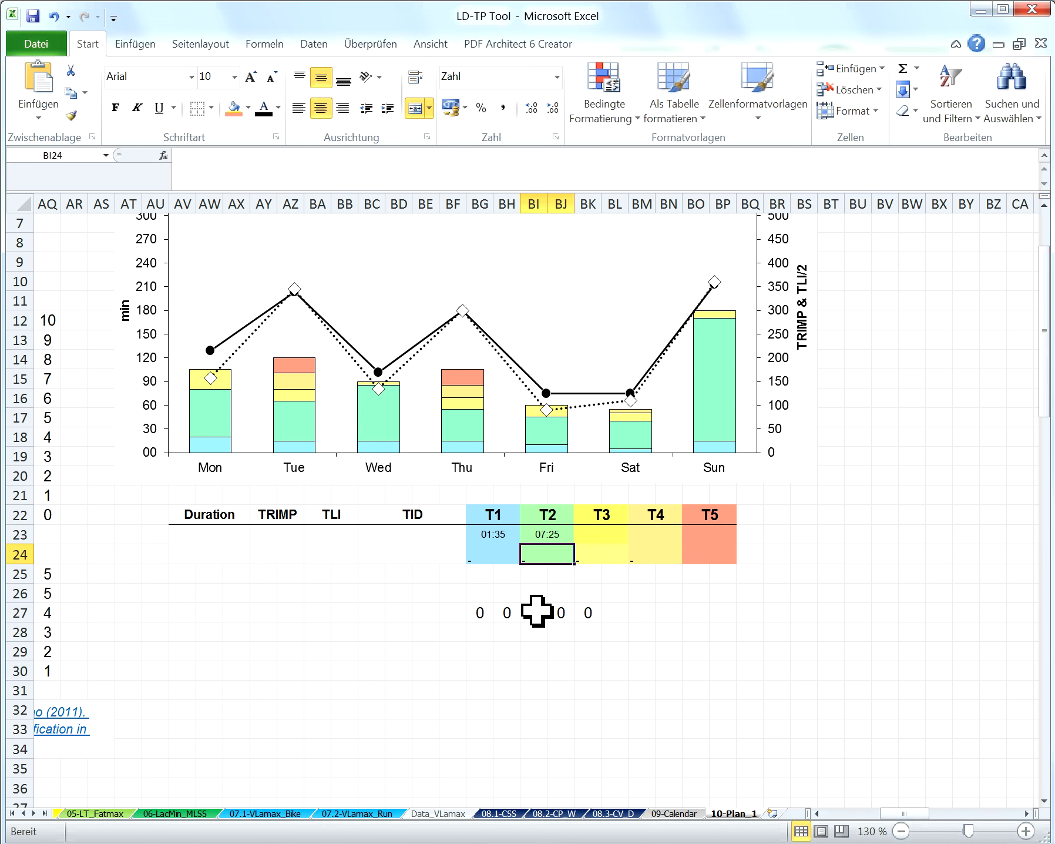
- Move the next helper formula into the T3 cell, showing 01:35
left_click(535, 613)
left_click_drag(417, 159, 171, 157)
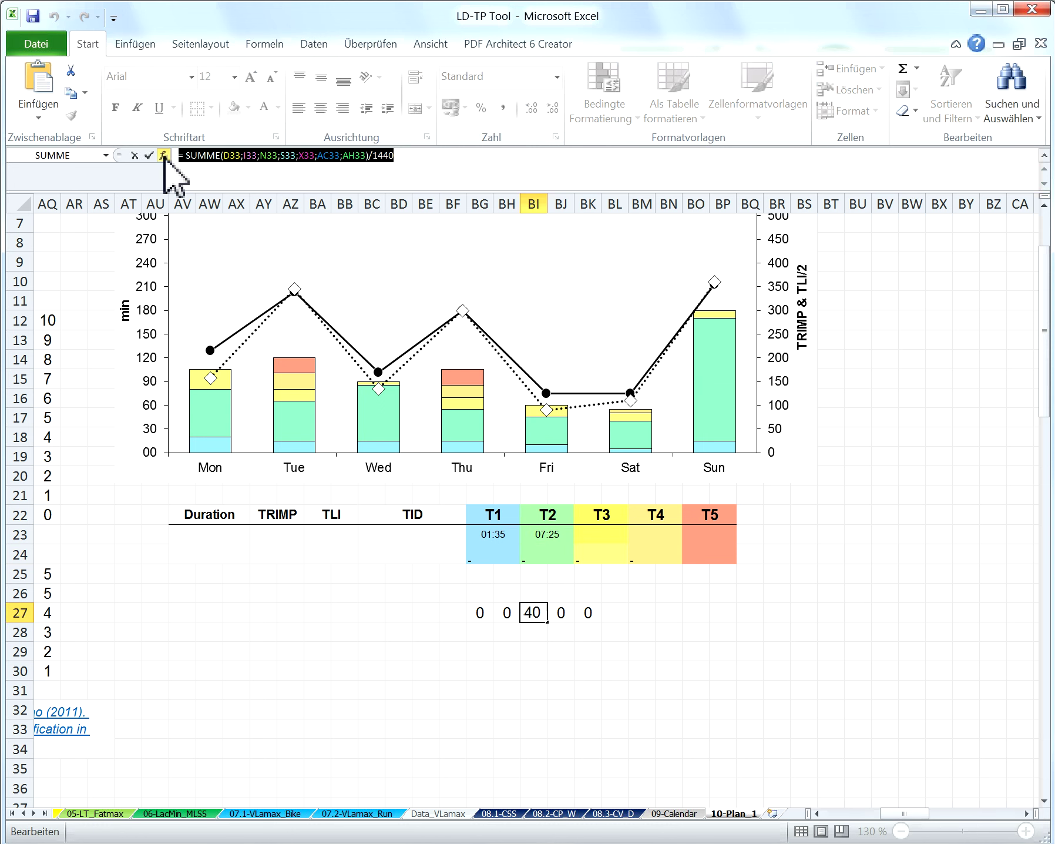
key("ctrl+c")
key("Return")
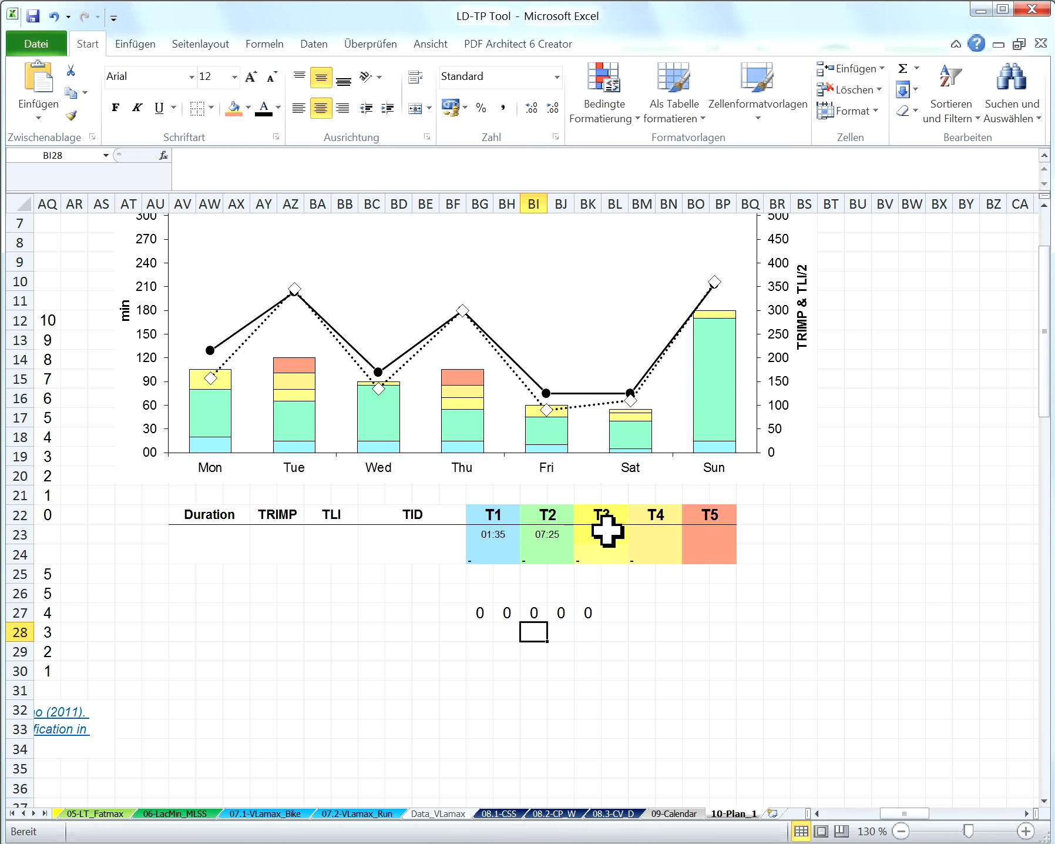
left_click(605, 532)
left_click(408, 167)
key("ctrl+v")
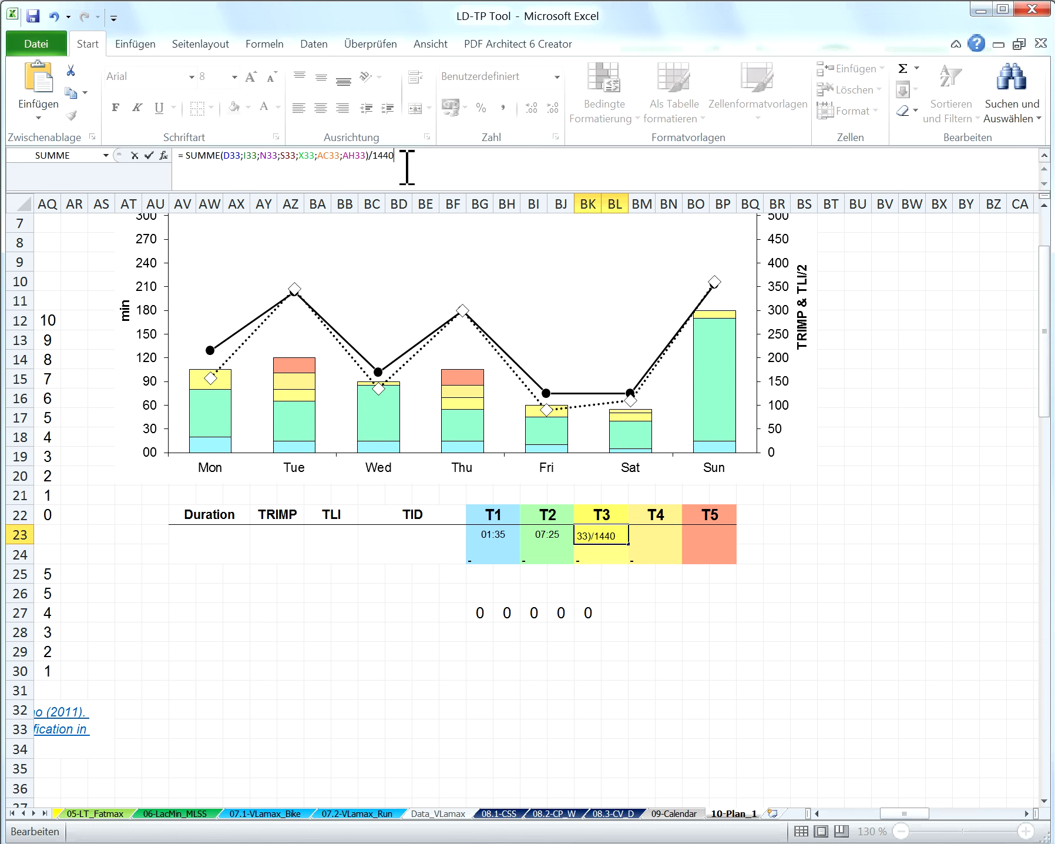
key("Return")
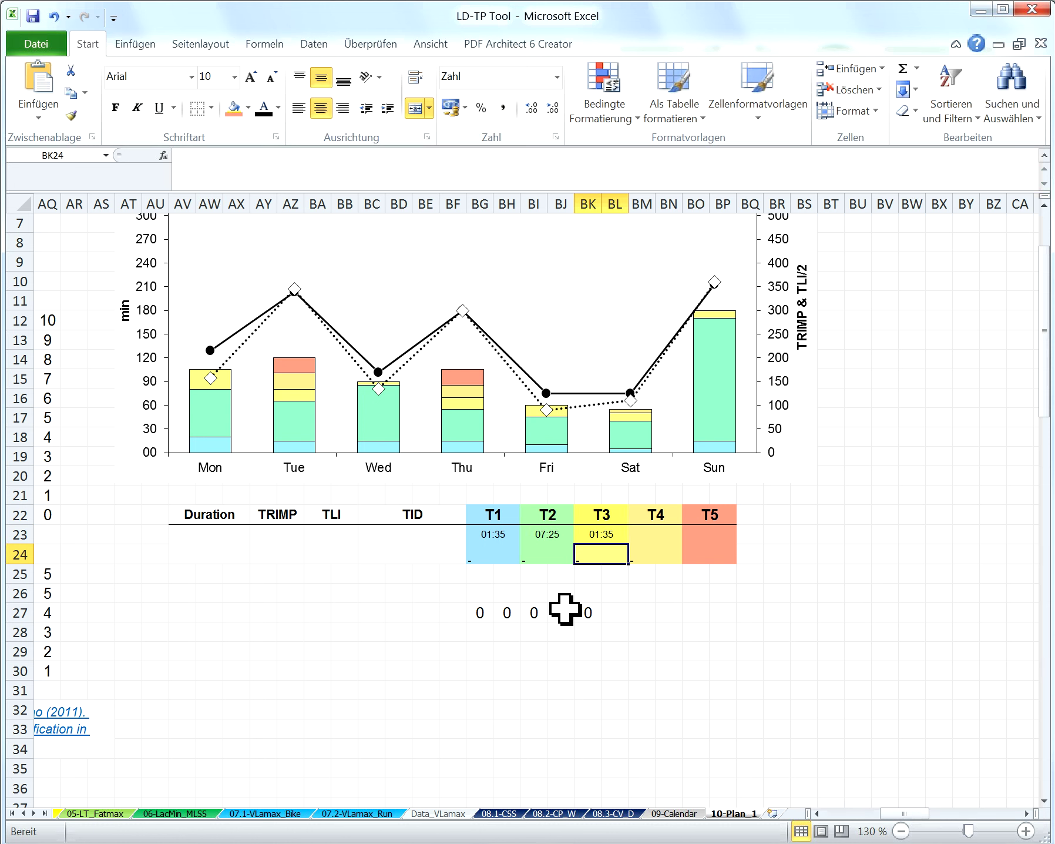
- Move the next helper formula into the T4 cell, showing 00:41
left_click(561, 611)
left_click_drag(410, 161, 176, 156)
key("ctrl+c")
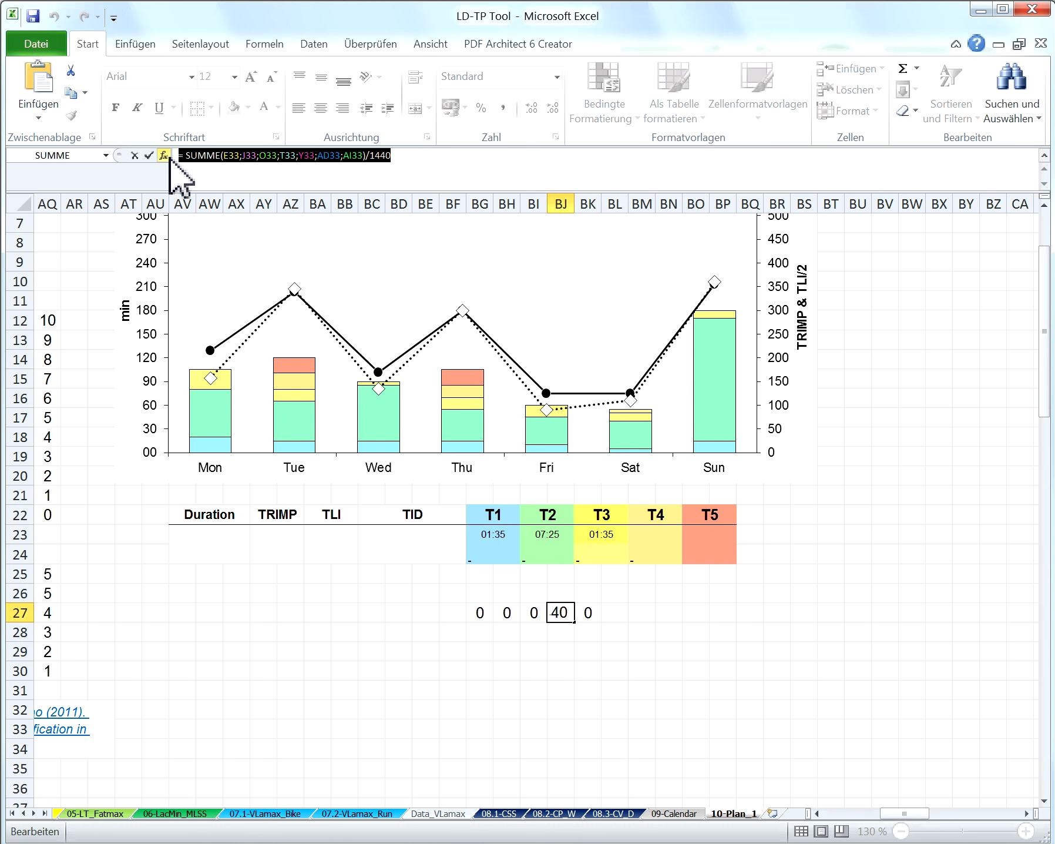
key("Return")
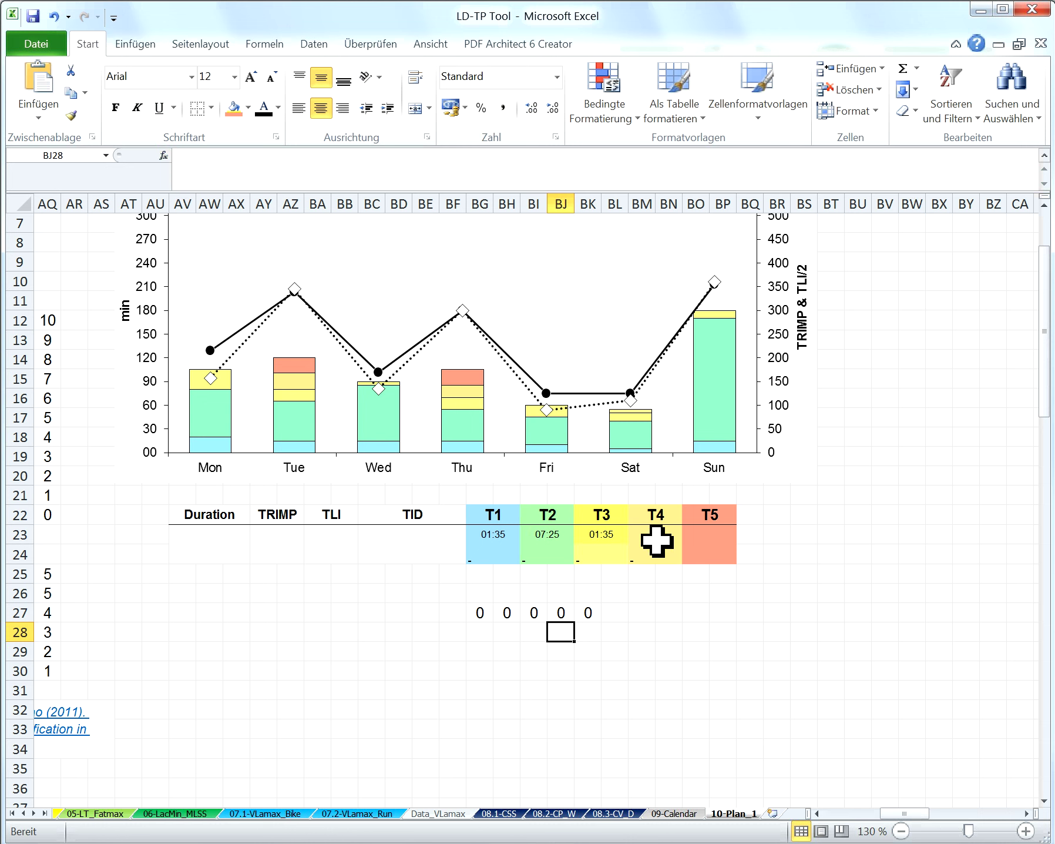
left_click(656, 536)
left_click(276, 171)
key("ctrl+v")
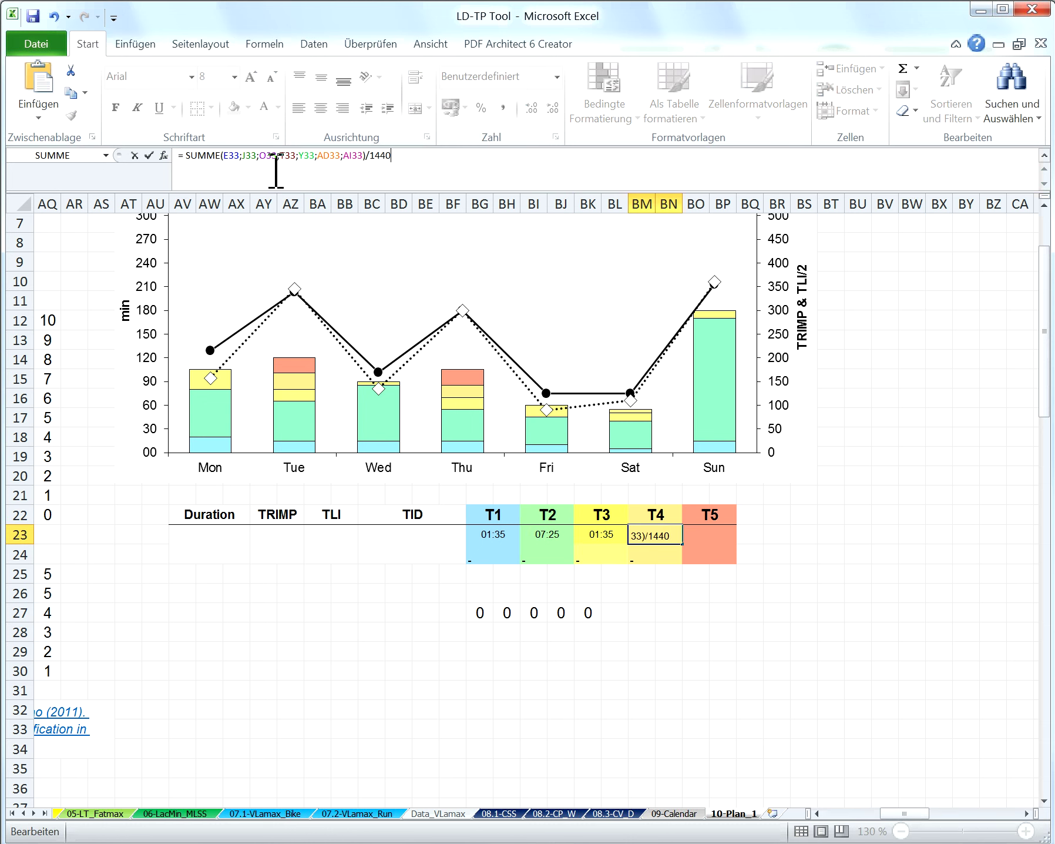
key("Return")
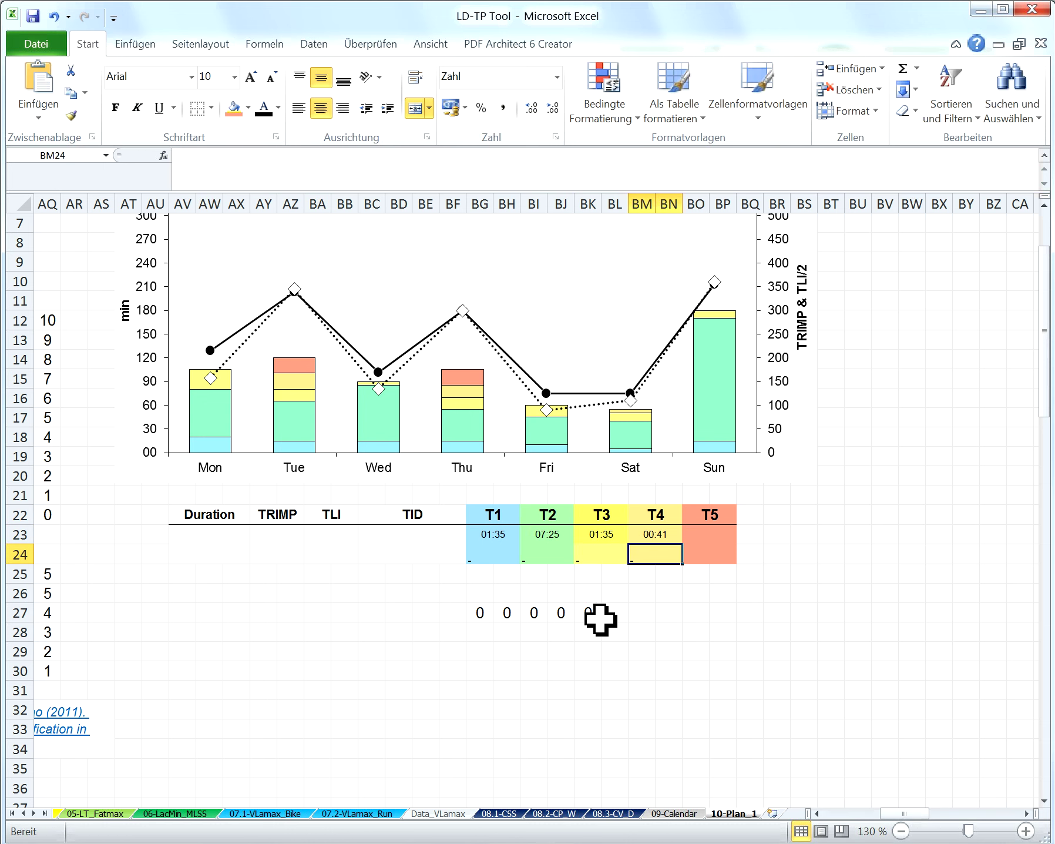
- Move the last helper formula into the T5 cell, showing 00:39
left_click(589, 612)
left_click_drag(394, 156, 147, 168)
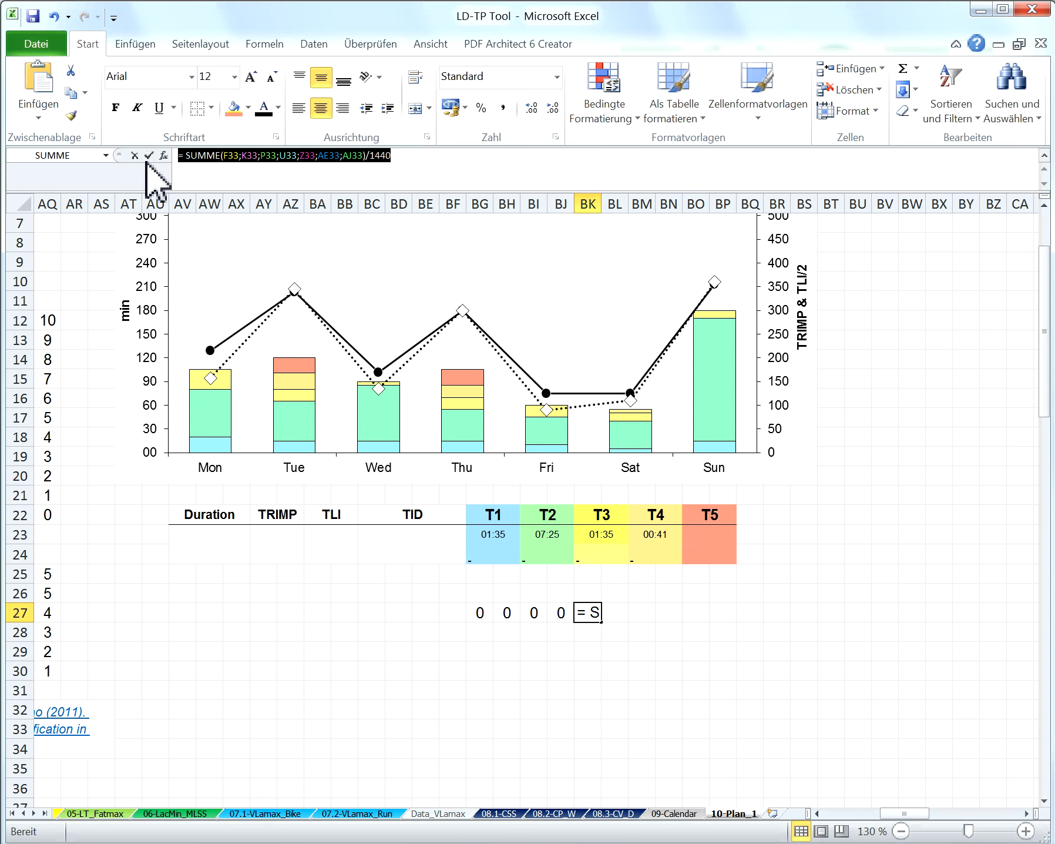
key("Return")
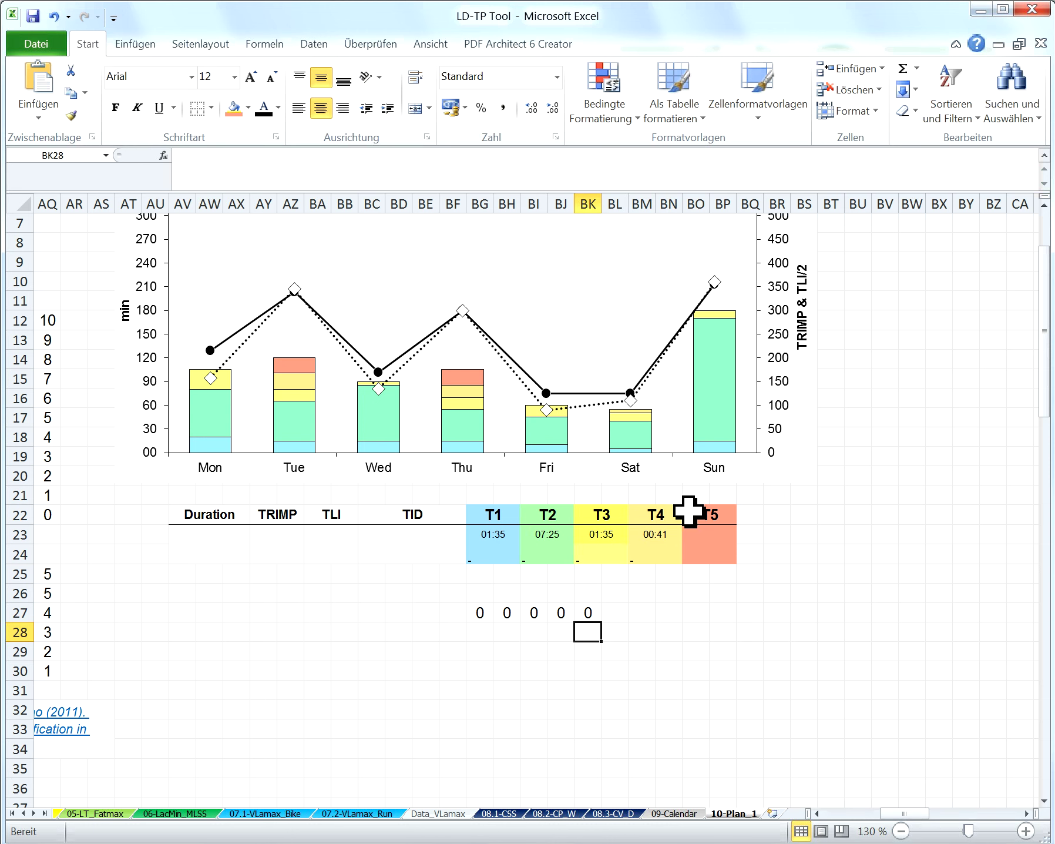
left_click(708, 535)
left_click(368, 155)
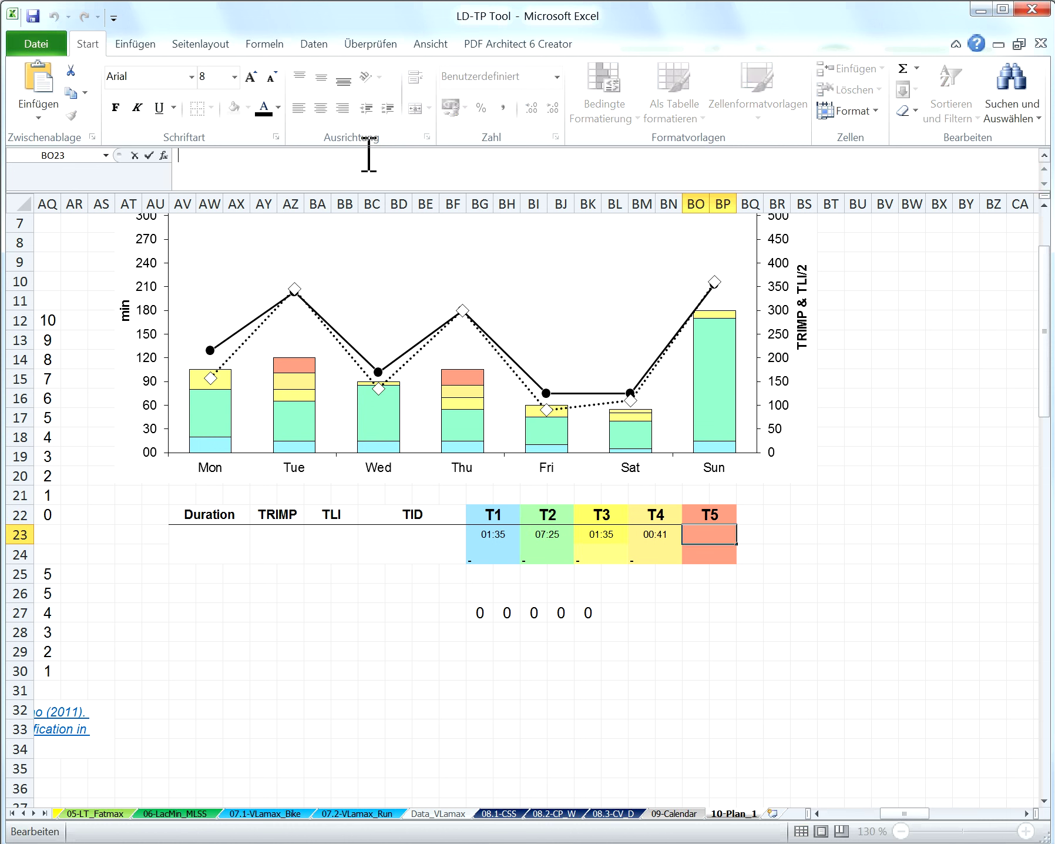
key("ctrl+v")
key("Return")
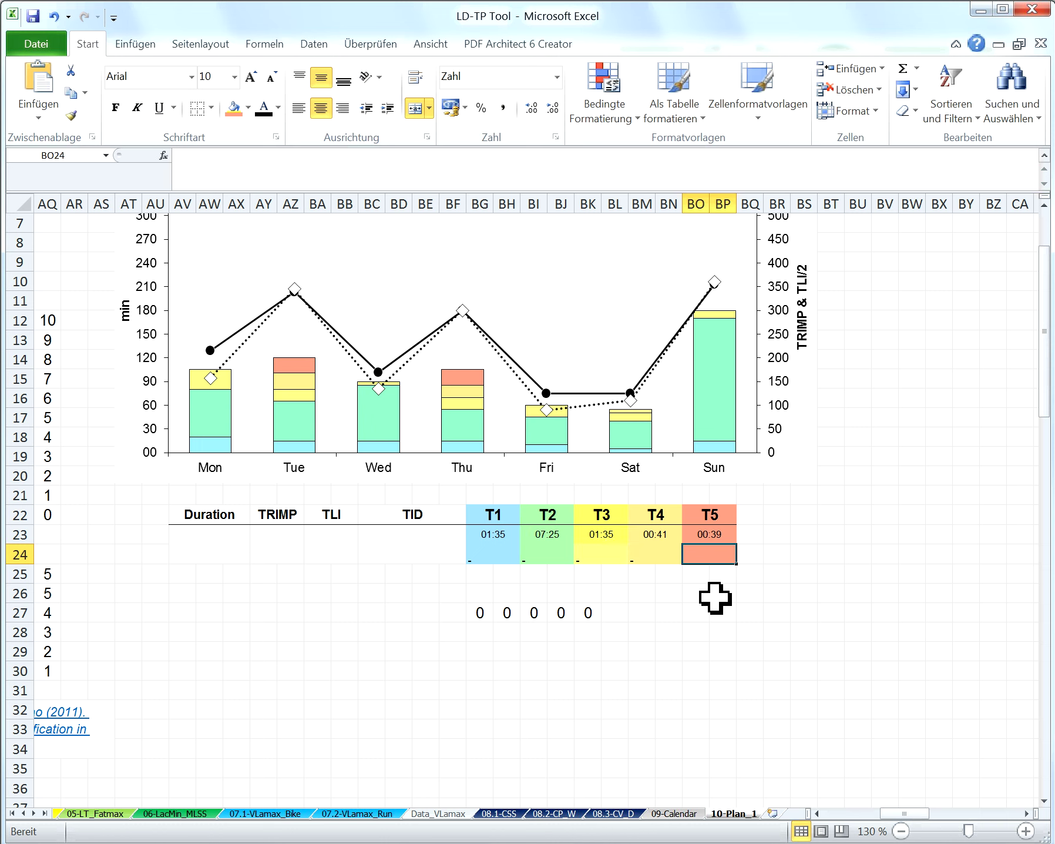
left_click(676, 532)
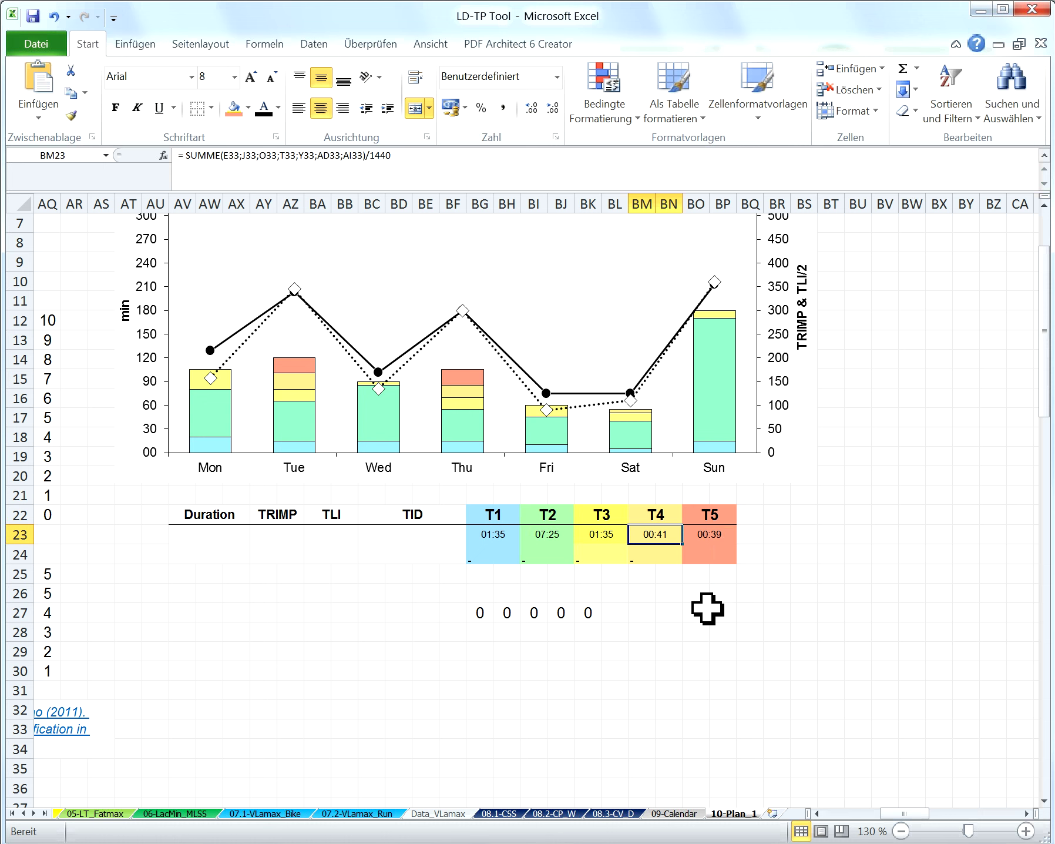
- Enter =SUMME(BG23:BP23) in the Duration cell and format it as Zeit, showing 11:55
left_click(215, 546)
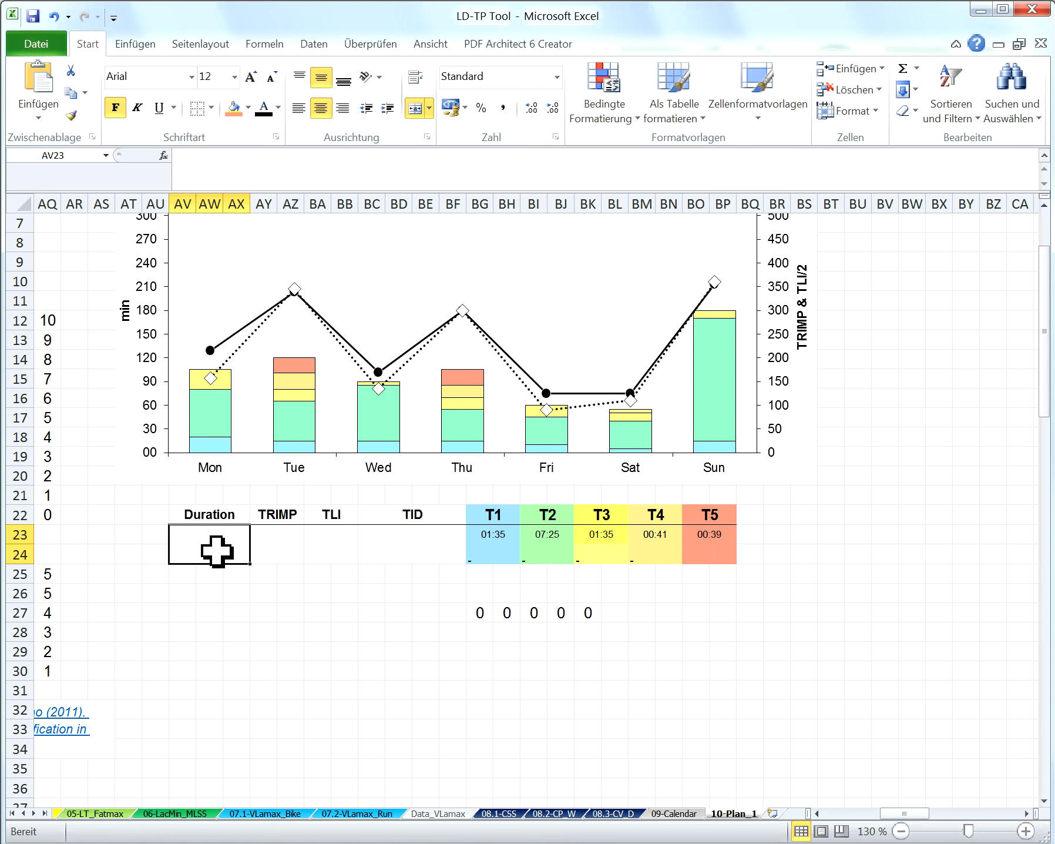
type("= summe")
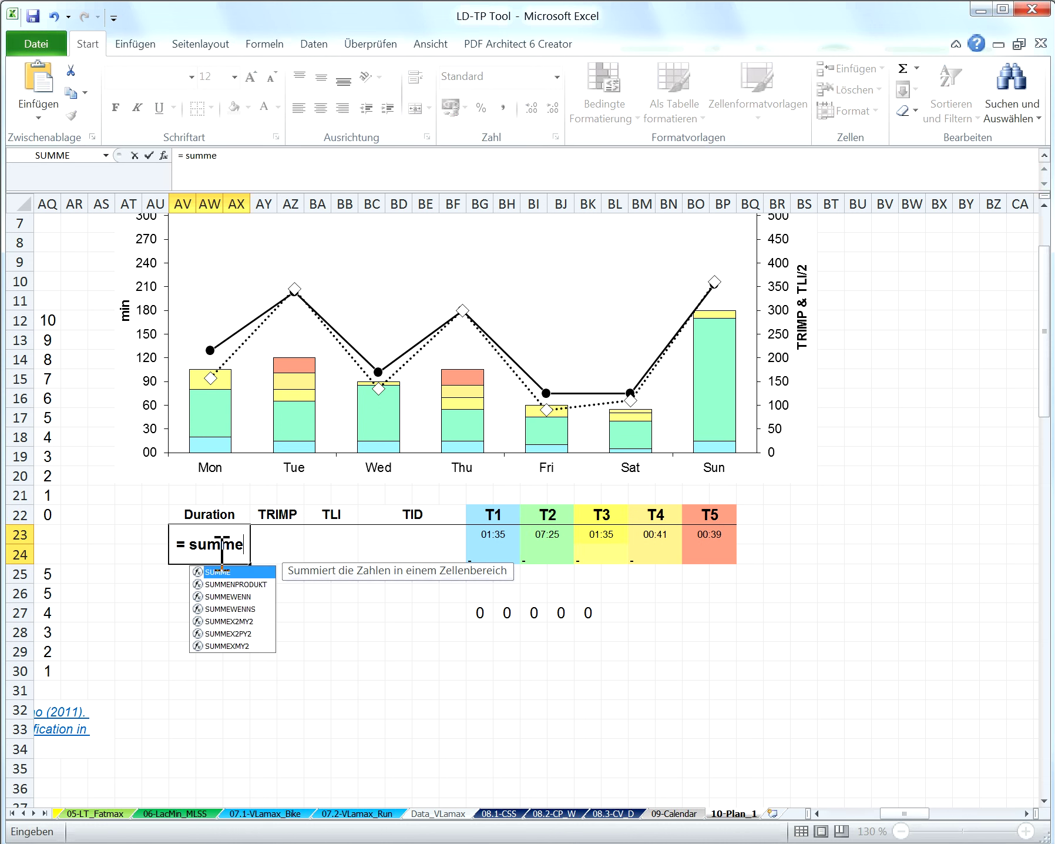
double_click(215, 572)
left_click(505, 538)
left_click_drag(504, 538, 712, 532)
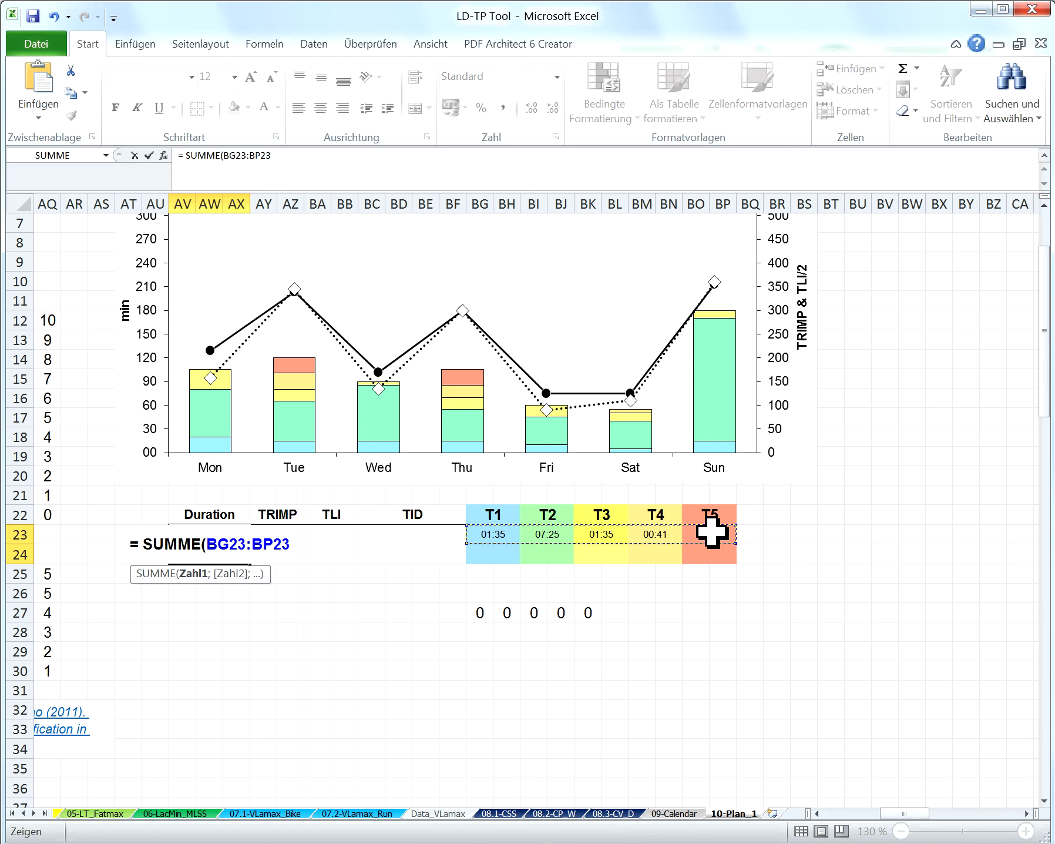
type(")")
key("Return")
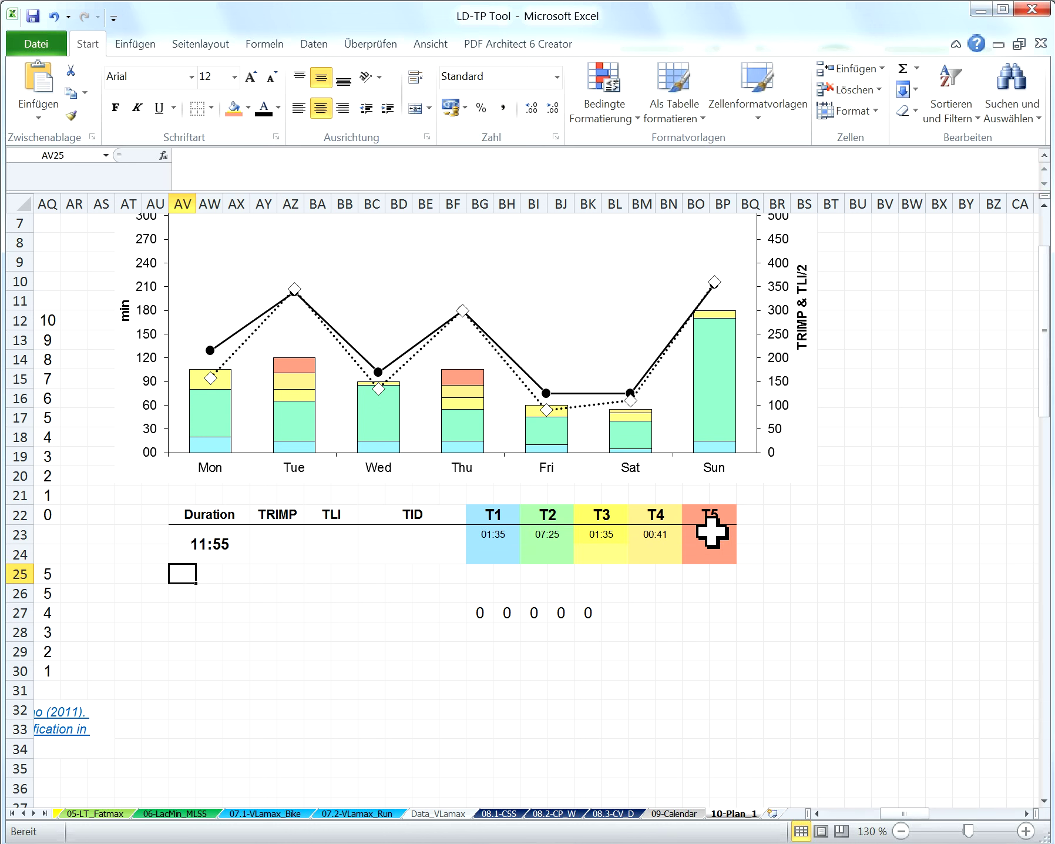
left_click(237, 552)
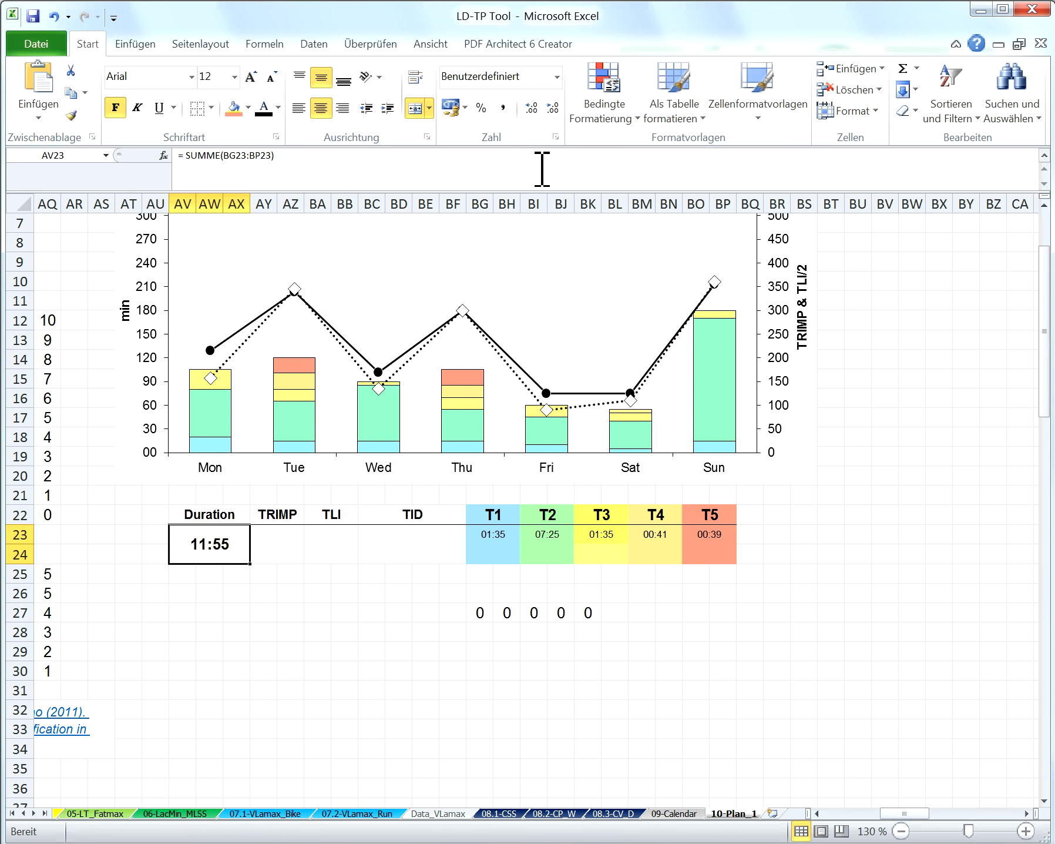
left_click(557, 77)
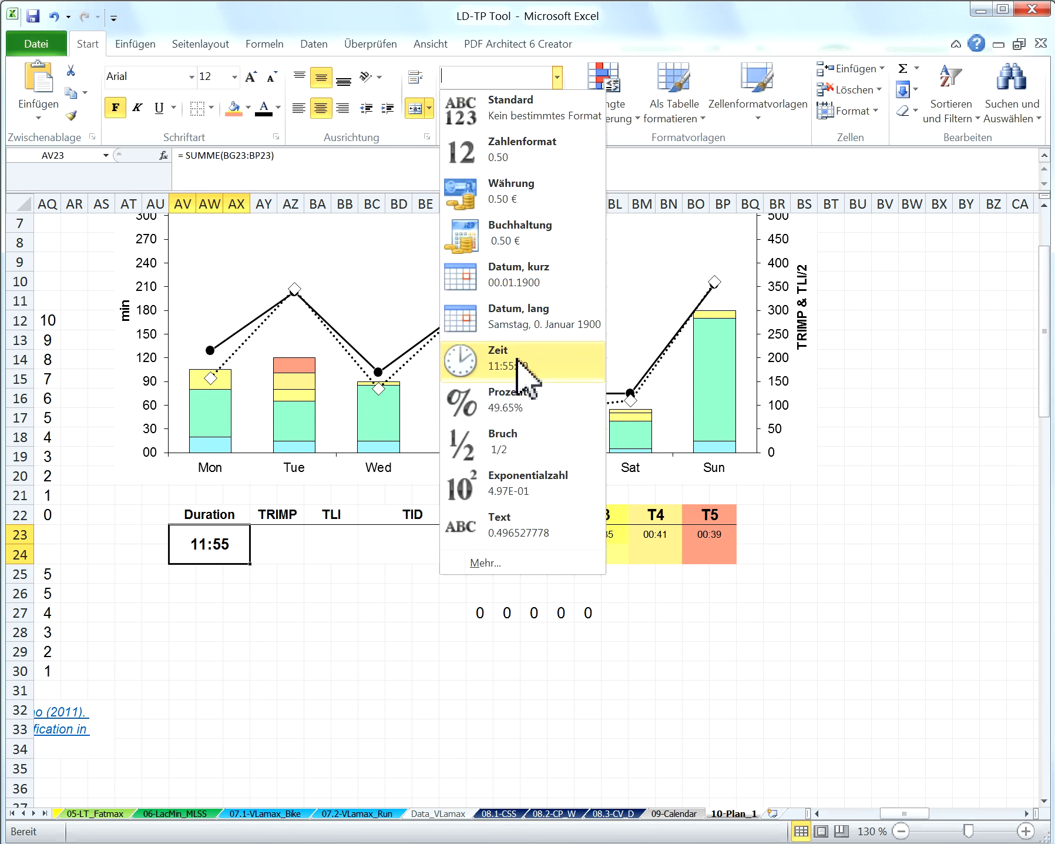
left_click(285, 625)
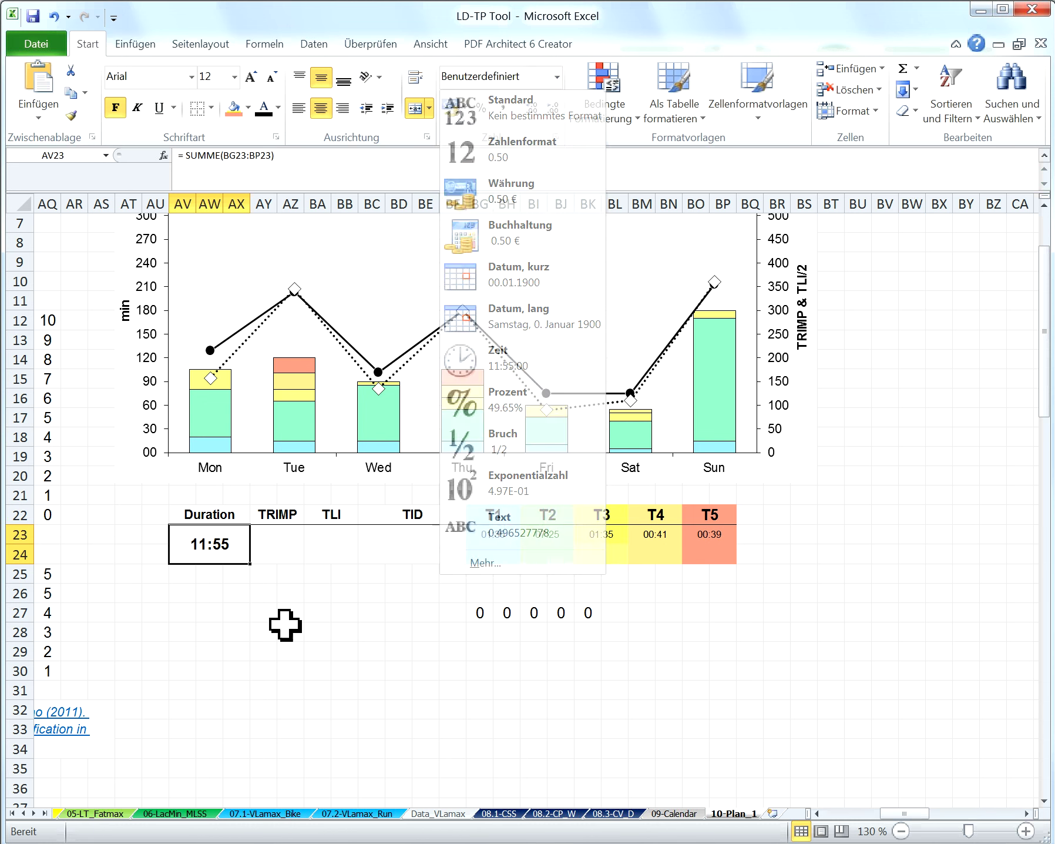
left_click(284, 622)
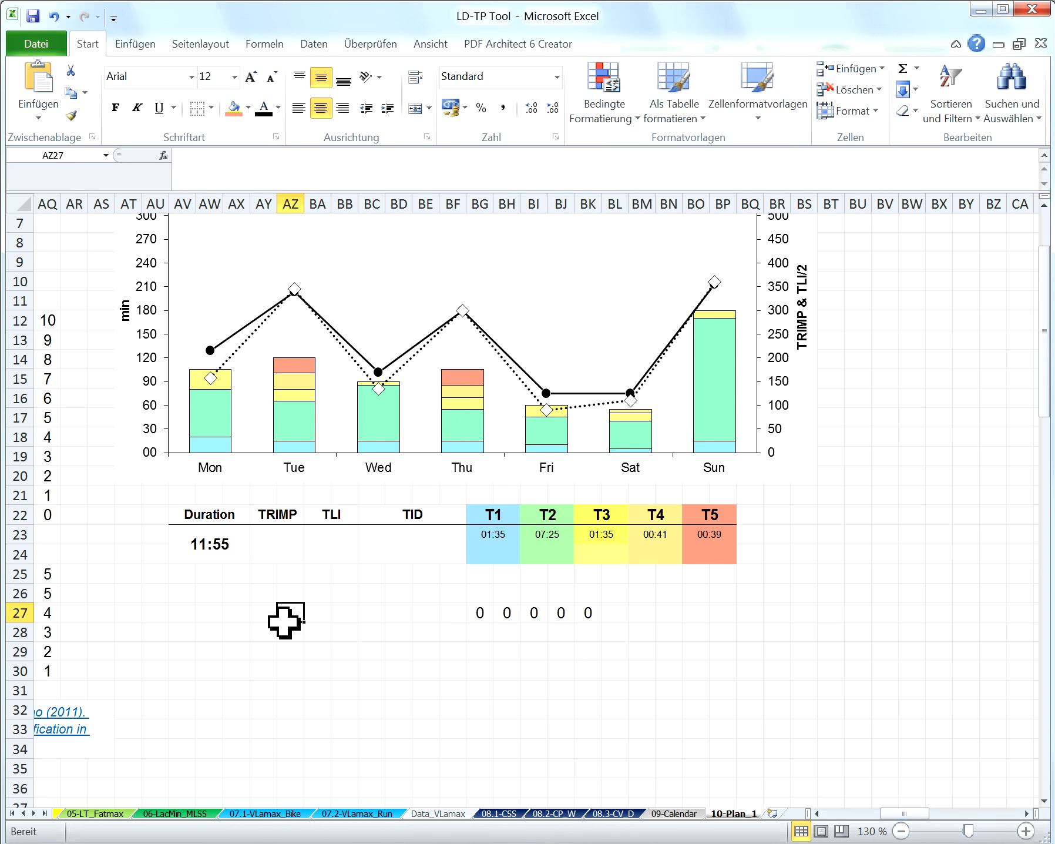
- Start a SUMME formula in the weekly TRIMP cell
left_click(280, 552)
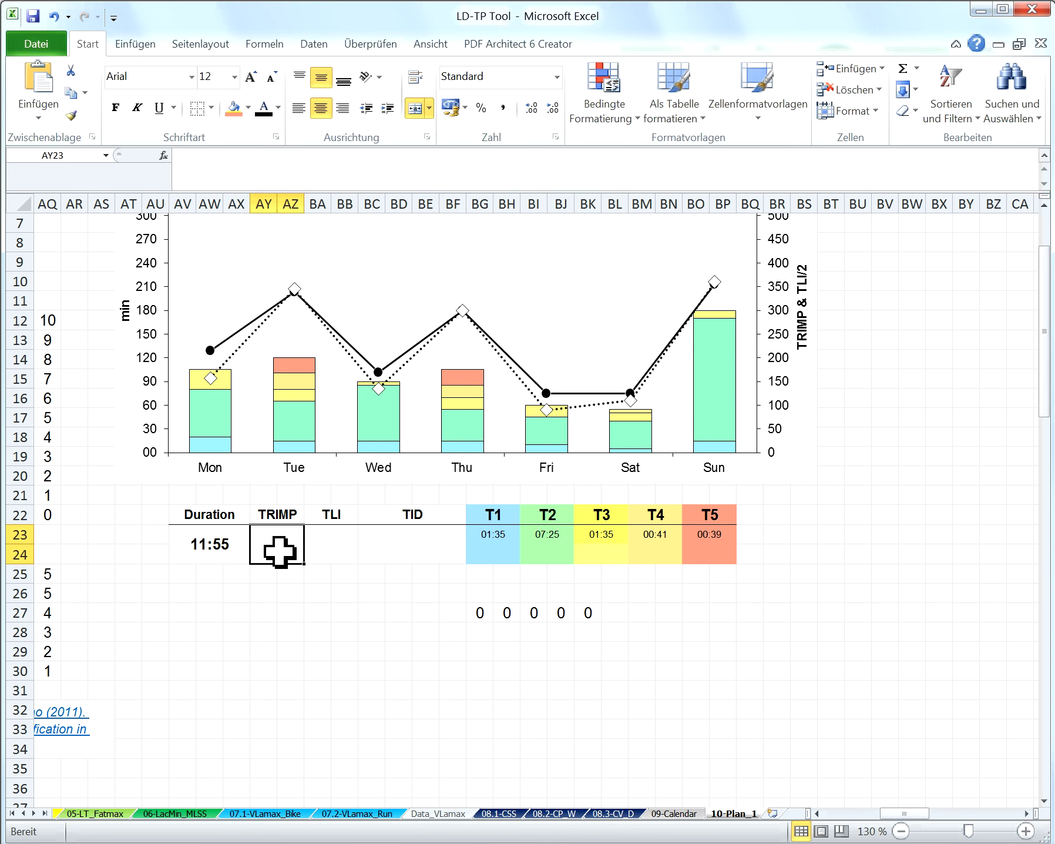
left_click(347, 550)
left_click(282, 553)
left_click_drag(908, 814, 883, 815)
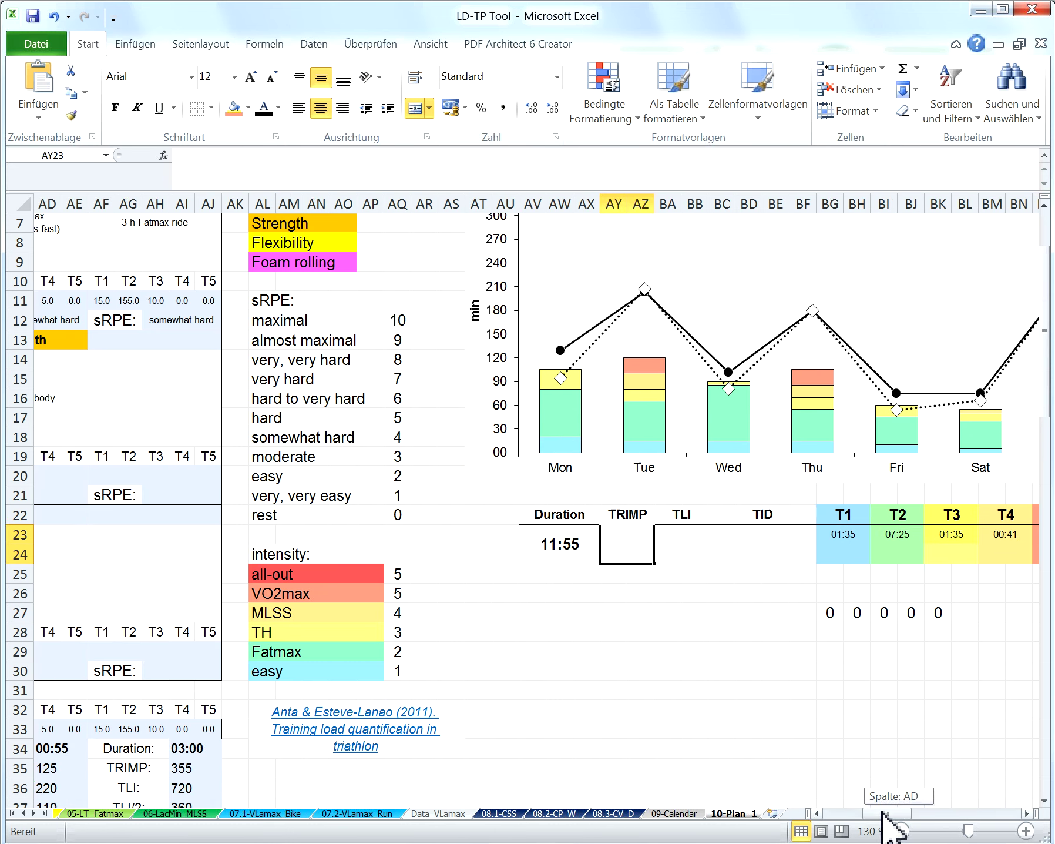
left_click(536, 176)
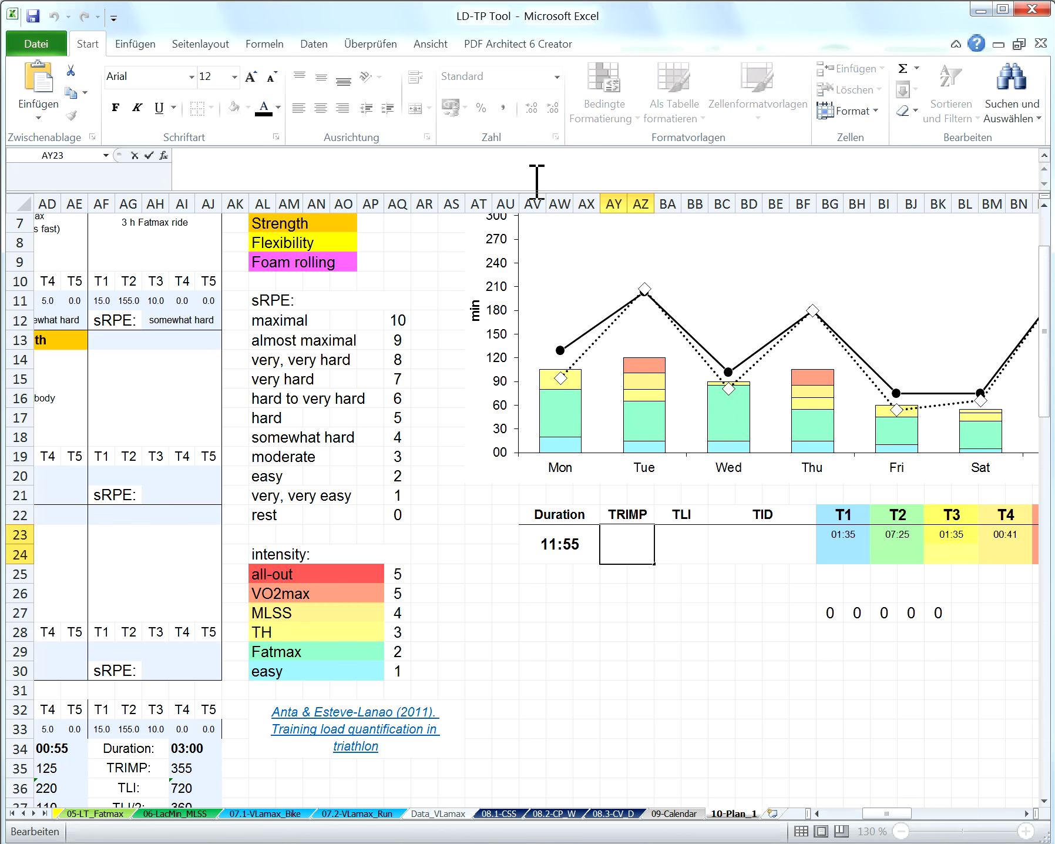
type("= summe")
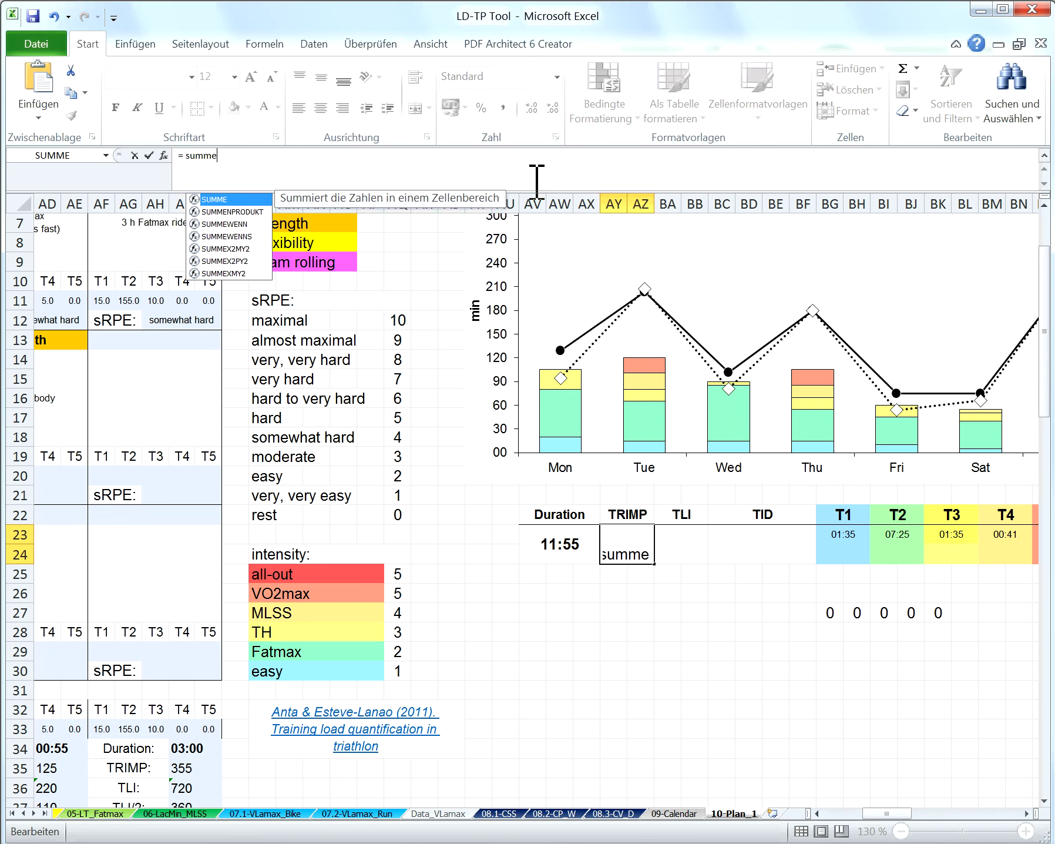
double_click(226, 201)
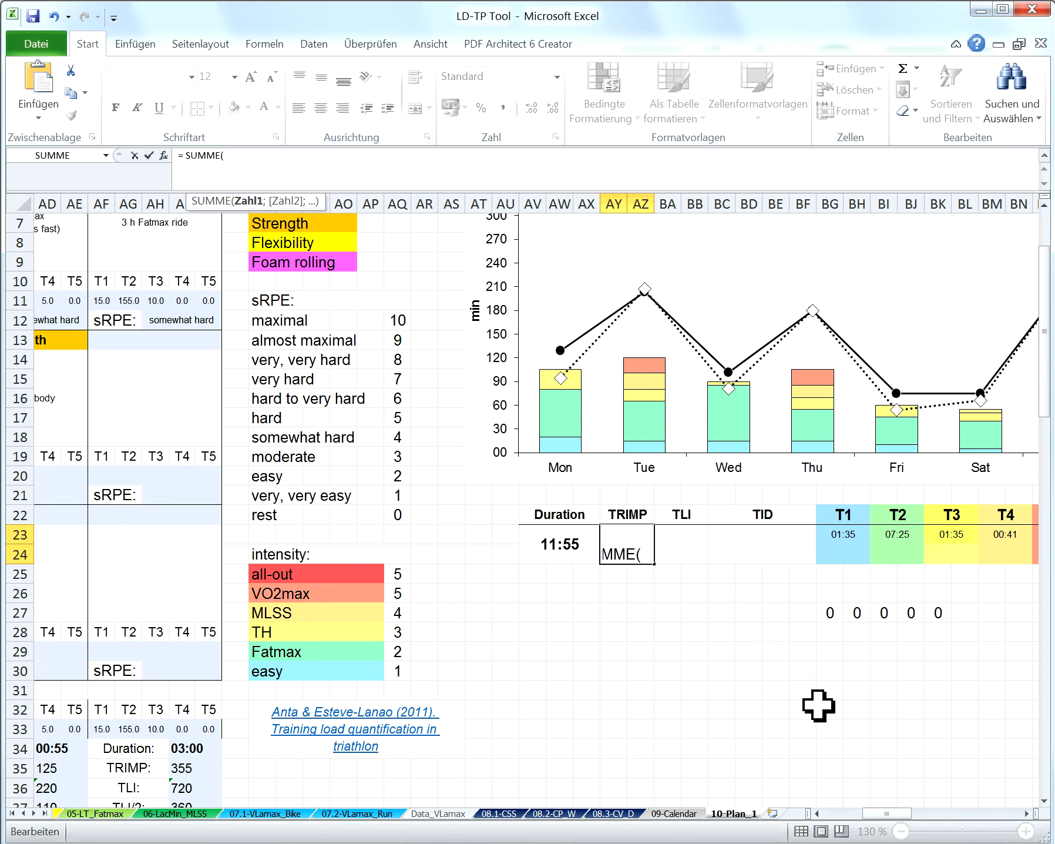
left_click_drag(891, 814, 828, 815)
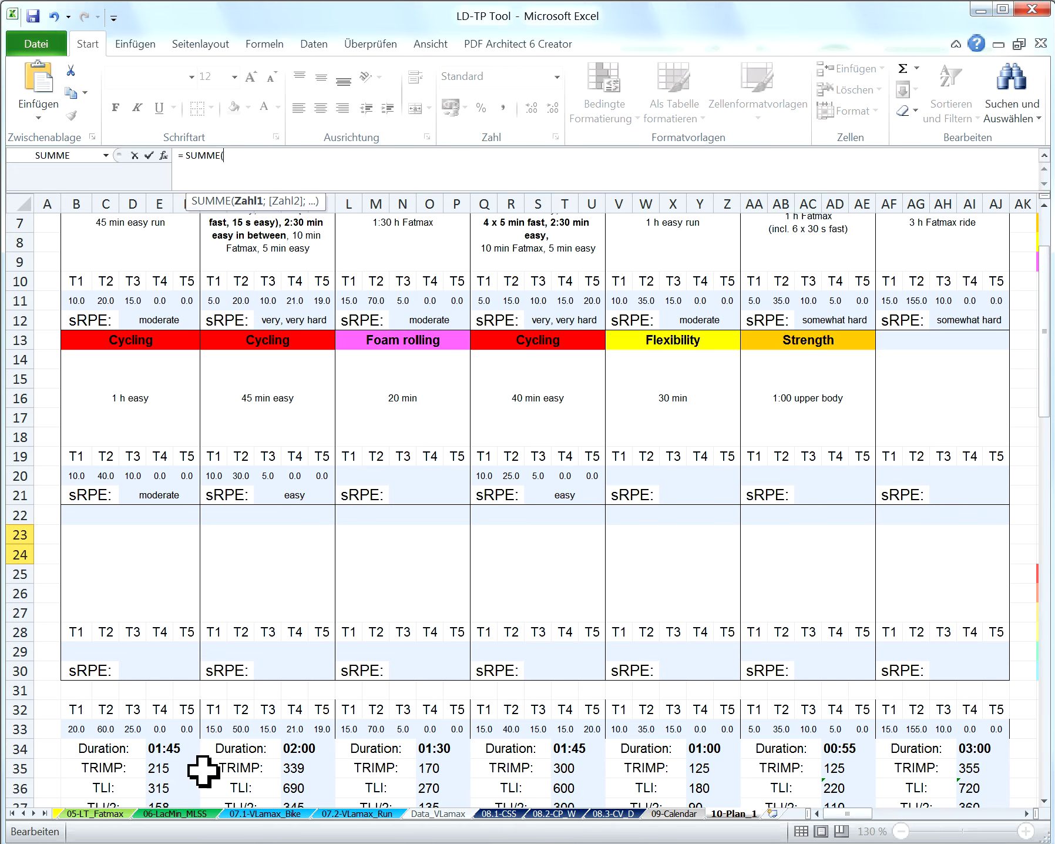
left_click_drag(1046, 379, 1046, 407)
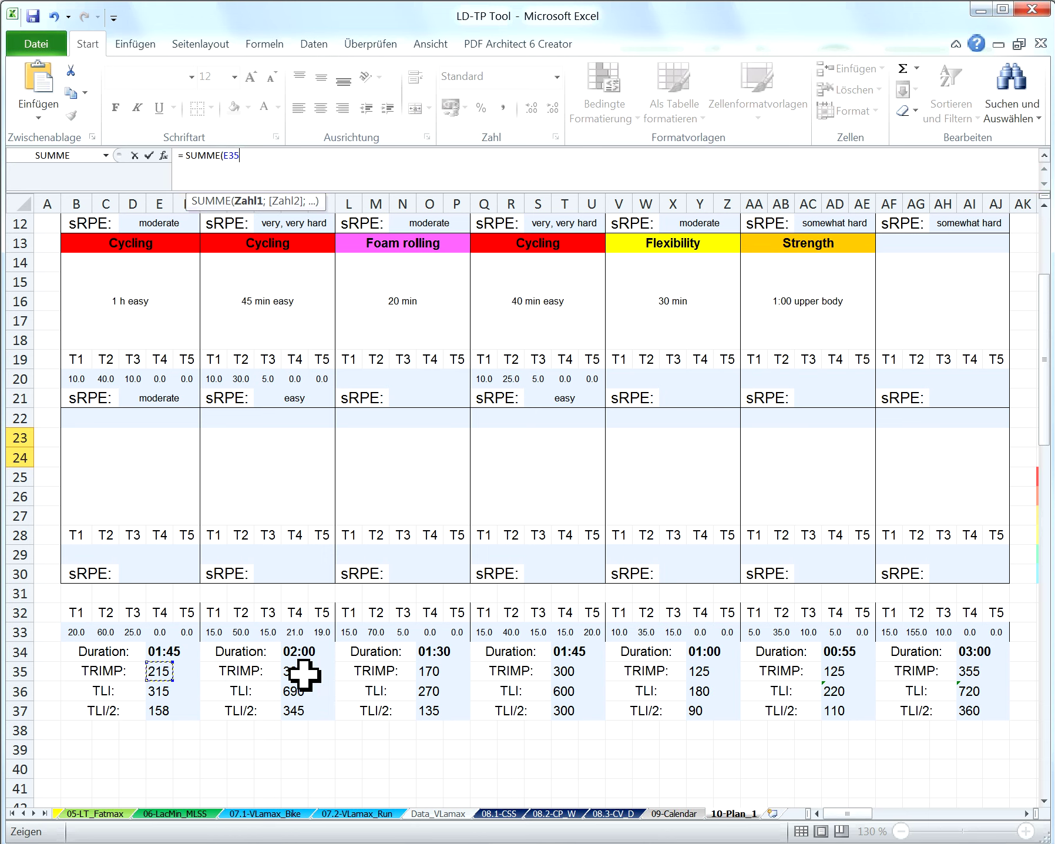
- Add the daily TRIMP cells (E35 through AI35) to the sum, giving 1629
left_click(431, 673, "ctrl")
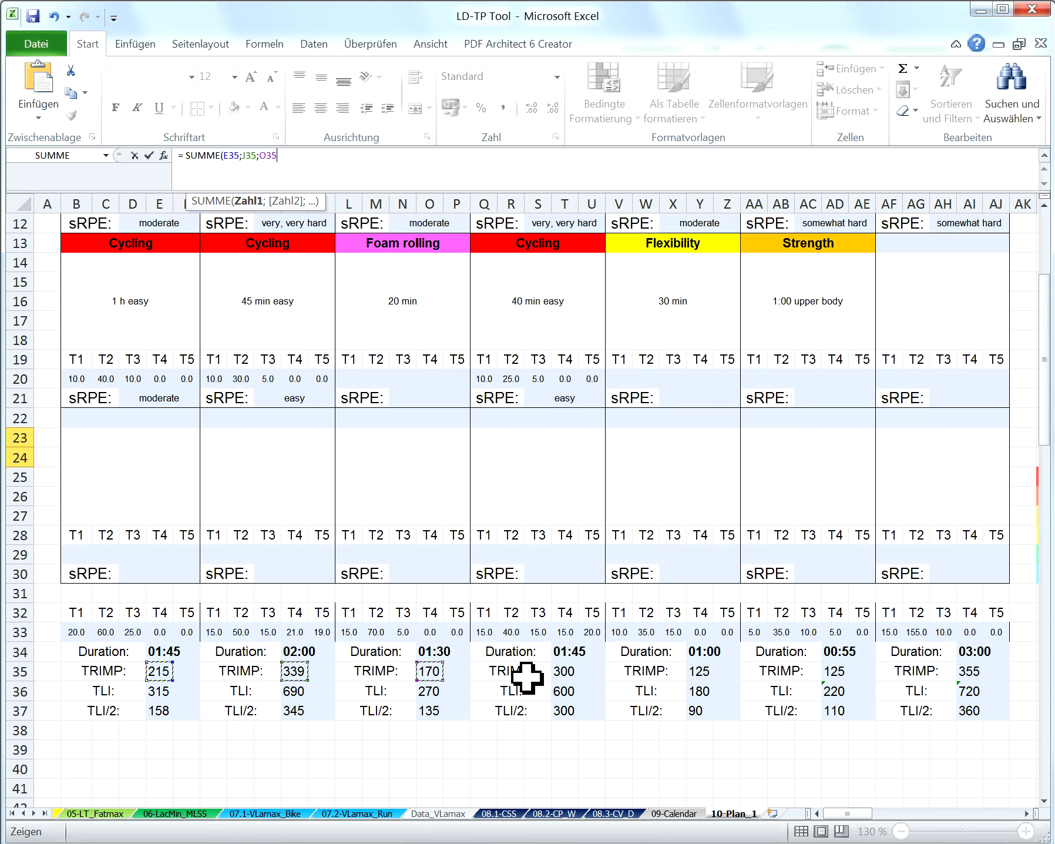
left_click(568, 671, "ctrl")
left_click(699, 671, "ctrl")
left_click(834, 671, "ctrl")
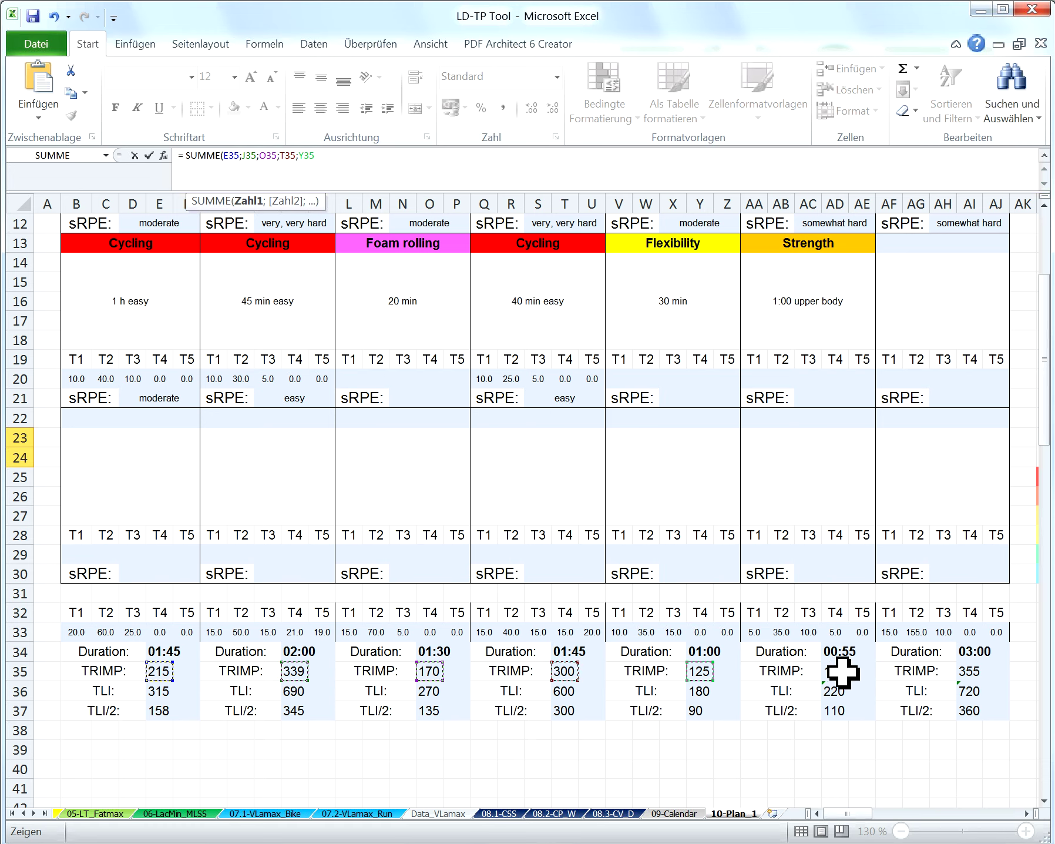
left_click(967, 673, "ctrl")
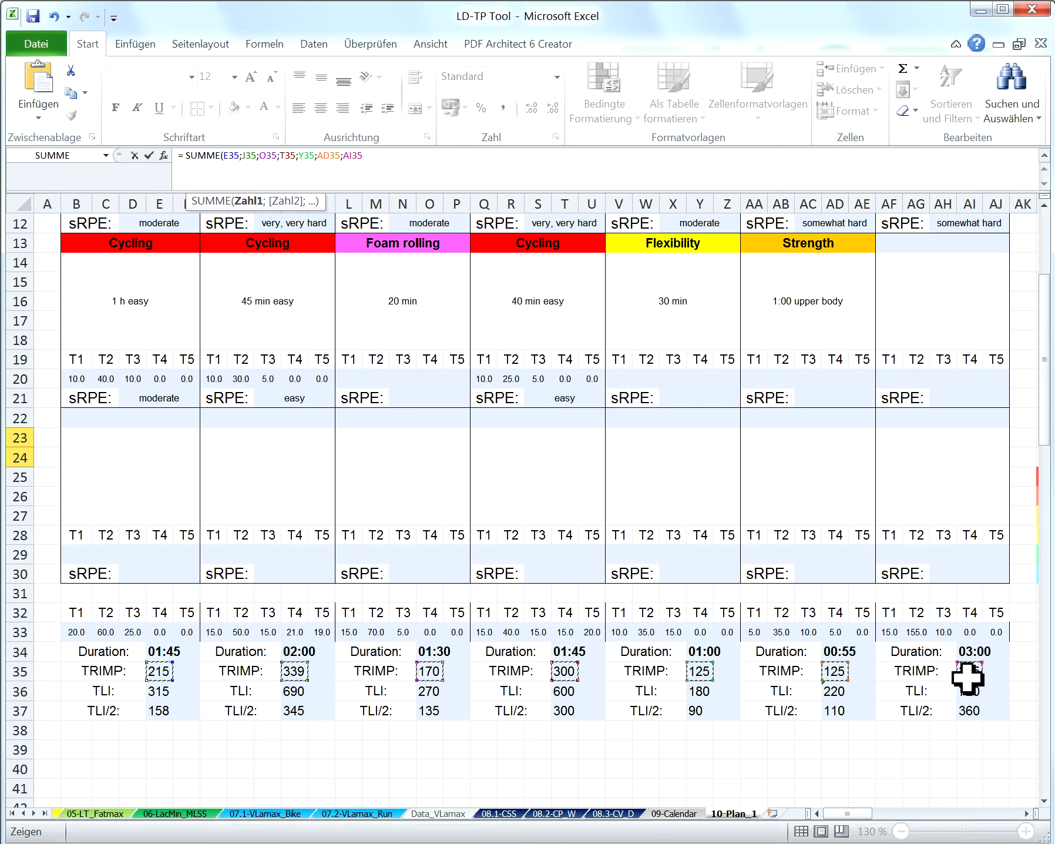
key("Return")
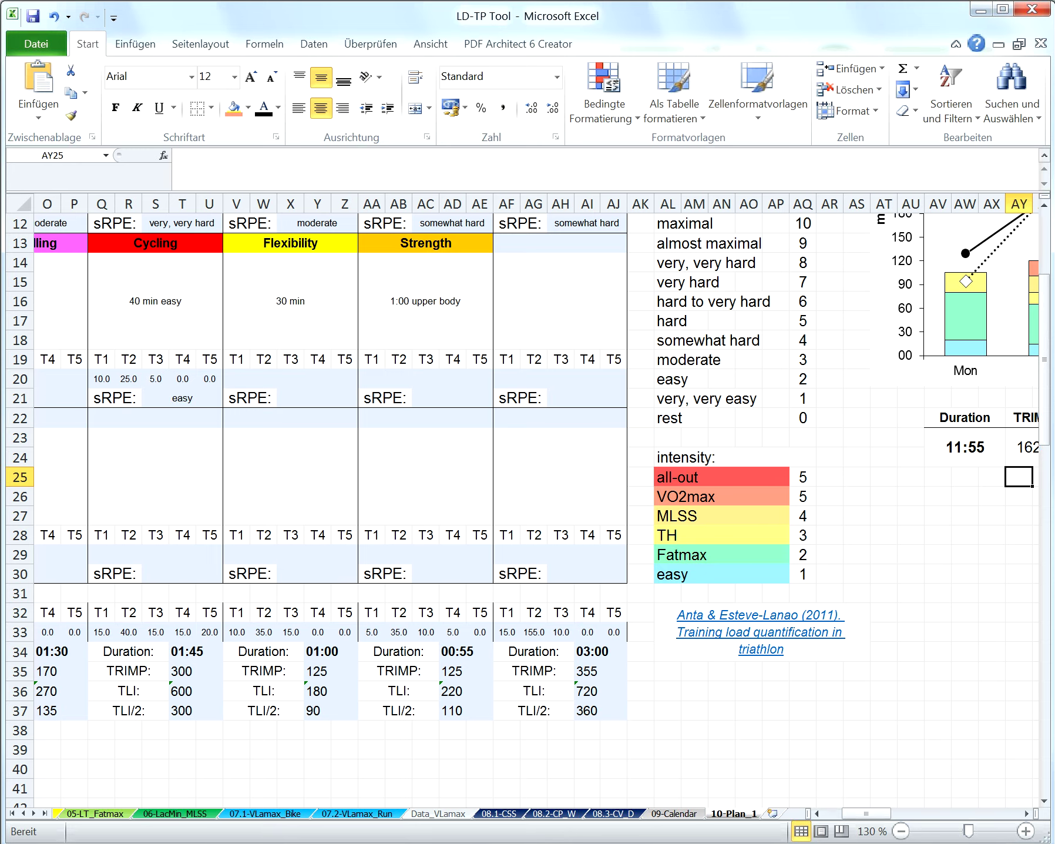
left_click_drag(872, 813, 904, 812)
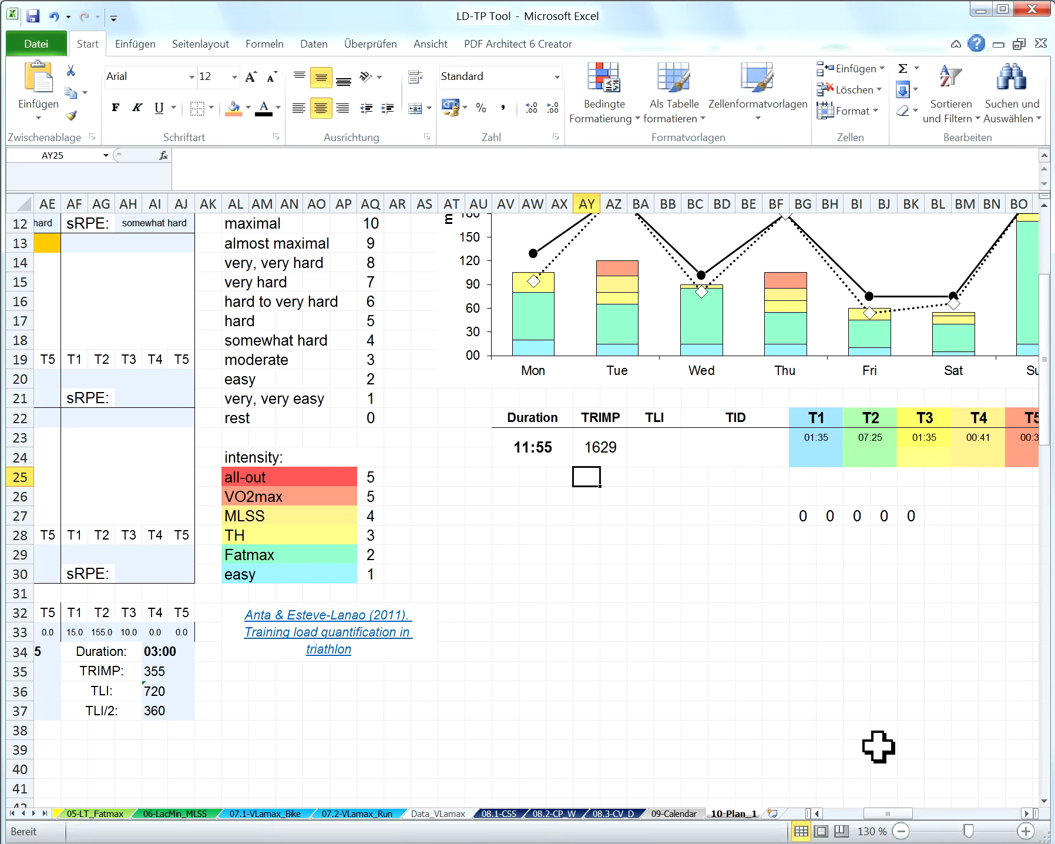
- Start a SUMME formula in the weekly TLI cell
left_click(668, 449)
left_click(355, 173)
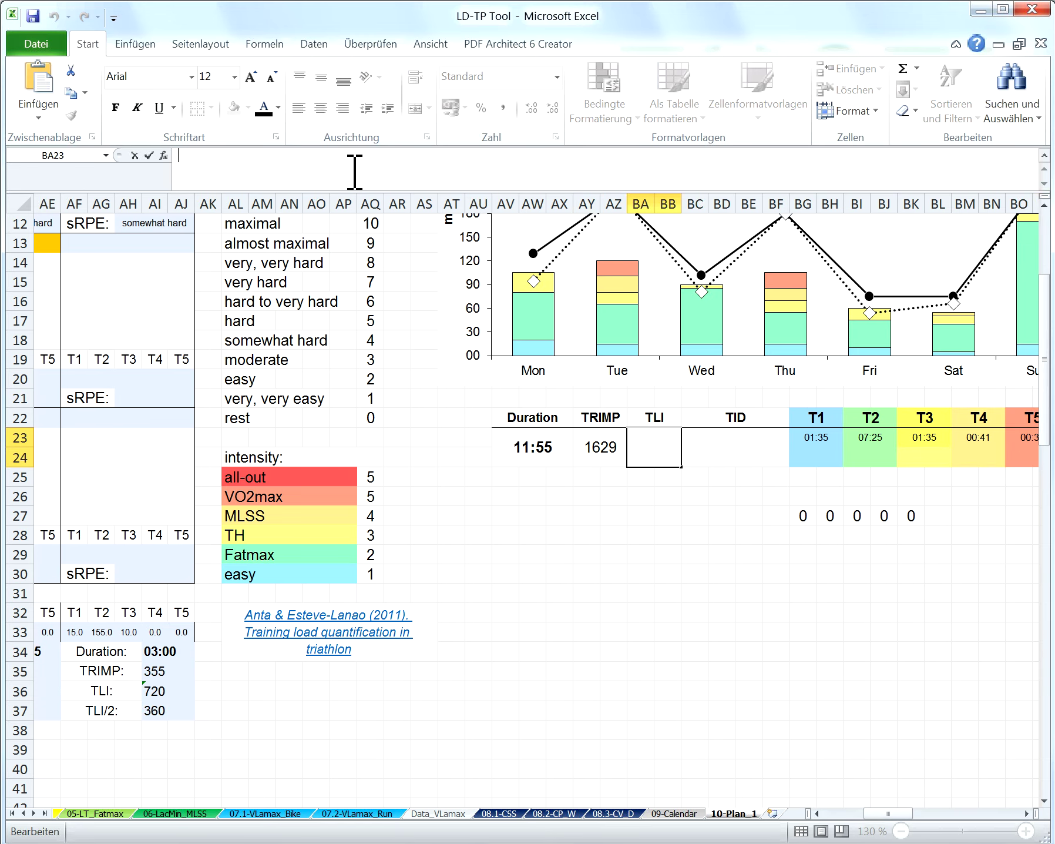
type("=")
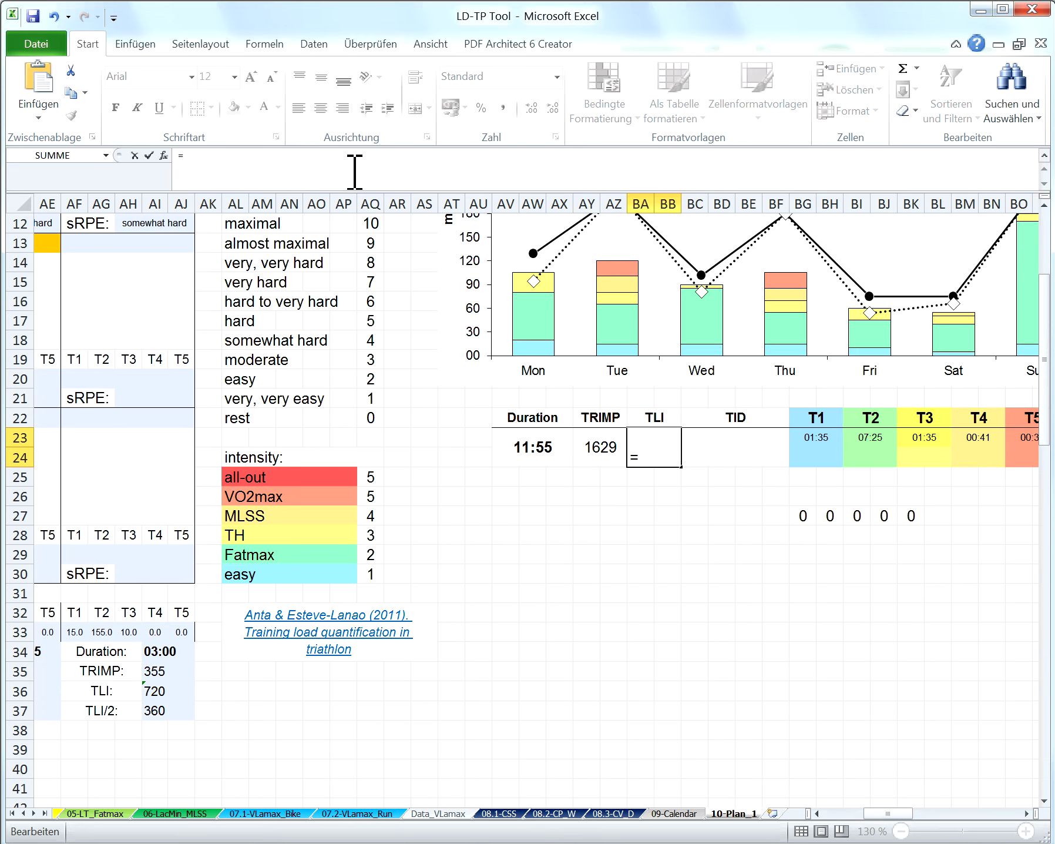
type(" s")
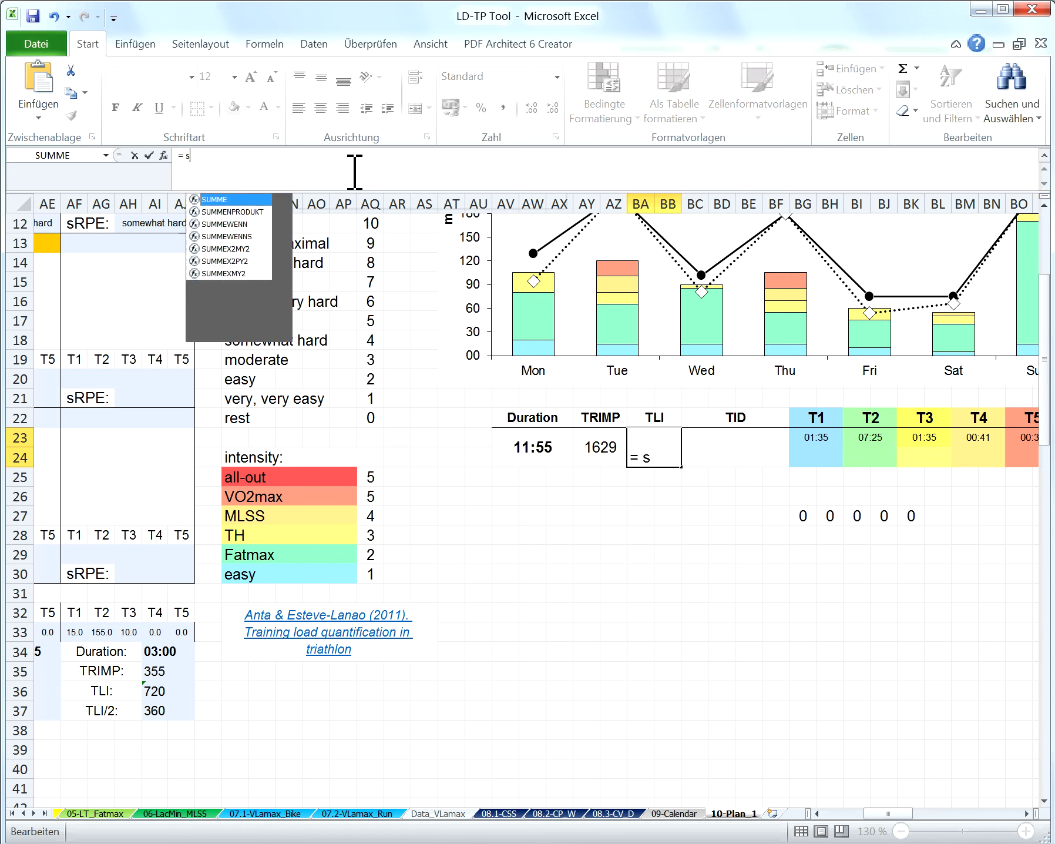
type("umme")
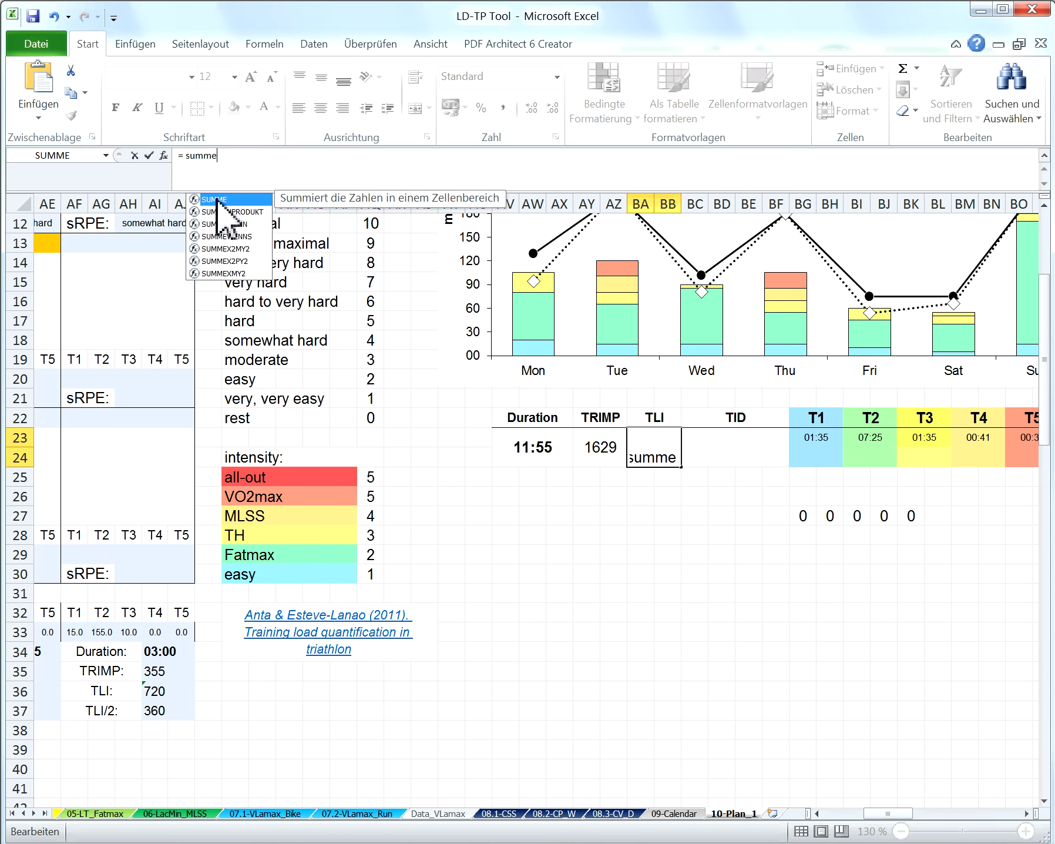
double_click(213, 200)
left_click_drag(893, 810, 853, 813)
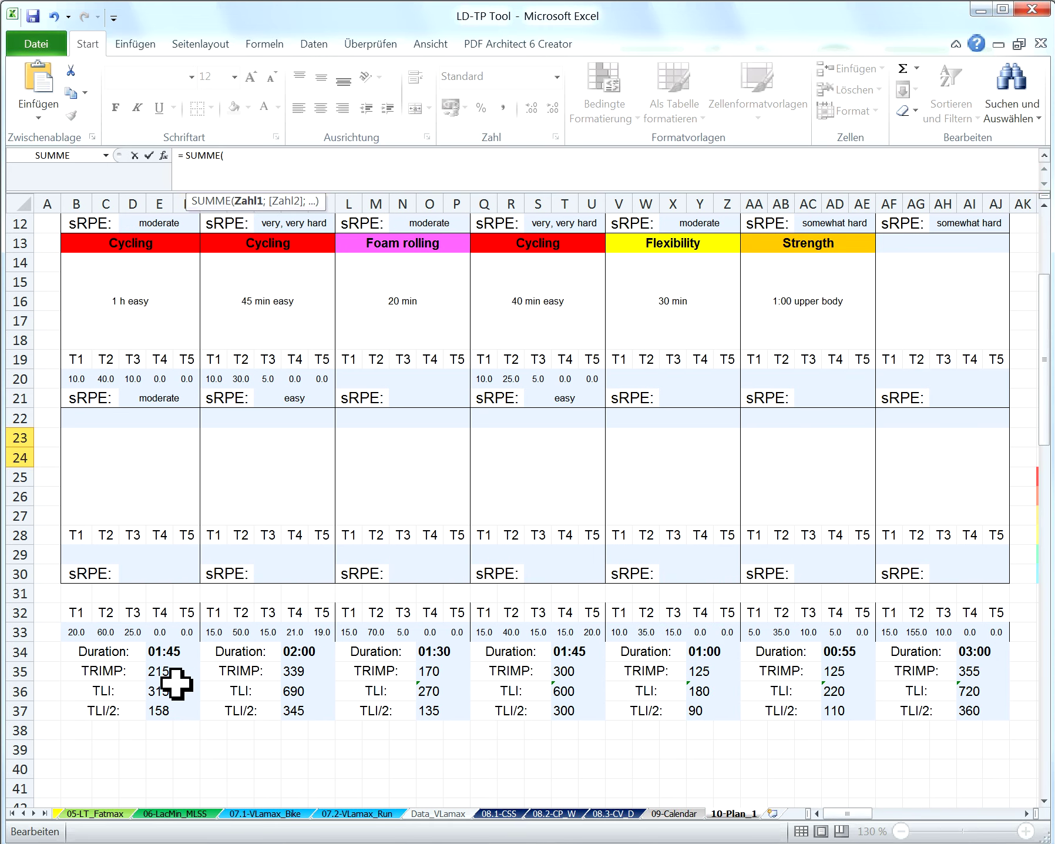
- Add the seven daily TLI cells (E36 through AI36), giving 2995
left_click(162, 692)
left_click(294, 693, "ctrl")
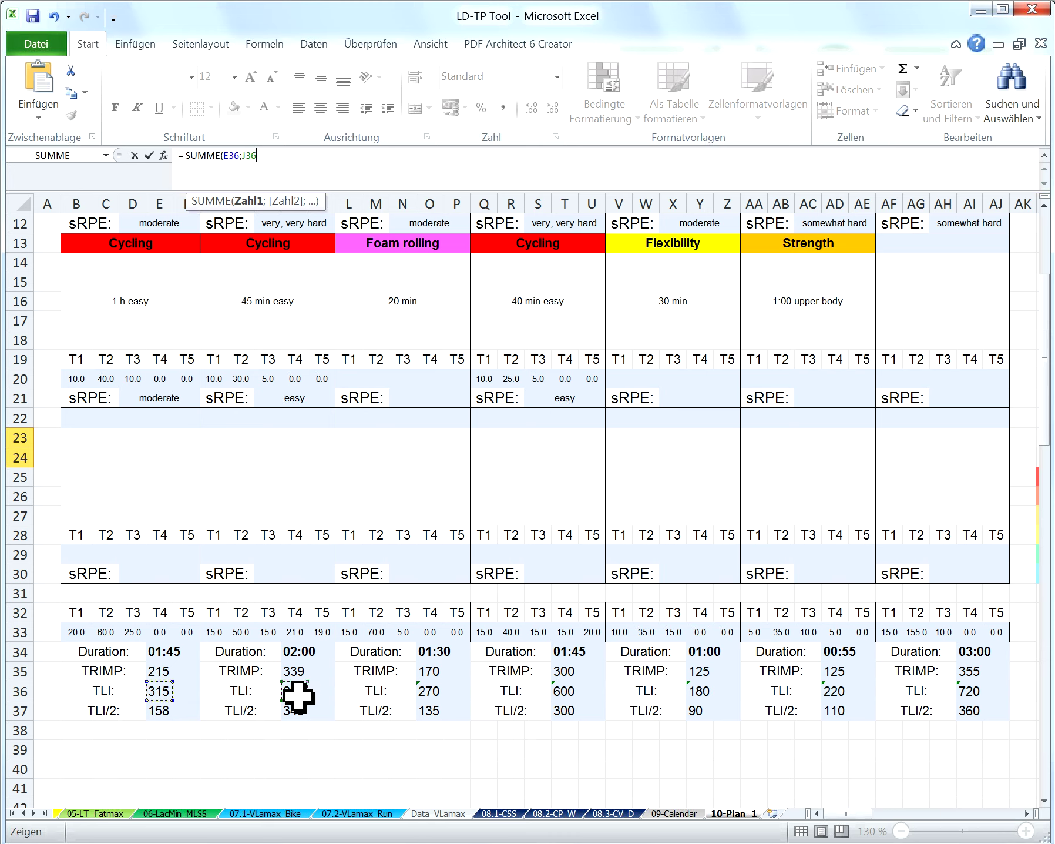
left_click(429, 692, "ctrl")
left_click(566, 692, "ctrl")
left_click(699, 691, "ctrl")
left_click(834, 691, "ctrl")
left_click(965, 694, "ctrl")
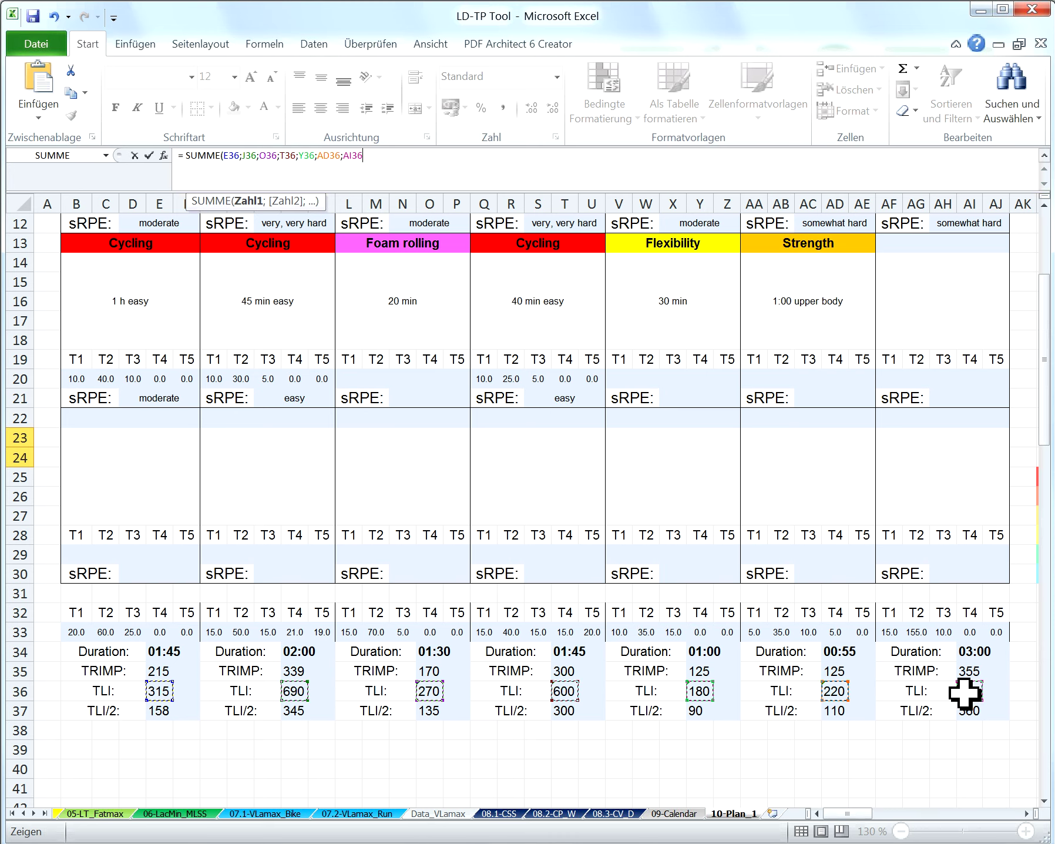
key("Return")
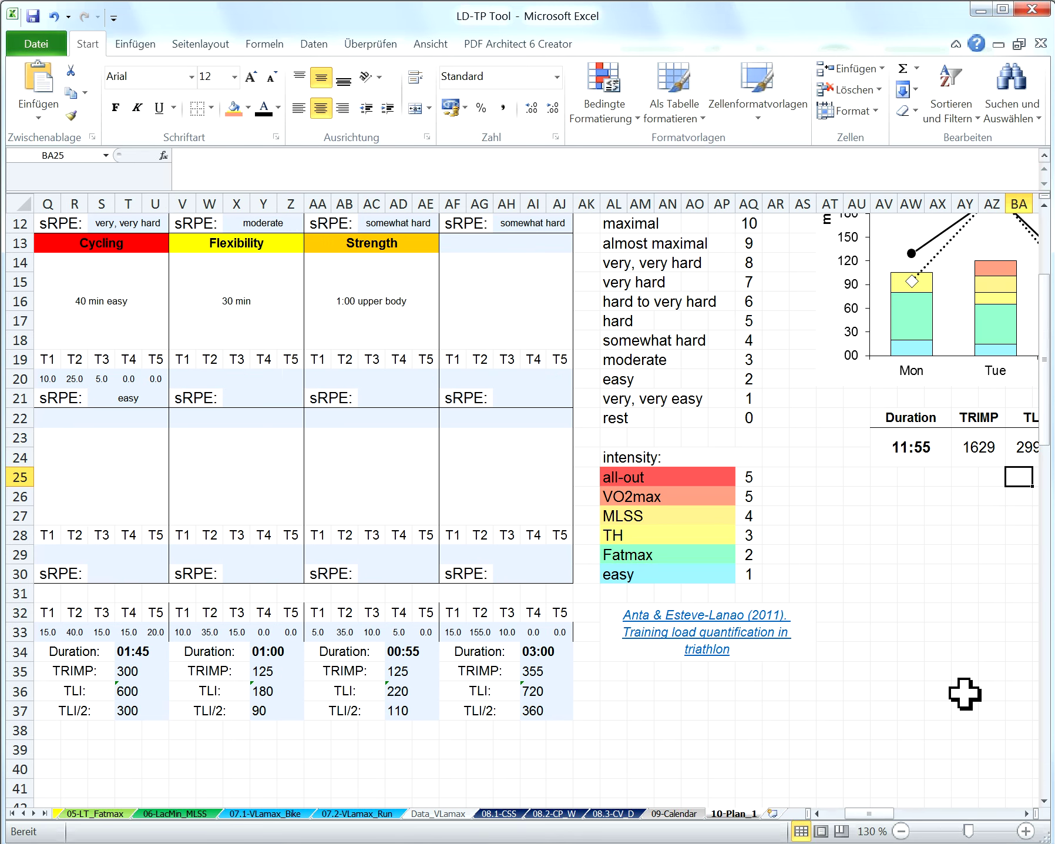
left_click_drag(873, 814, 878, 816)
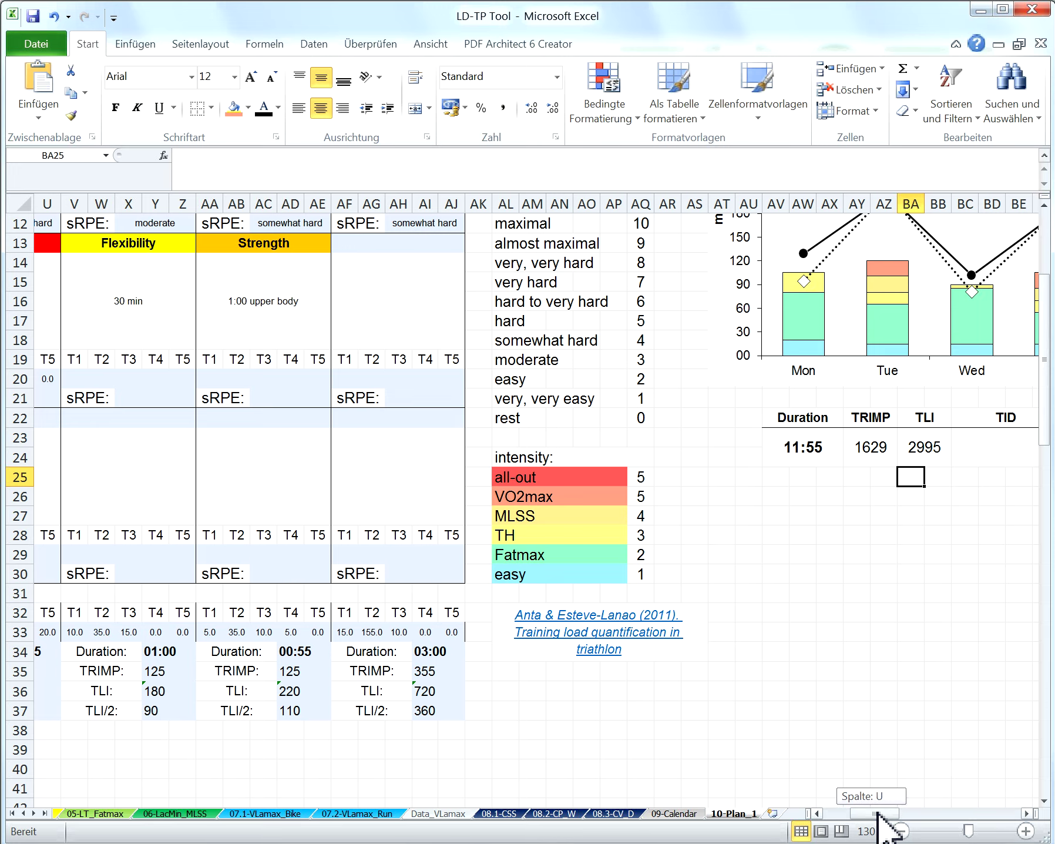
left_click_drag(877, 813, 904, 811)
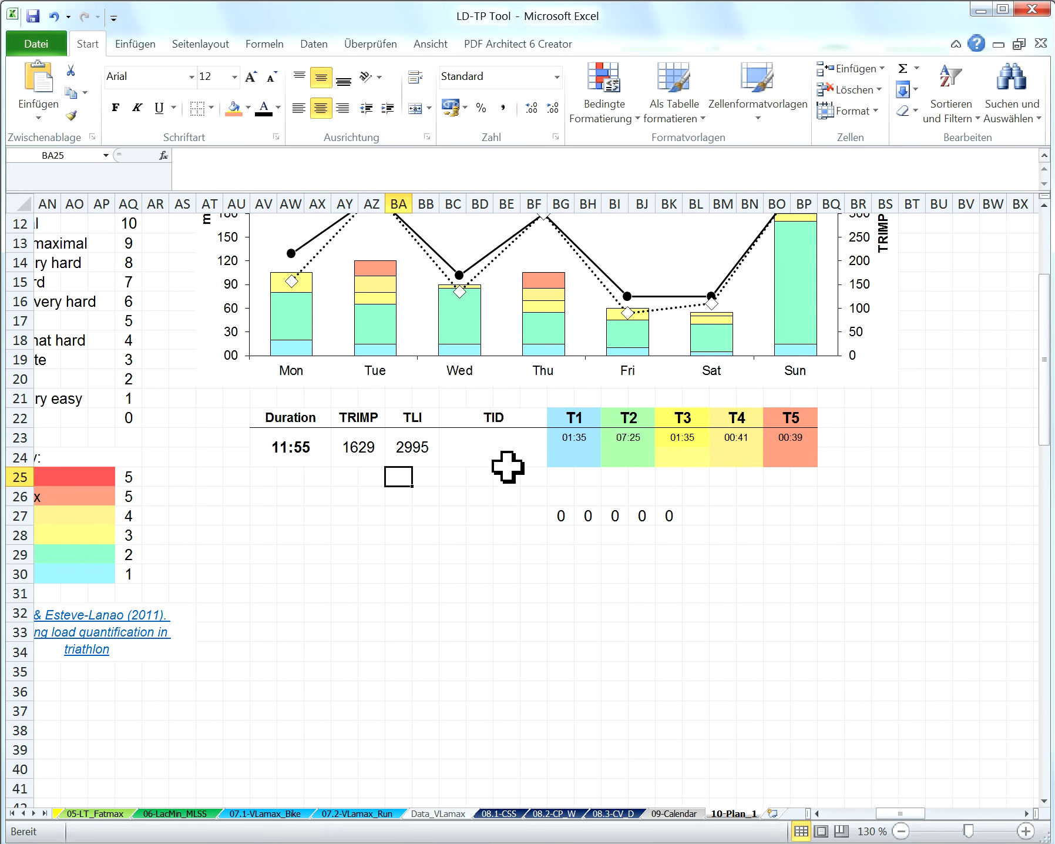
- Begin =BG23/$AV23 beneath the T1 time, dividing 01:35 by the 11:55 duration
left_click(502, 455)
scroll(502, 455, "up", 1)
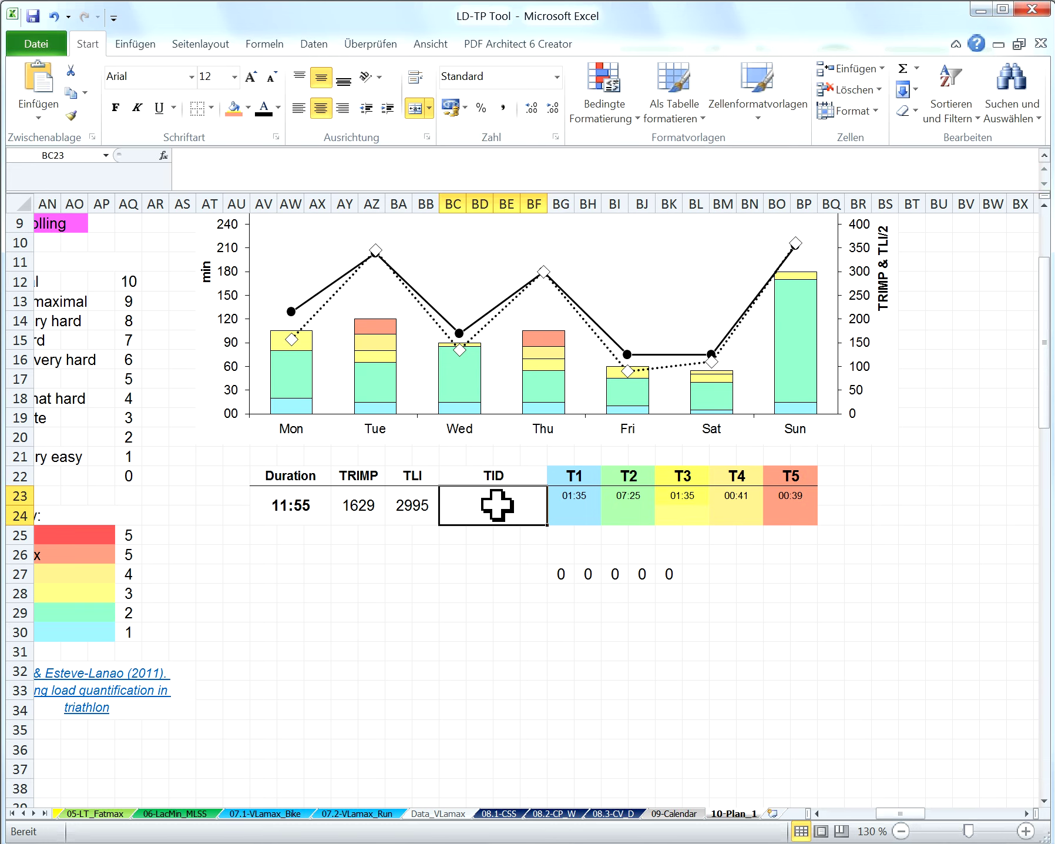
scroll(514, 525, "up", 1)
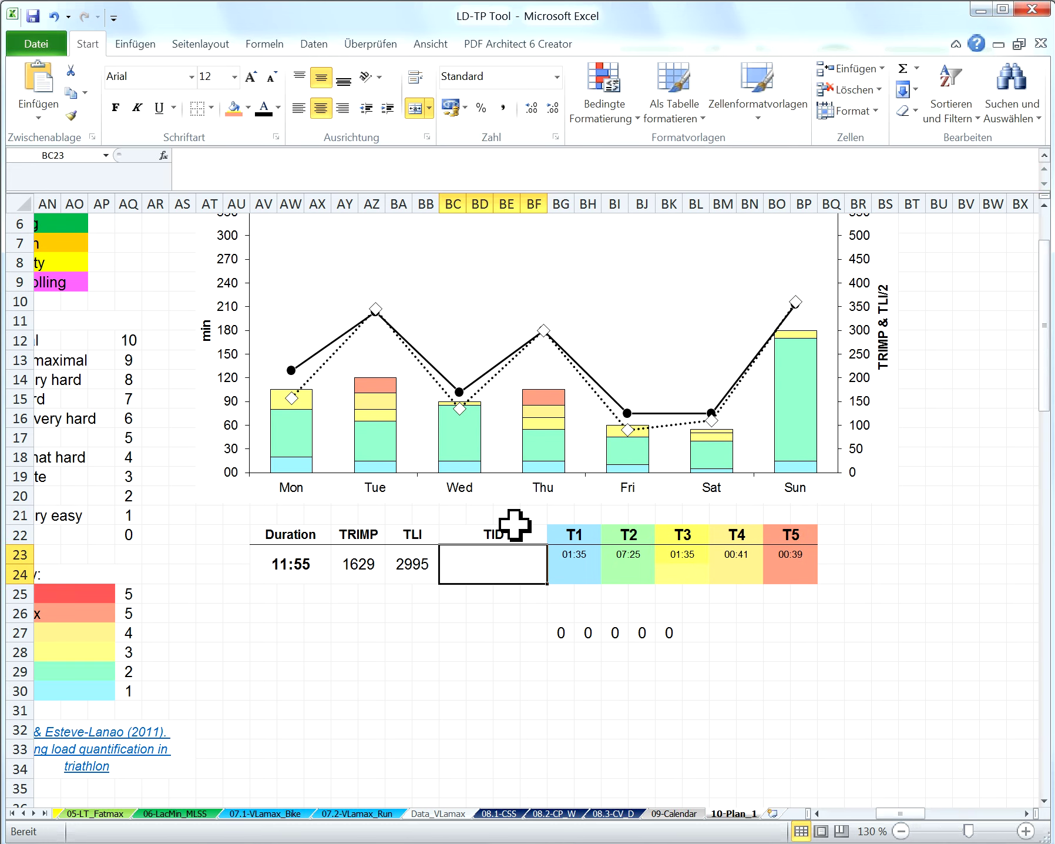
scroll(501, 577, "up", 1)
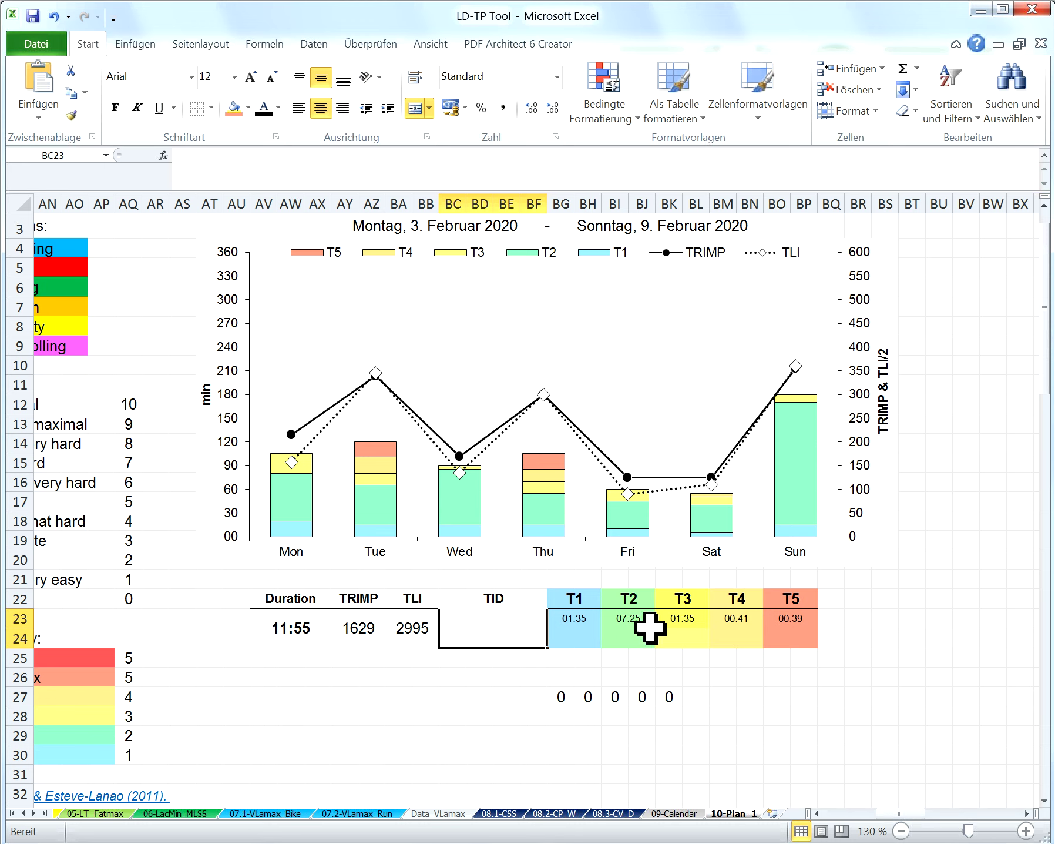
left_click(577, 642)
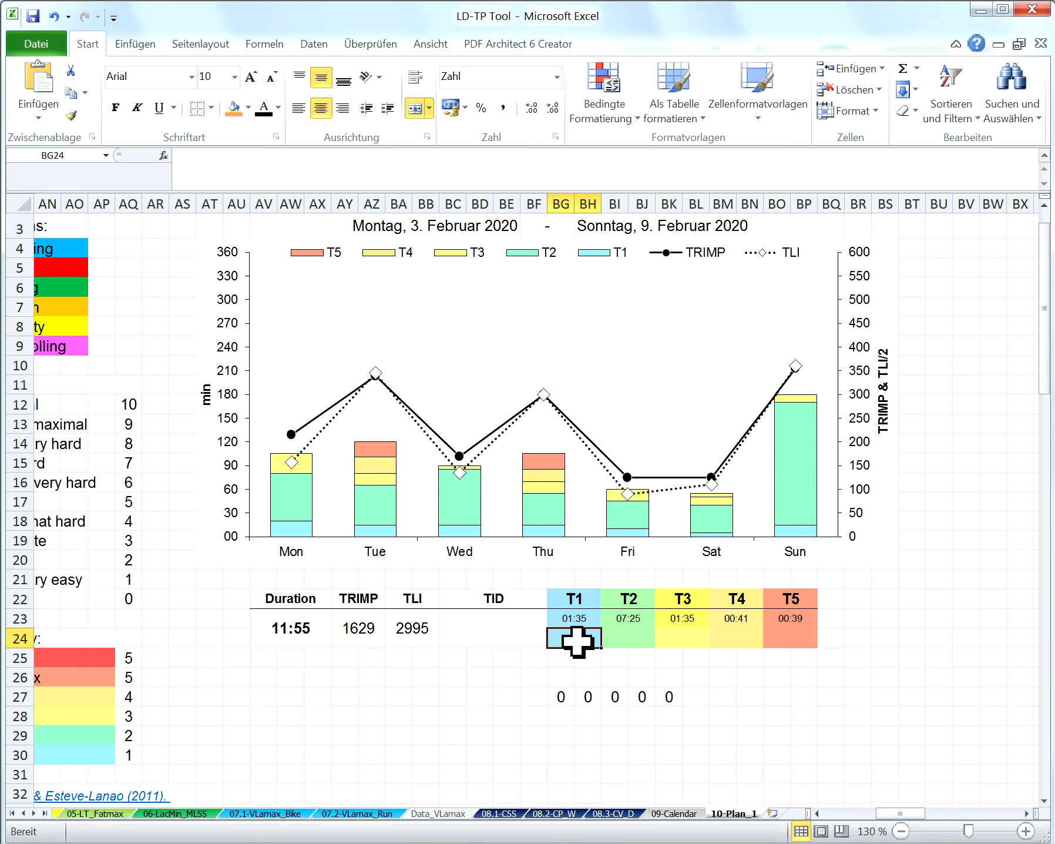
type("=")
left_click(589, 622)
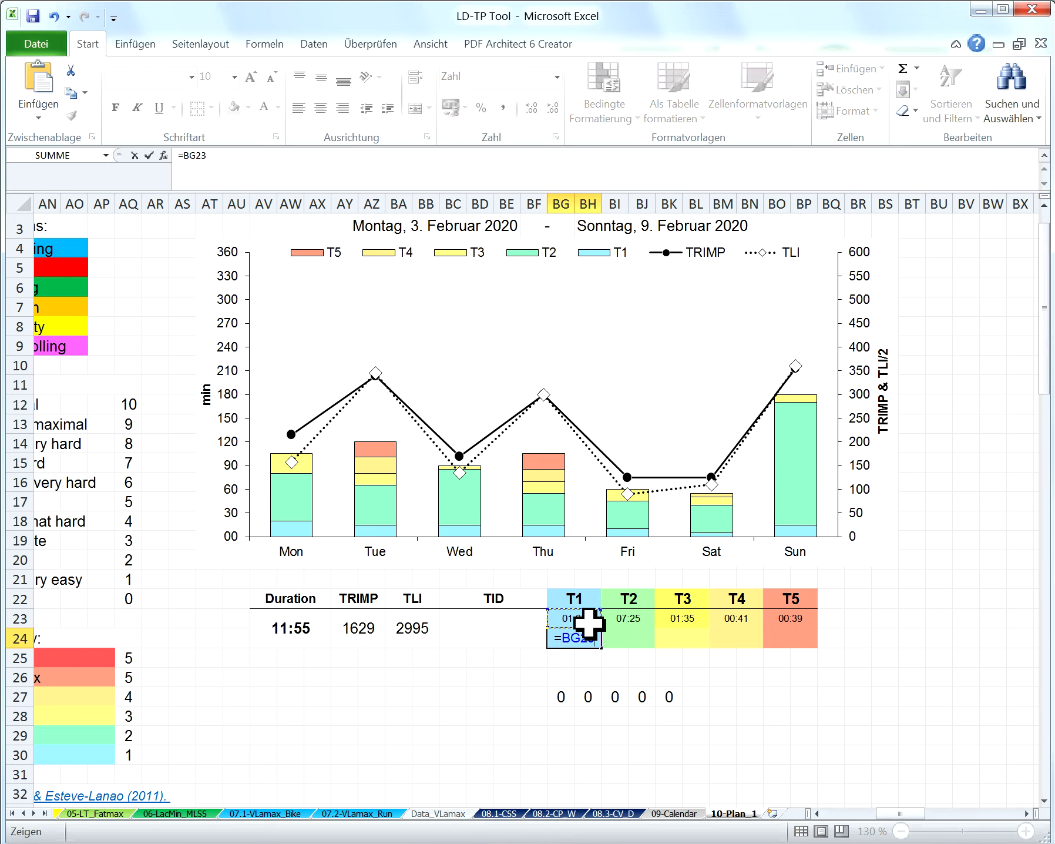
type("/")
left_click(301, 636)
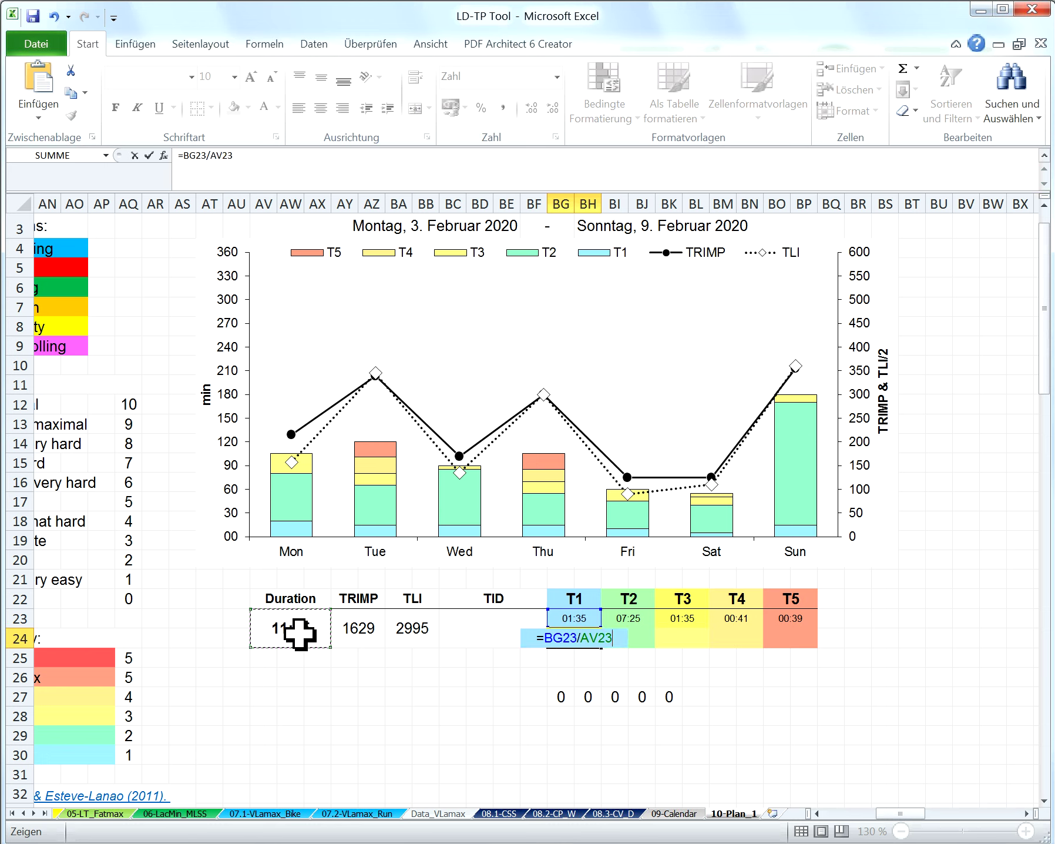
left_click(222, 157)
type("$")
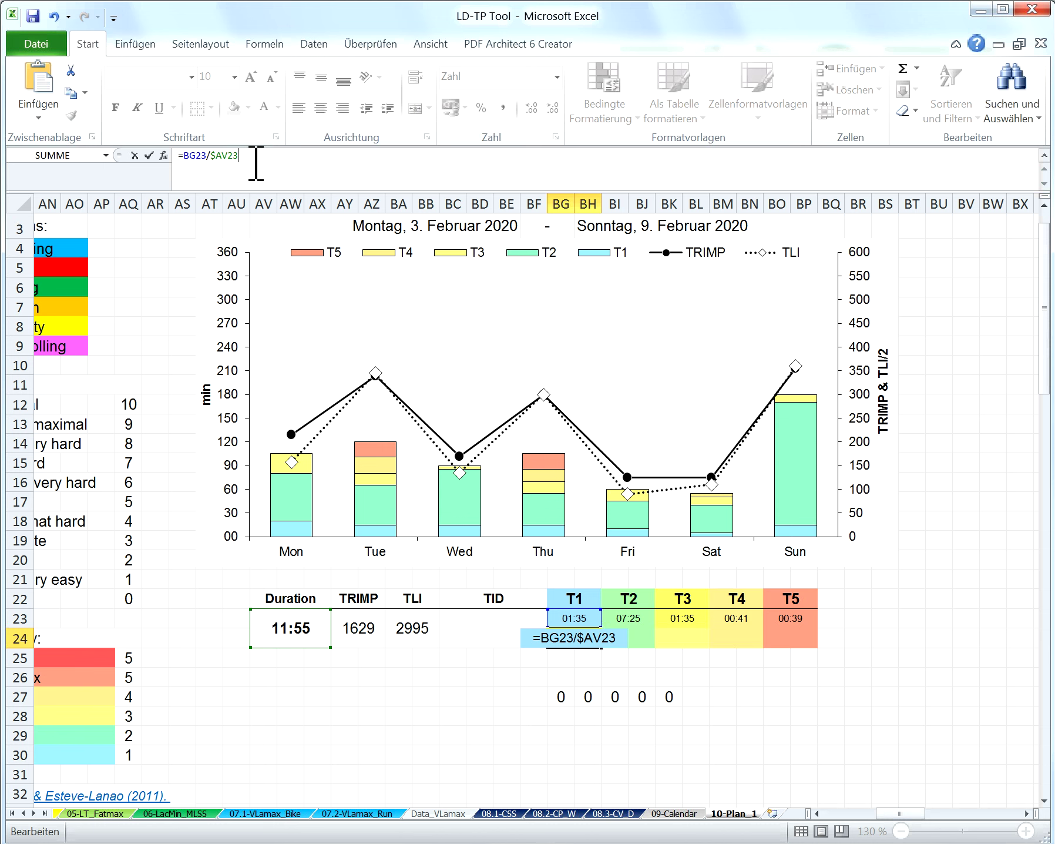
- Commit the T1 ratio formula in BG24 and format it as a whole-number percentage (13%)
key("Return")
key("Up")
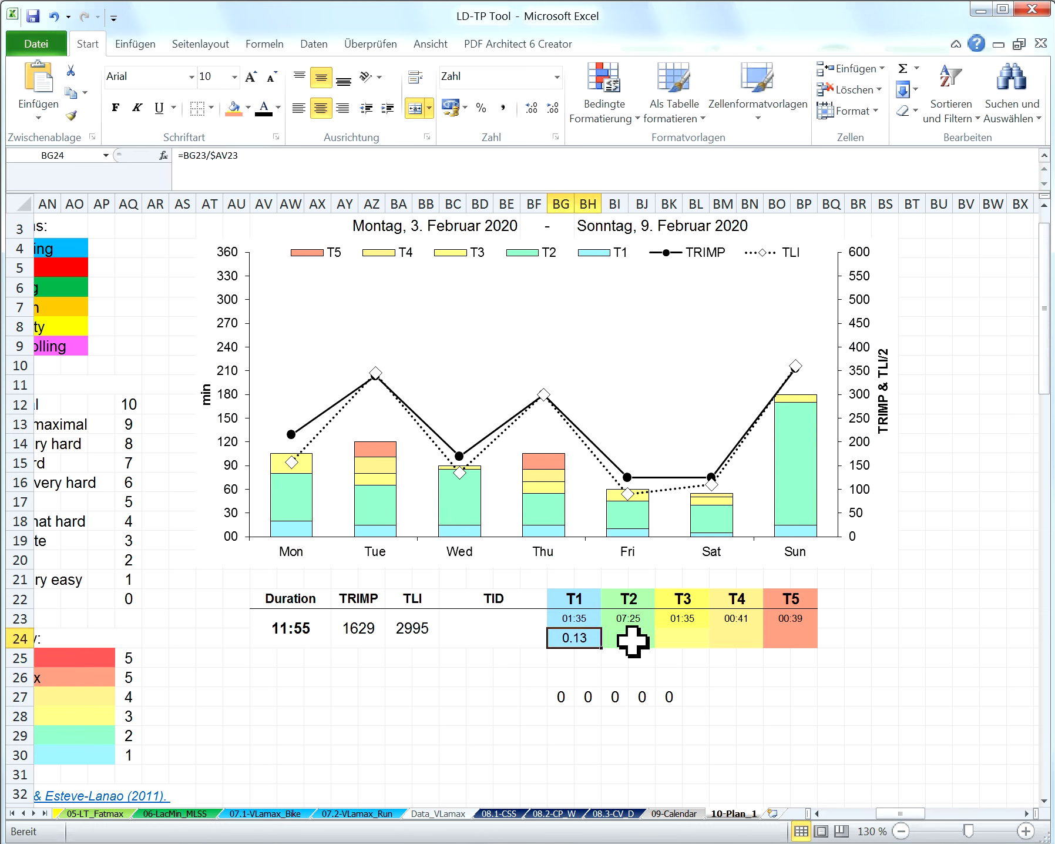
left_click(558, 81)
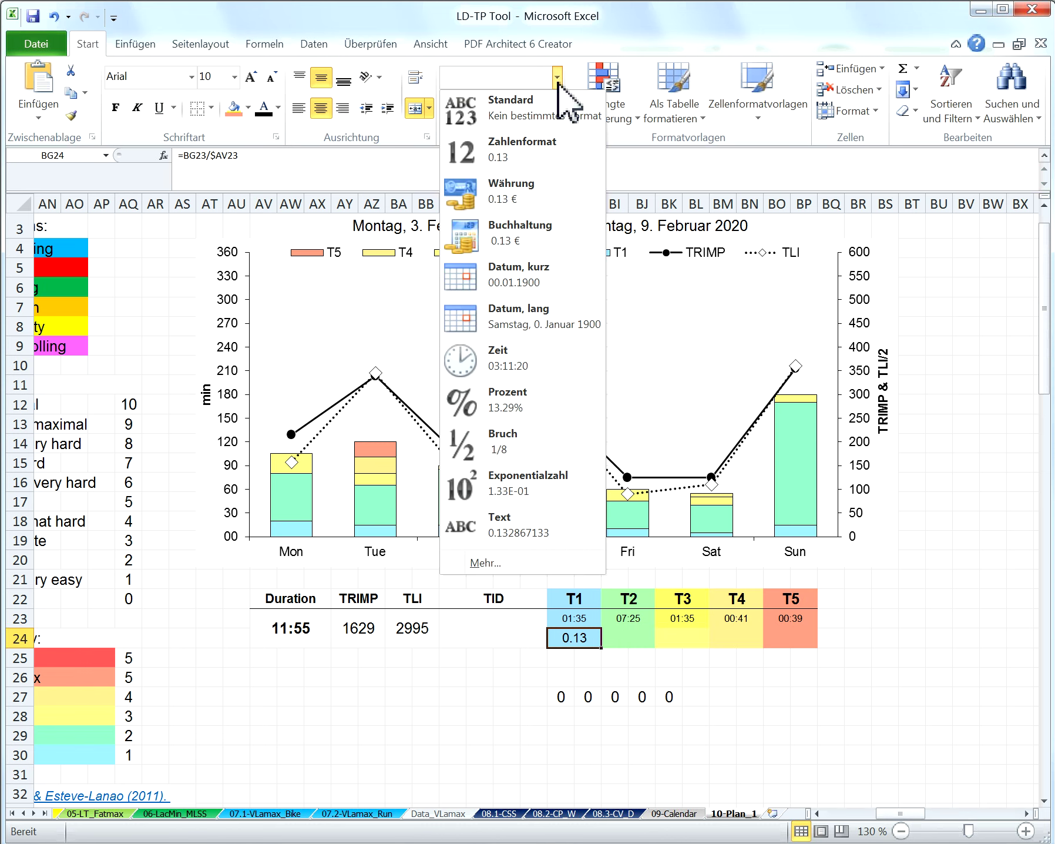
left_click(512, 409)
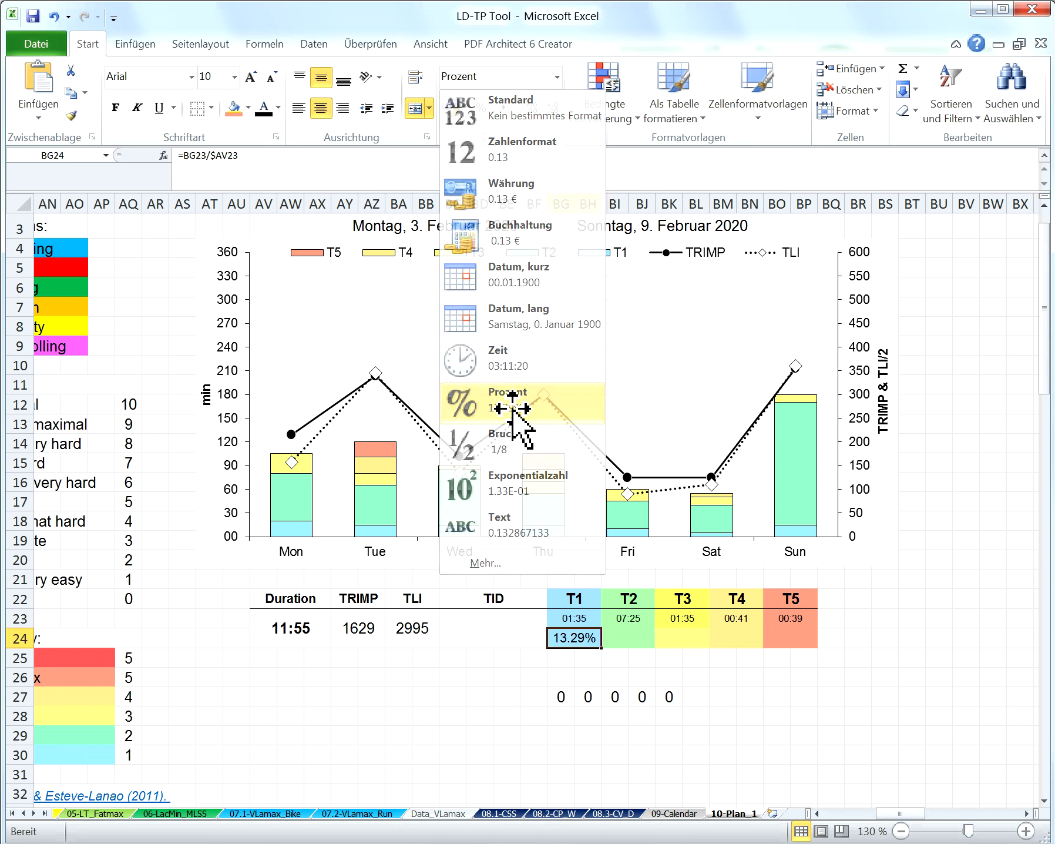
left_click(539, 109)
left_click(544, 110)
left_click(545, 110)
left_click(545, 110)
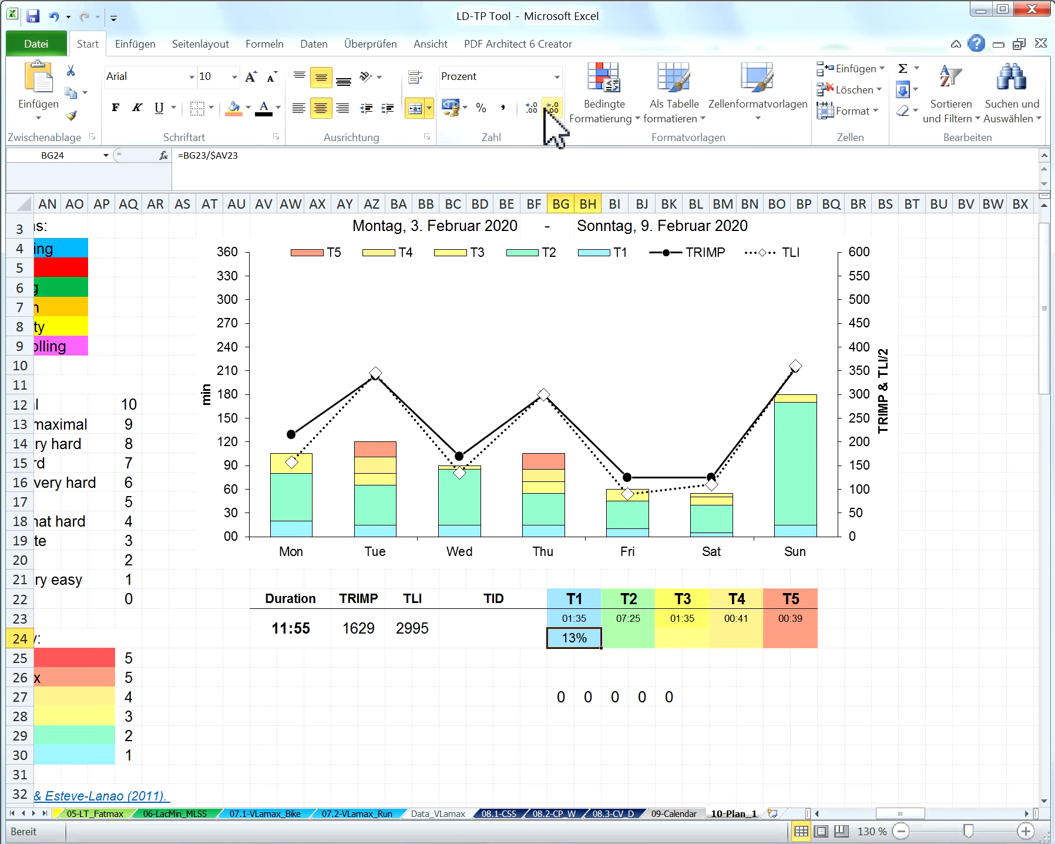
- Re-open and confirm the T1 share formula, leaving the 13% cell selected
key("Return")
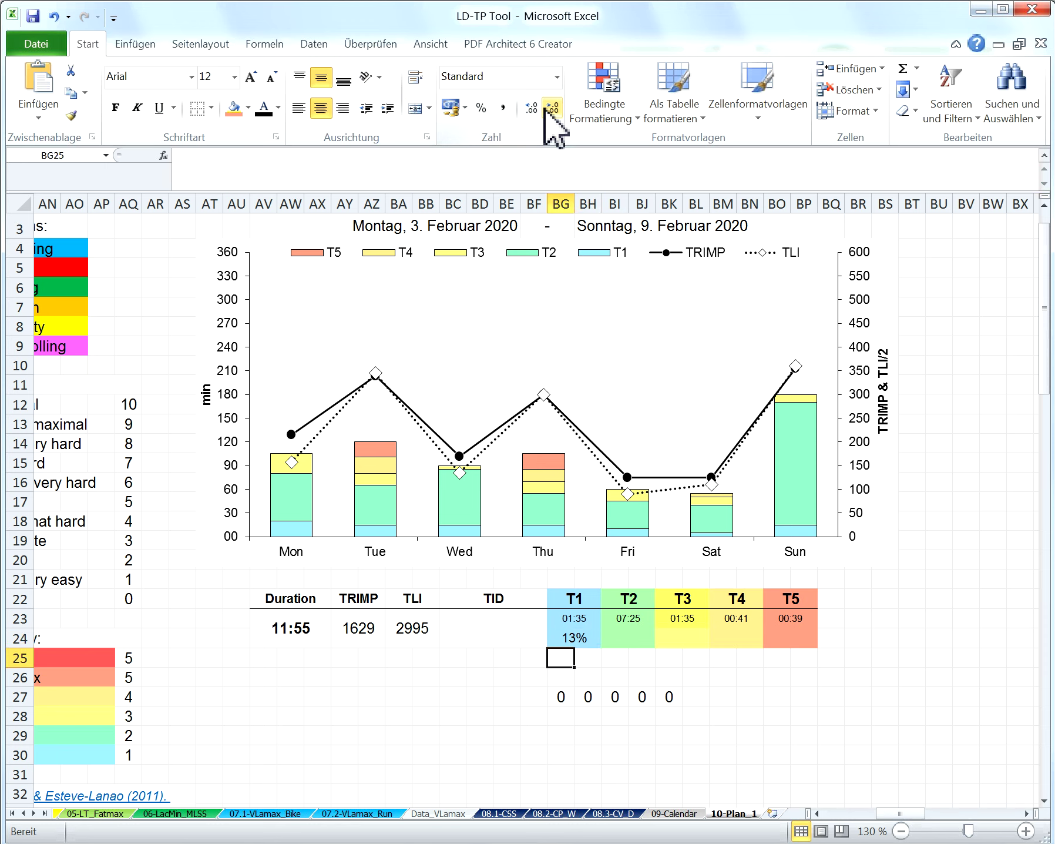
left_click(595, 642)
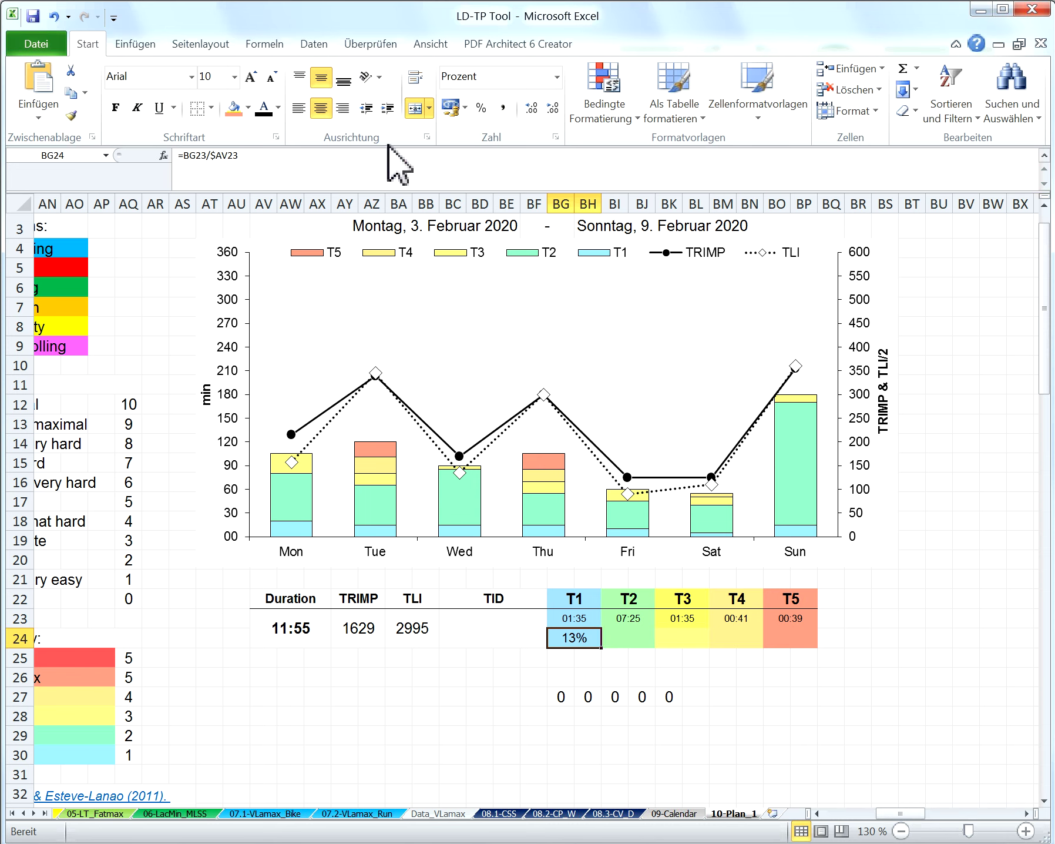
left_click_drag(257, 159, 116, 139)
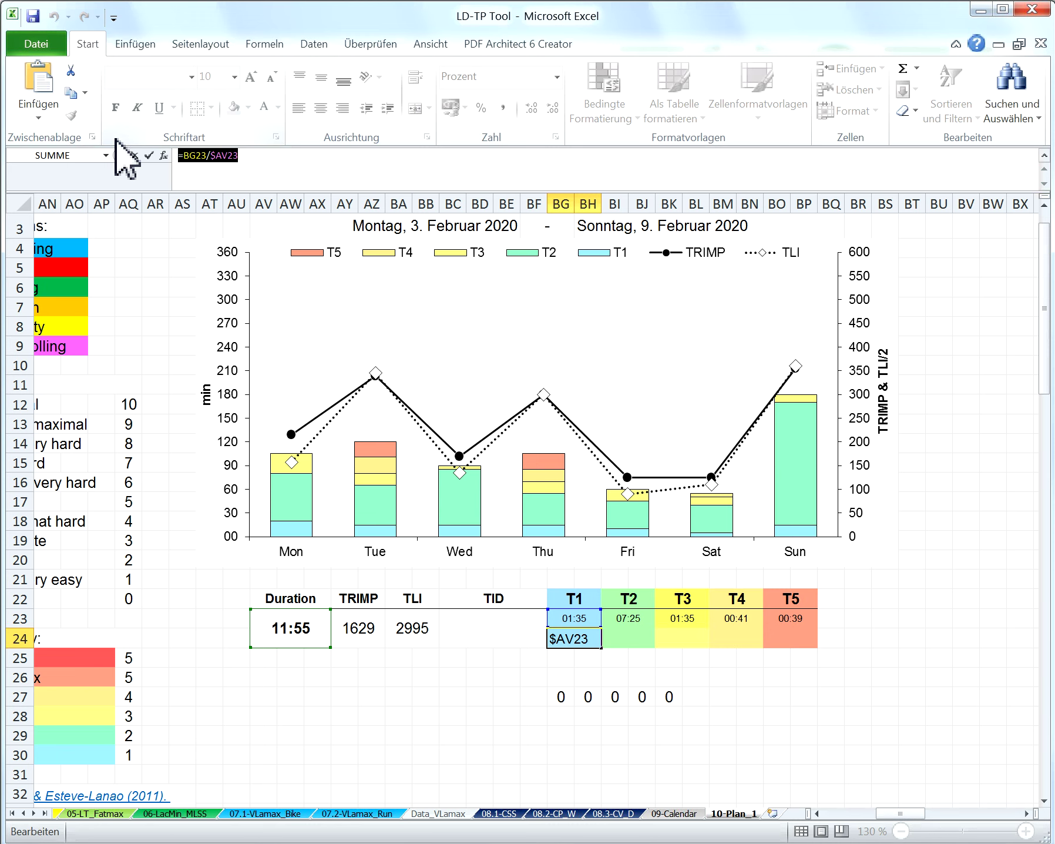
key("Return")
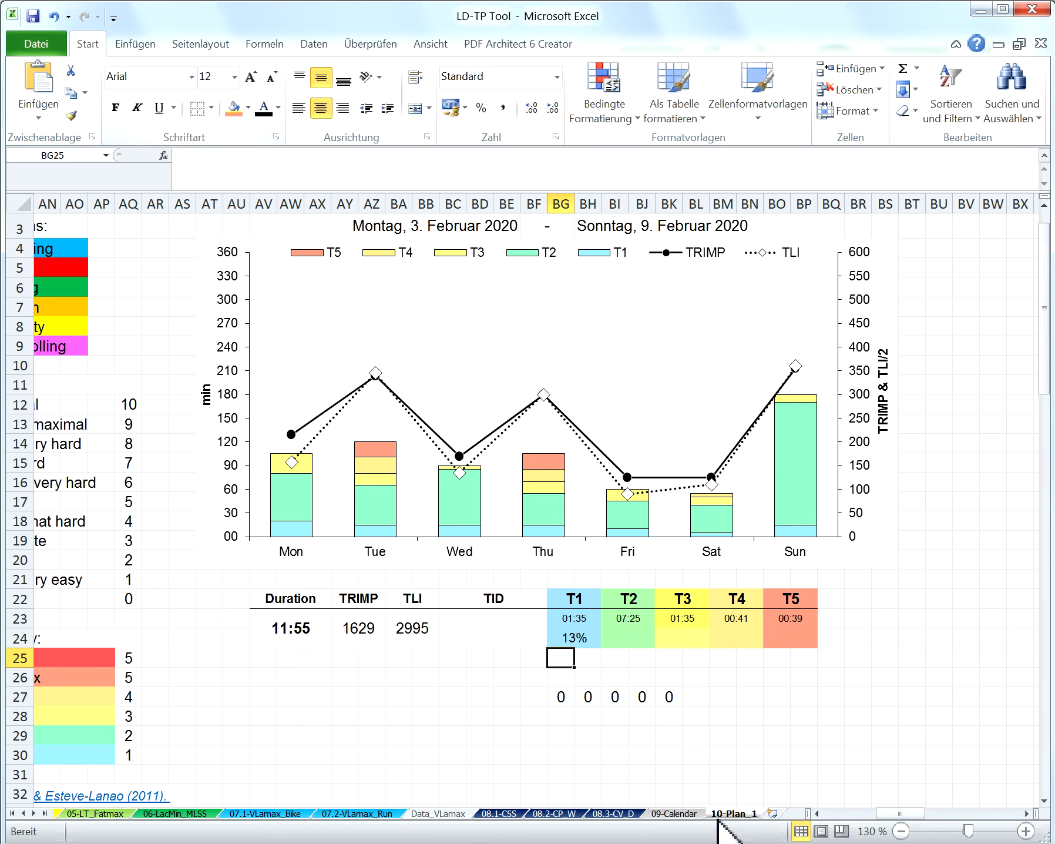
left_click(582, 644)
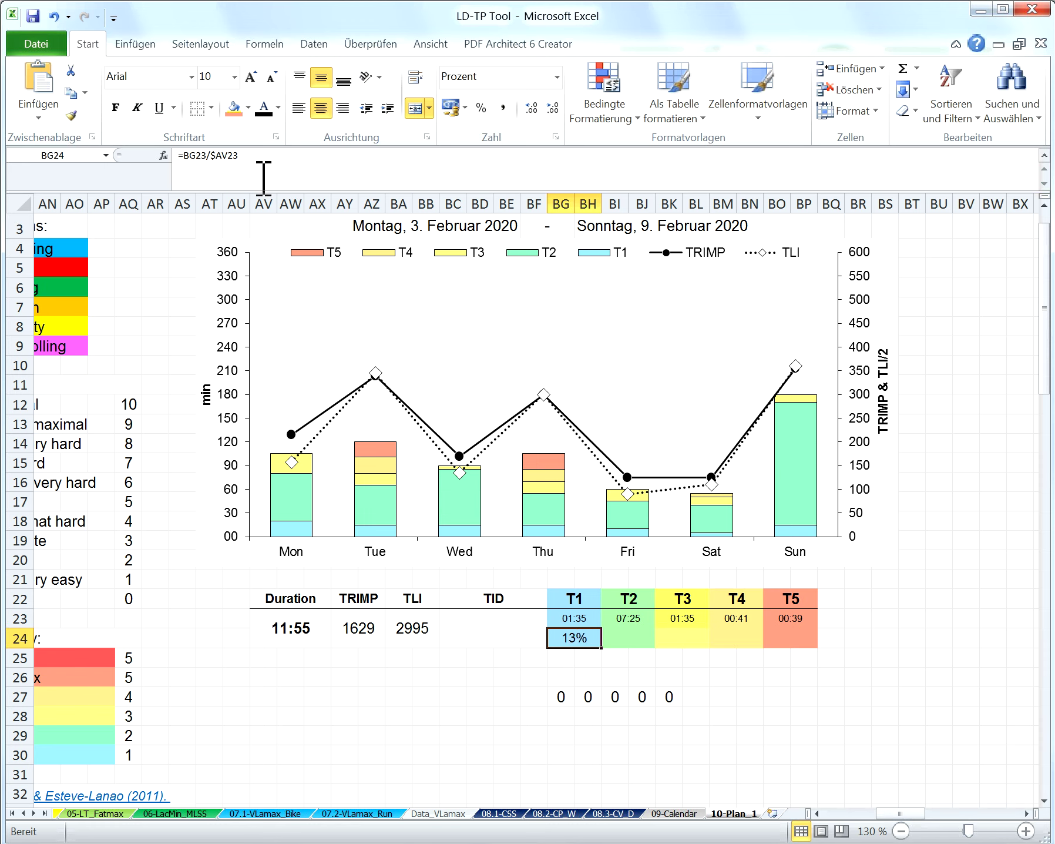
- Copy the T1 percentage formula across to T5, giving 62%, 13%, 6% and 5%
left_click(591, 676)
left_click(592, 643)
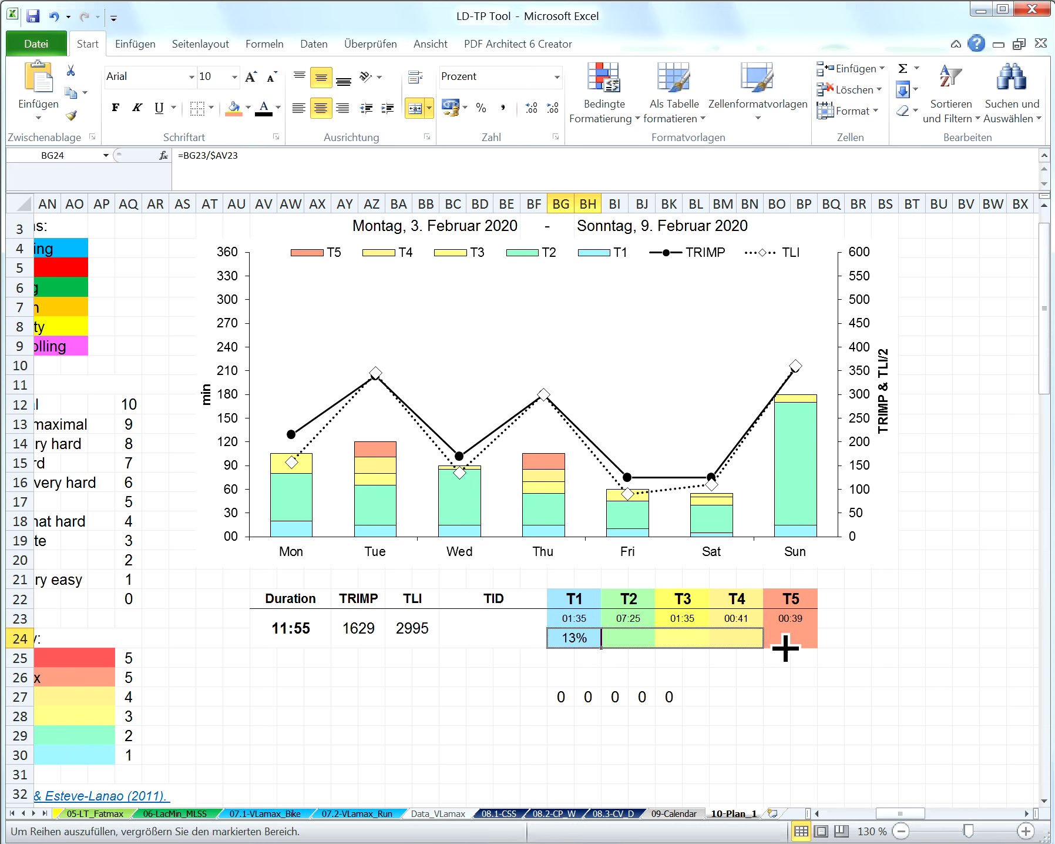
left_click_drag(608, 655, 798, 642)
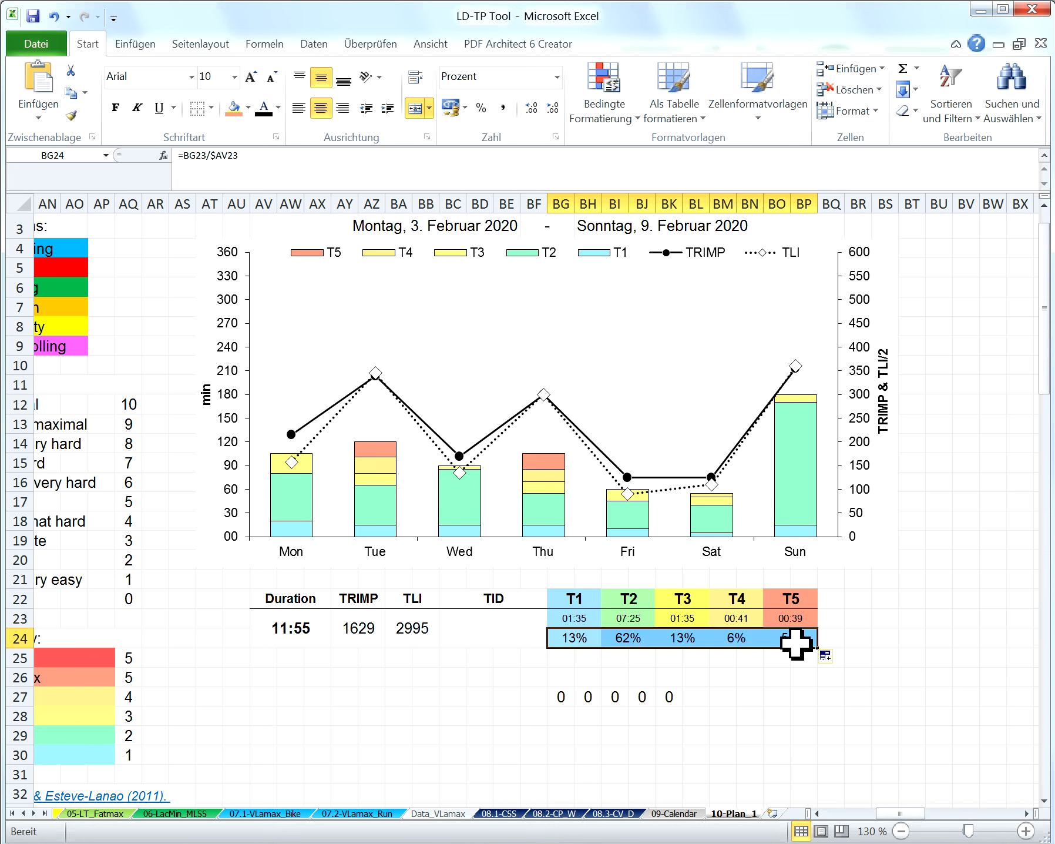
double_click(639, 636)
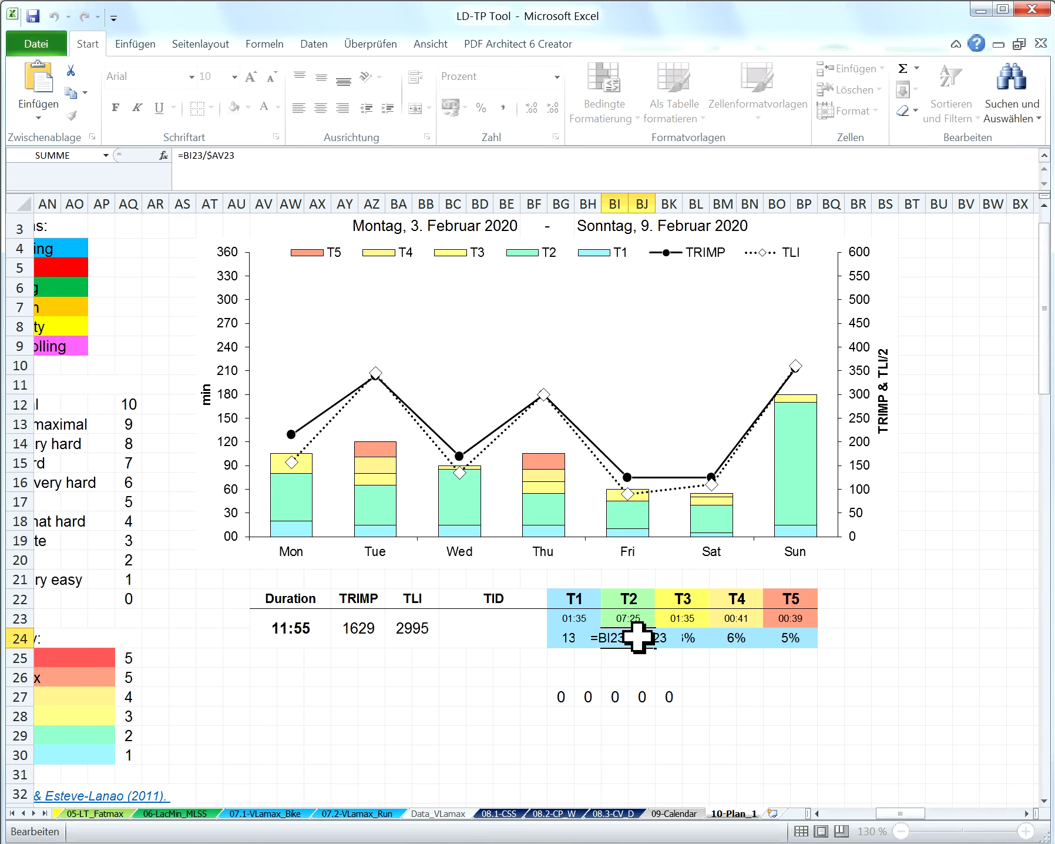
key("Escape")
- Fill the T2–T5 share cells light green, yellow, yellow and salmon to match their zones
left_click(249, 107)
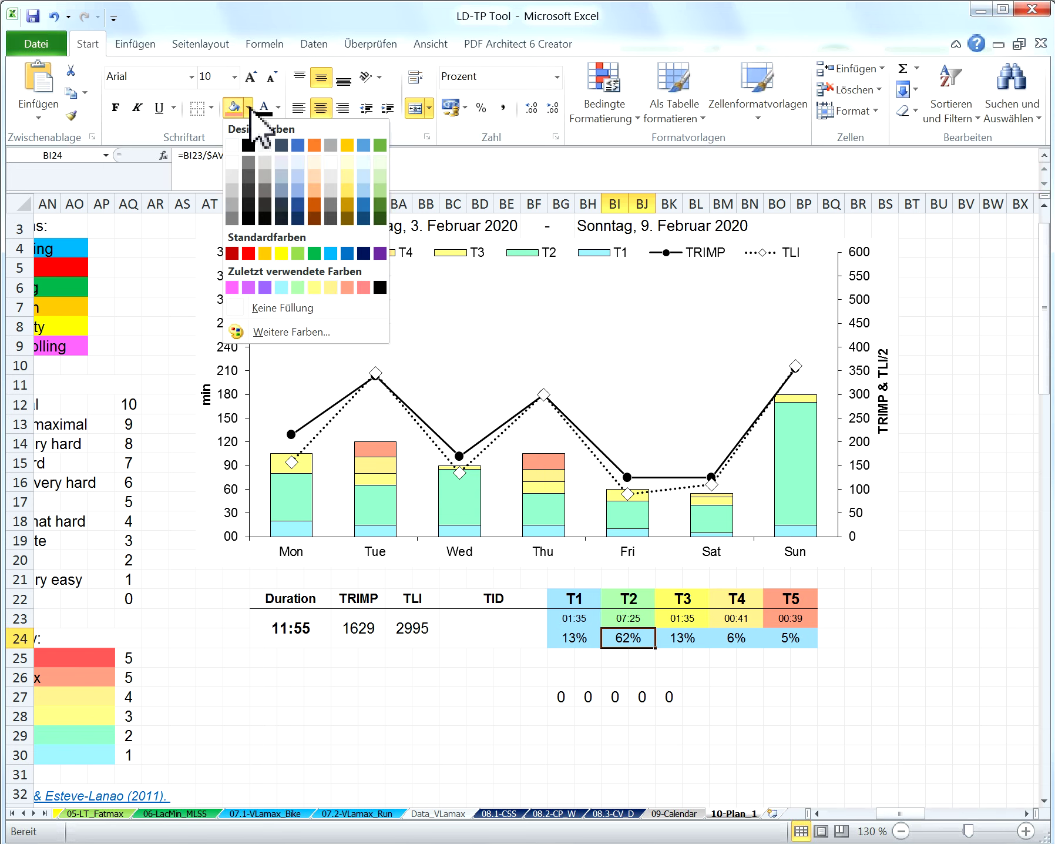
left_click(298, 287)
left_click(683, 637)
left_click(249, 107)
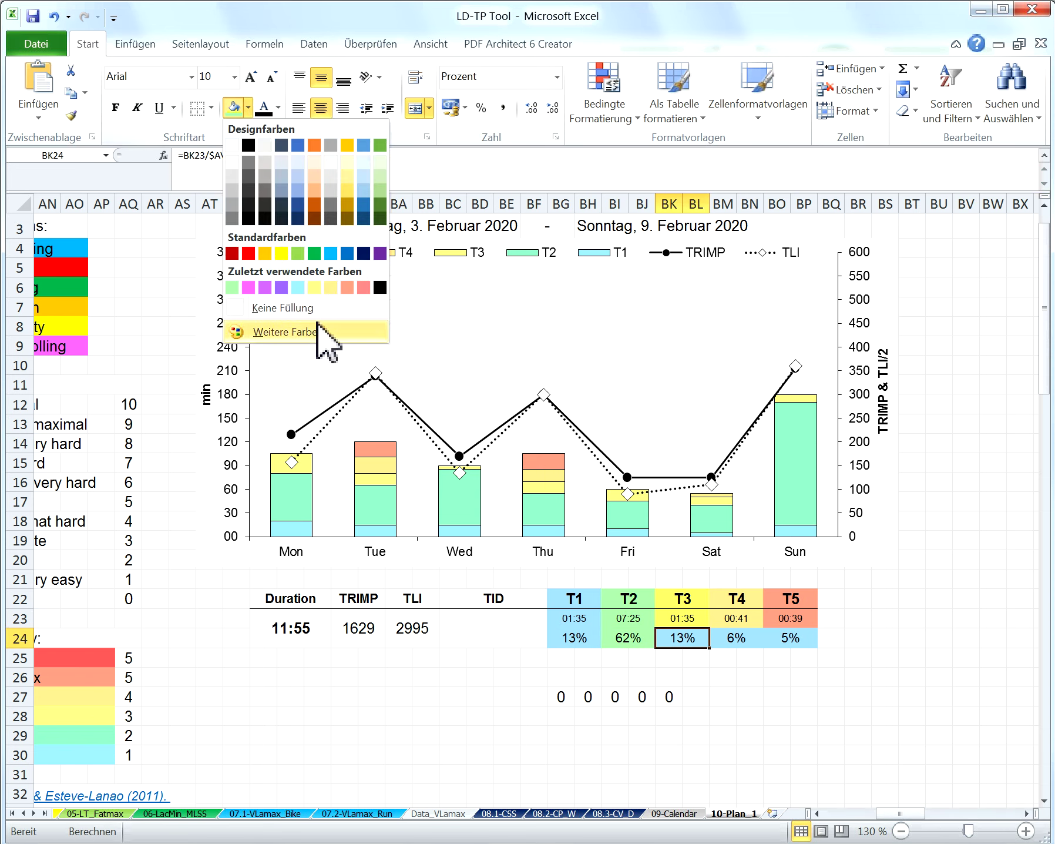
left_click(316, 288)
left_click(750, 646)
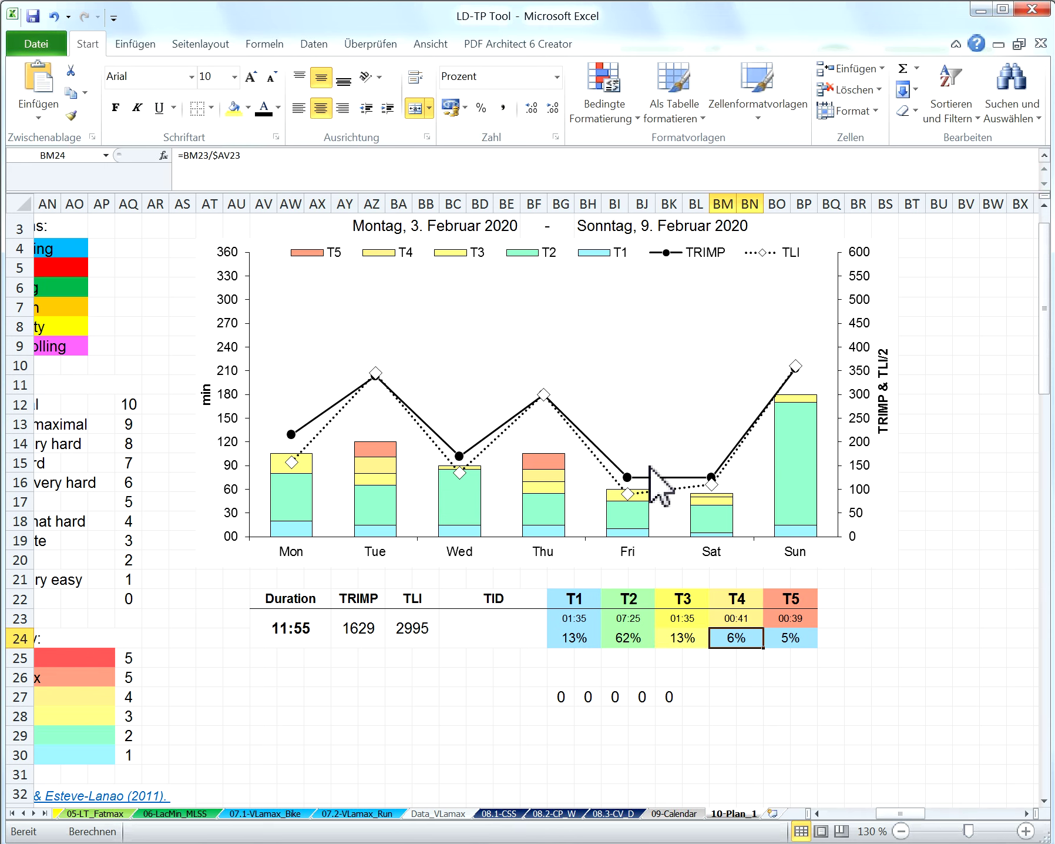
left_click(249, 108)
left_click(342, 288)
left_click(791, 636)
left_click(249, 107)
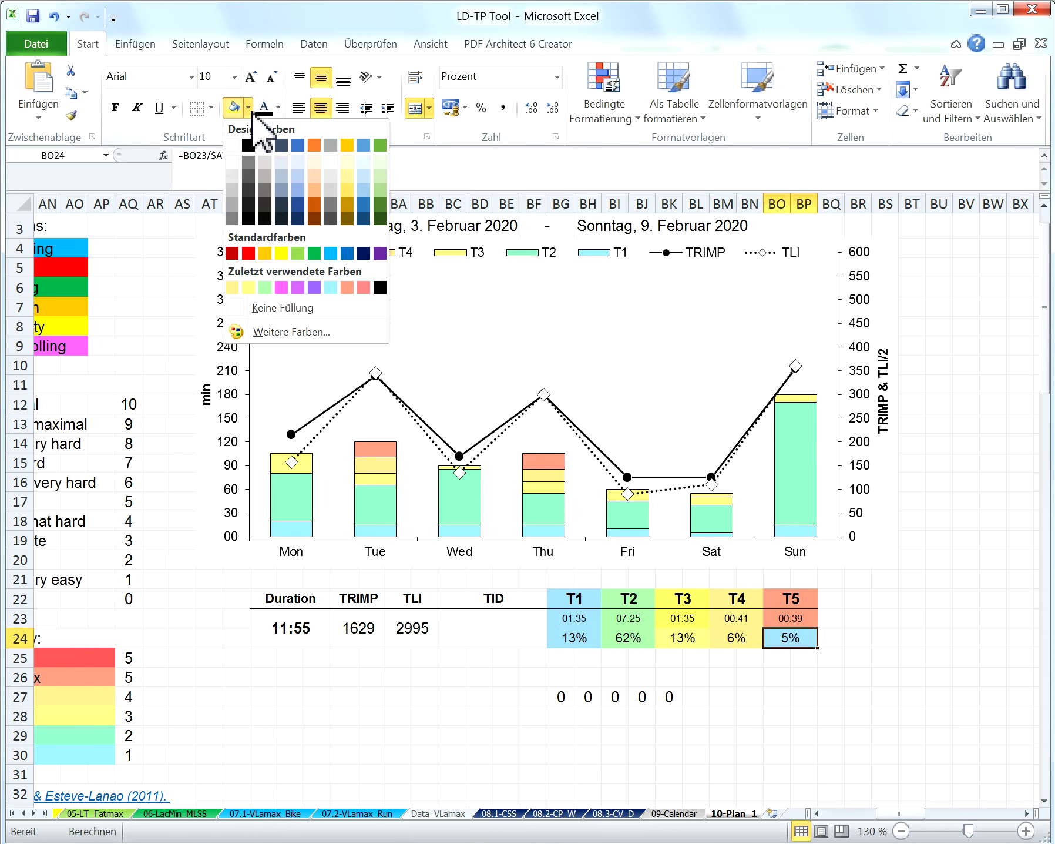
left_click(347, 287)
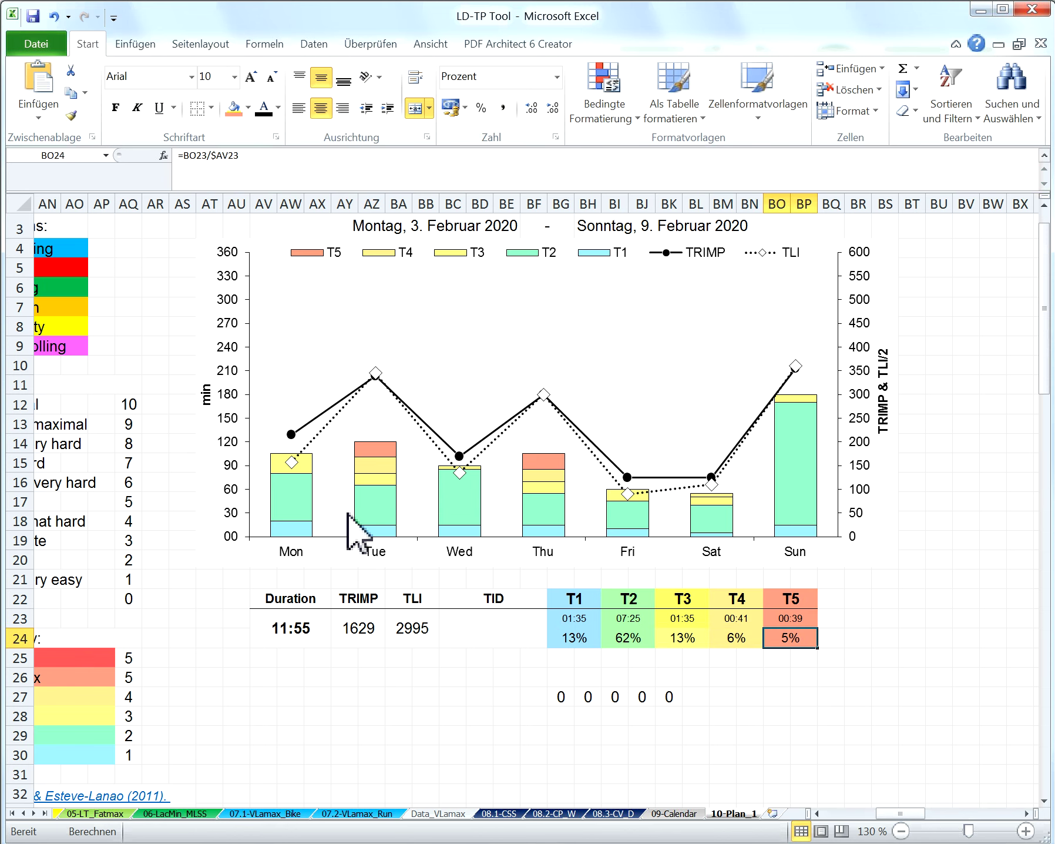
- Clear the row of helper zeros below the table
left_click(431, 679)
left_click_drag(566, 698, 673, 699)
key("Delete")
left_click(489, 629)
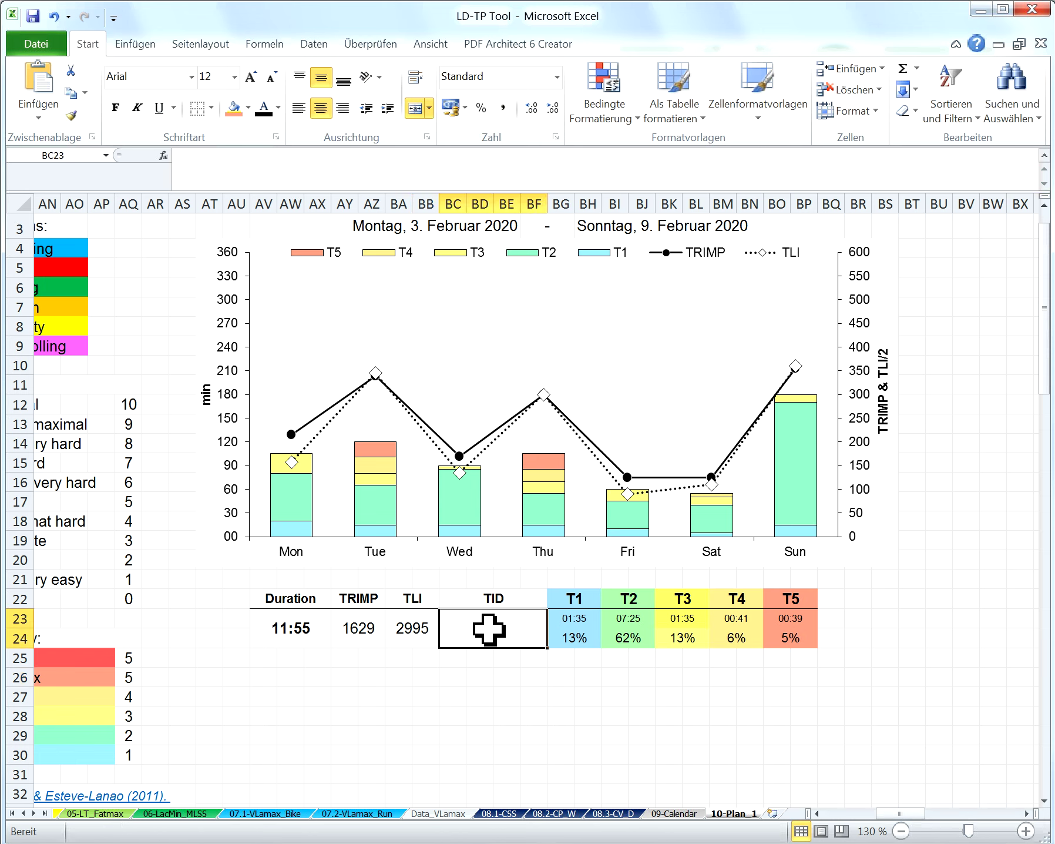
scroll(489, 629, "up", 1)
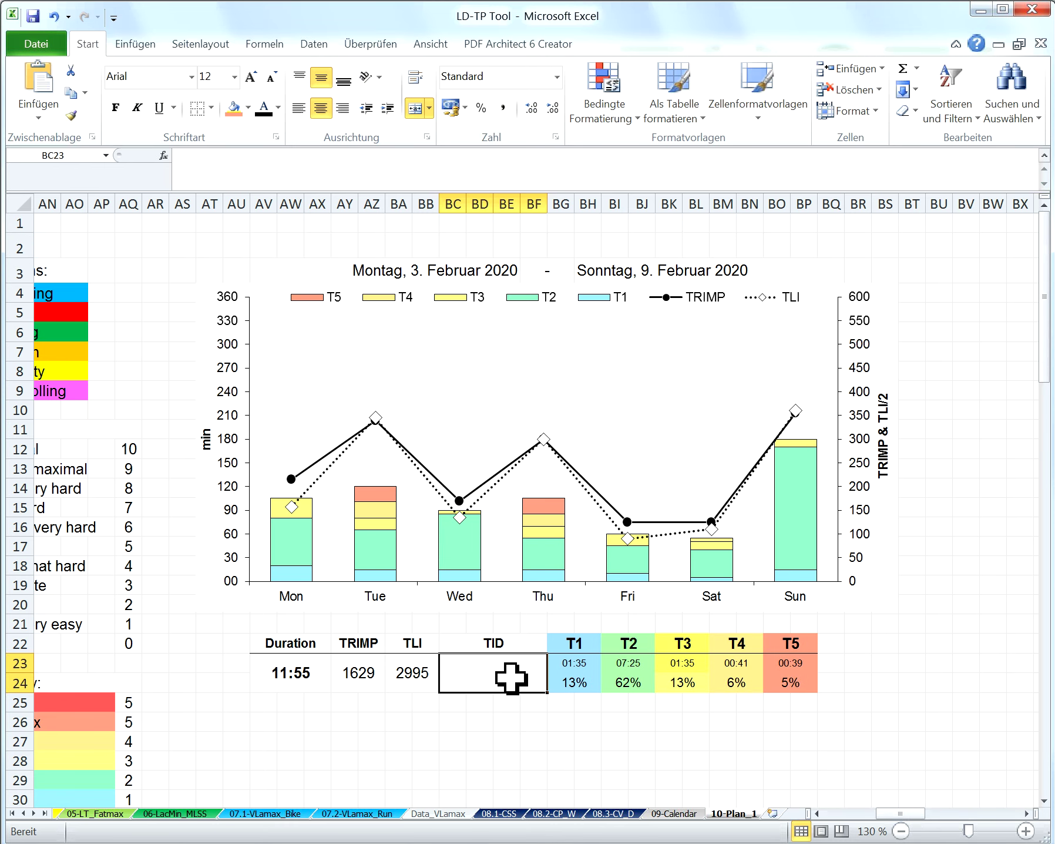
scroll(511, 677, "down", 1)
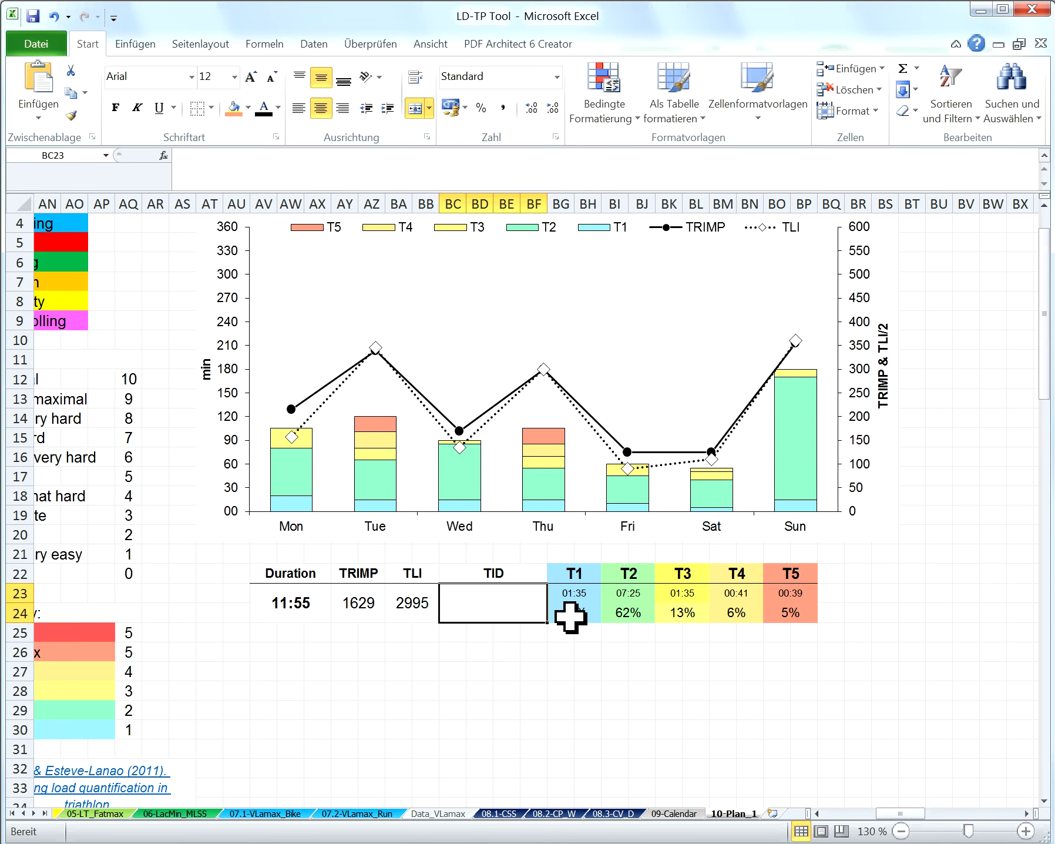
left_click_drag(570, 617, 606, 618)
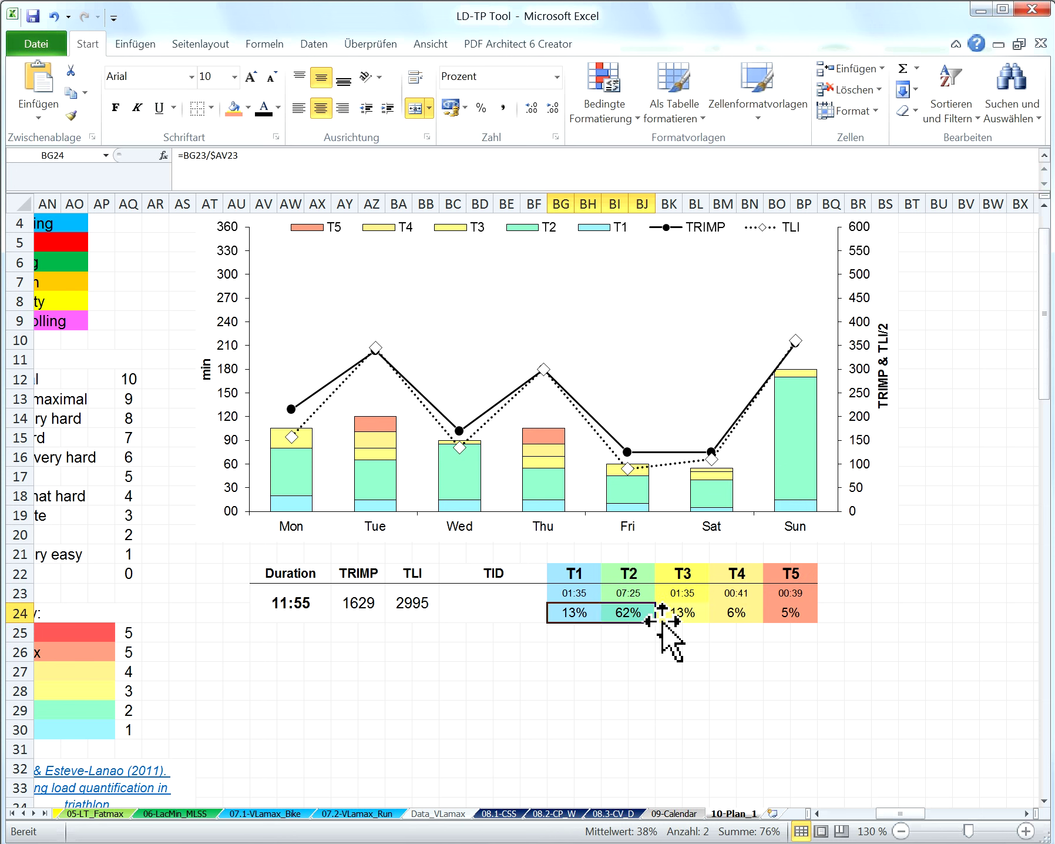
left_click(697, 618)
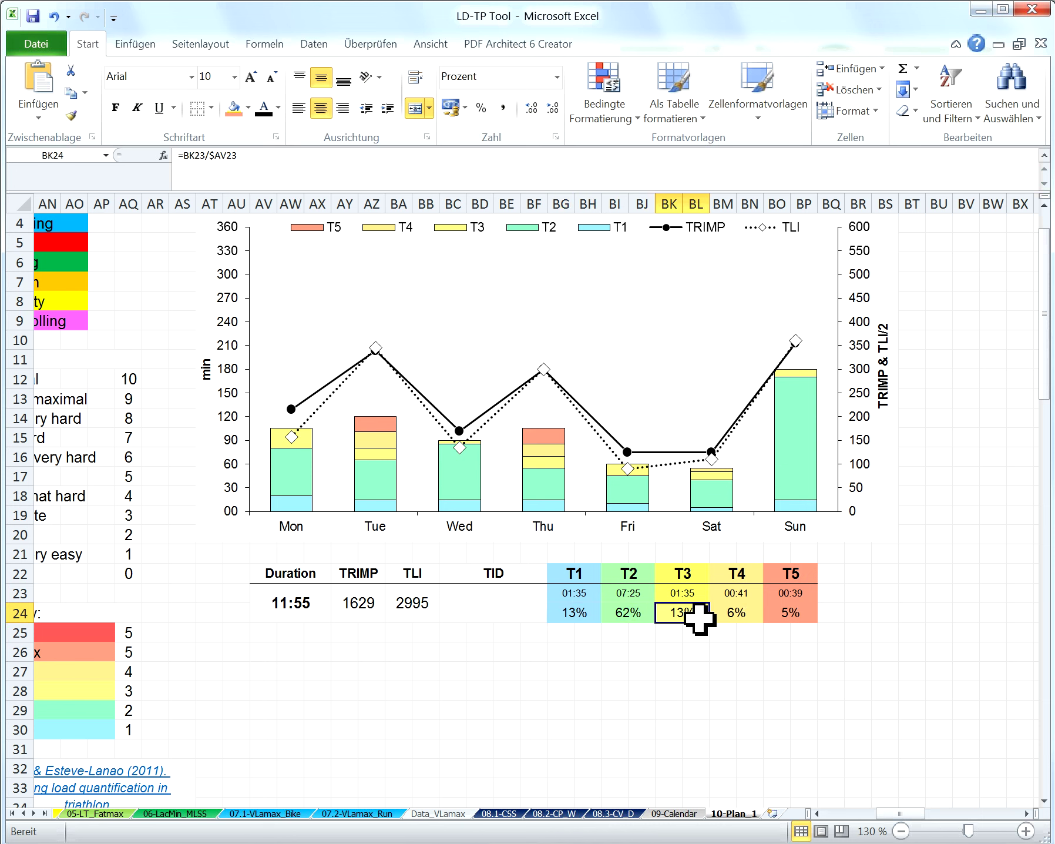
left_click_drag(737, 617, 773, 617)
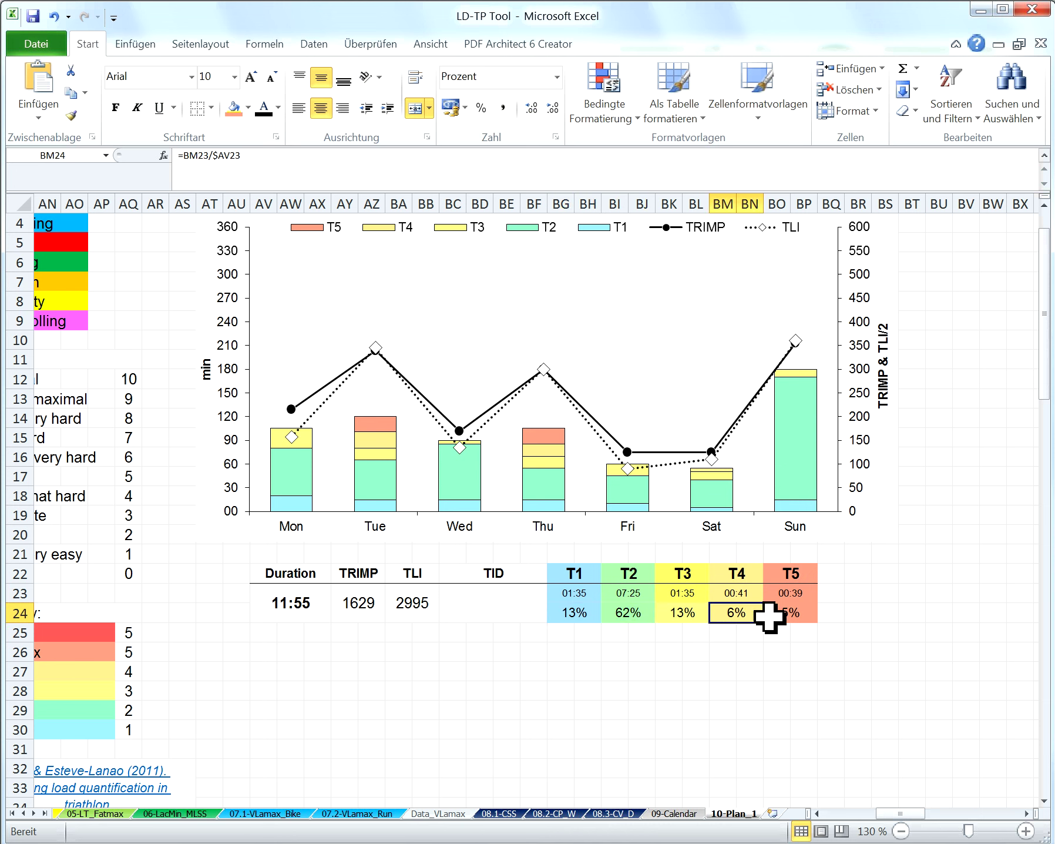
left_click(499, 604)
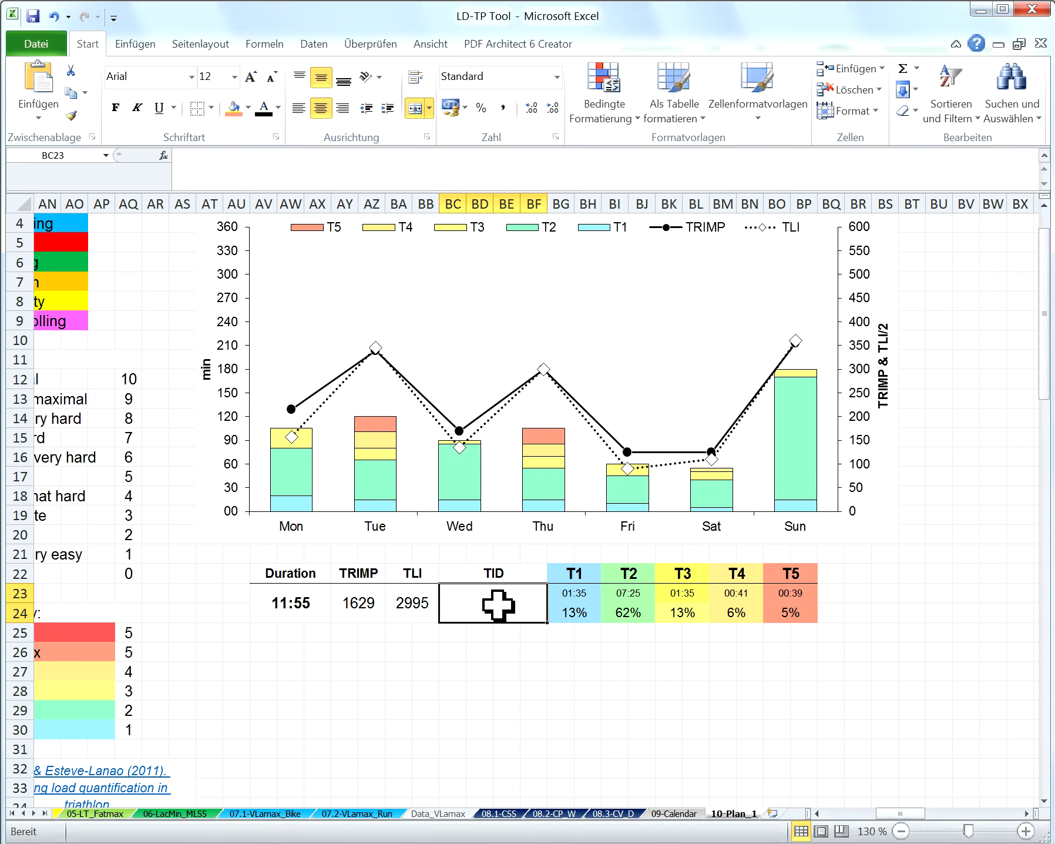
- Start the TID formula as =RUNDEN(SUMME of the T1–T2 percentages)*100;0
left_click(253, 173)
type("= runden")
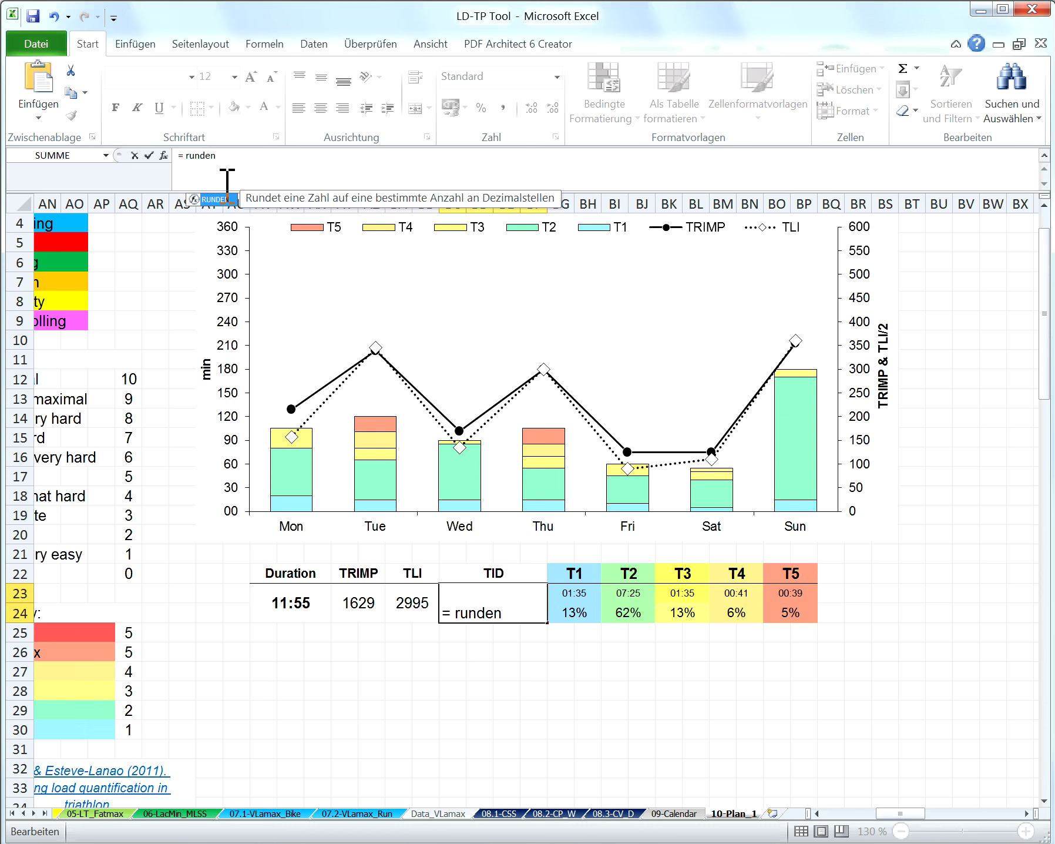
double_click(215, 200)
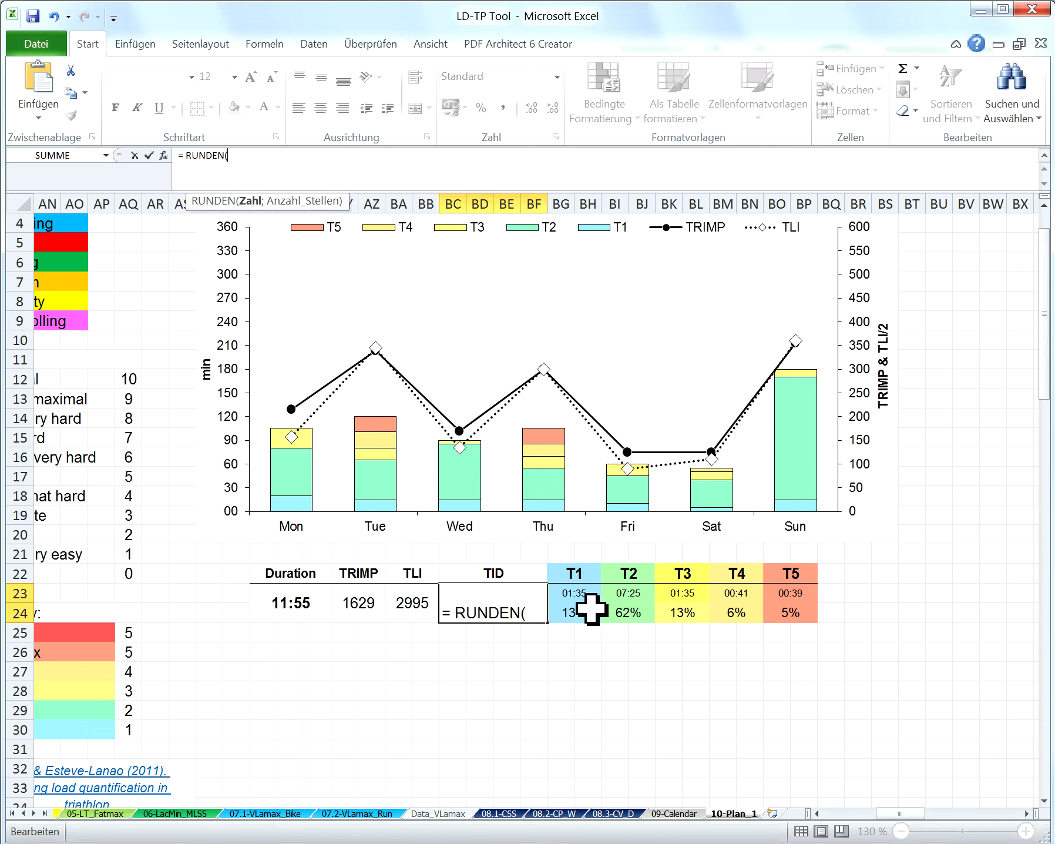
type("summe")
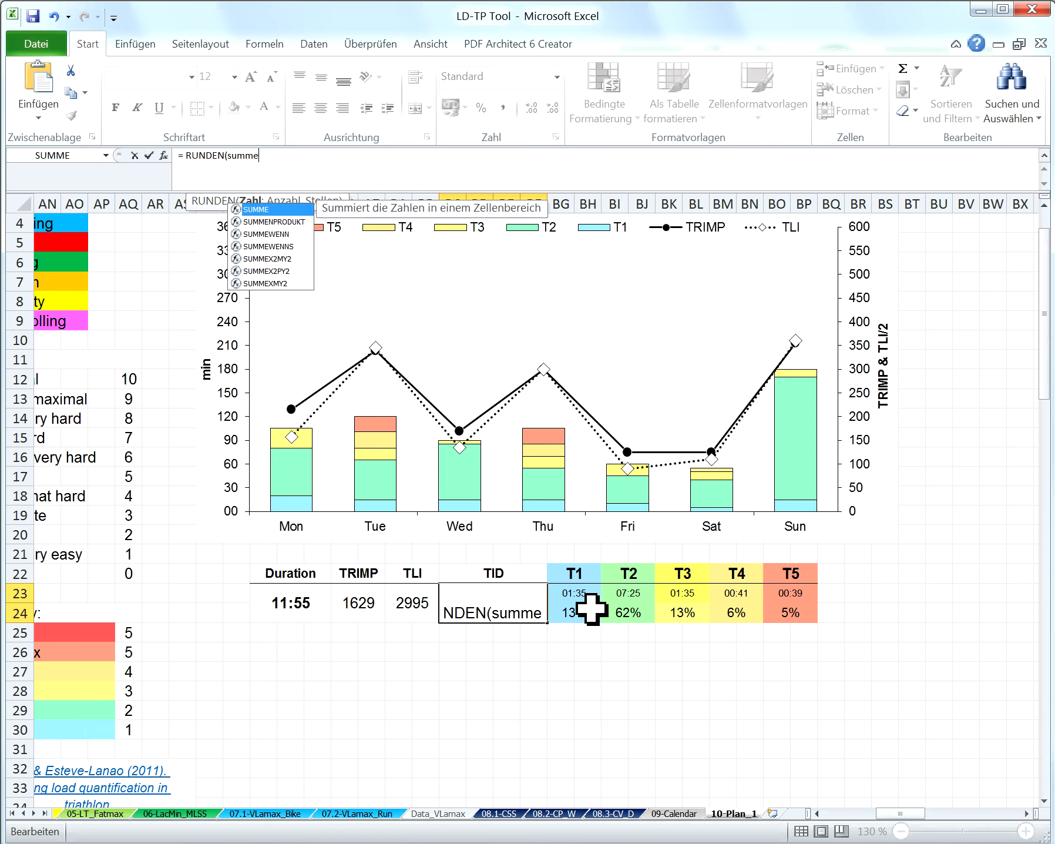
double_click(260, 208)
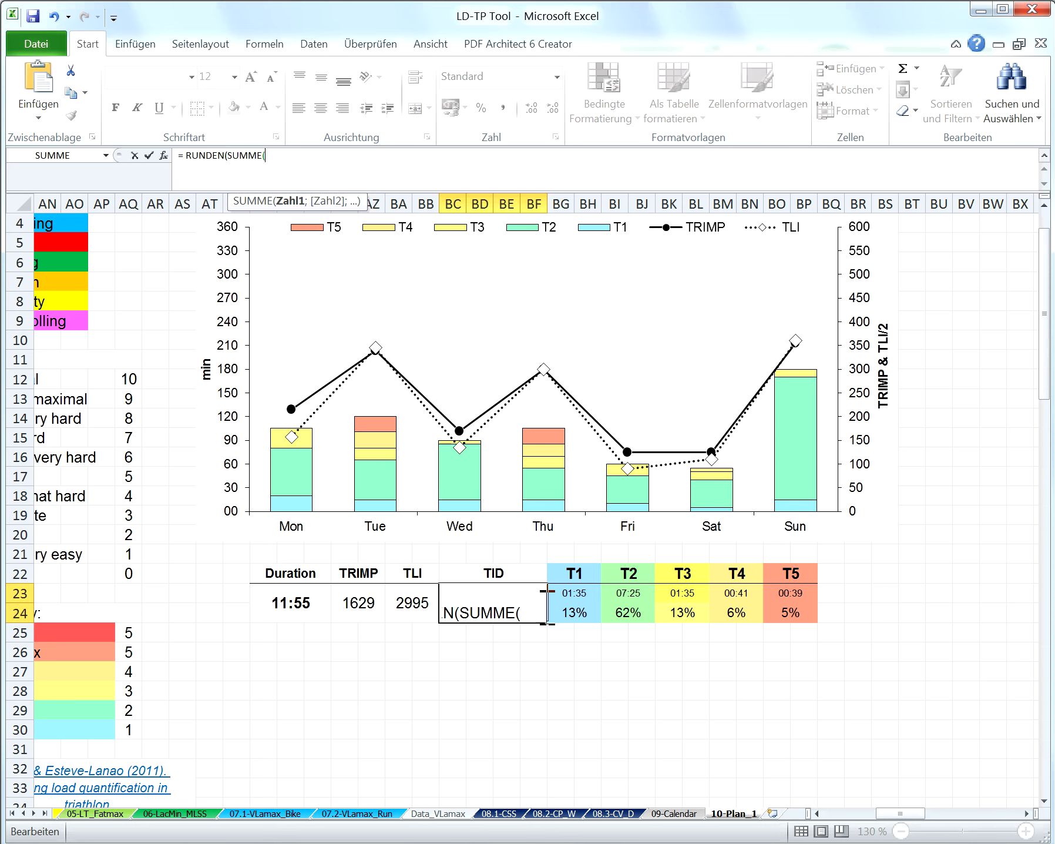
left_click_drag(584, 615, 614, 617)
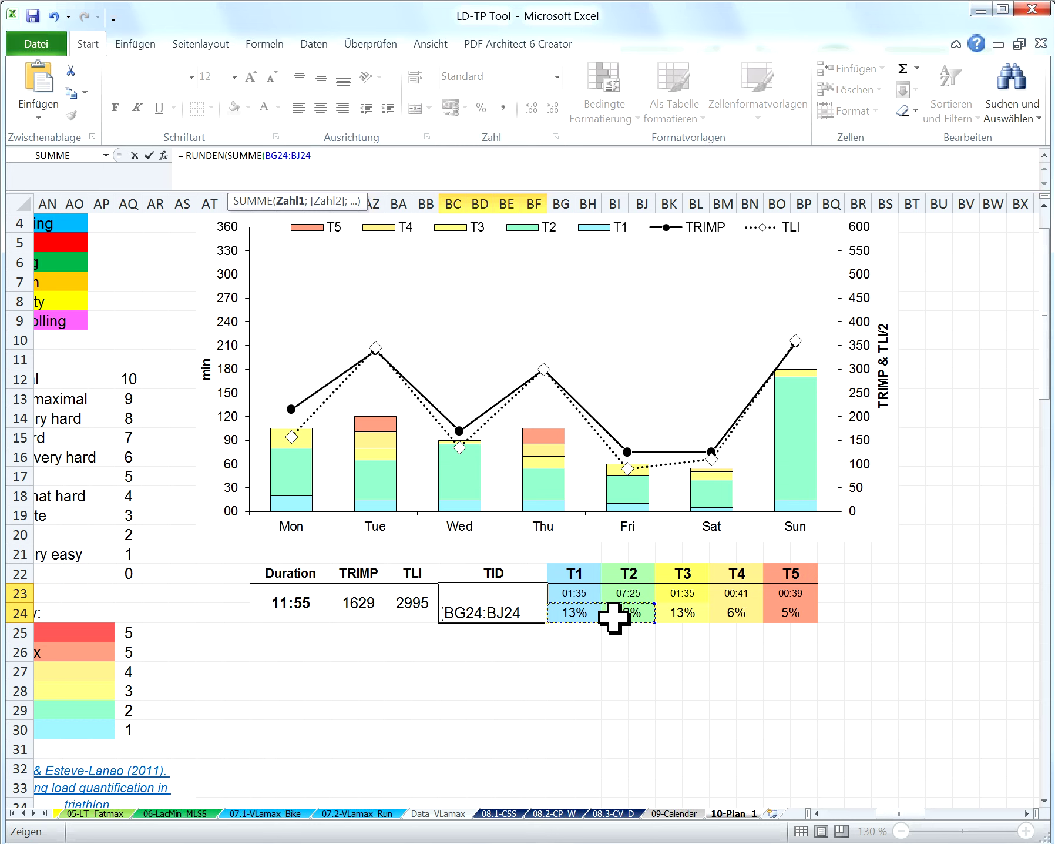
type(")")
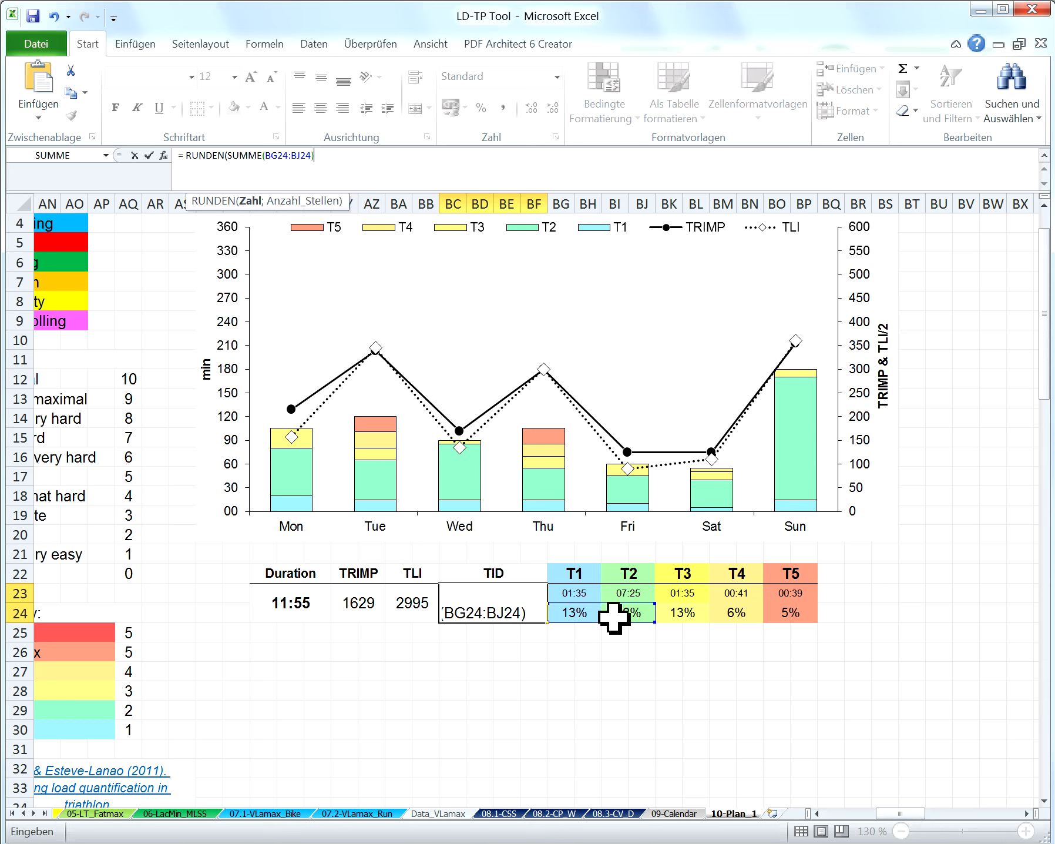
type("*100")
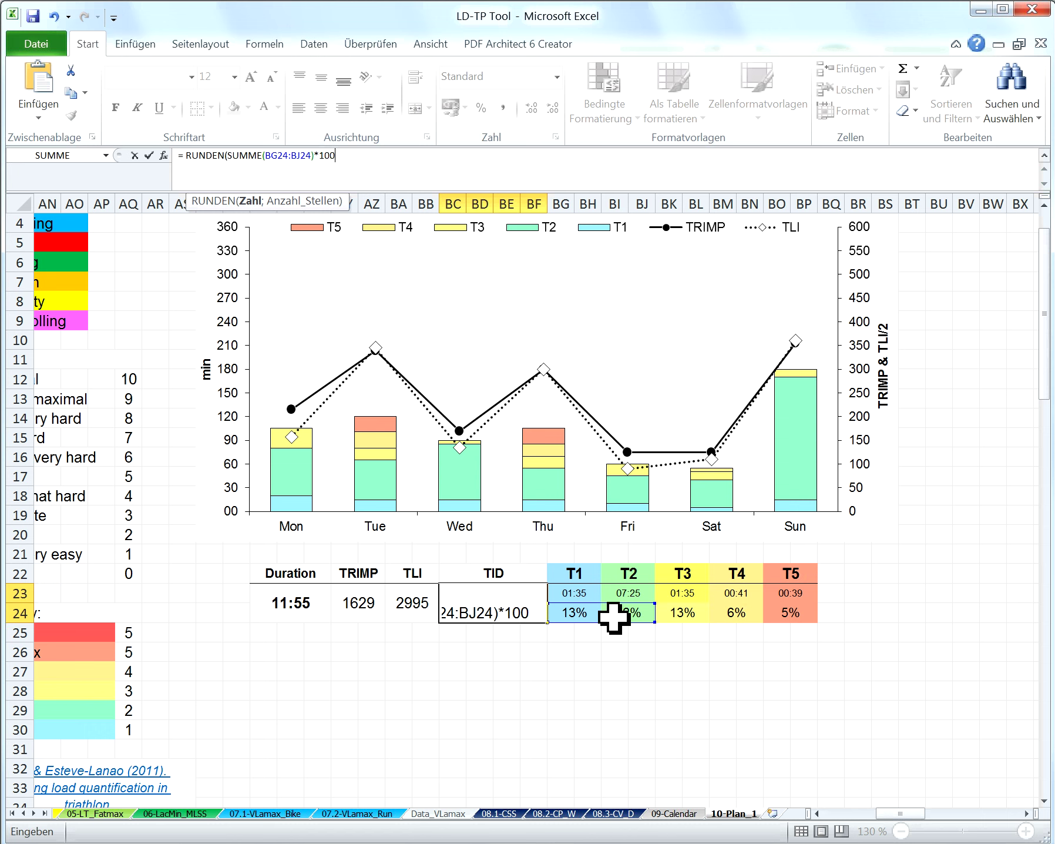
type(";0")
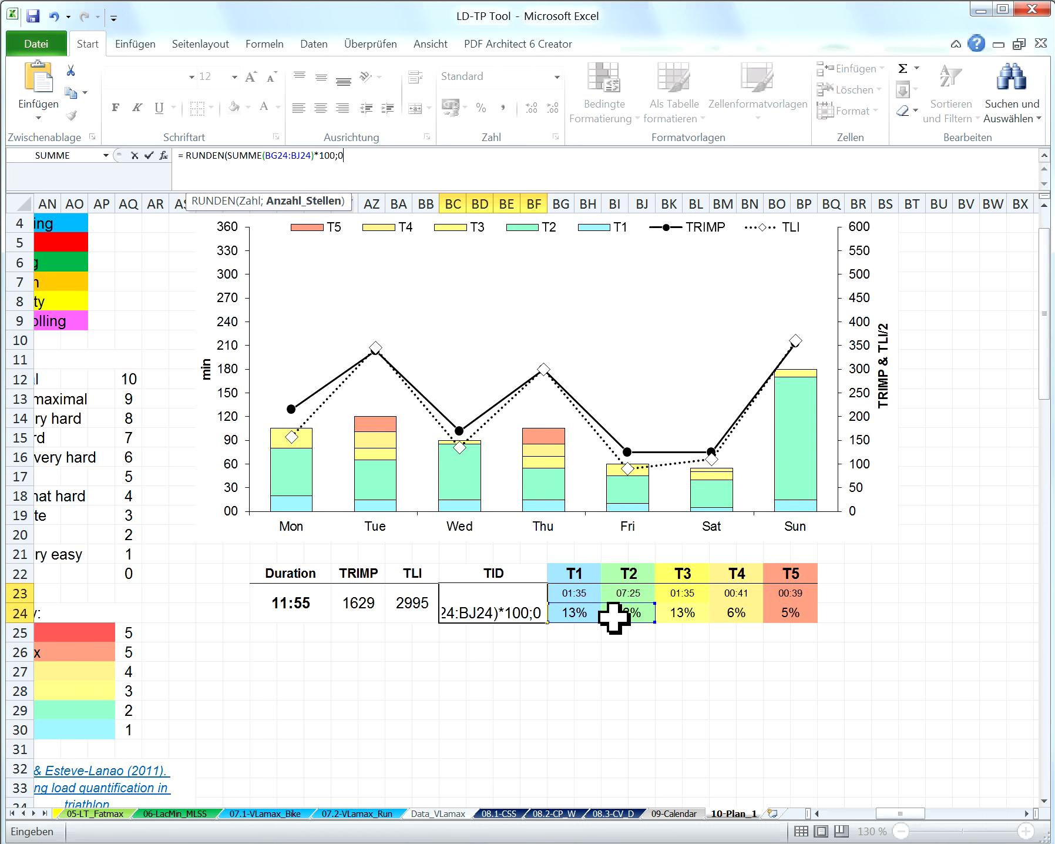
- Close the RUNDEN parenthesis and append & / & to continue the text join
type(")")
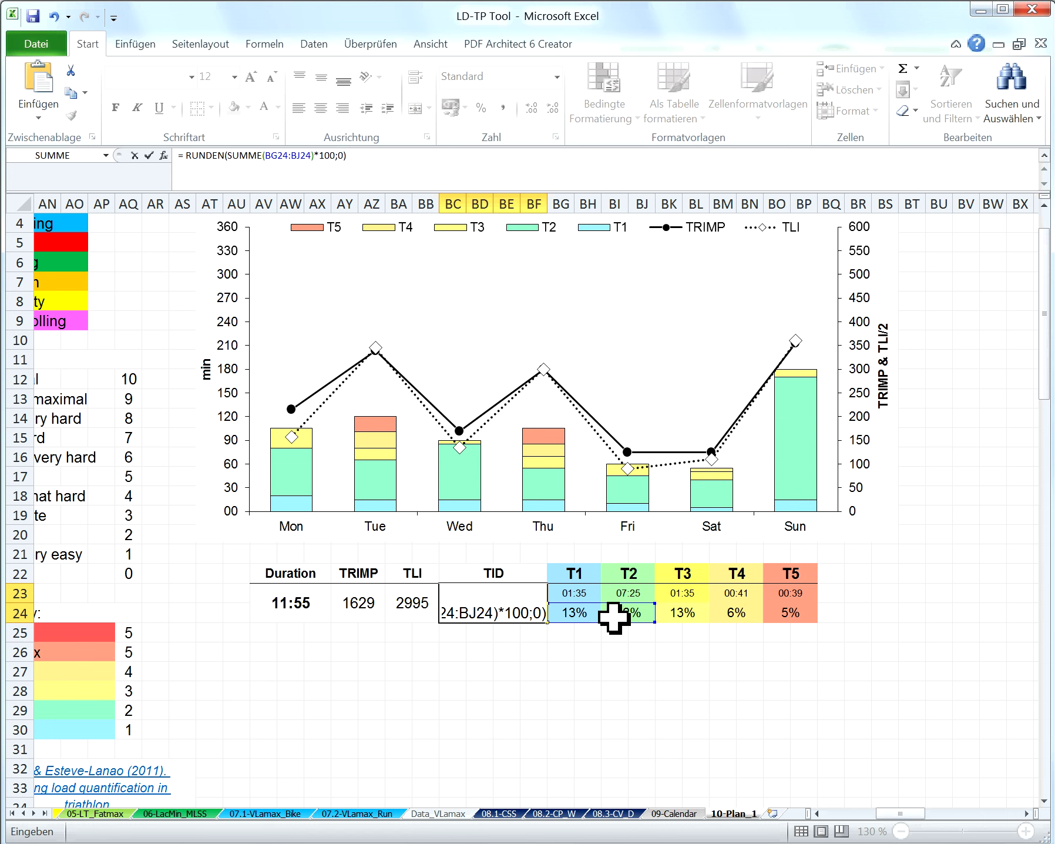
type("&")
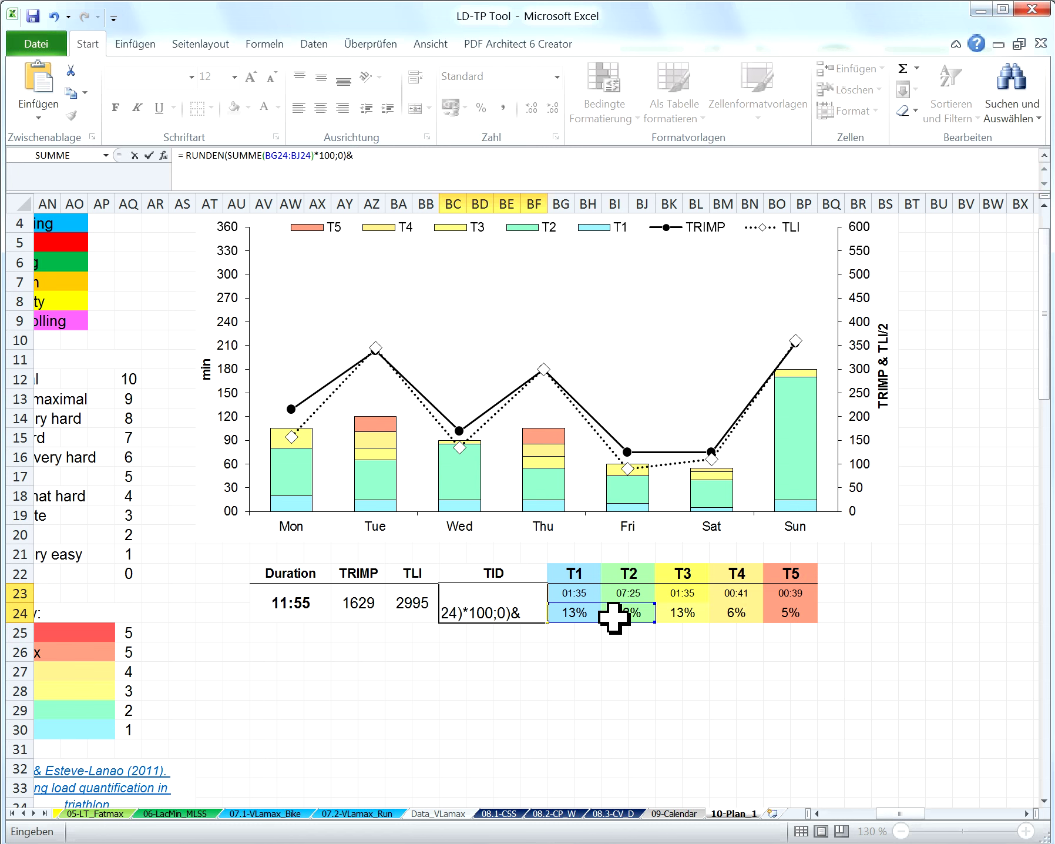
type("/")
type(" &")
- Append " / ", the rounded T3 percentage times 100, another " / " and a SUMME call
left_click(359, 158)
type("\" / \"&")
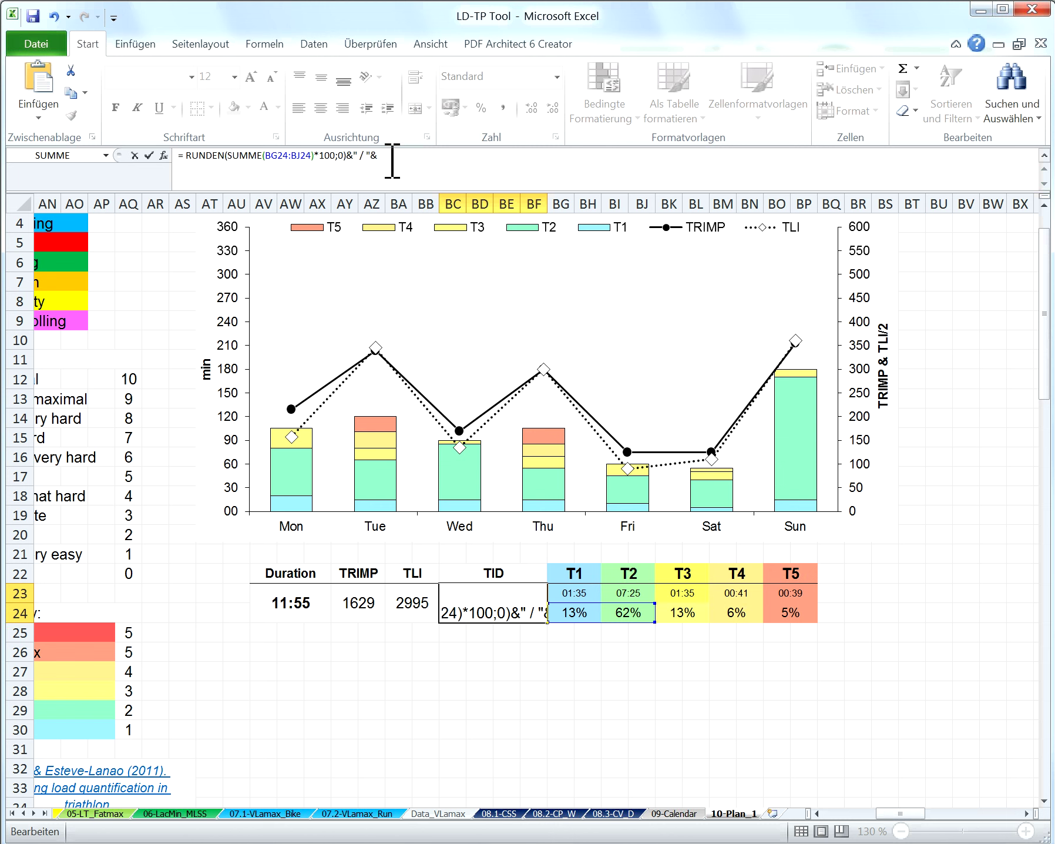
type("runden")
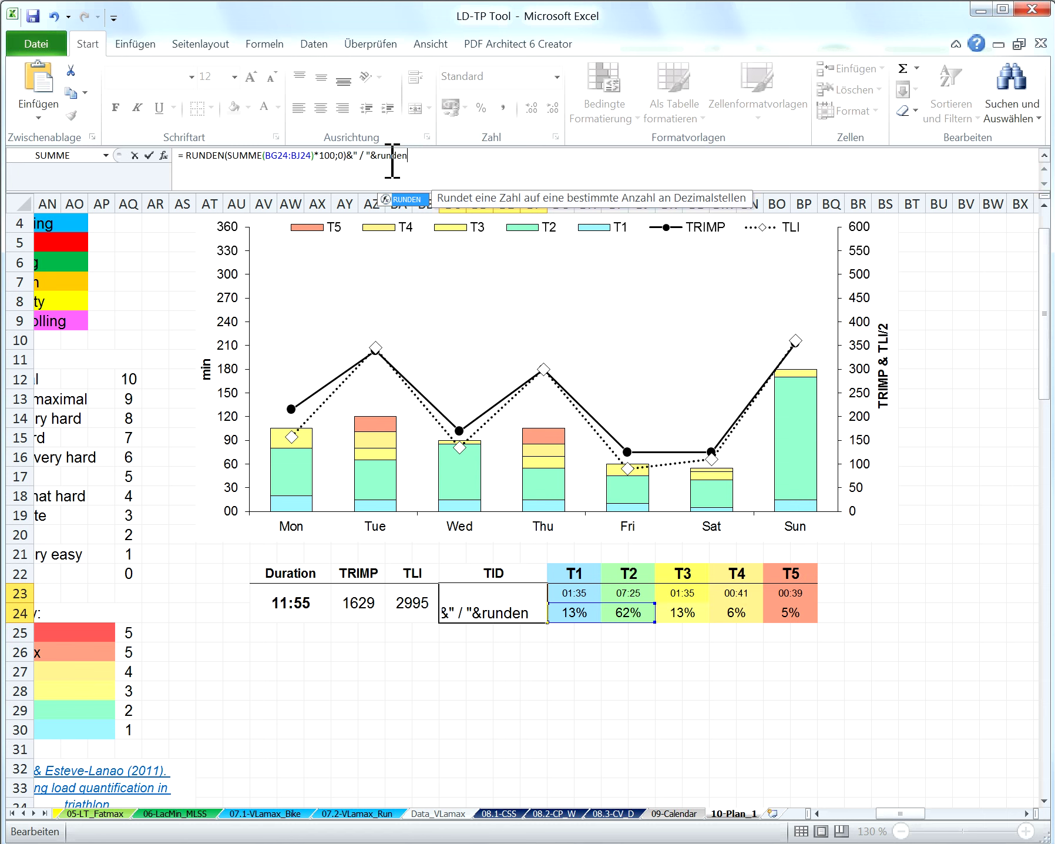
double_click(399, 203)
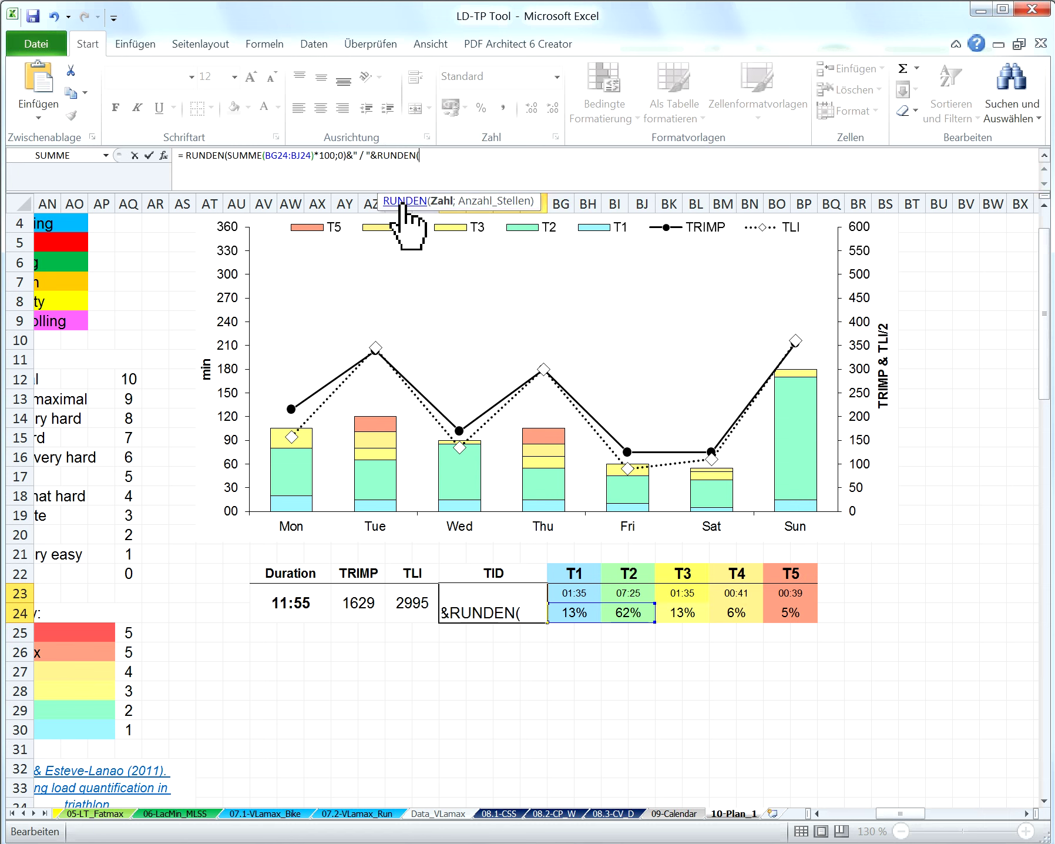
left_click(692, 614)
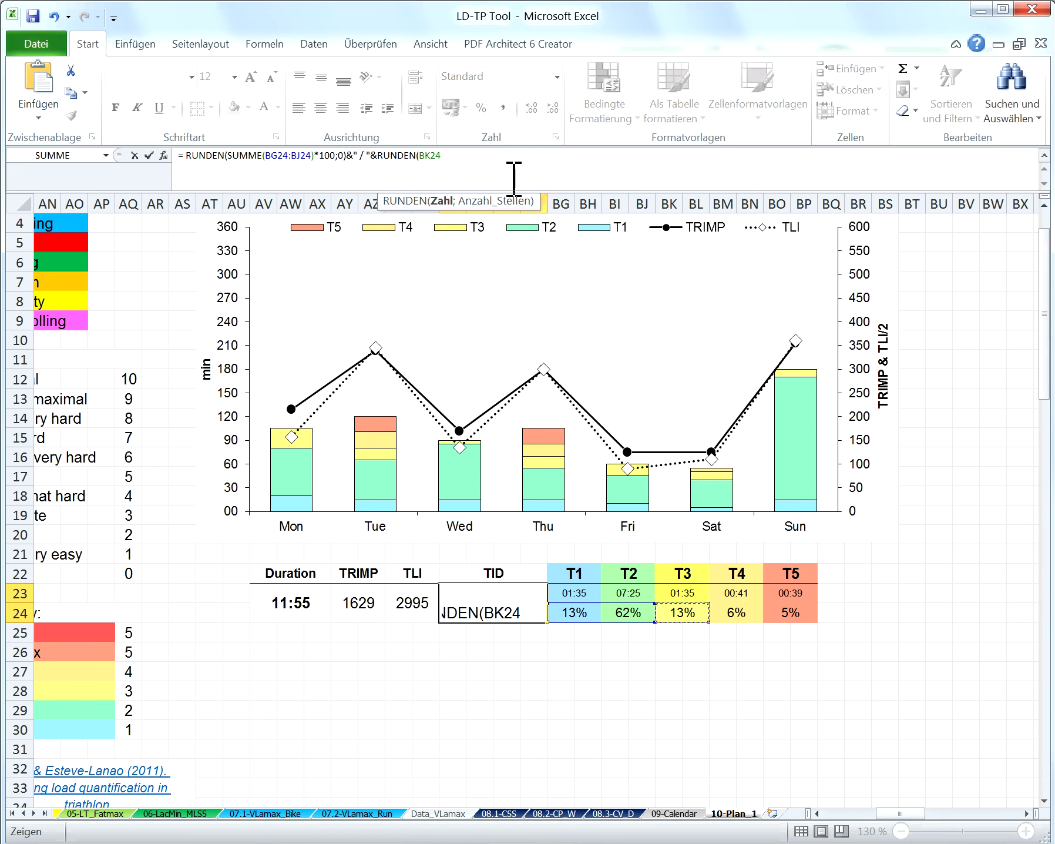
left_click(491, 162)
type("*100")
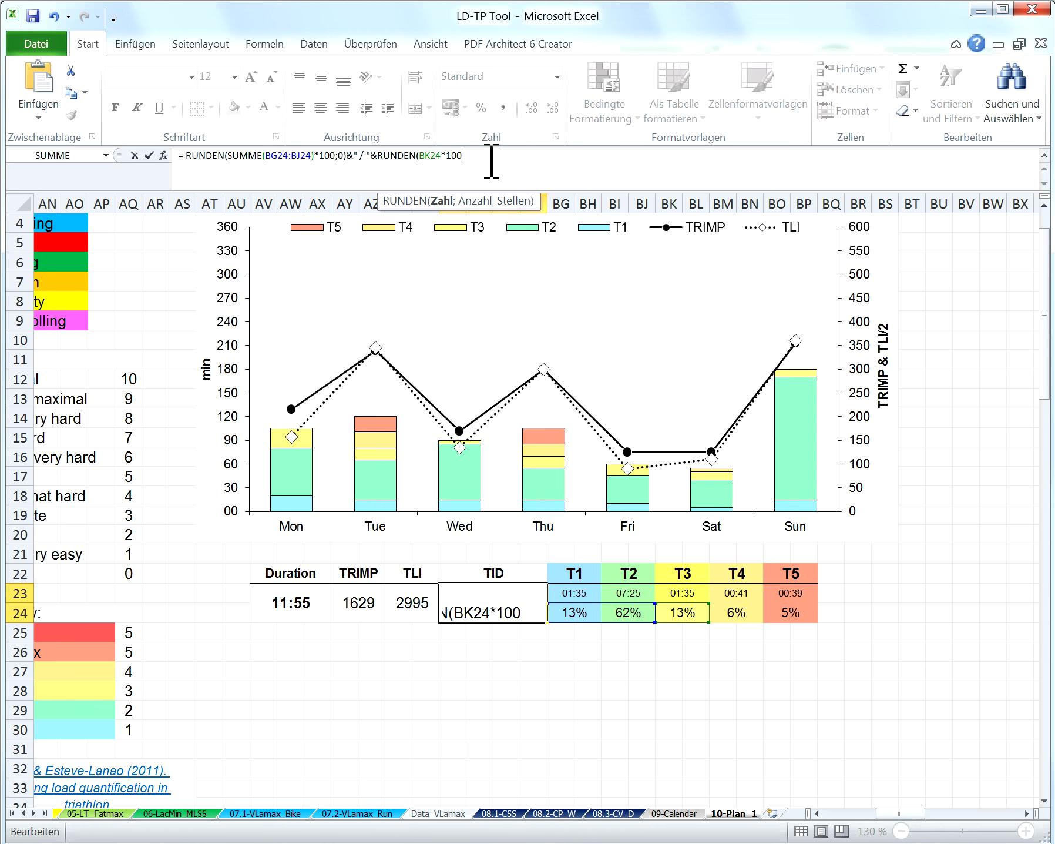
type(";0")
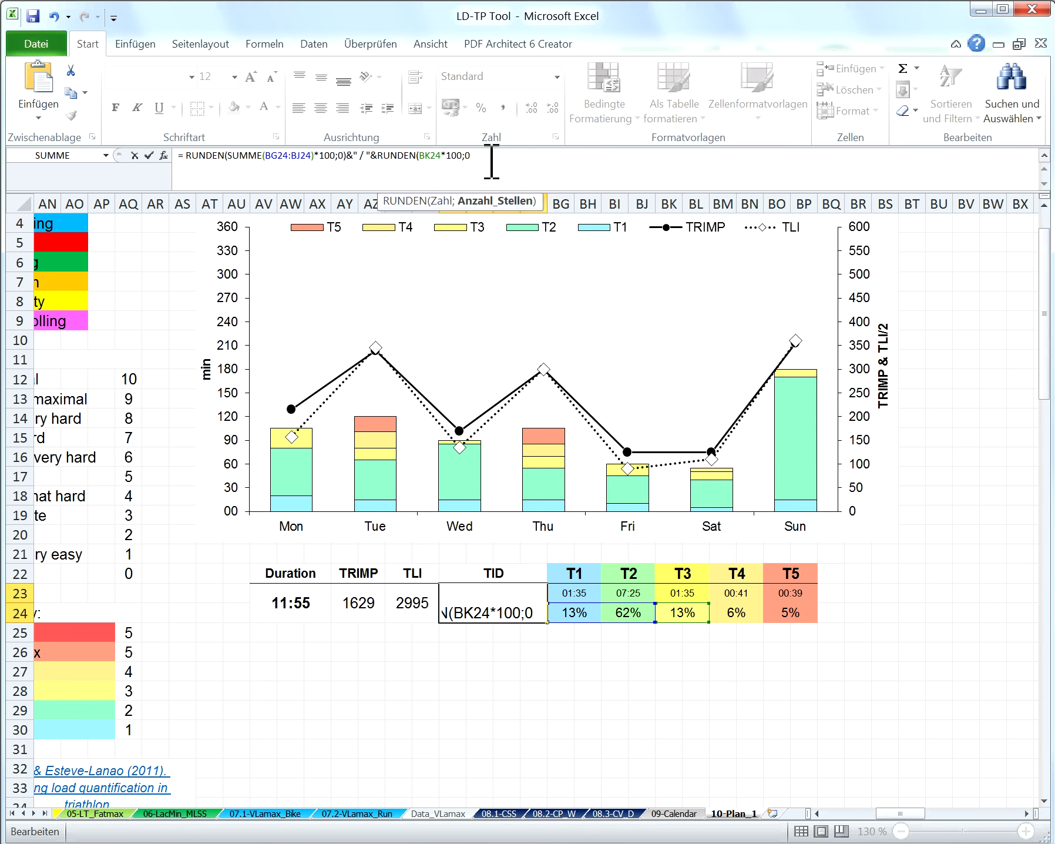
type(")")
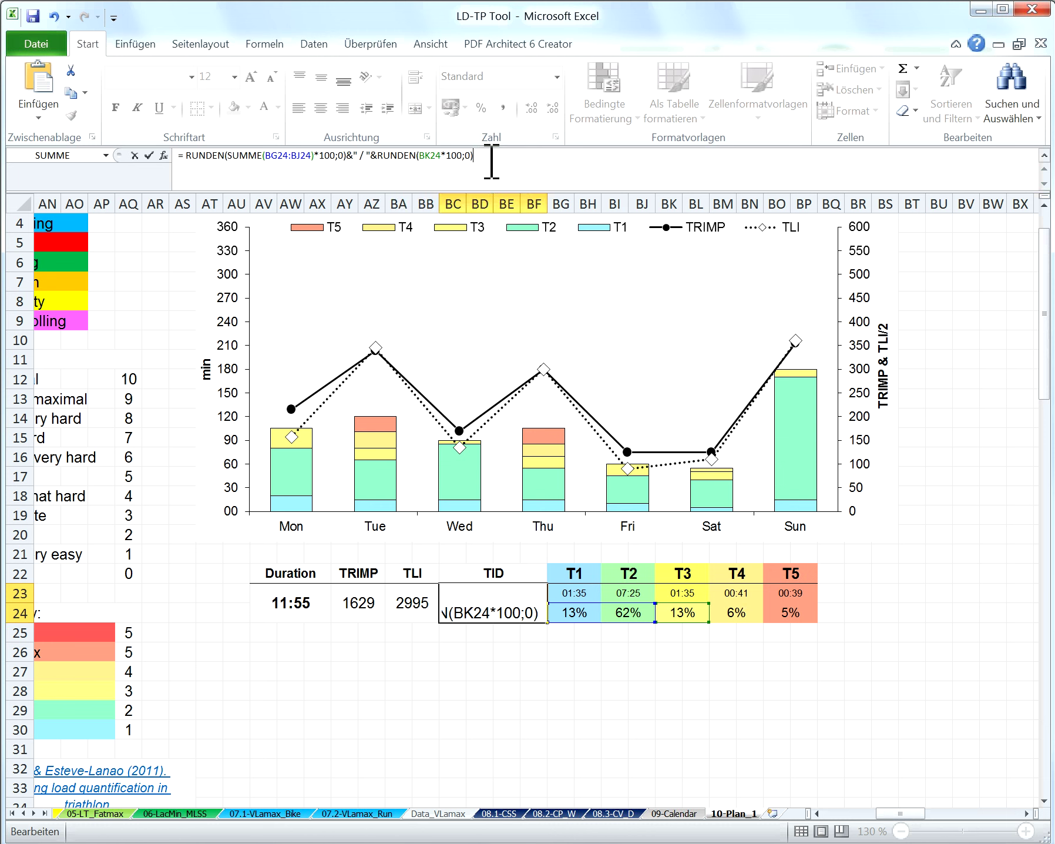
type("&")
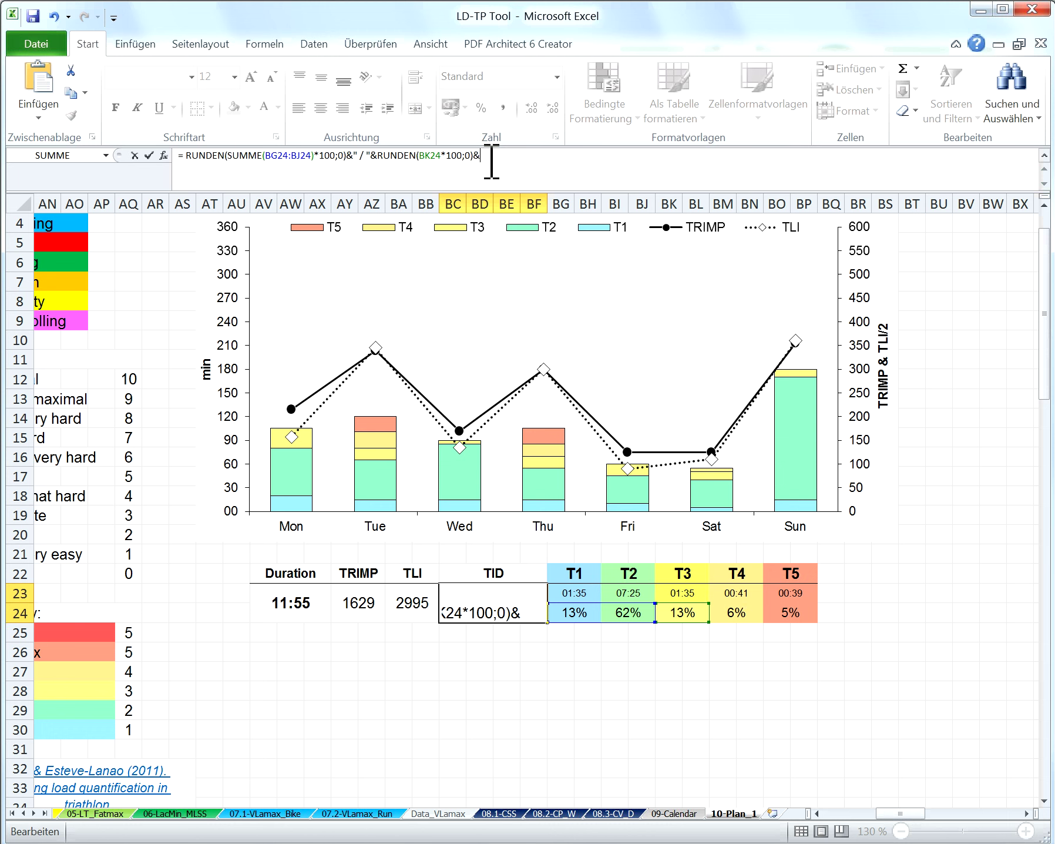
type("\"")
type(" / ")
type("\"")
type("&")
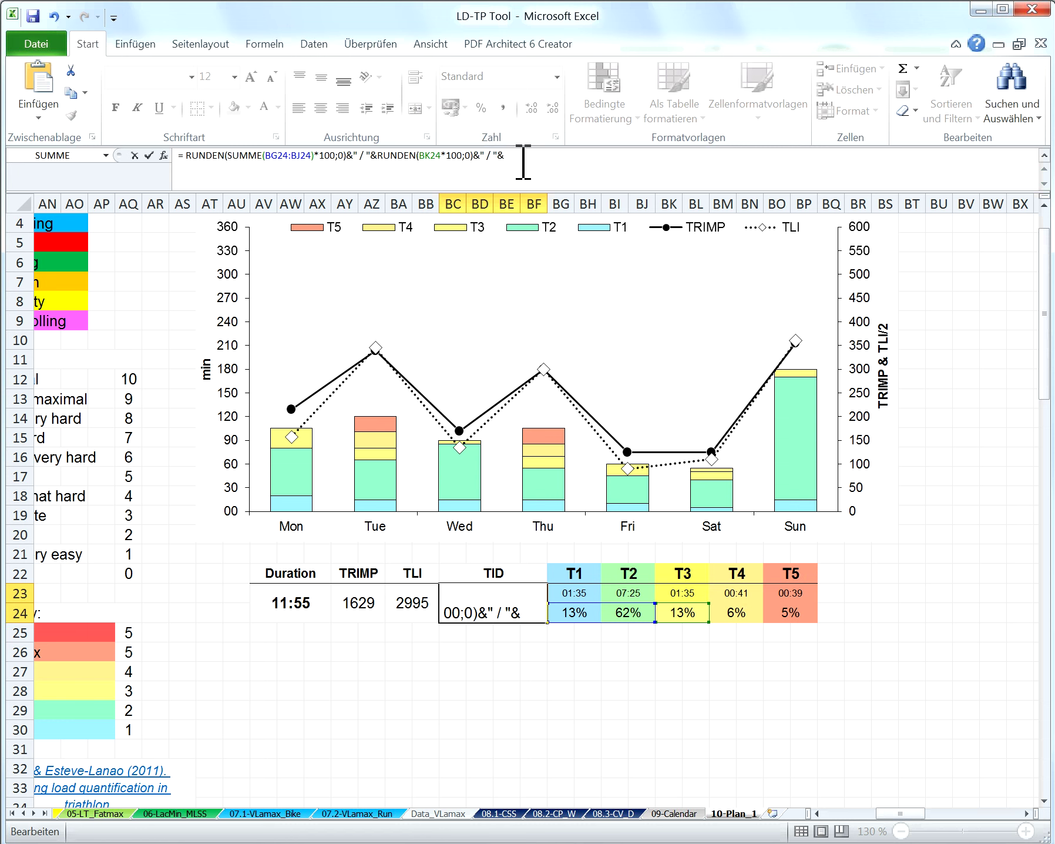
type("summe")
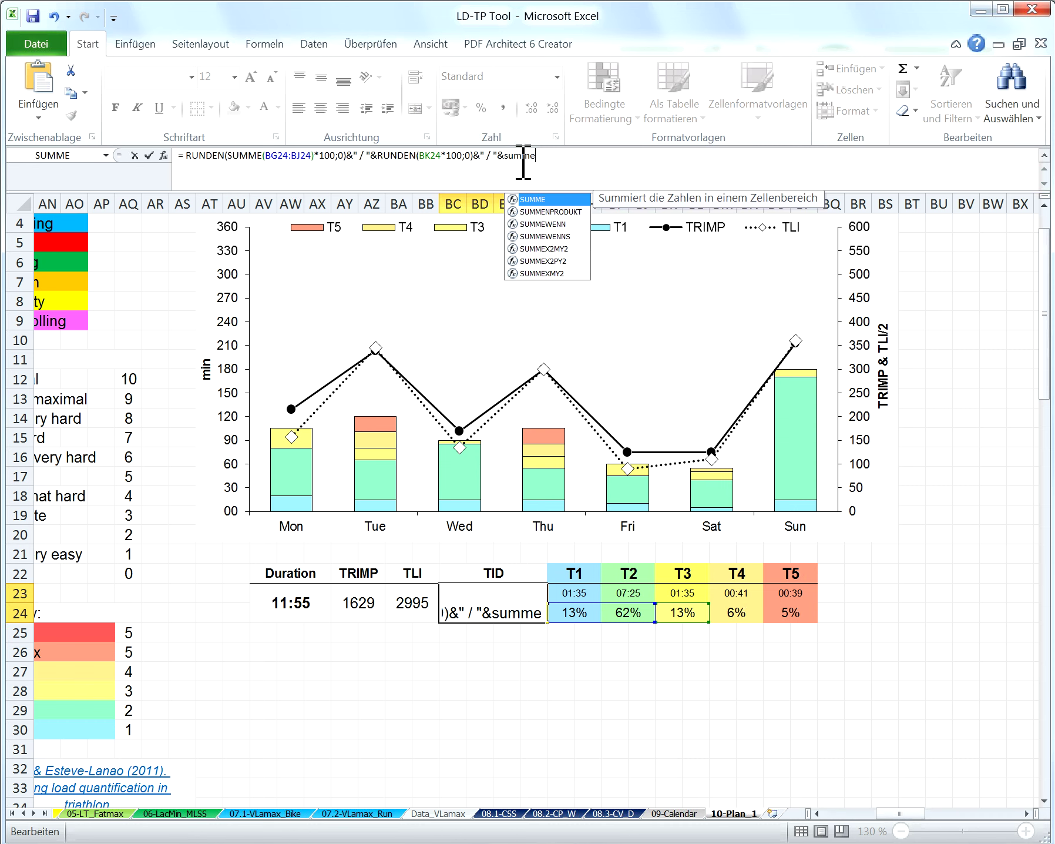
- Sum T4–T5 times 100, wrap it in RUNDEN(;0) and commit, showing 76 / 13 / 11
double_click(542, 200)
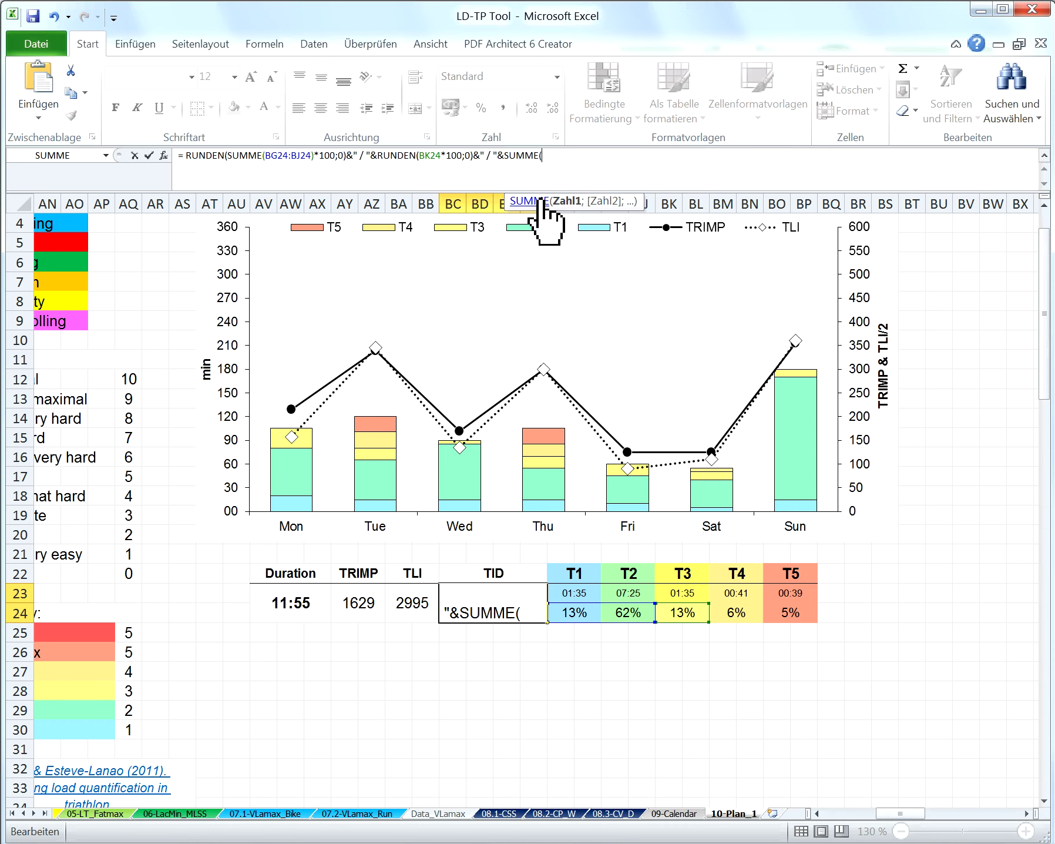
left_click(737, 612)
left_click_drag(776, 620, 782, 620)
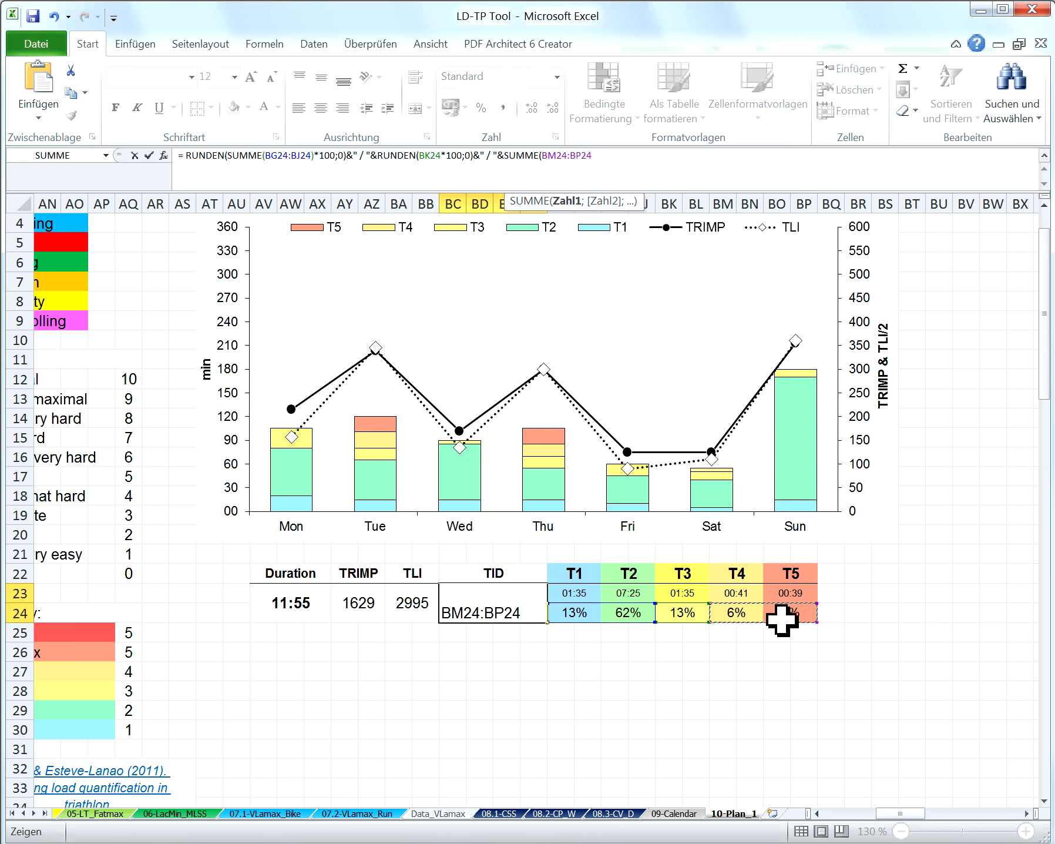
type(")*")
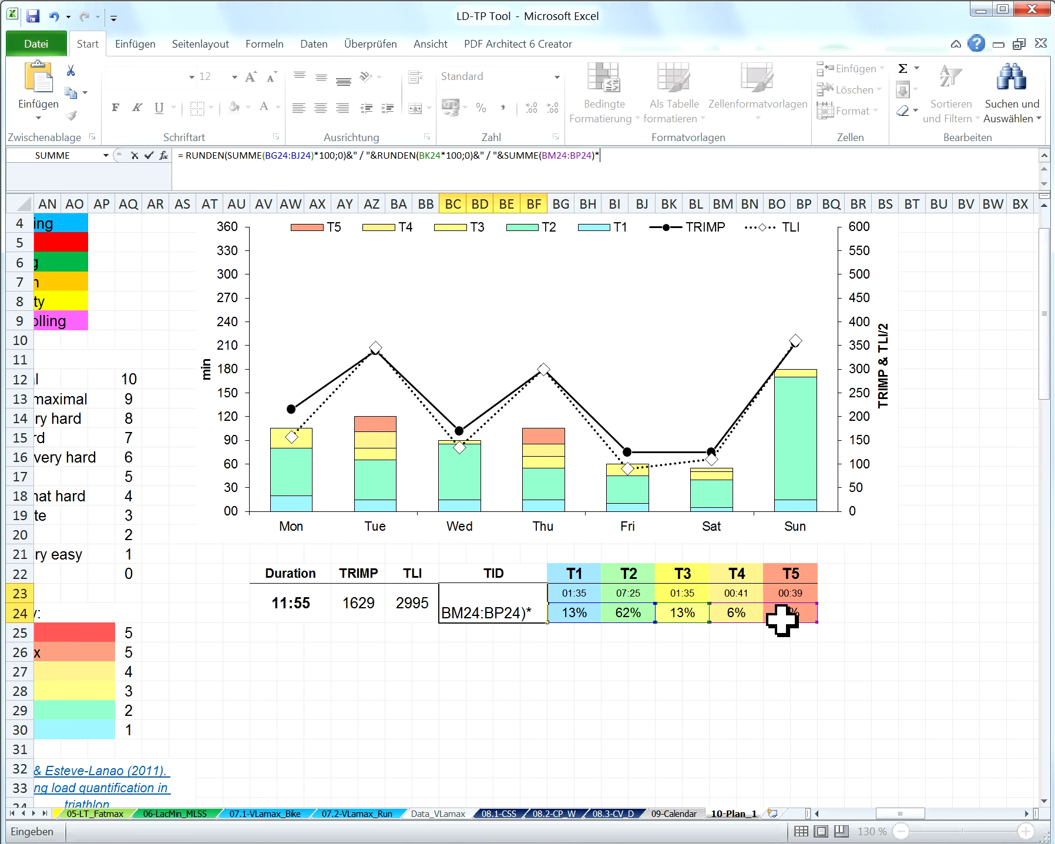
type("100")
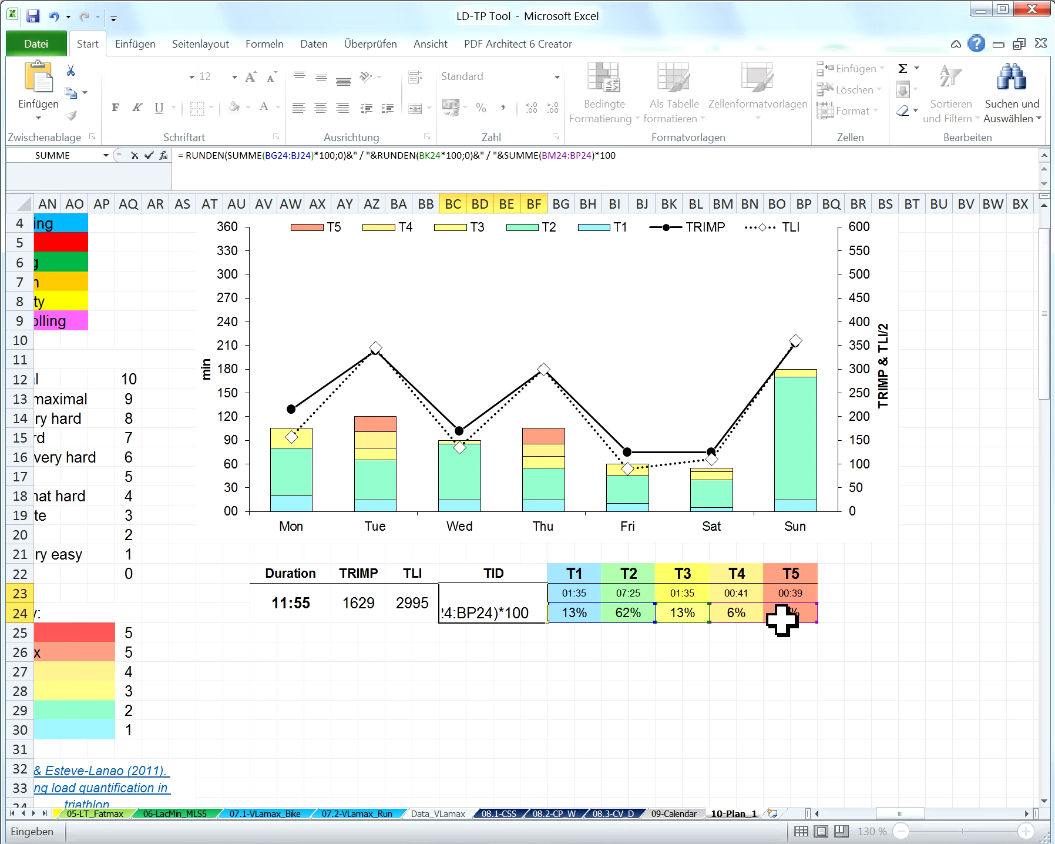
left_click(515, 157)
type("runden")
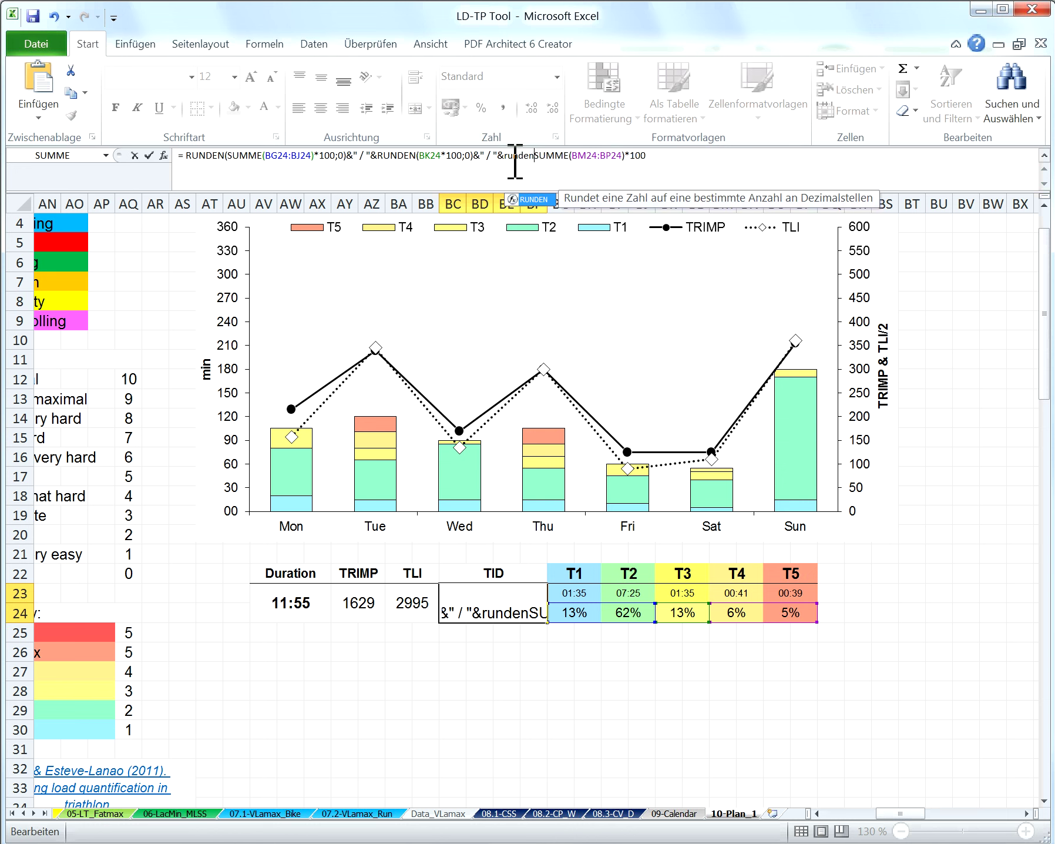
type("(")
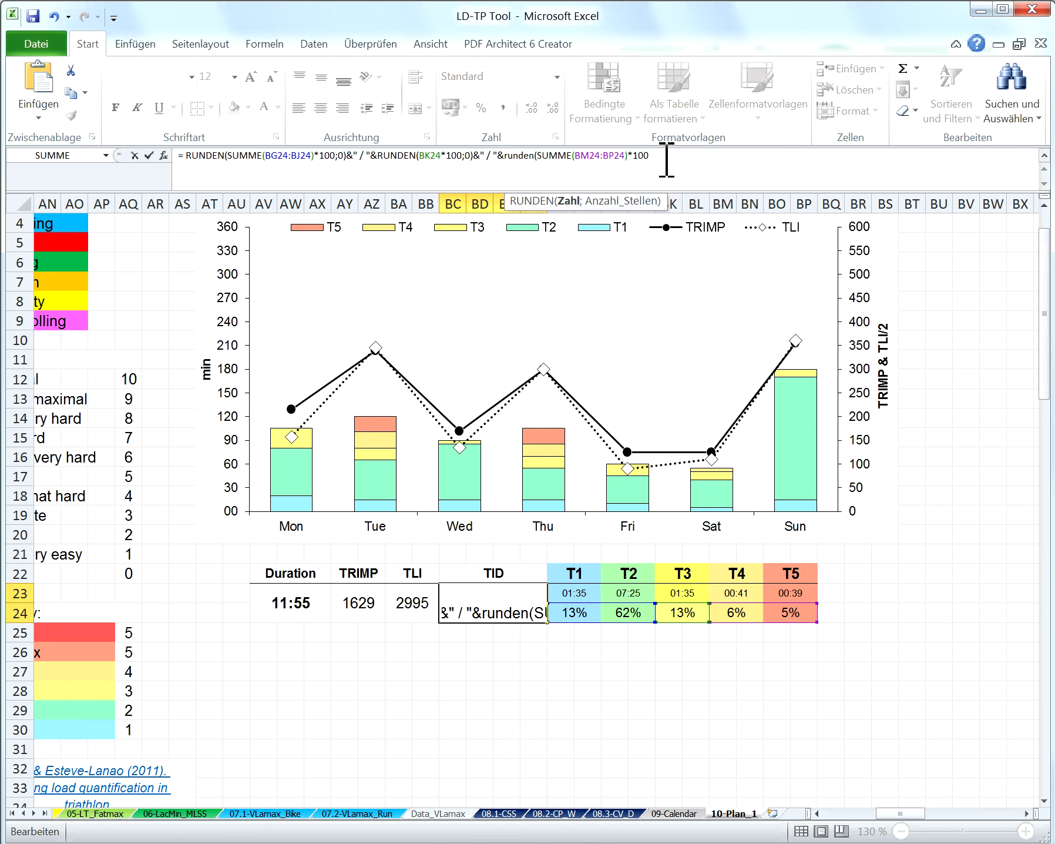
type(";0)")
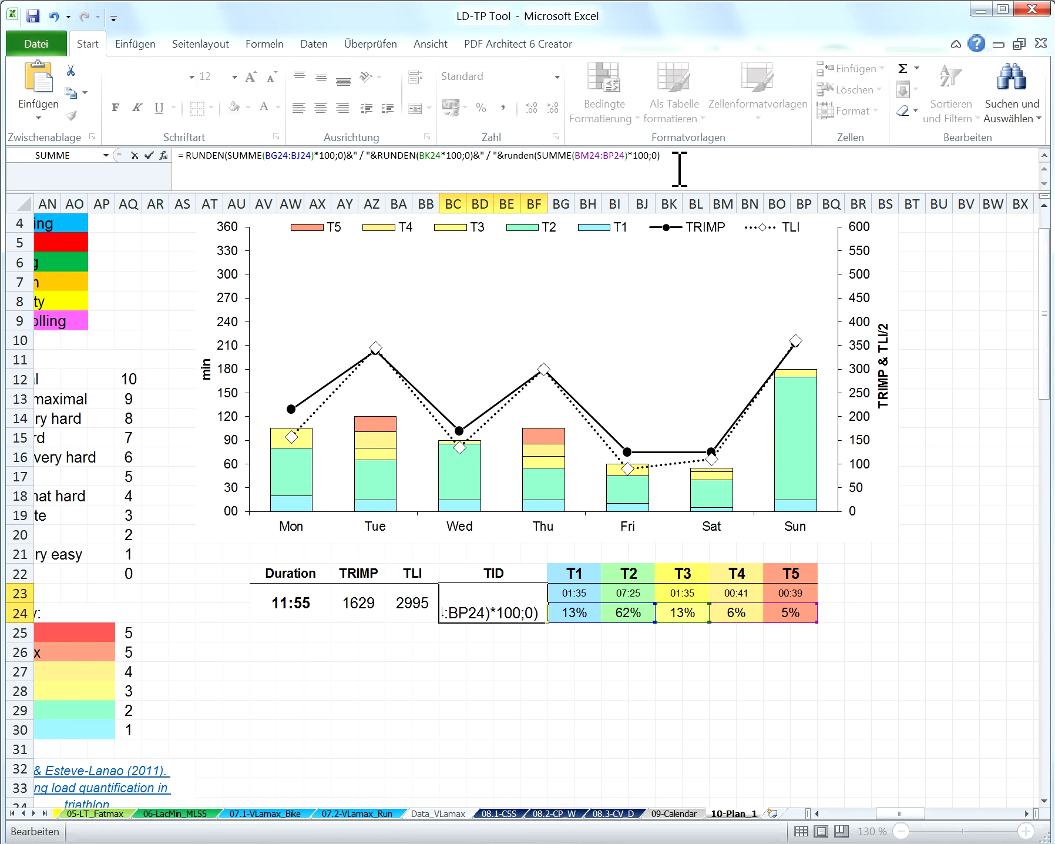
key("Return")
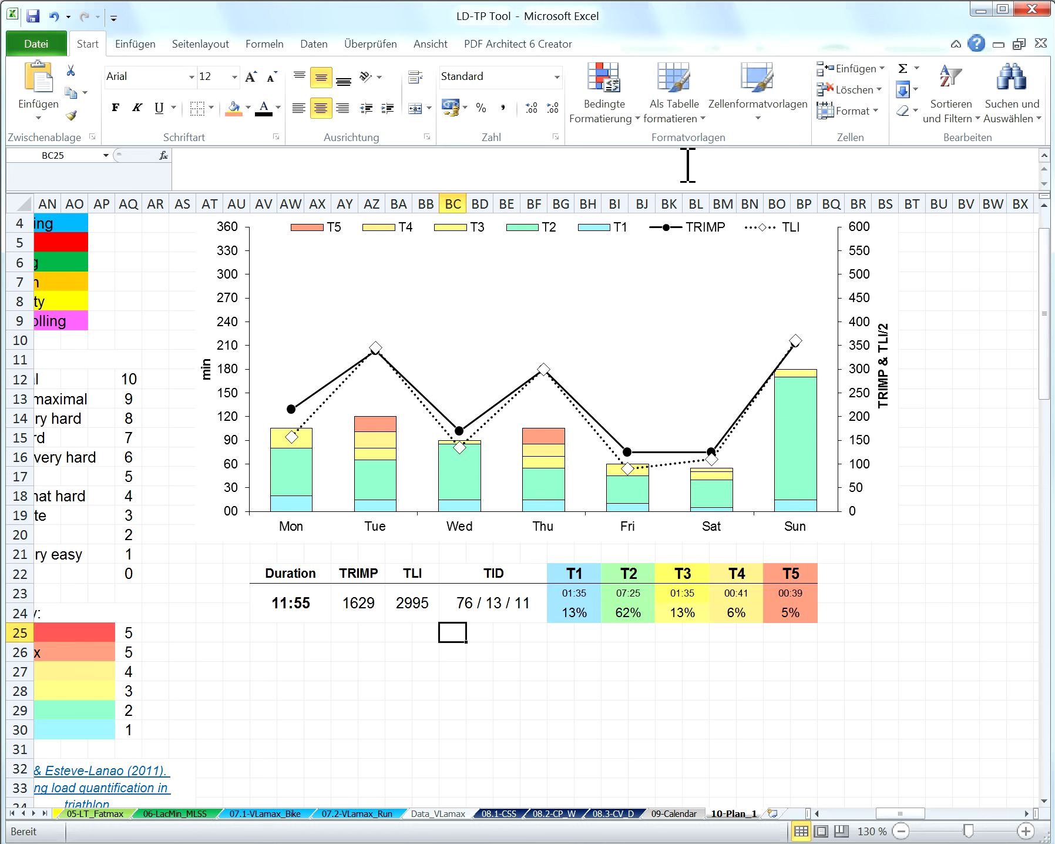
left_click(494, 614)
left_click(477, 649)
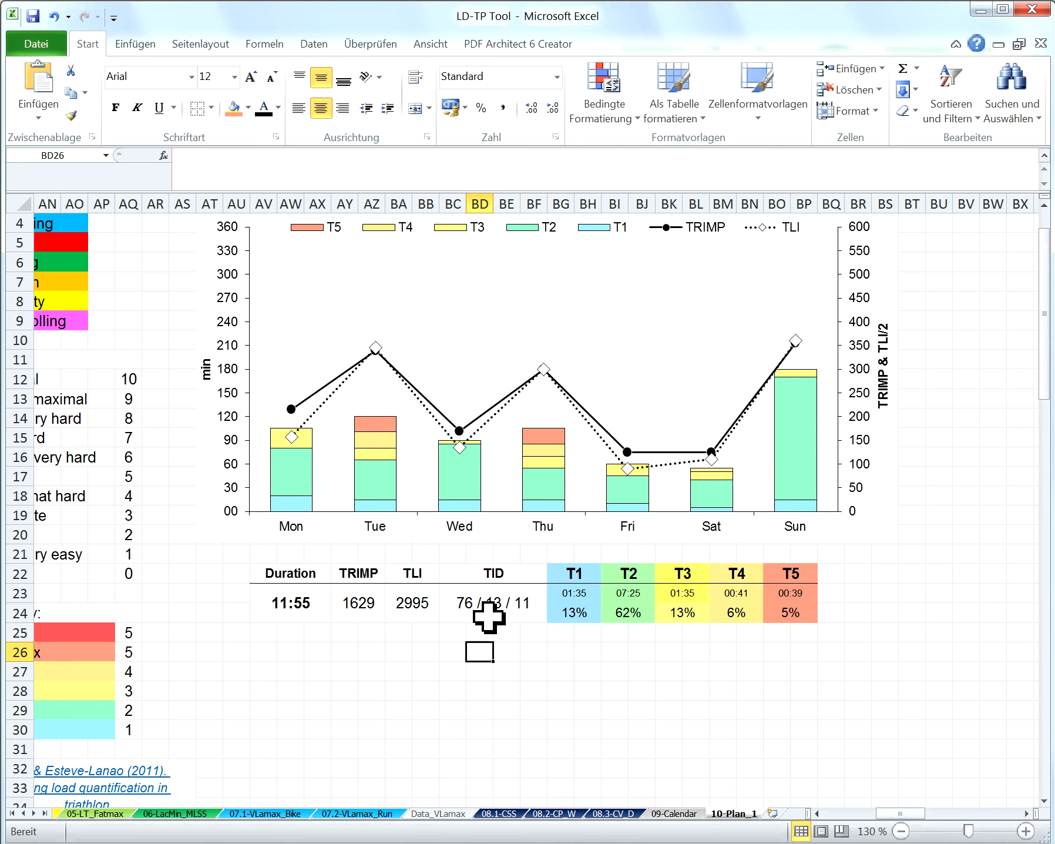
left_click(483, 650)
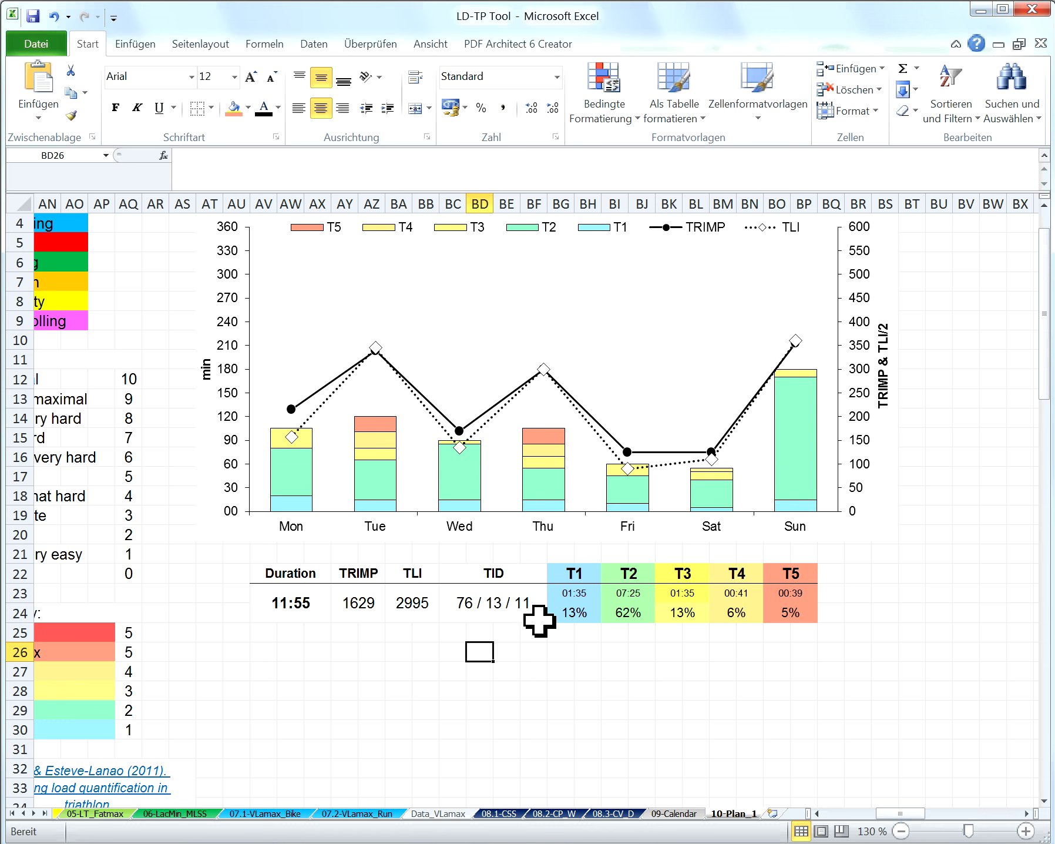
left_click(535, 672)
scroll(540, 670, "up", 1)
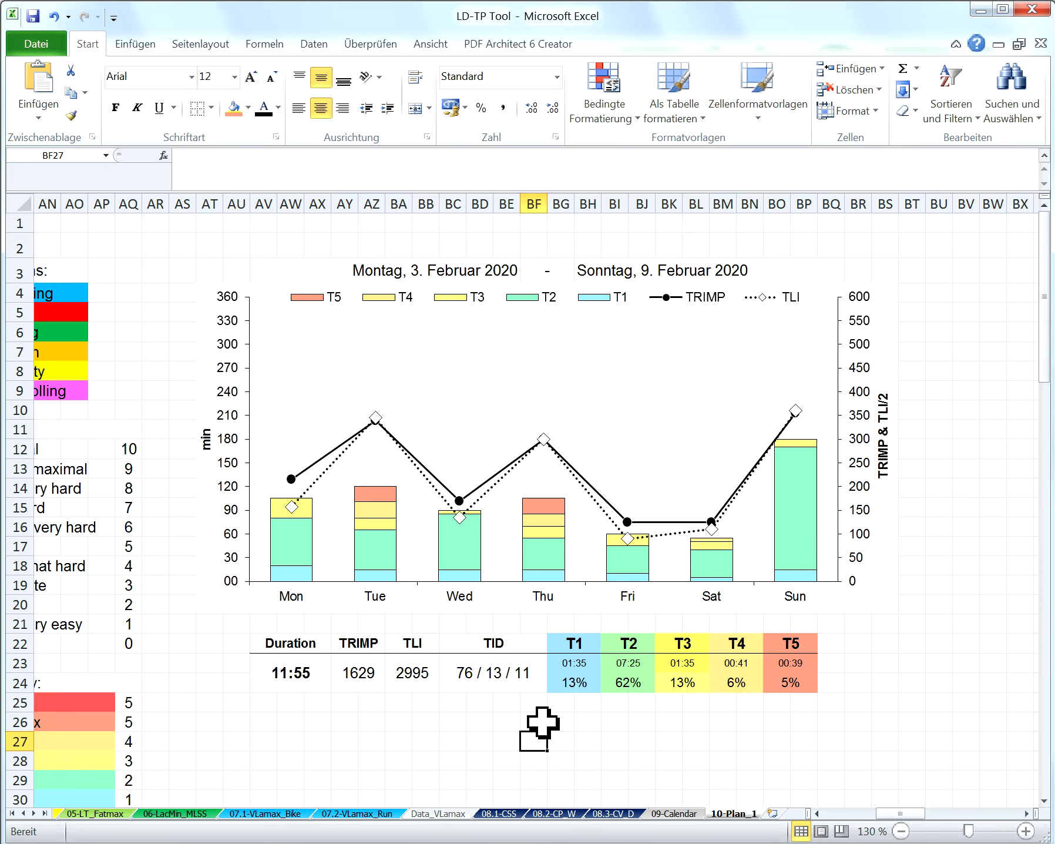
left_click(541, 722)
left_click(364, 723)
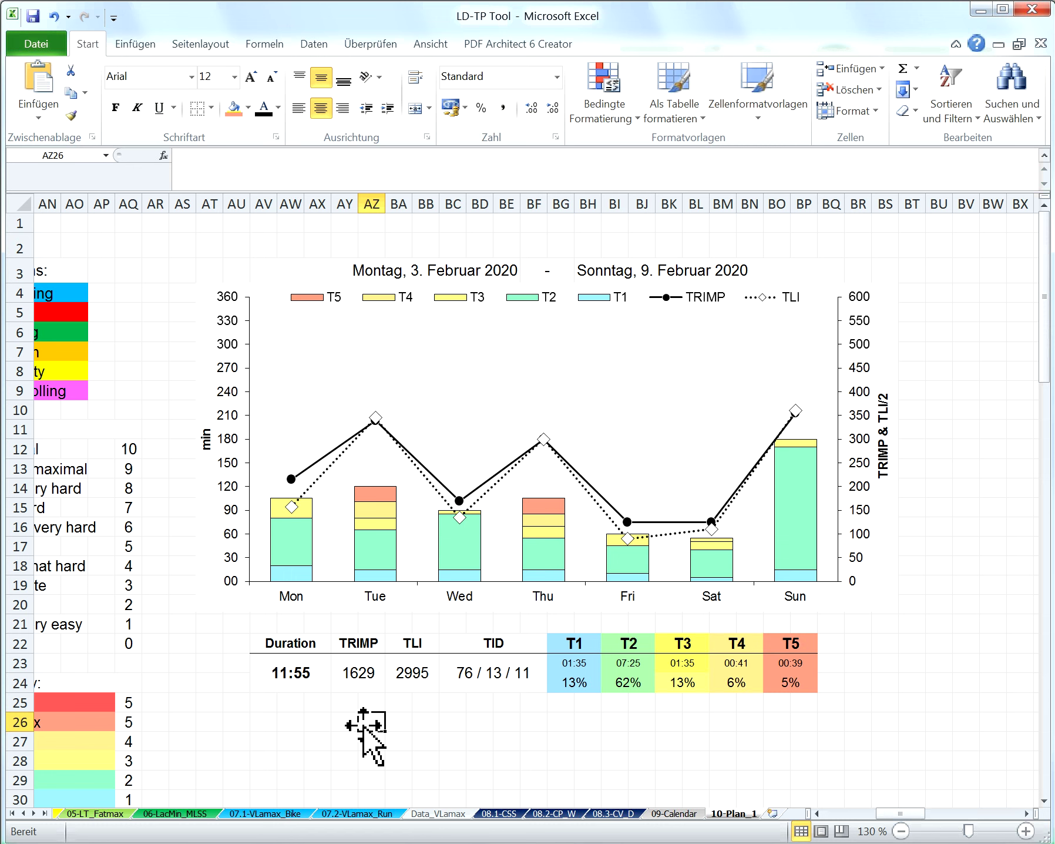
left_click(210, 683)
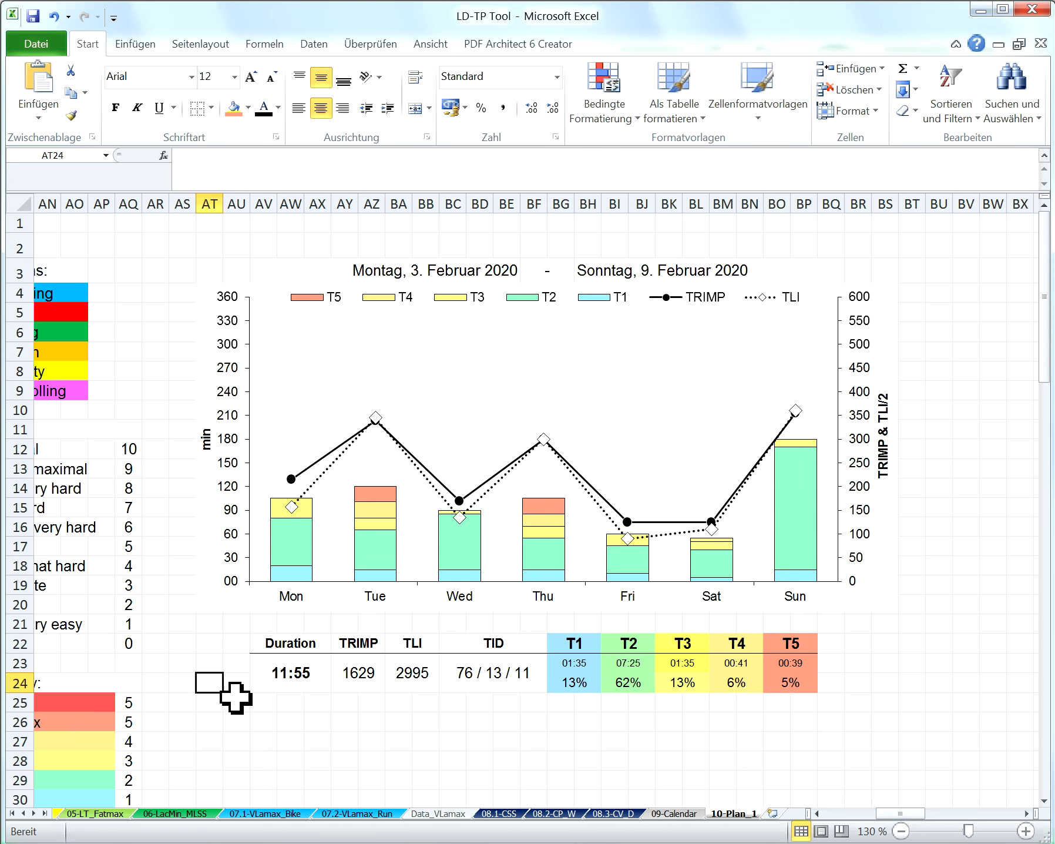
- Export the sheet through Datei > Speichern und Senden as a PDF named Docu
left_click(53, 45)
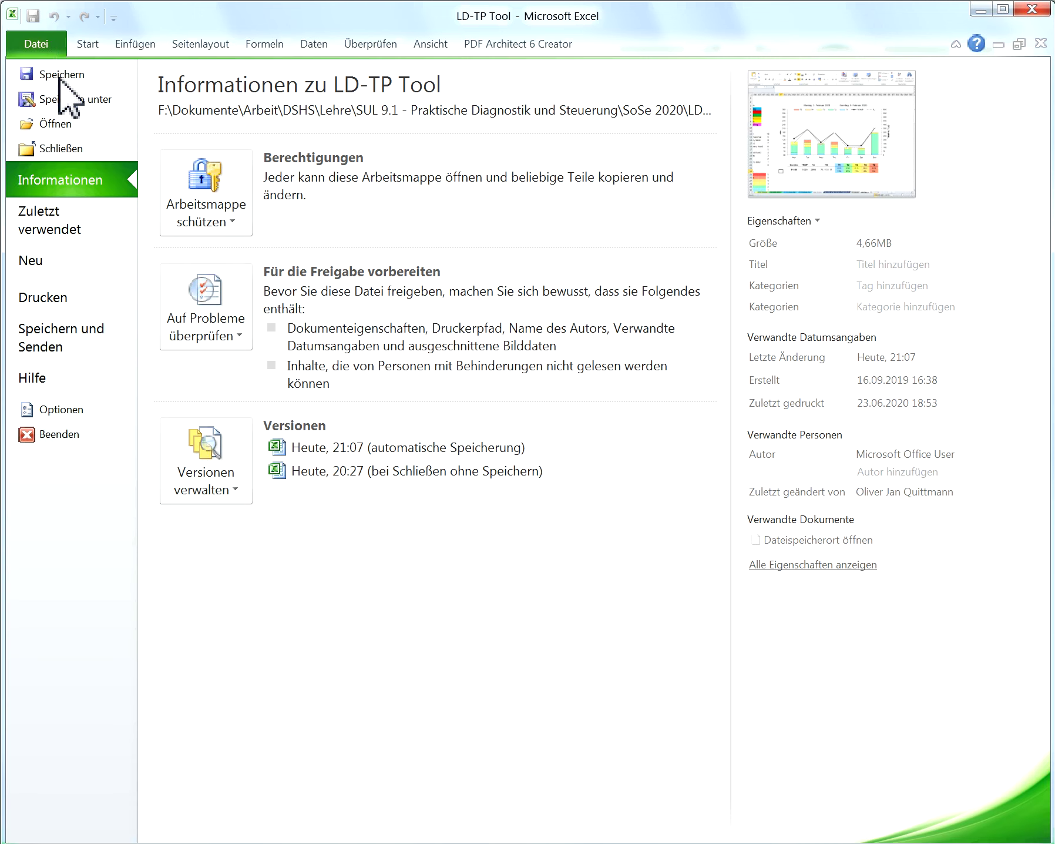
left_click(87, 44)
left_click(181, 408)
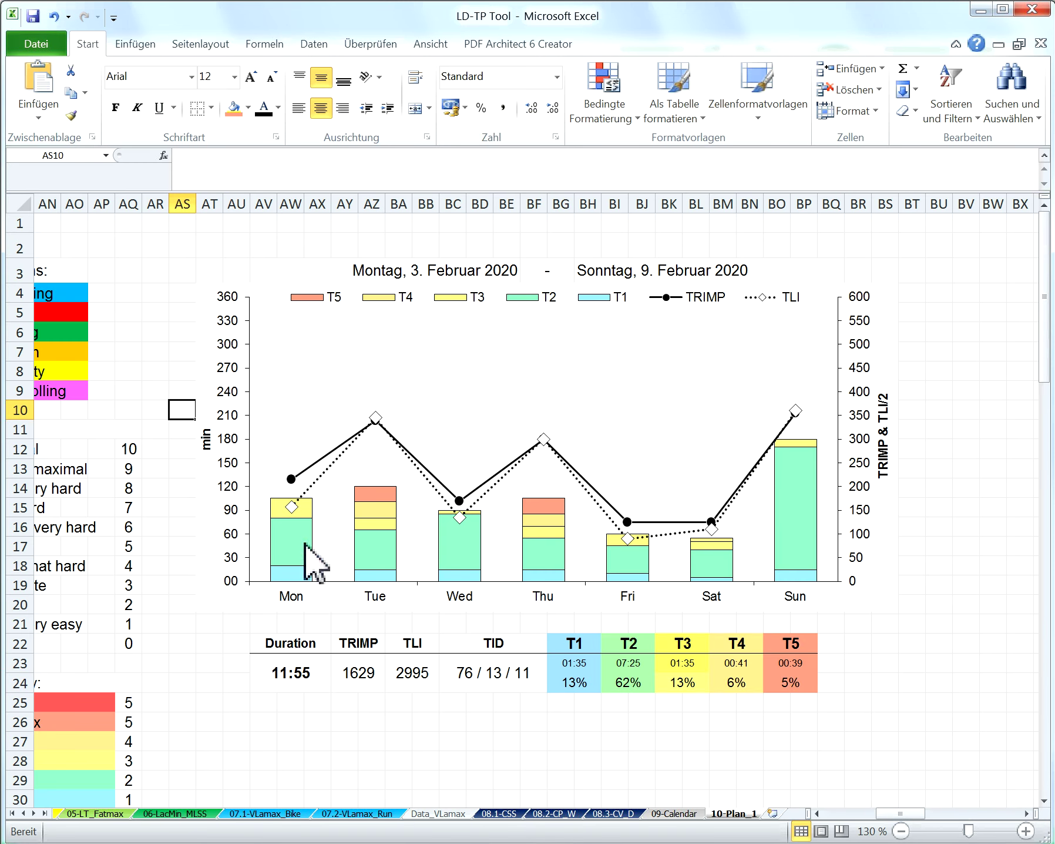
left_click(285, 702)
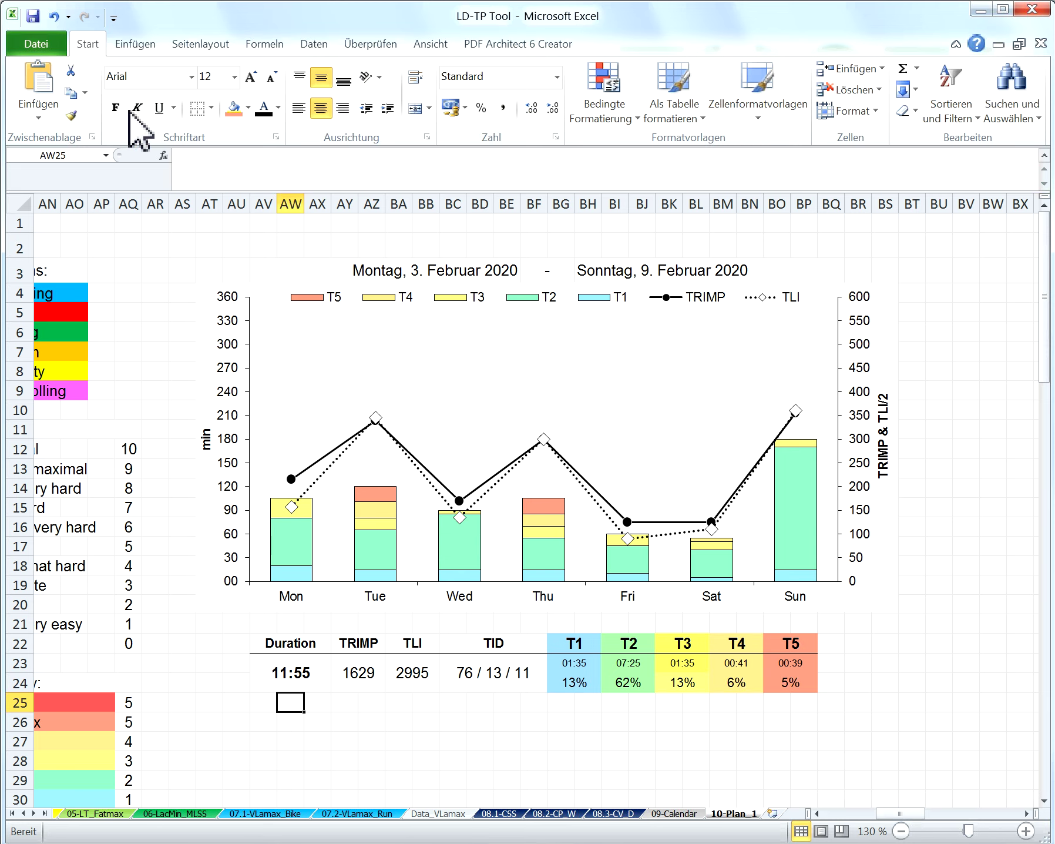
left_click(40, 44)
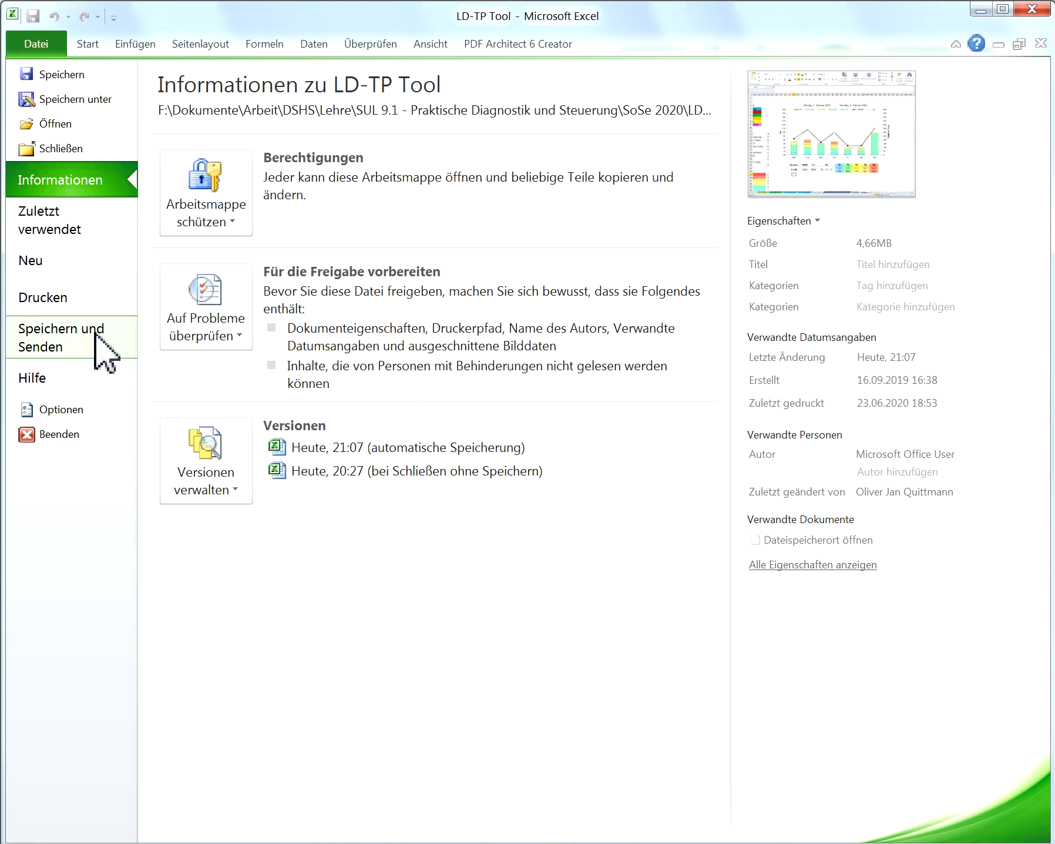
left_click(92, 351)
left_click(210, 407)
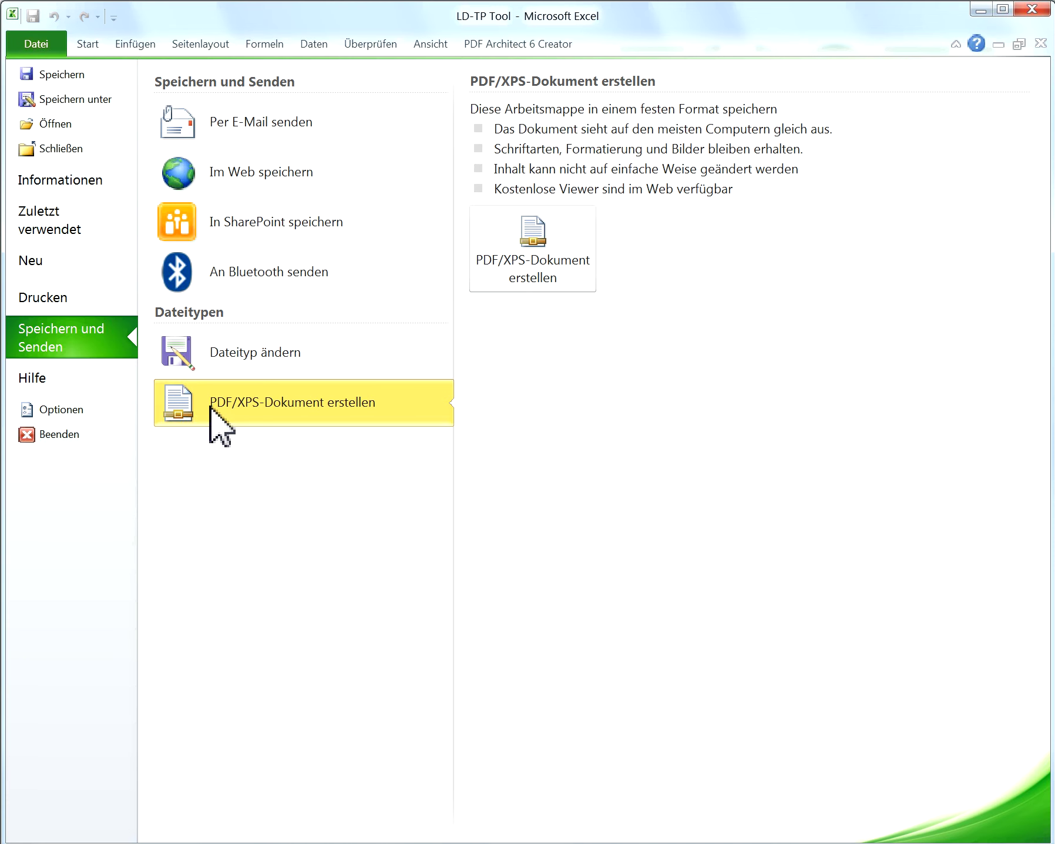
left_click(549, 261)
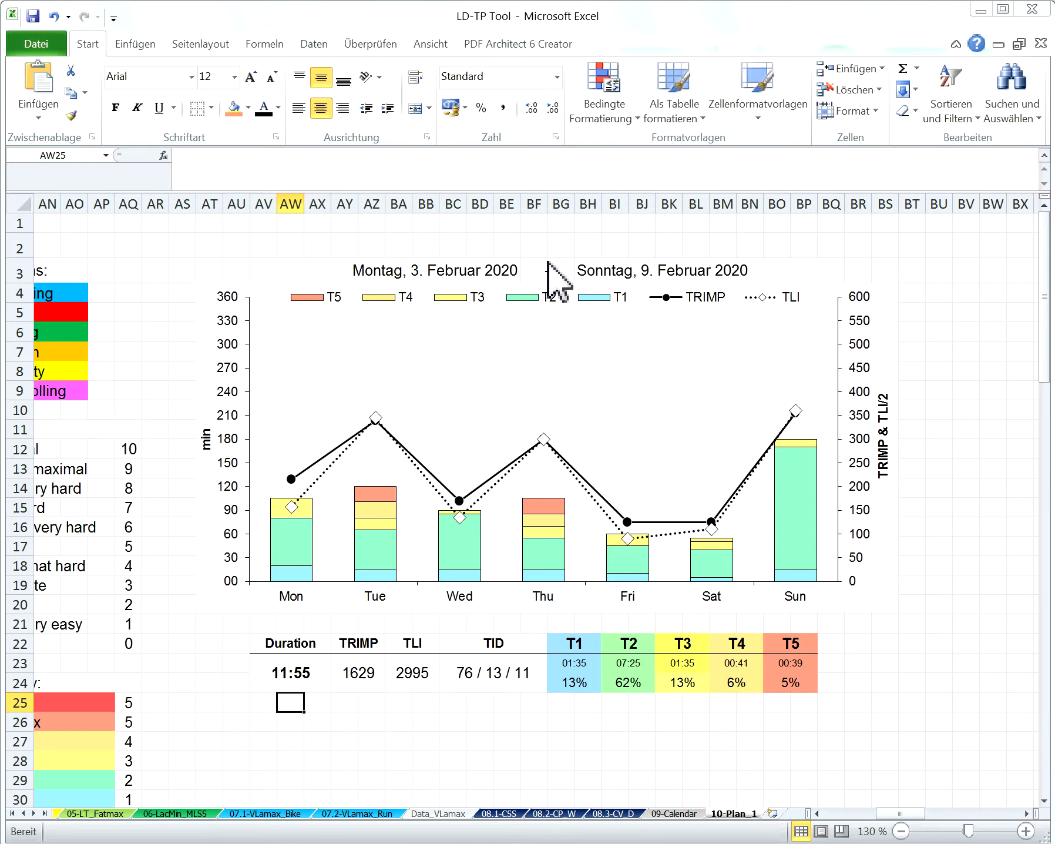
type("Docu")
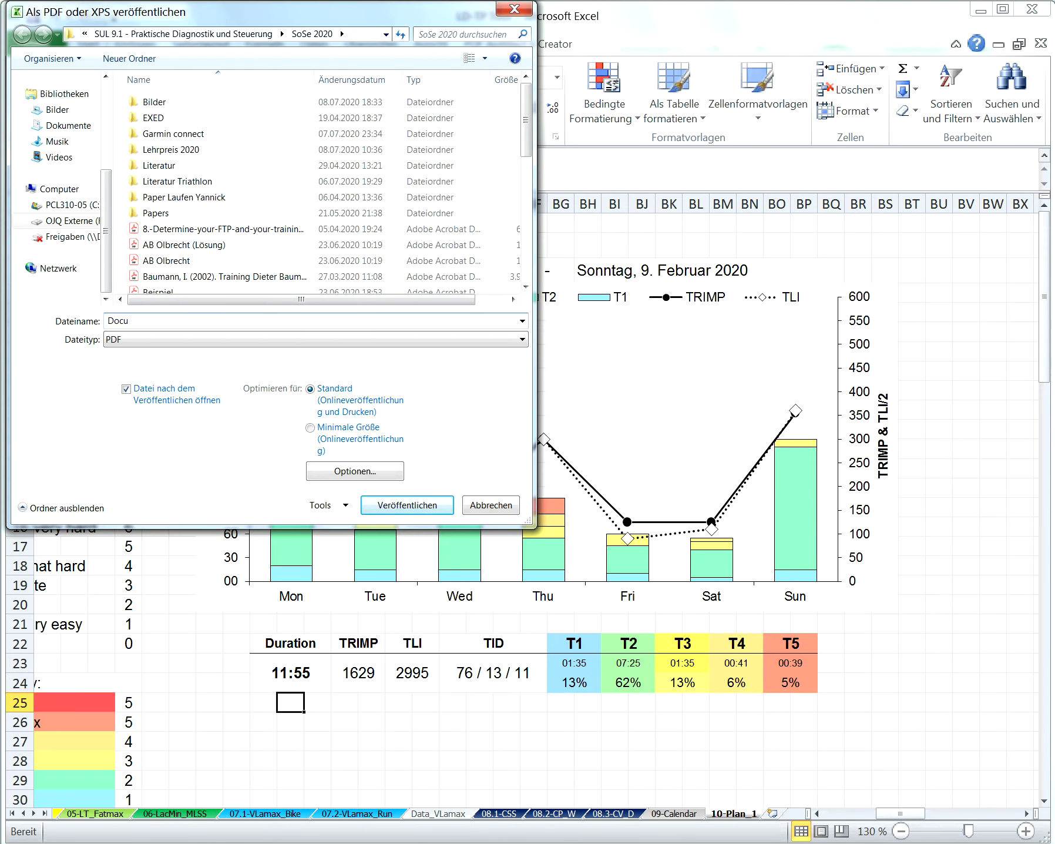
key("Return")
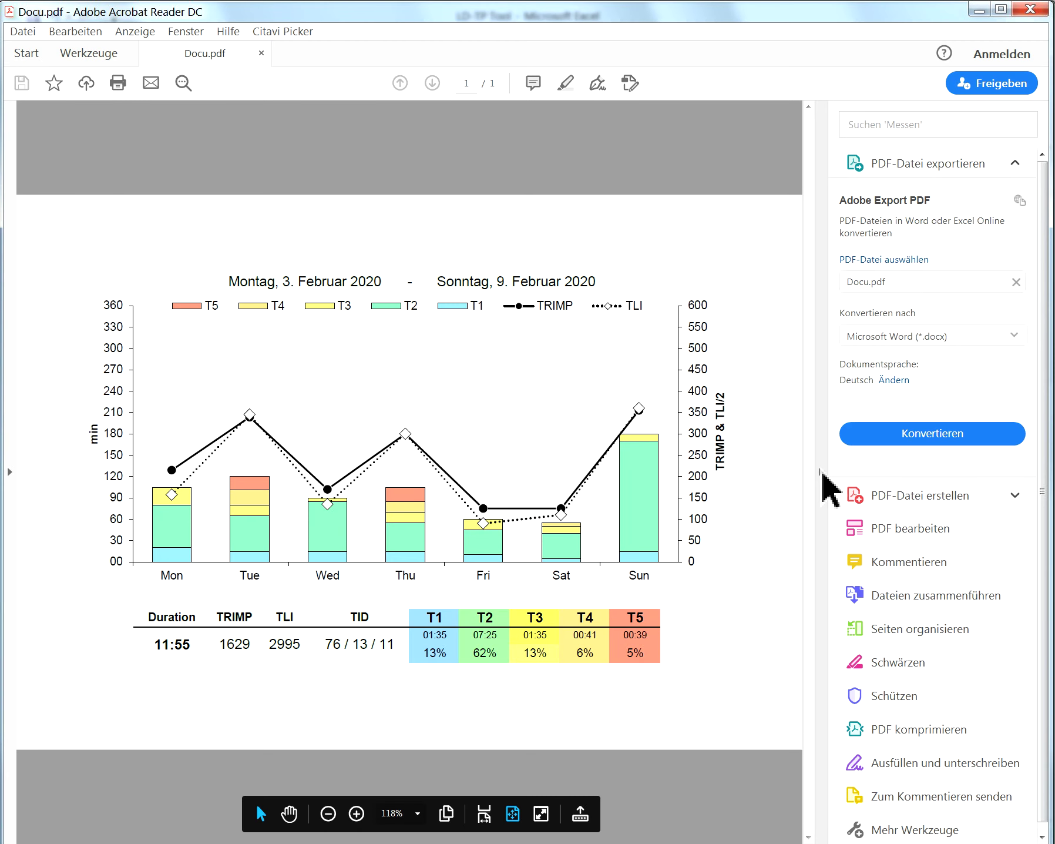
- Hide the Acrobat tools pane to view the one-page Docu.pdf
left_click(821, 472)
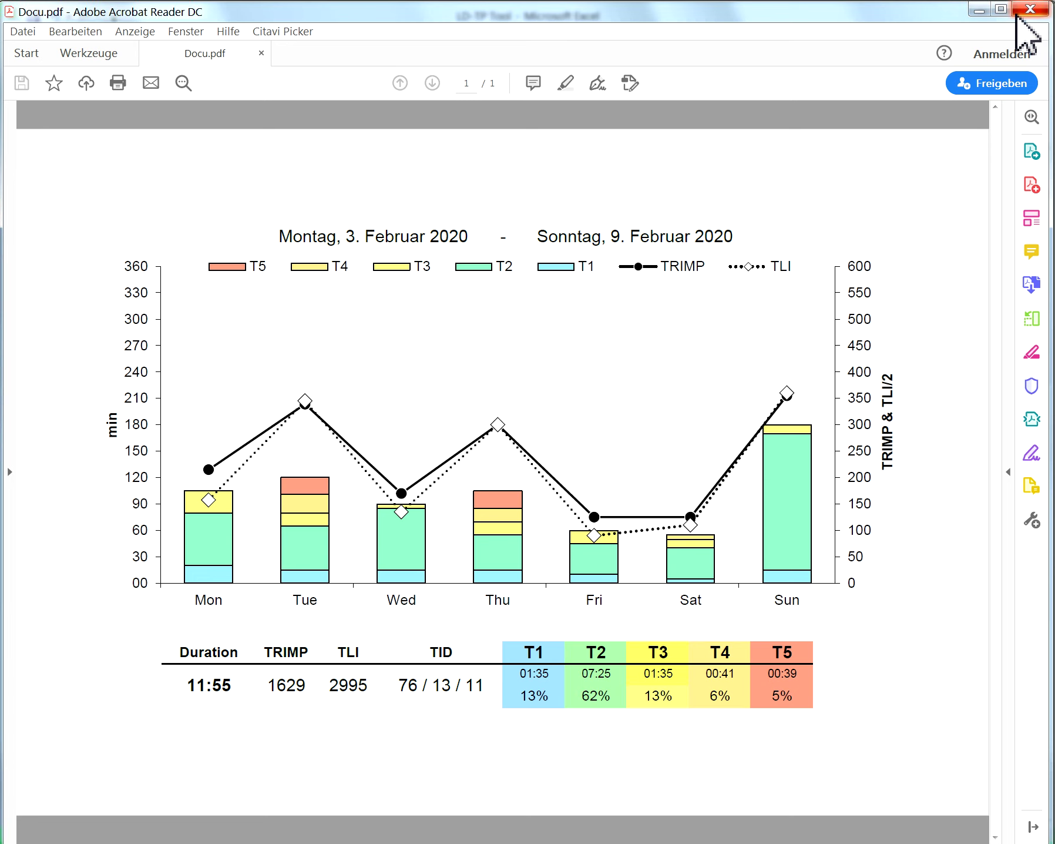
left_click(979, 12)
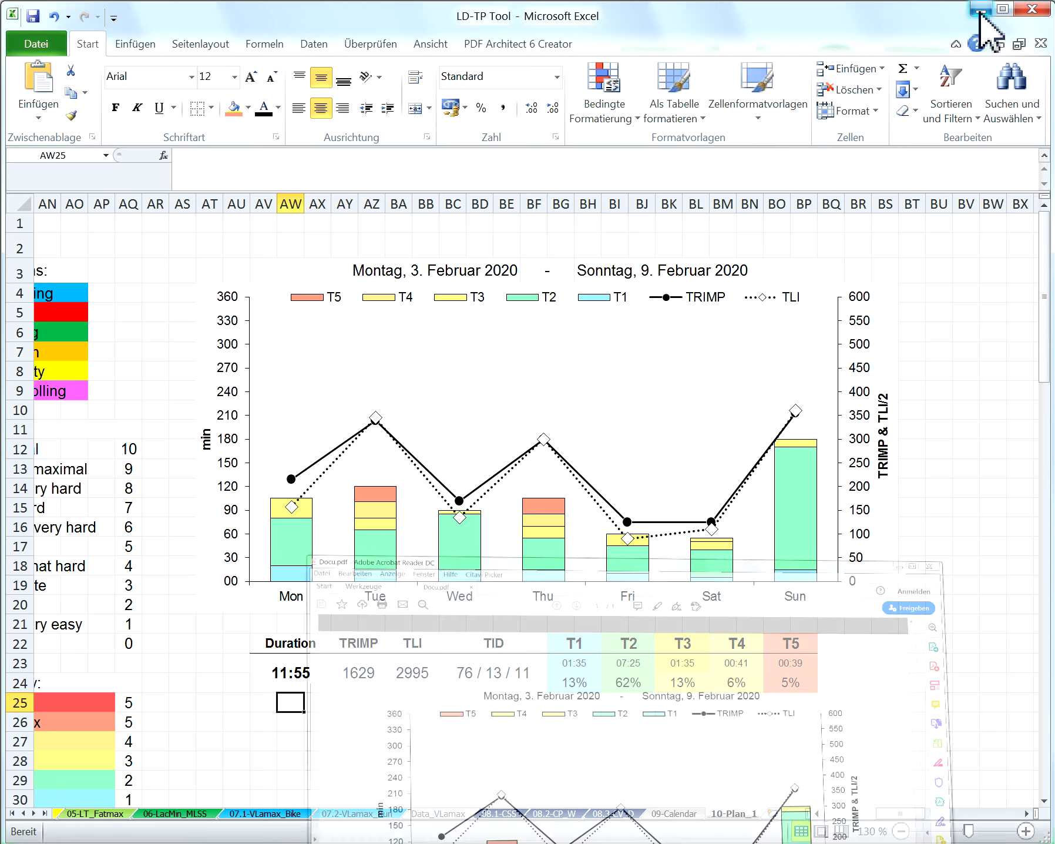
left_click(672, 743)
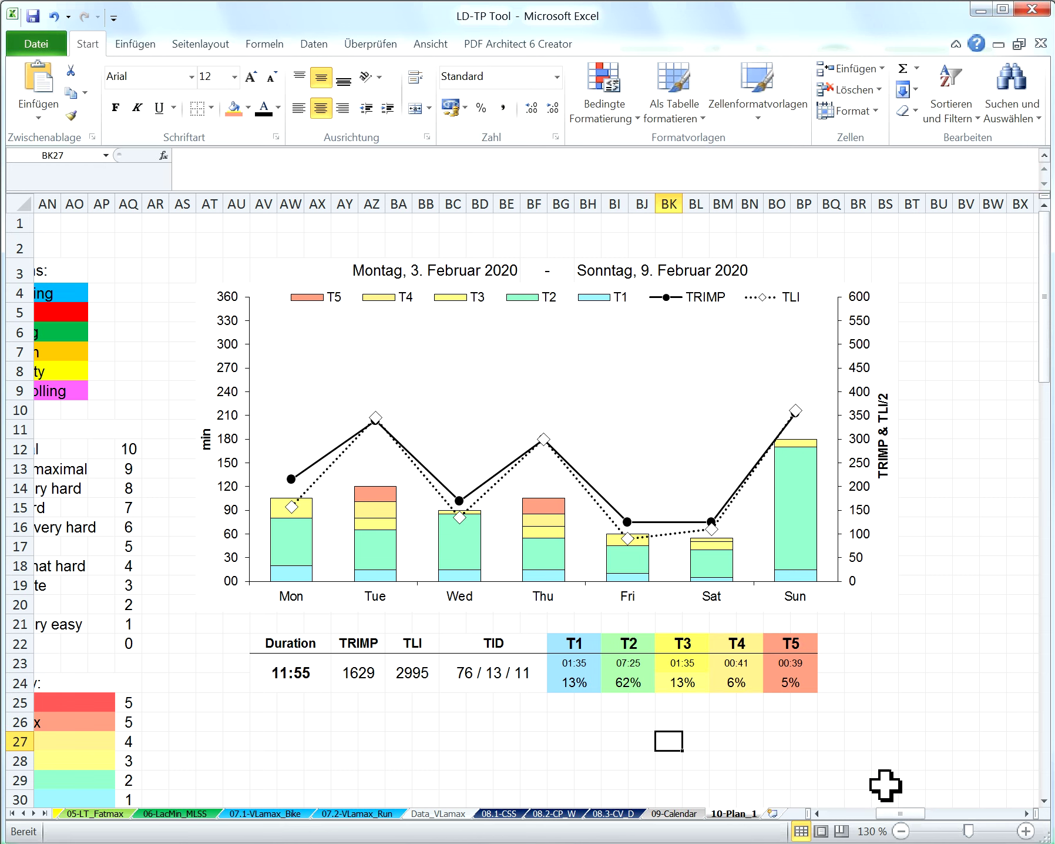
left_click_drag(902, 811, 858, 817)
left_click(902, 832)
left_click(902, 832)
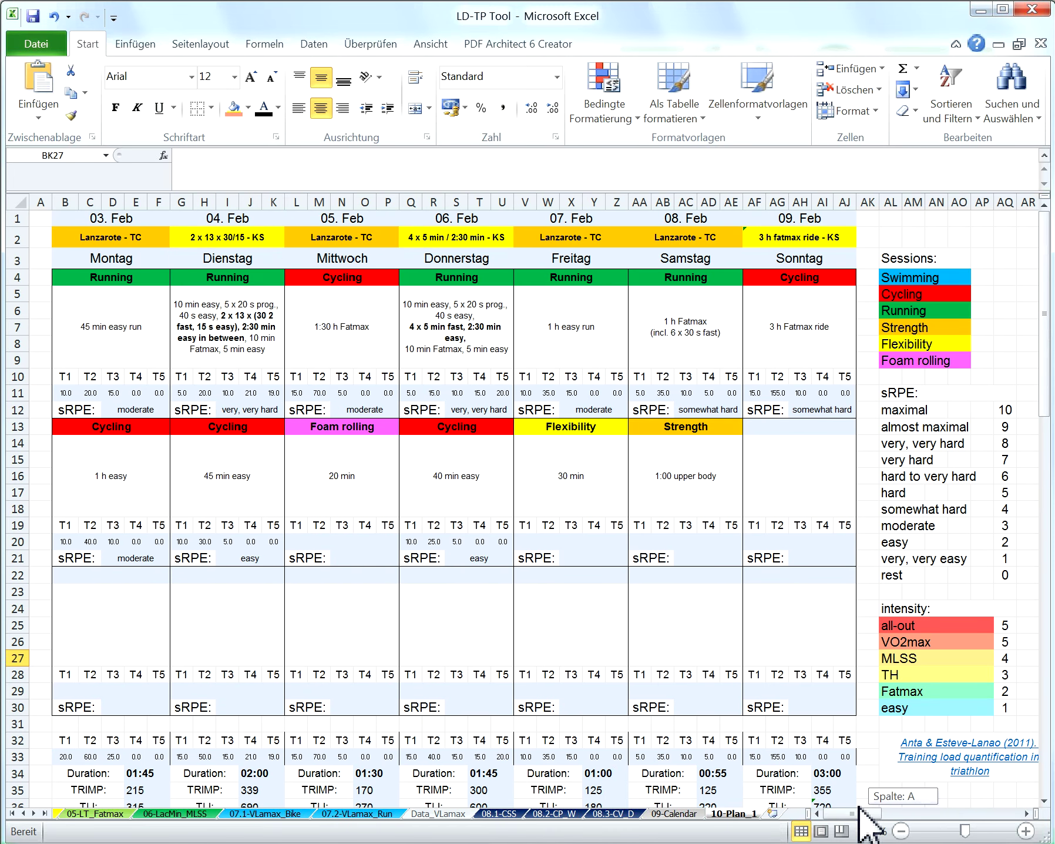
left_click(674, 813)
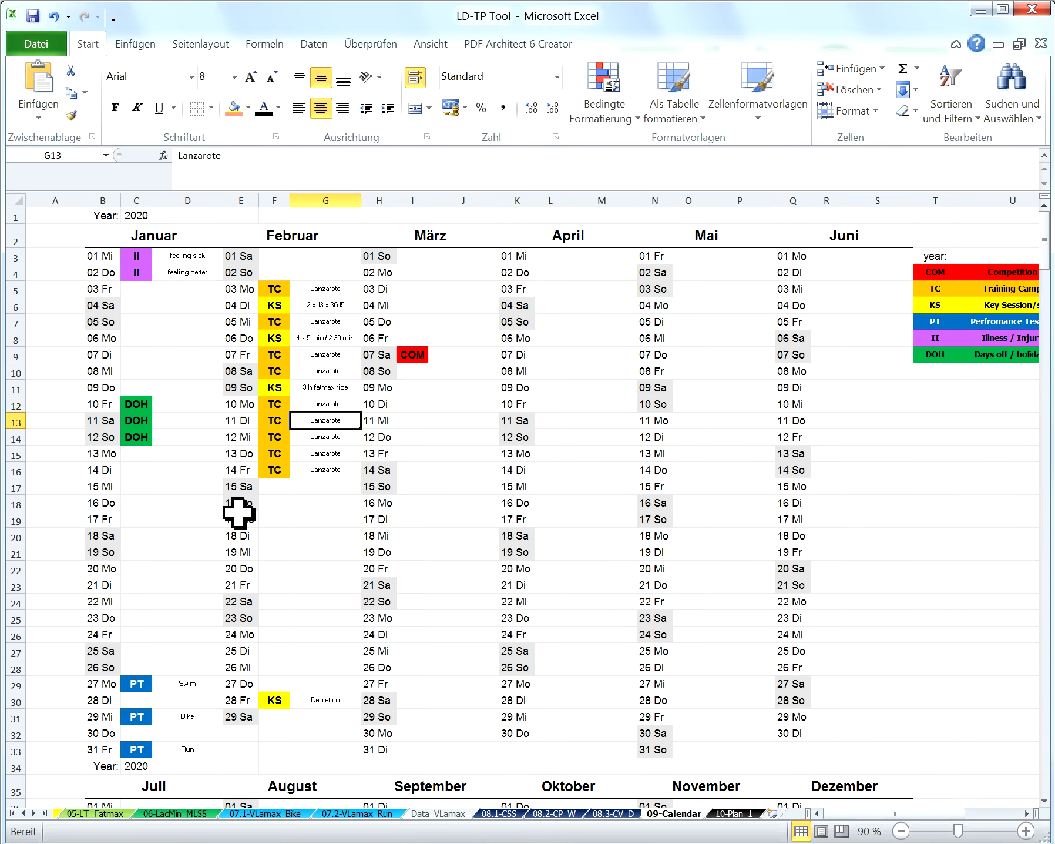
left_click(746, 814)
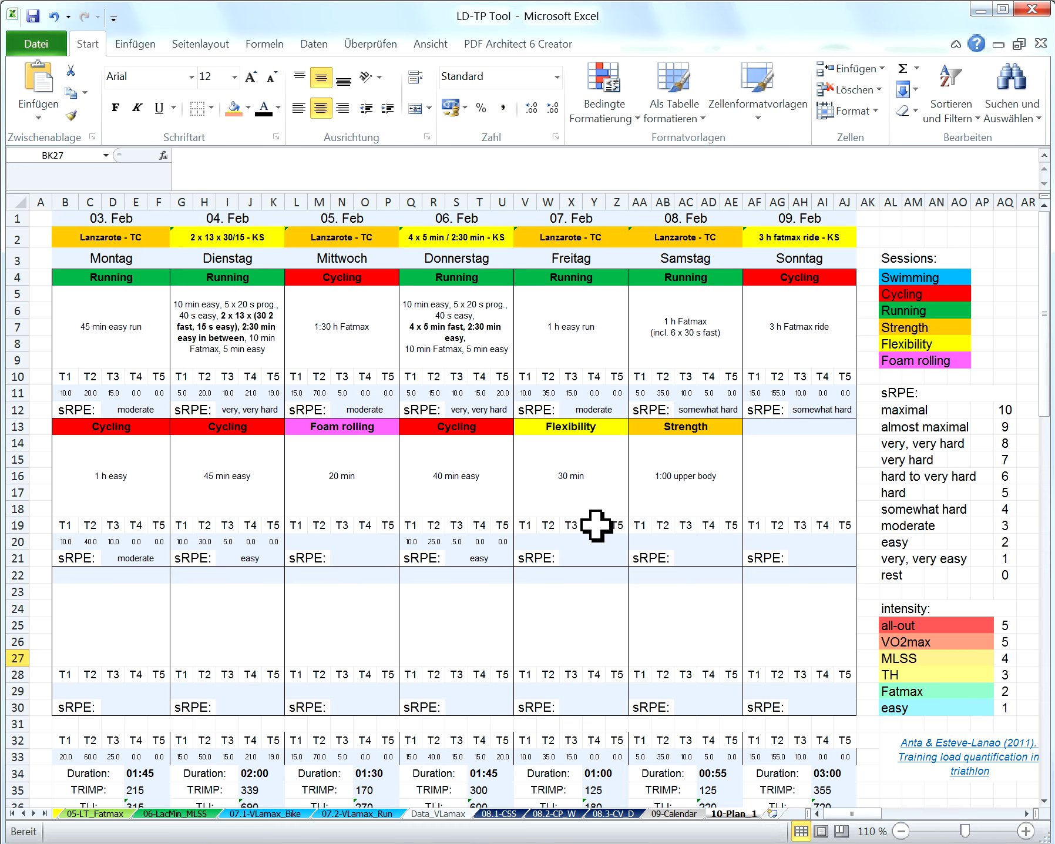
mouse_move(858, 814)
left_mouse_down()
mouse_move(890, 817)
mouse_move(848, 821)
left_mouse_up()
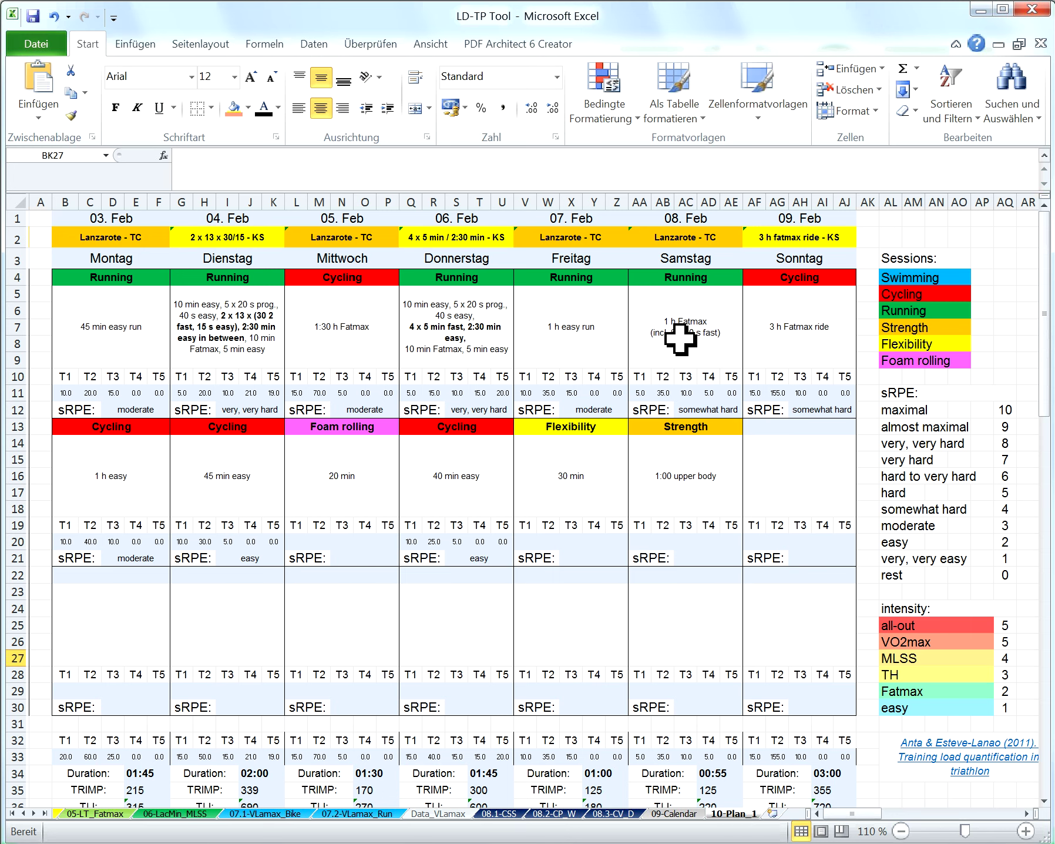
- Copy the 10-Plan_1 sheet to the end of the workbook with Verschieben oder kopieren
right_click(734, 815)
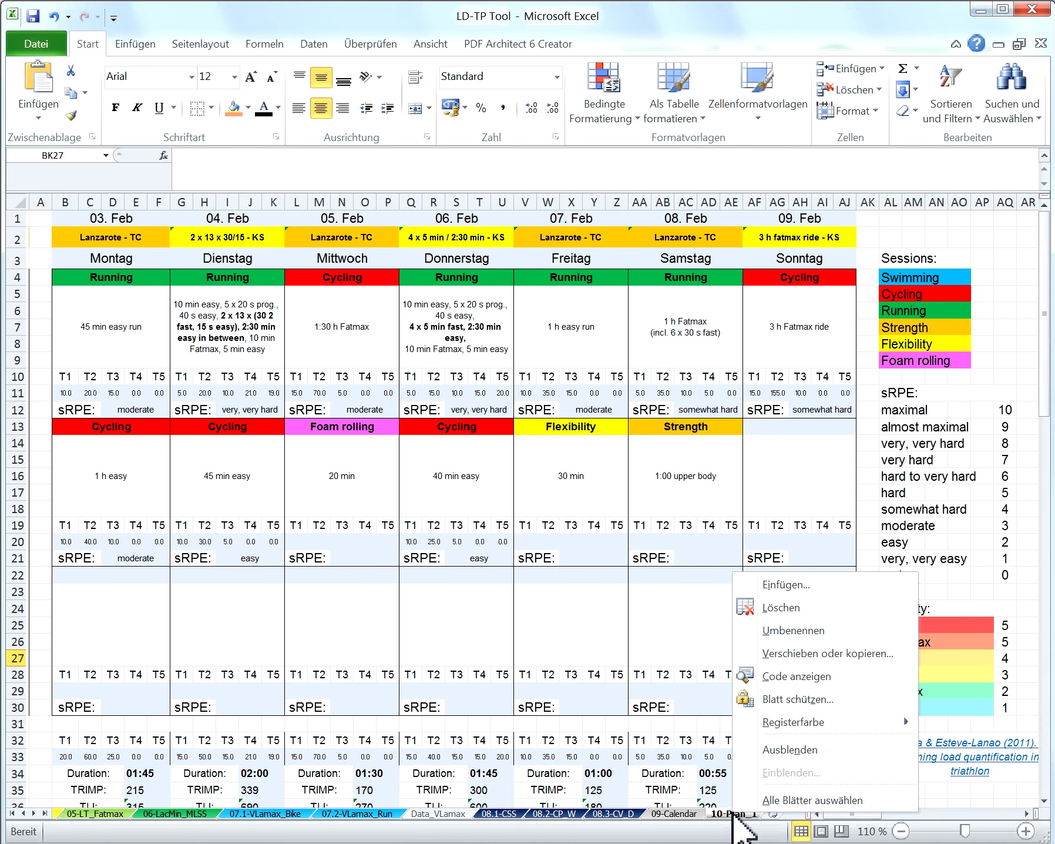
left_click(811, 654)
left_click(707, 710)
left_click_drag(908, 647, 929, 711)
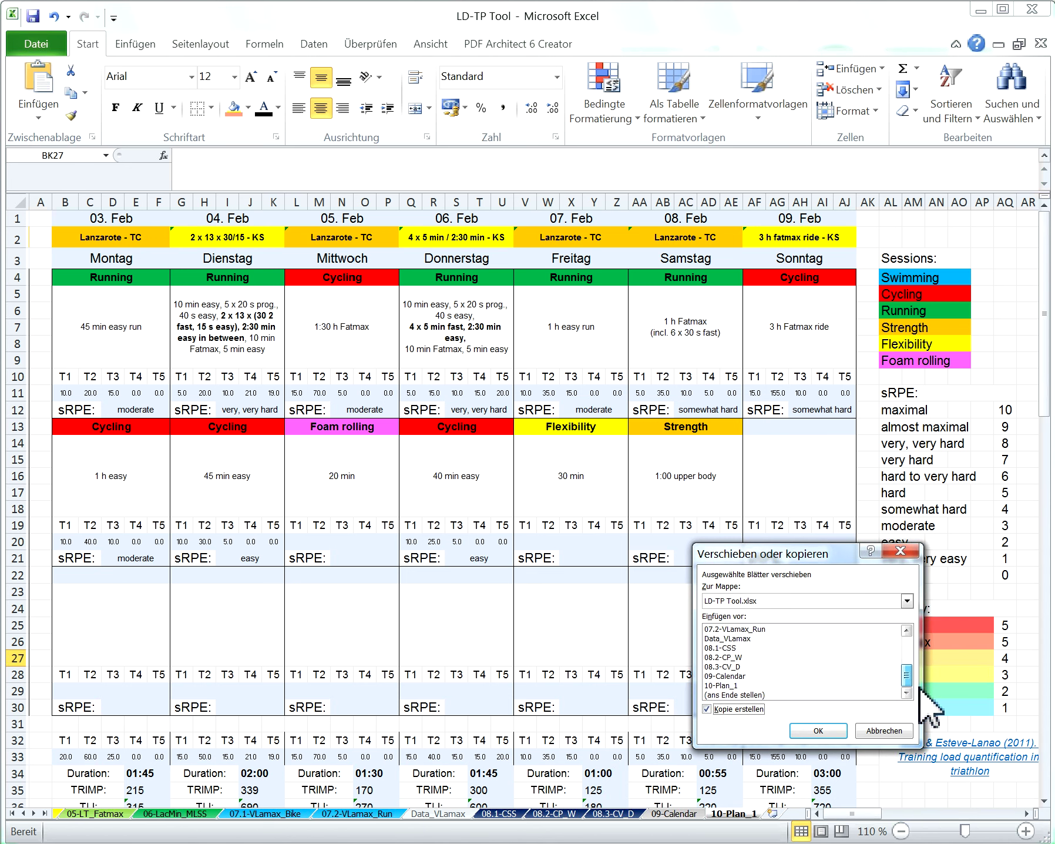
left_click(741, 695)
left_click(818, 730)
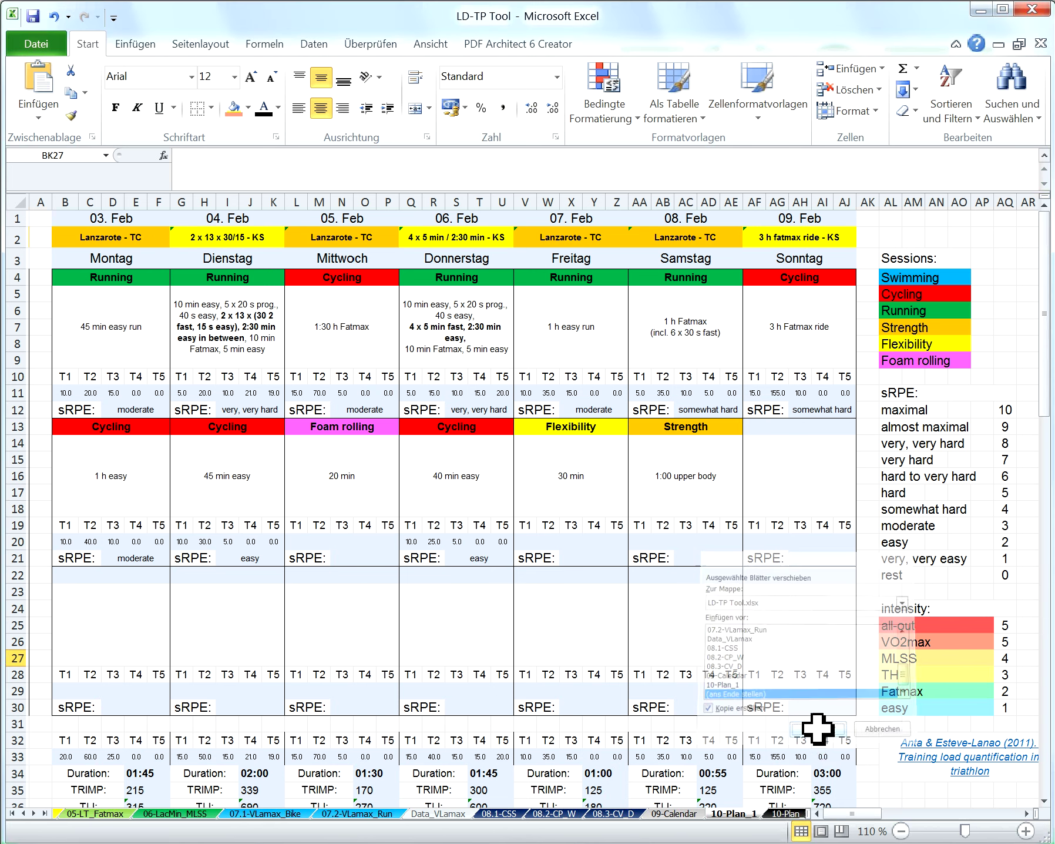
- Begin renaming the copied tab, selecting the '1 (2)' ending for replacement
double_click(739, 814)
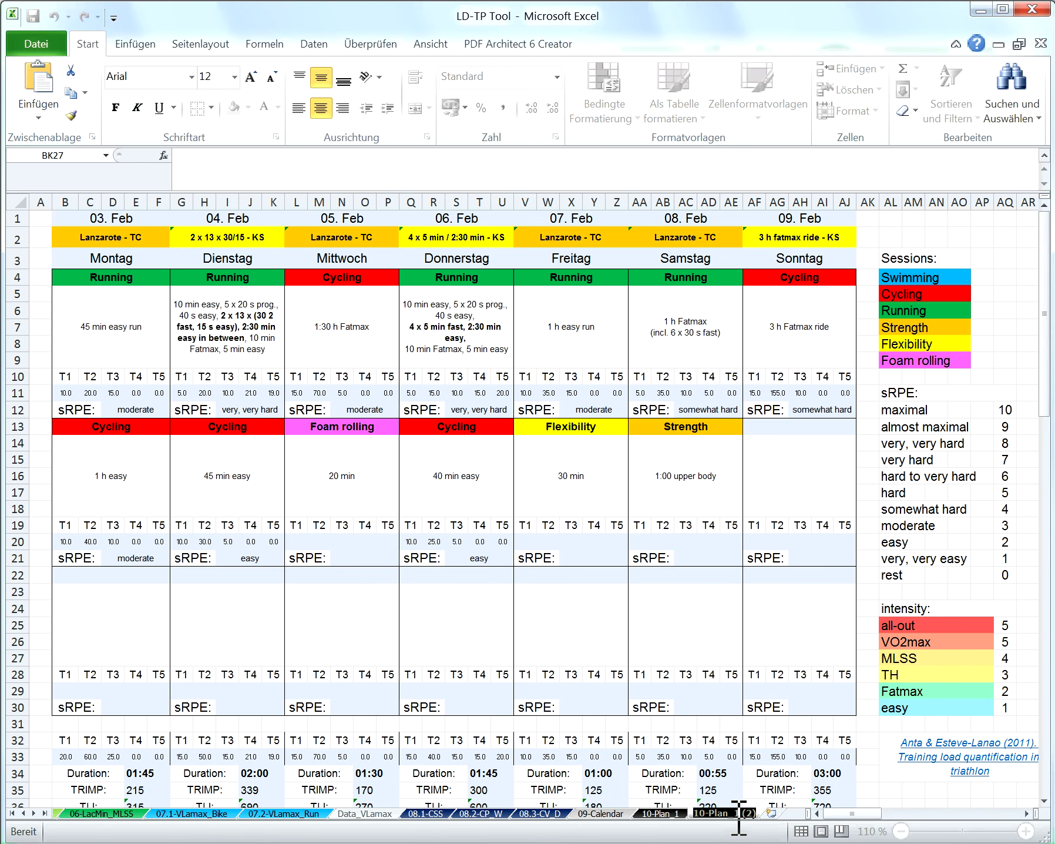
left_click(744, 814)
key("shift+Left")
left_click_drag(755, 820, 763, 816)
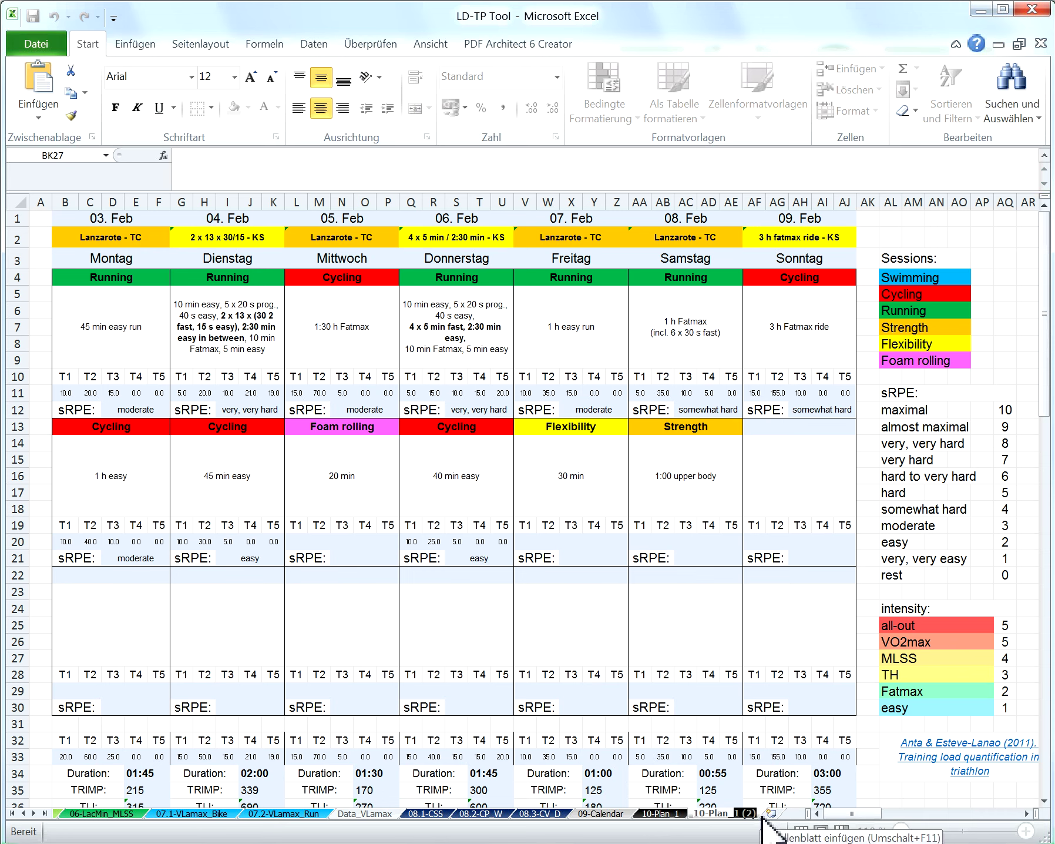
- Finish naming the tab 10-Plan_2 and link its B1 start date to 09-Calendar cell E12
type("2")
left_click(868, 787)
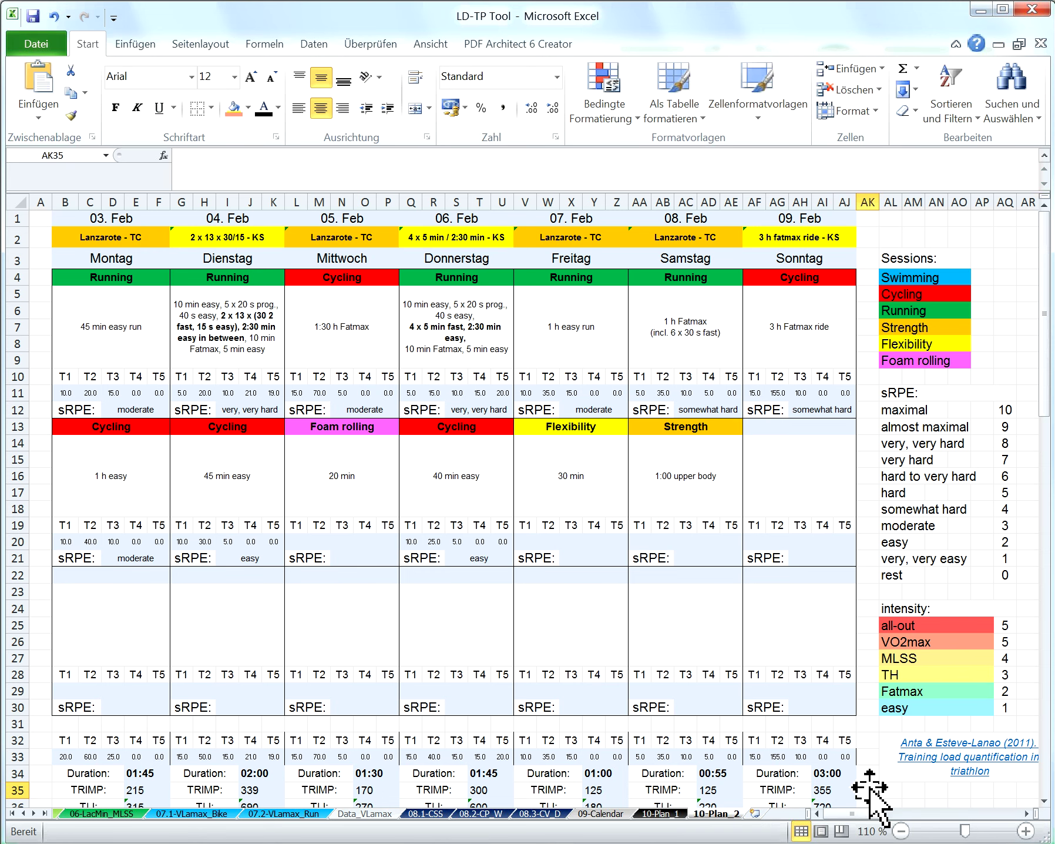
left_click(147, 222)
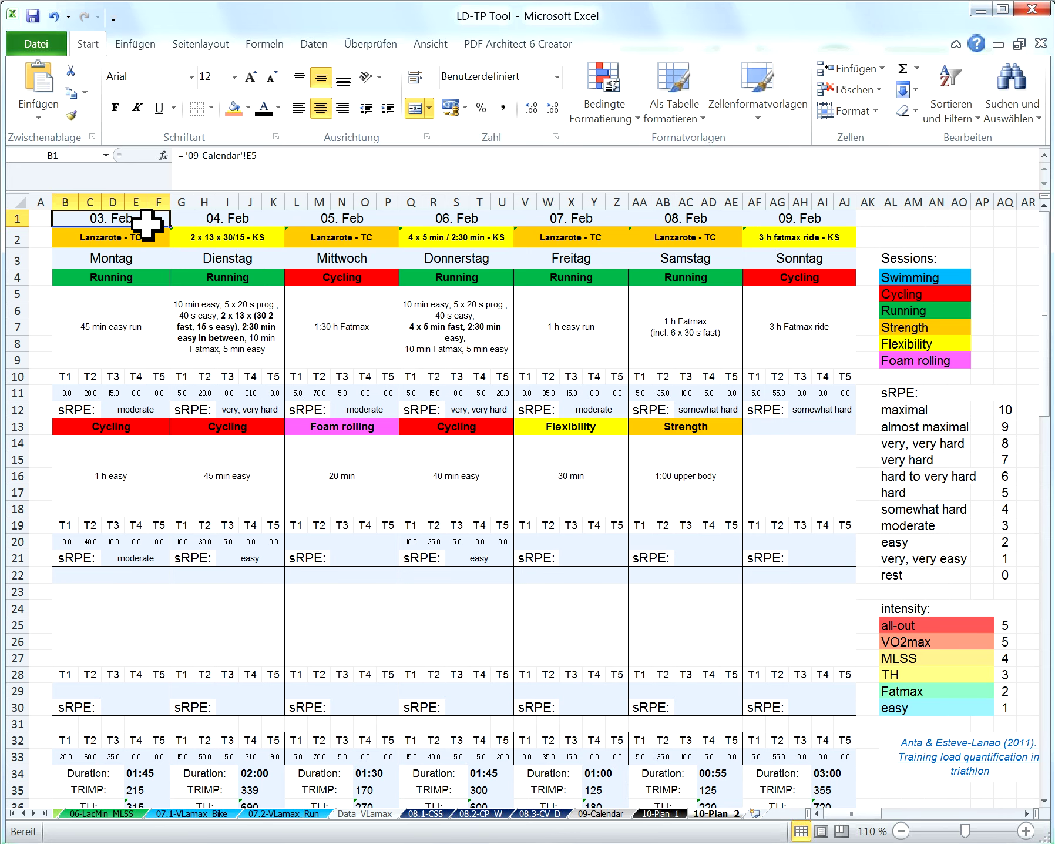
type("=")
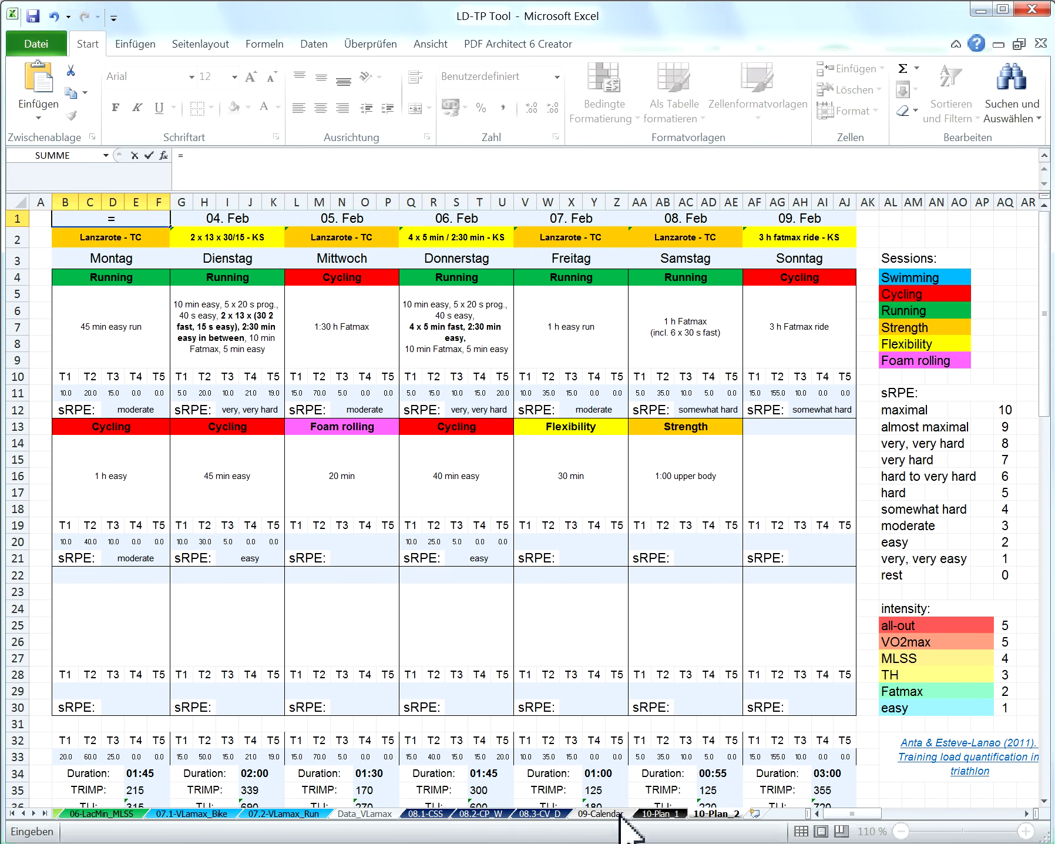
left_click(620, 816)
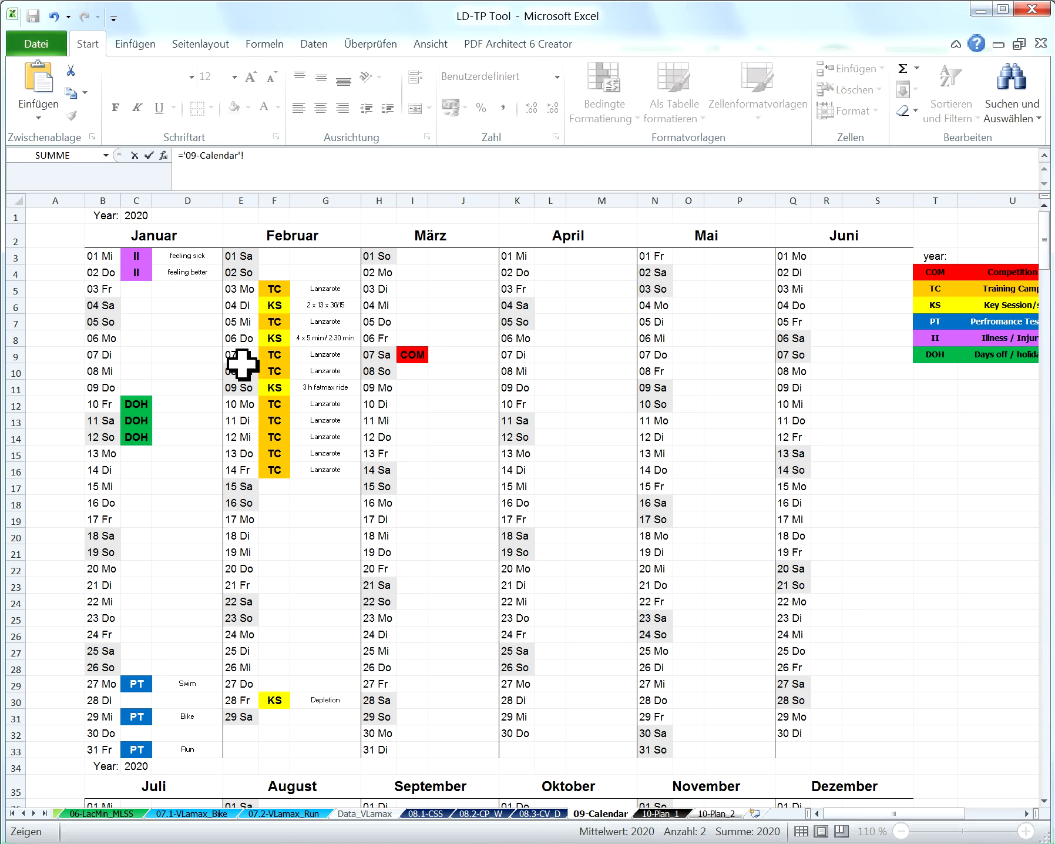
left_click(245, 404)
key("Return")
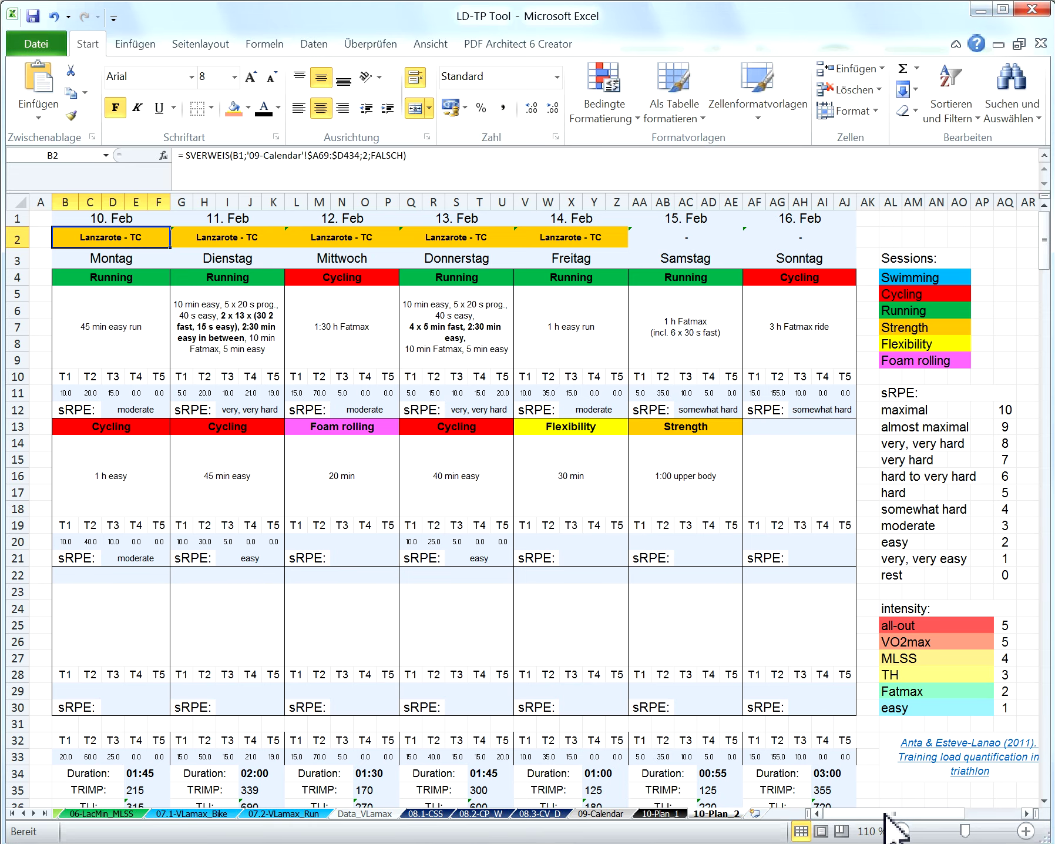
left_click_drag(890, 815, 970, 818)
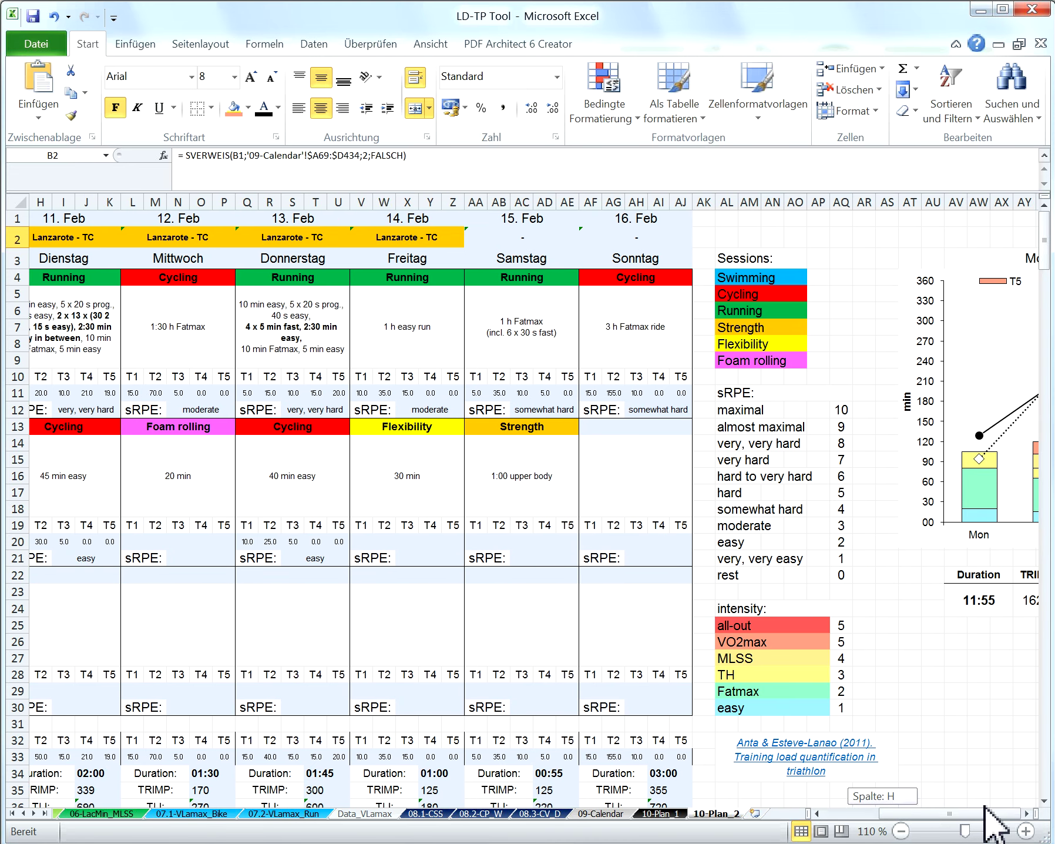
left_click_drag(892, 821, 855, 821)
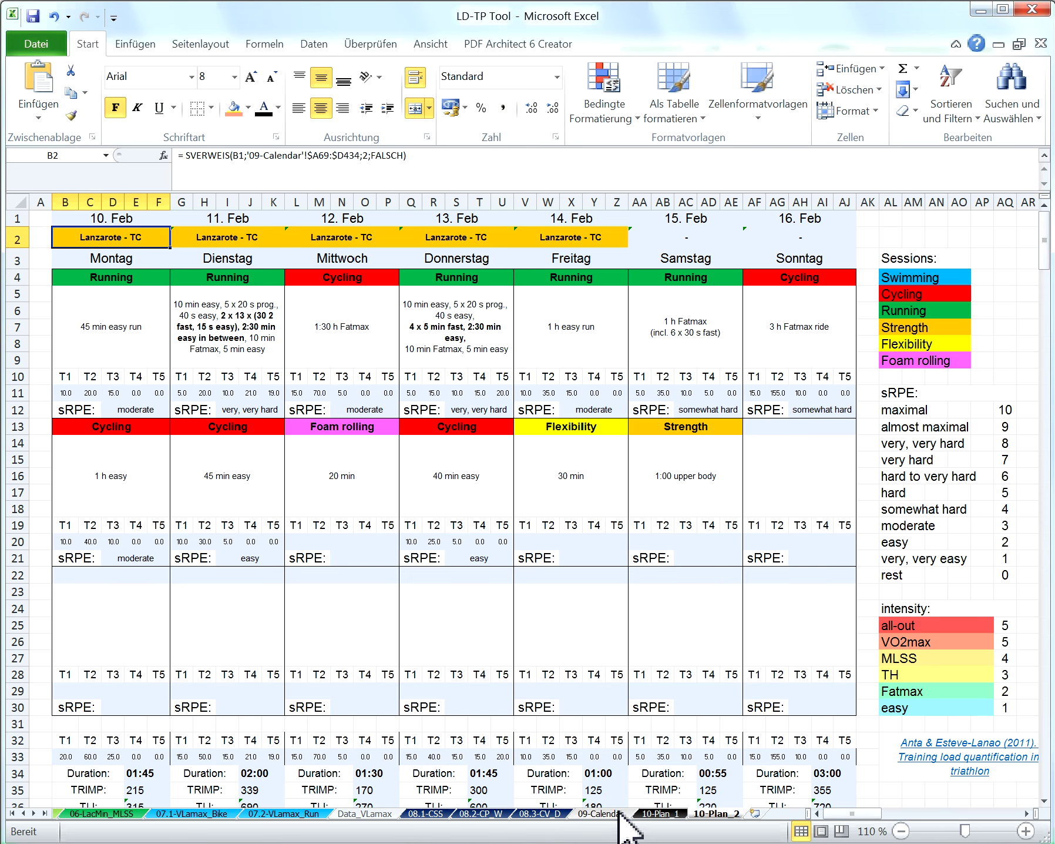
left_click_drag(857, 815, 876, 801)
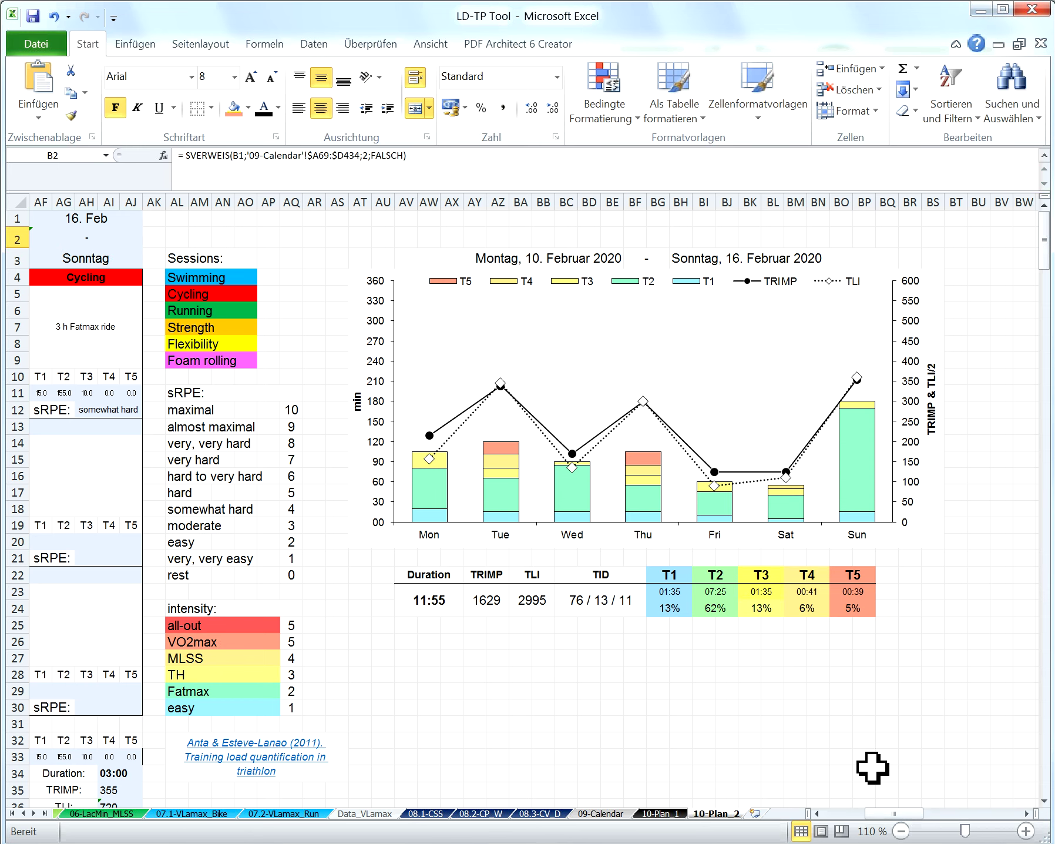
left_click(1026, 831)
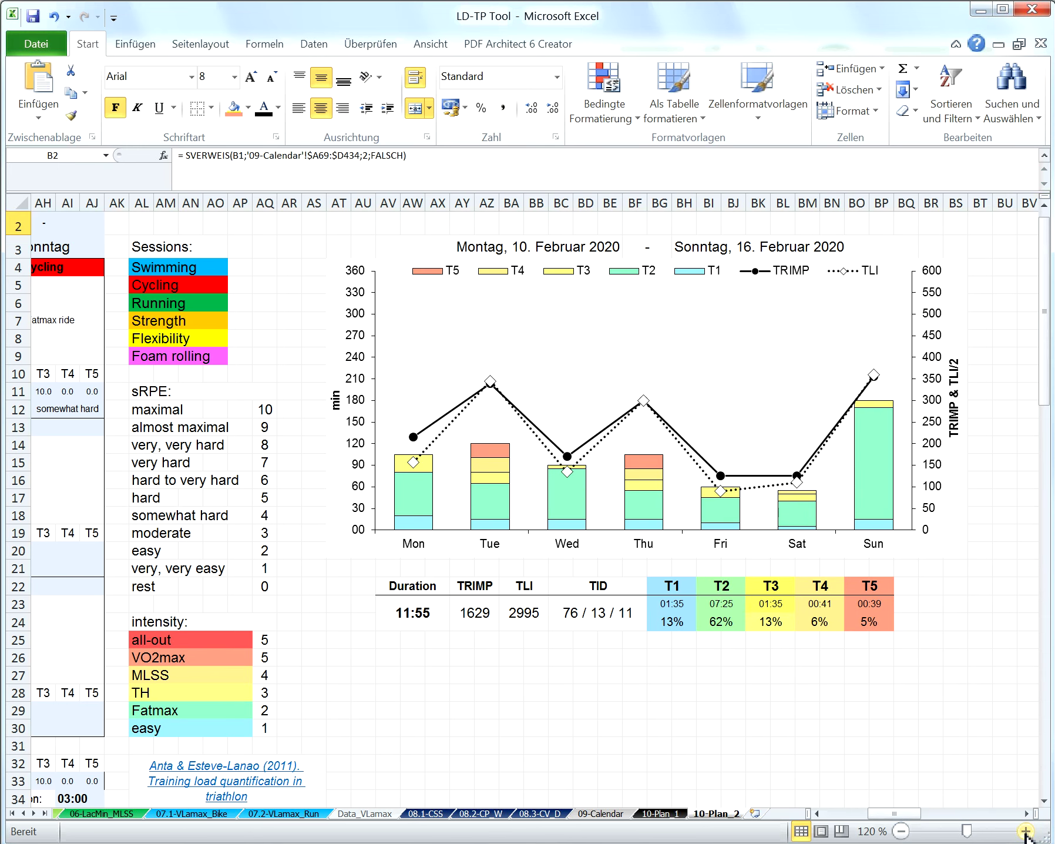